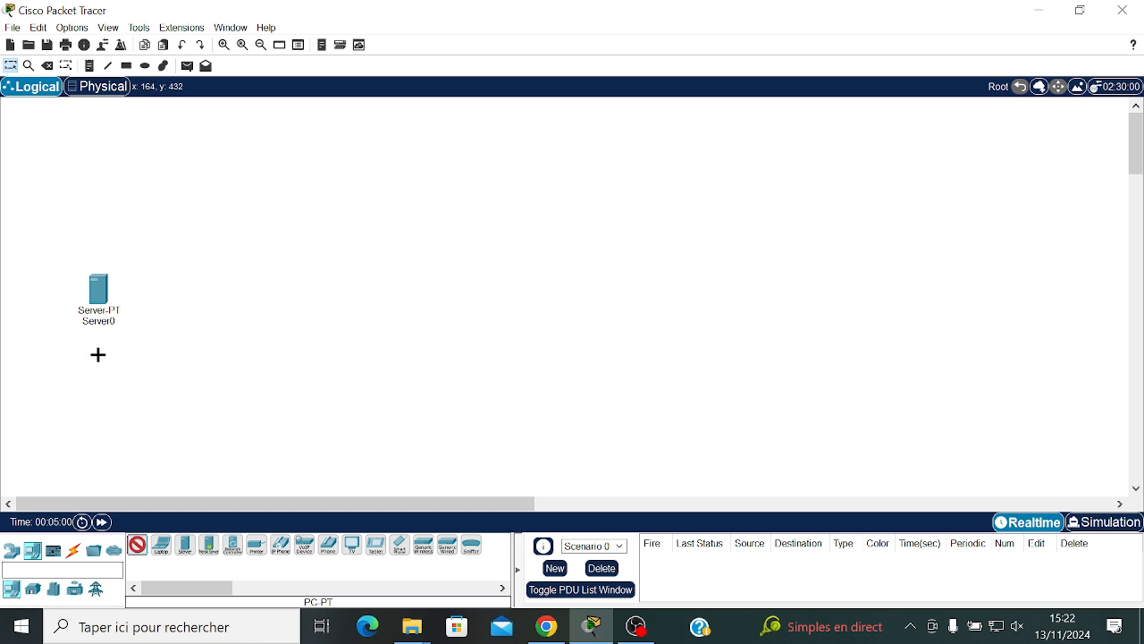
- Place three PCs in a vertical column directly below the server
click(98, 358)
click(140, 552)
click(98, 412)
click(137, 548)
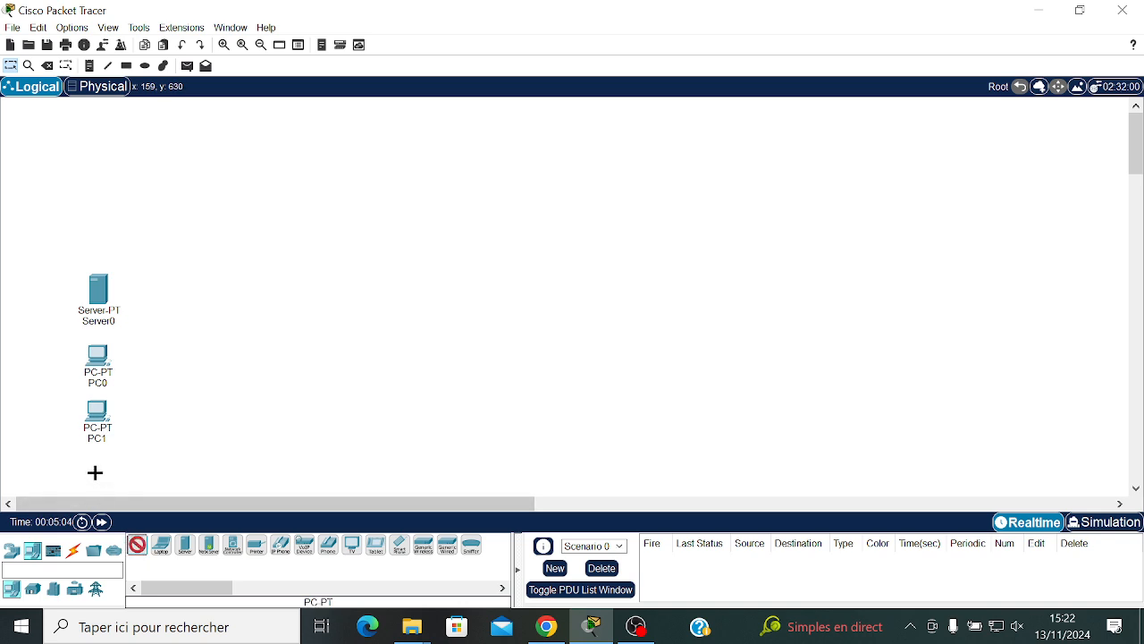
click(94, 473)
- Draw an unfilled rectangle with a black outline around the server and the three PCs below it
scroll(150, 368, down, 1)
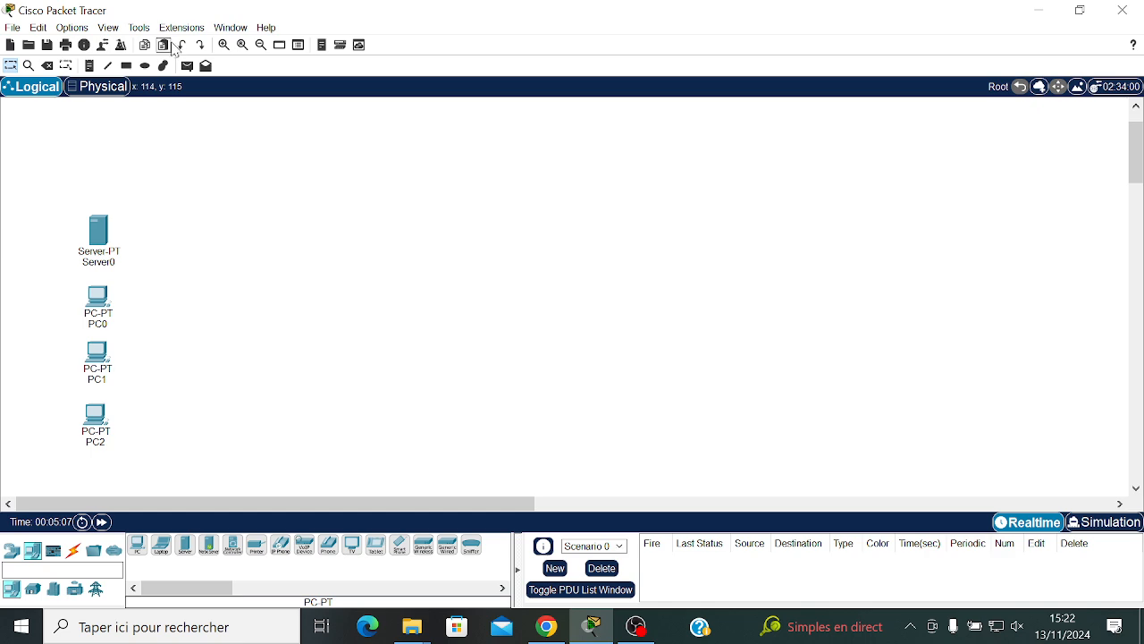
click(126, 68)
drag(50, 194, 149, 479)
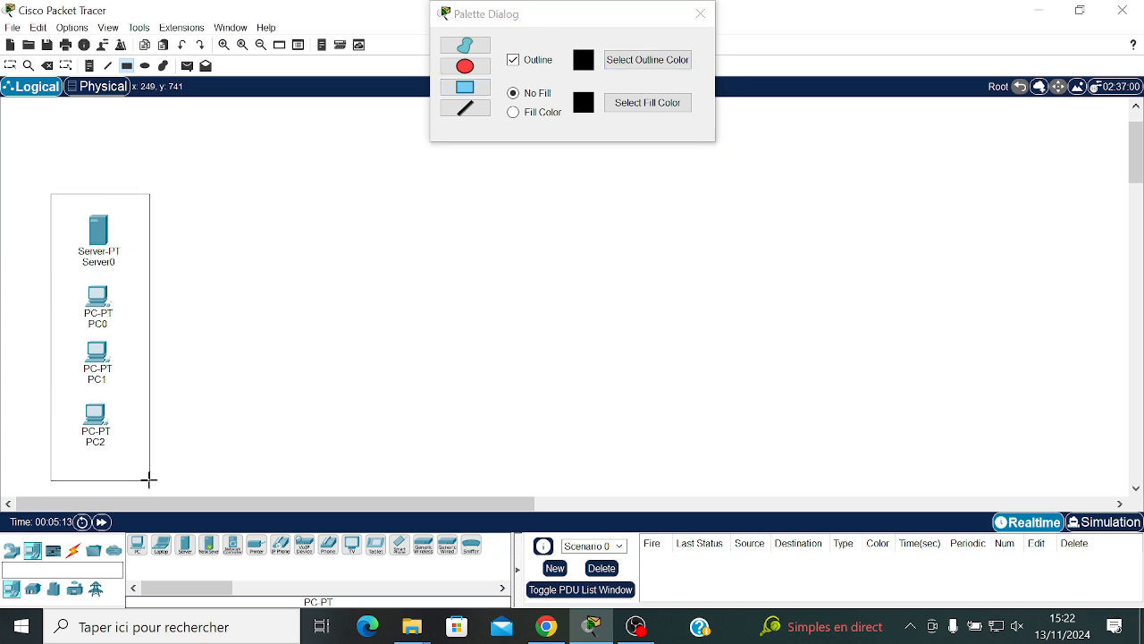
scroll(267, 302, up, 1)
scroll(266, 302, down, 1)
key(Escape)
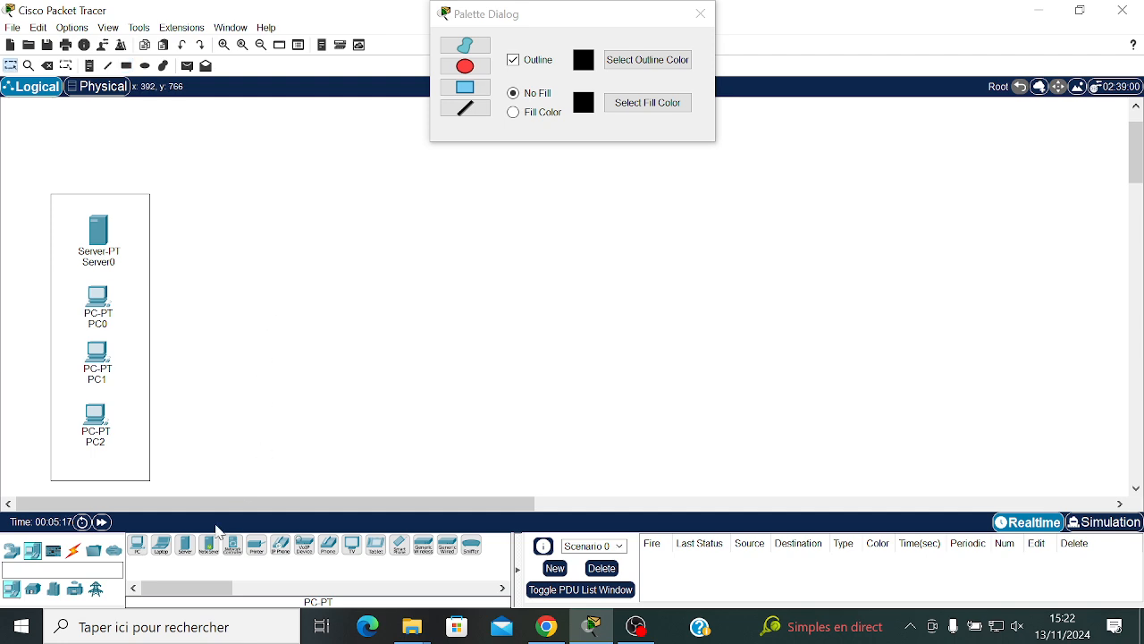
- Place two PCs side by side above and to the right of the server group and enclose them in an unfilled rectangle
click(137, 545)
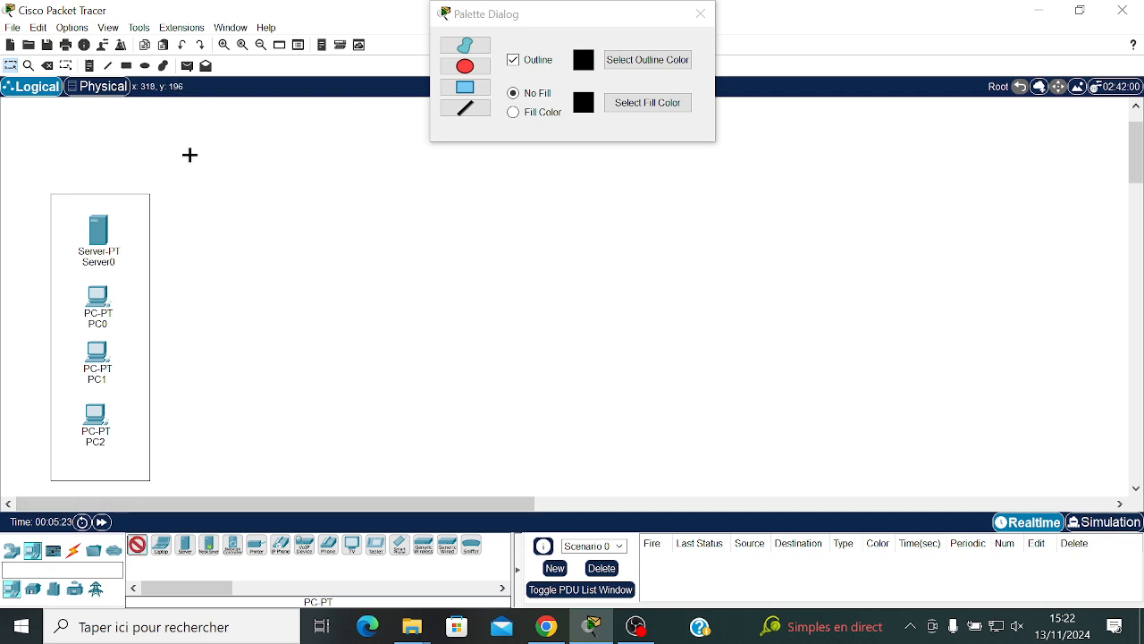
key(Escape)
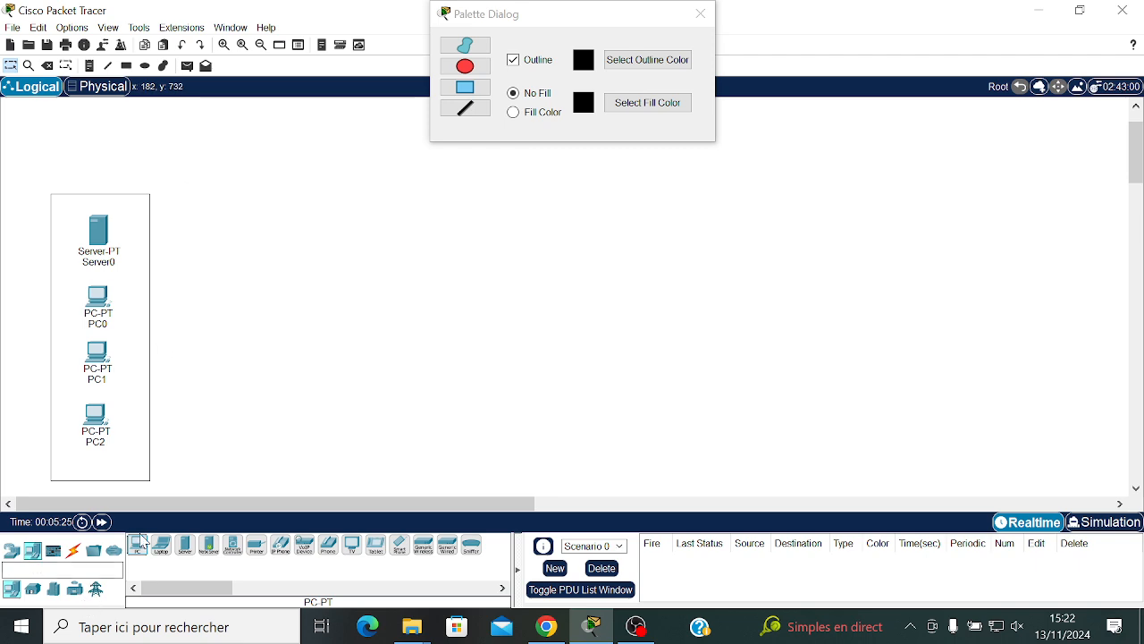
click(138, 545)
click(200, 152)
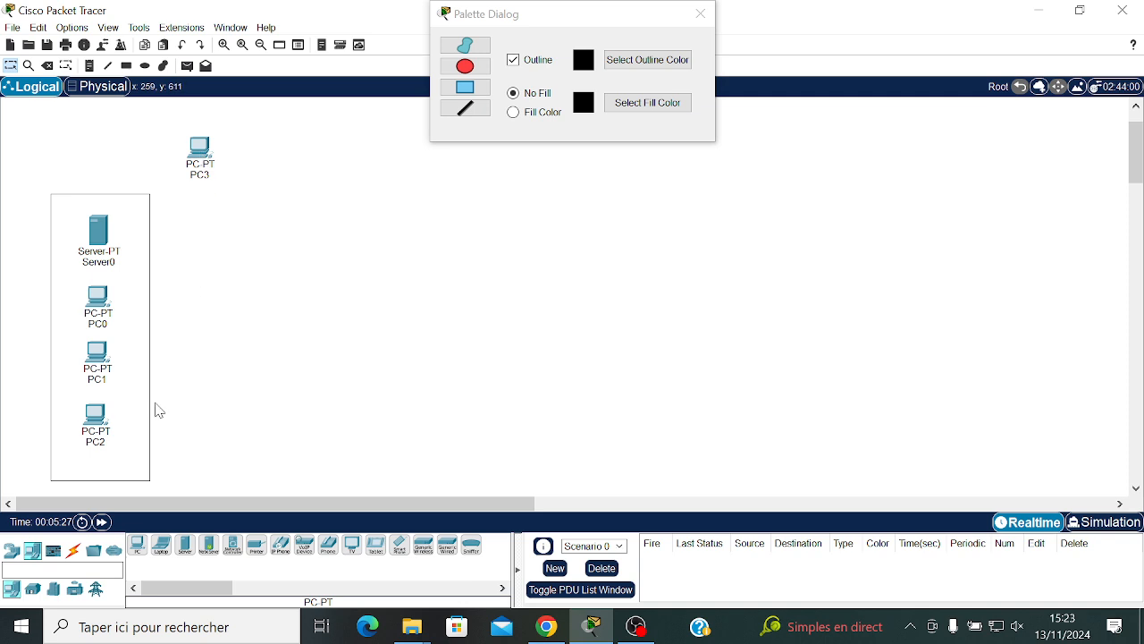
click(137, 545)
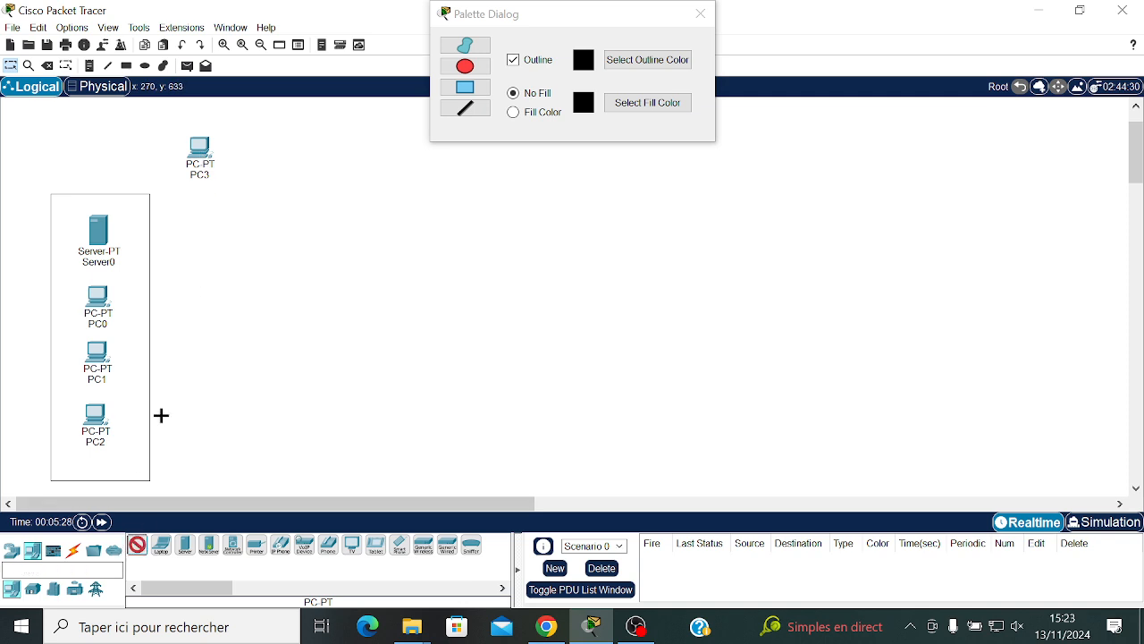
click(249, 148)
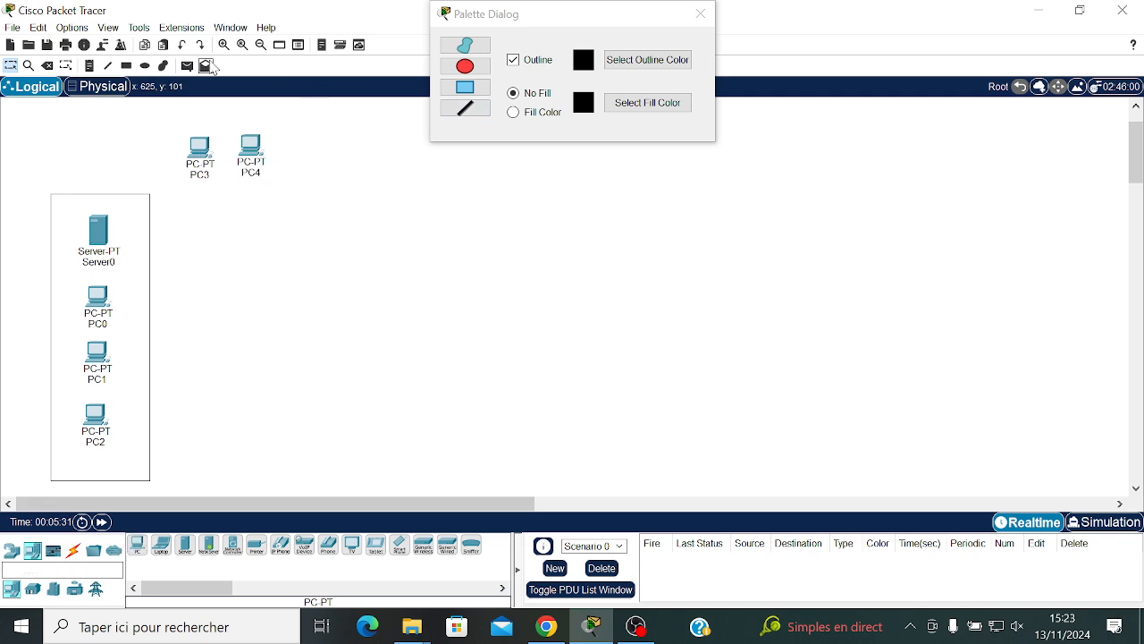
click(126, 66)
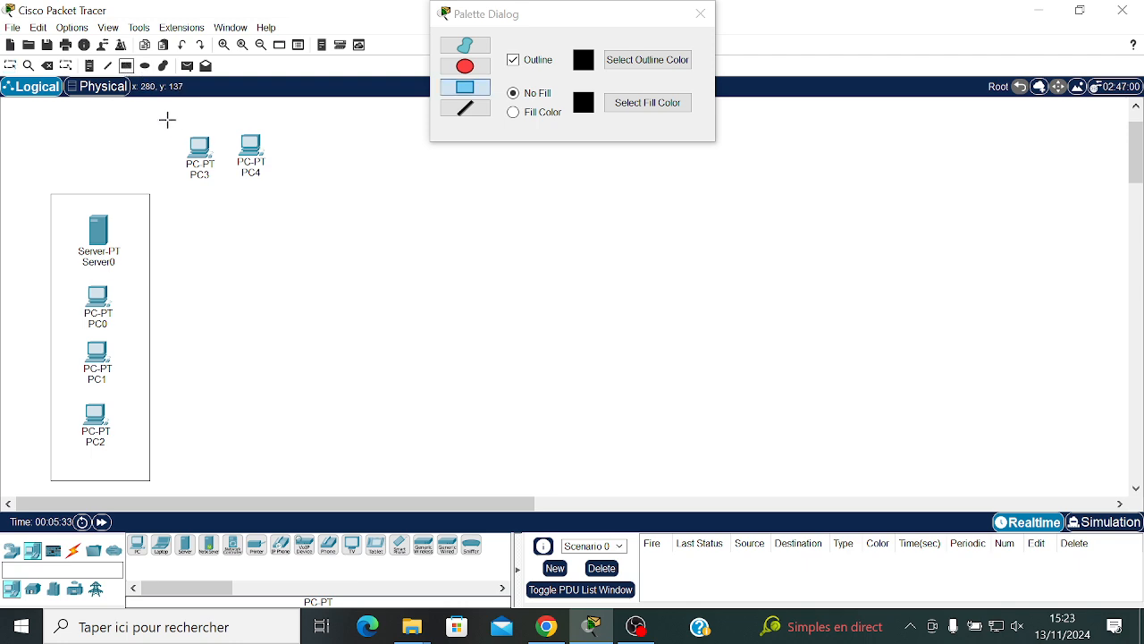
drag(167, 117, 303, 191)
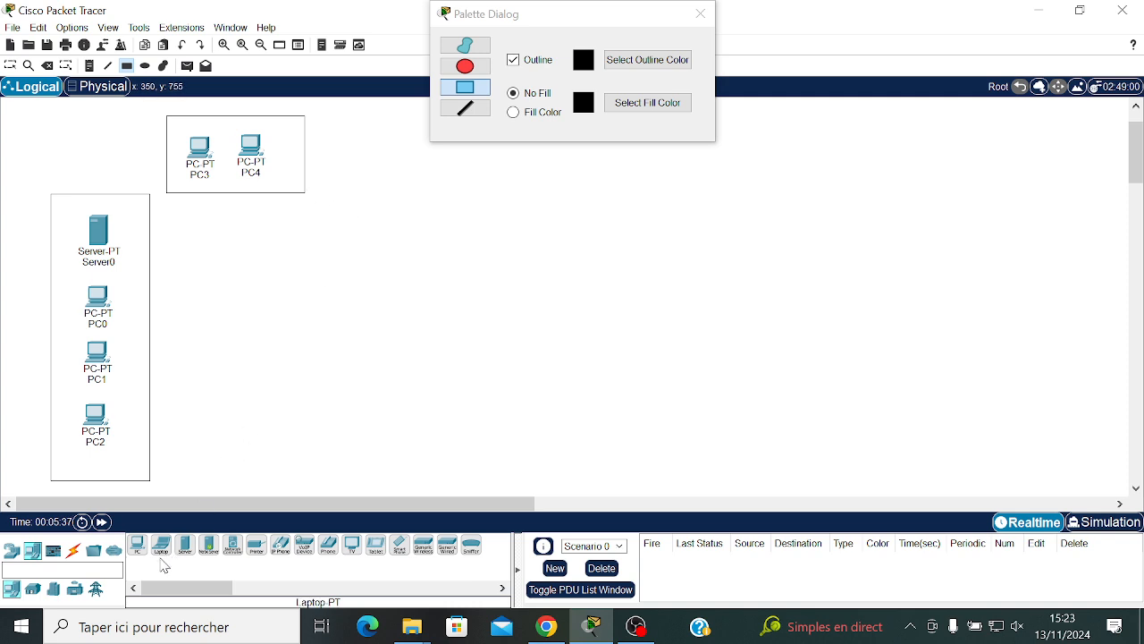
- Place two more PCs side by side to the right of the rectangle around PC3 and PC4
click(136, 545)
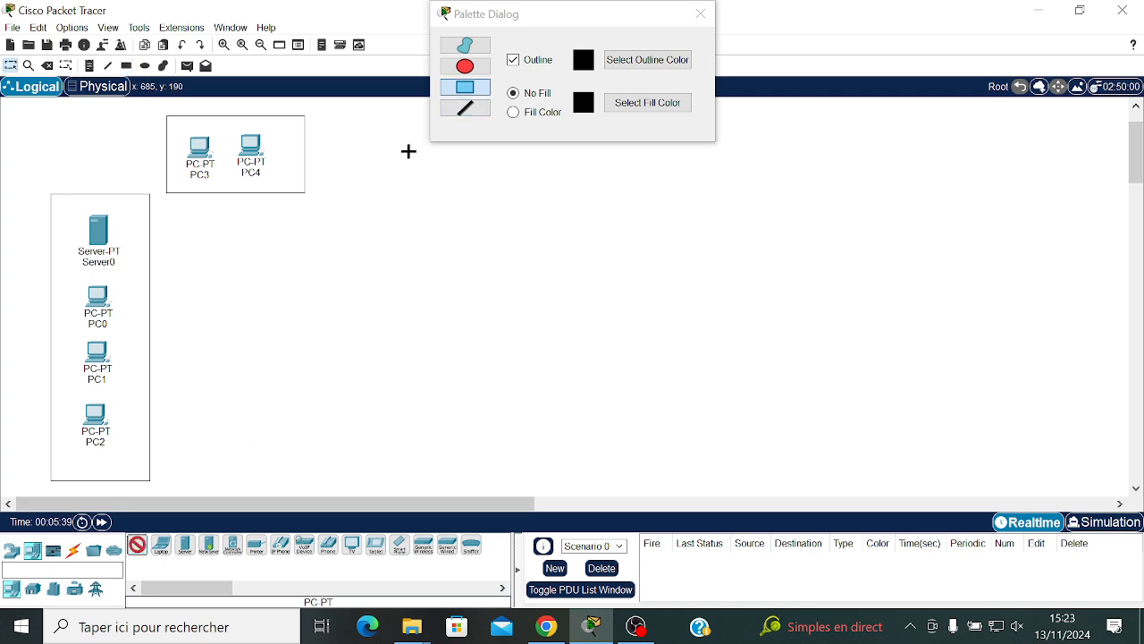
click(408, 151)
click(456, 154)
- Draw a rectangle with the blue fill color #00aaff around PC5 and PC6
click(533, 21)
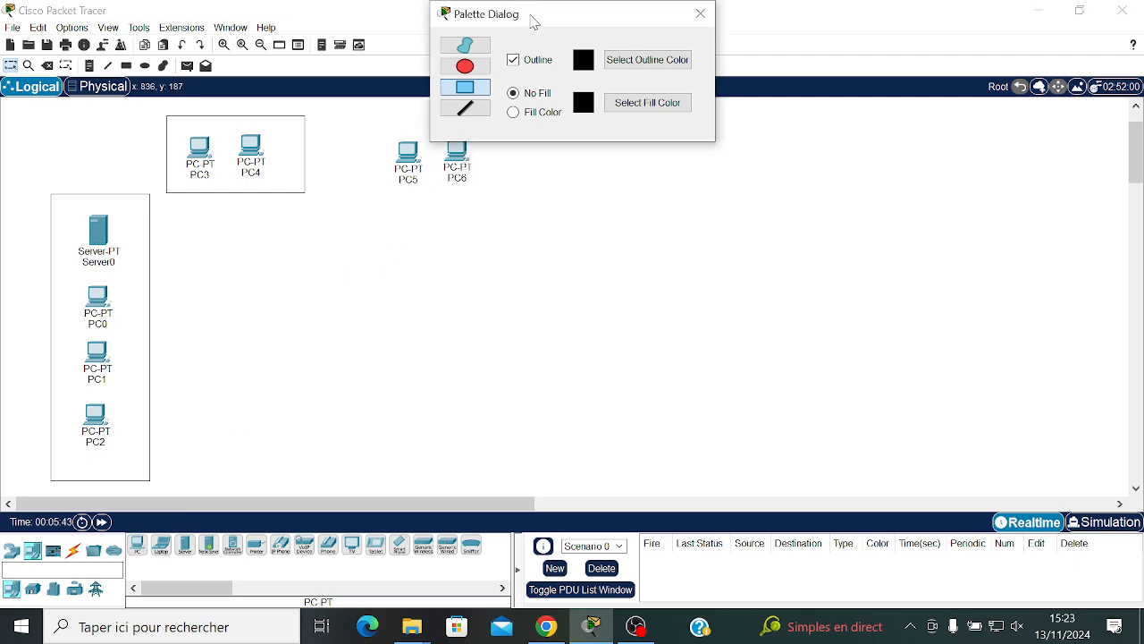
drag(532, 21, 802, 99)
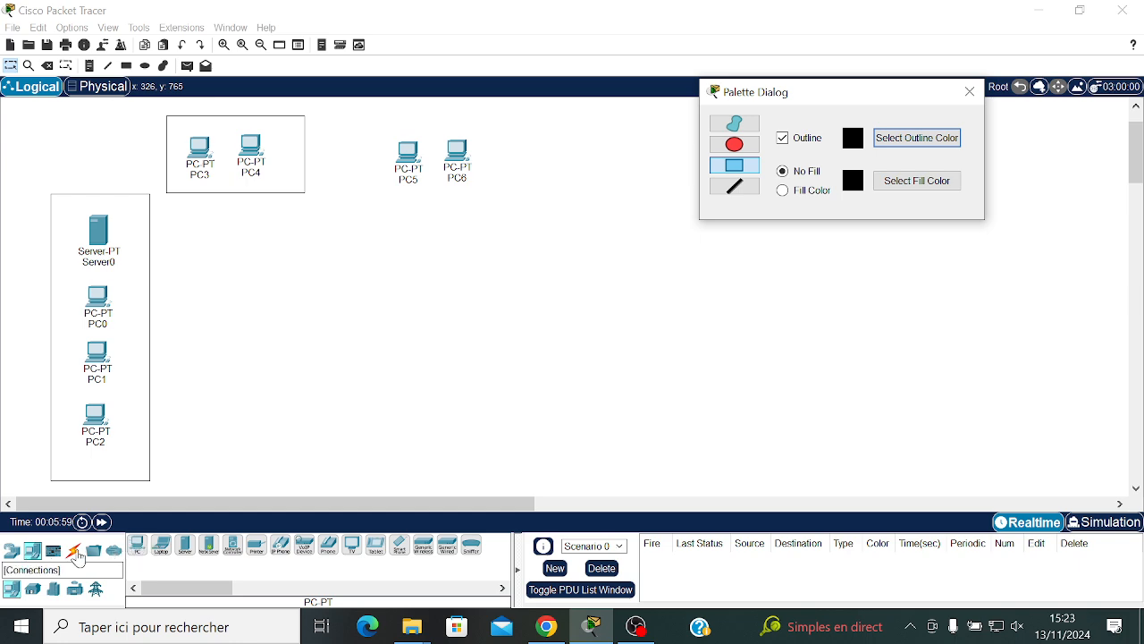
click(126, 65)
drag(543, 18, 722, 108)
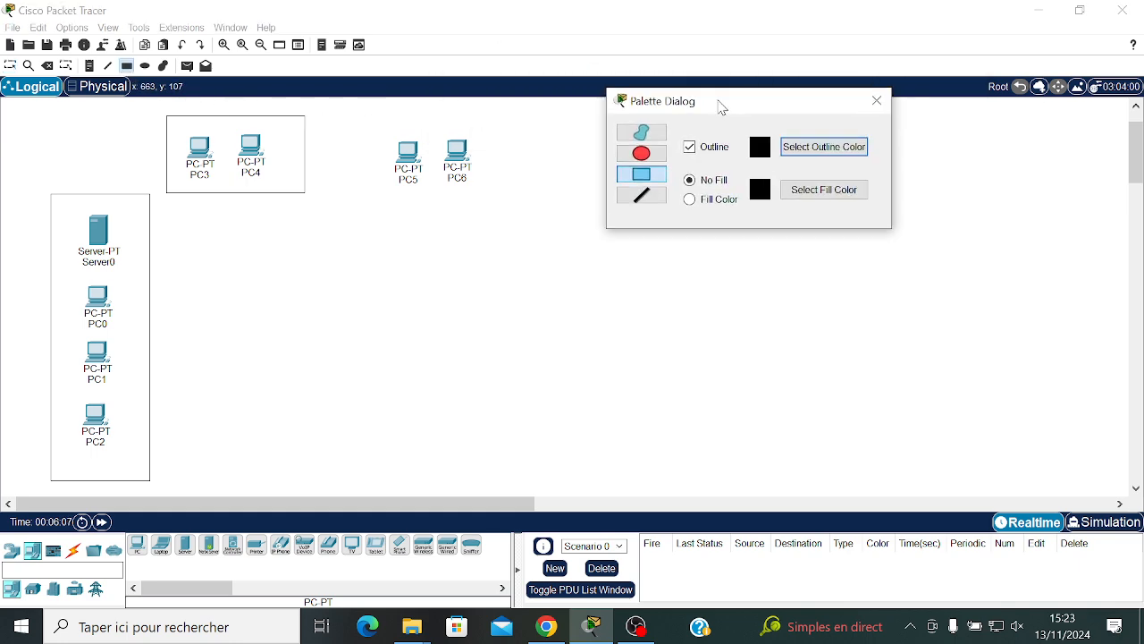
click(695, 205)
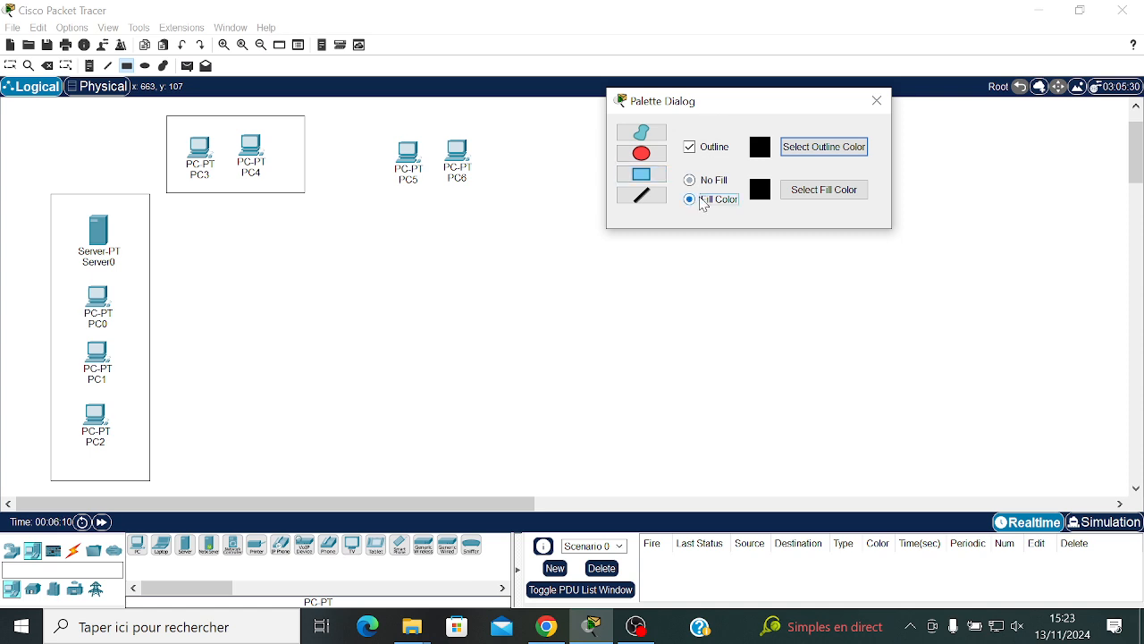
click(801, 195)
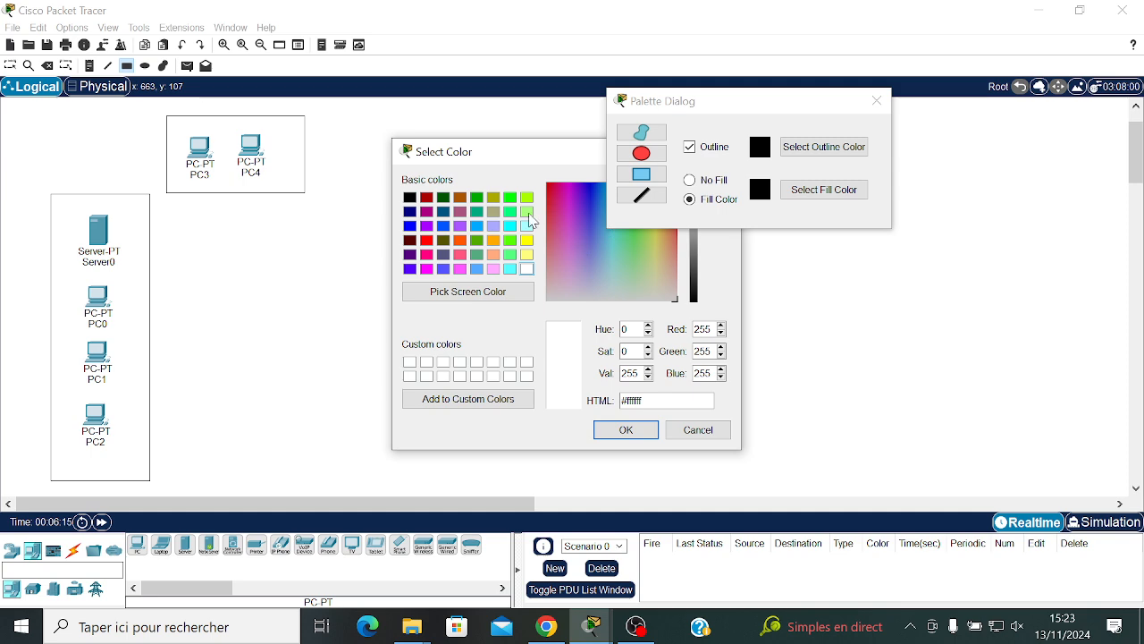
drag(536, 159, 377, 238)
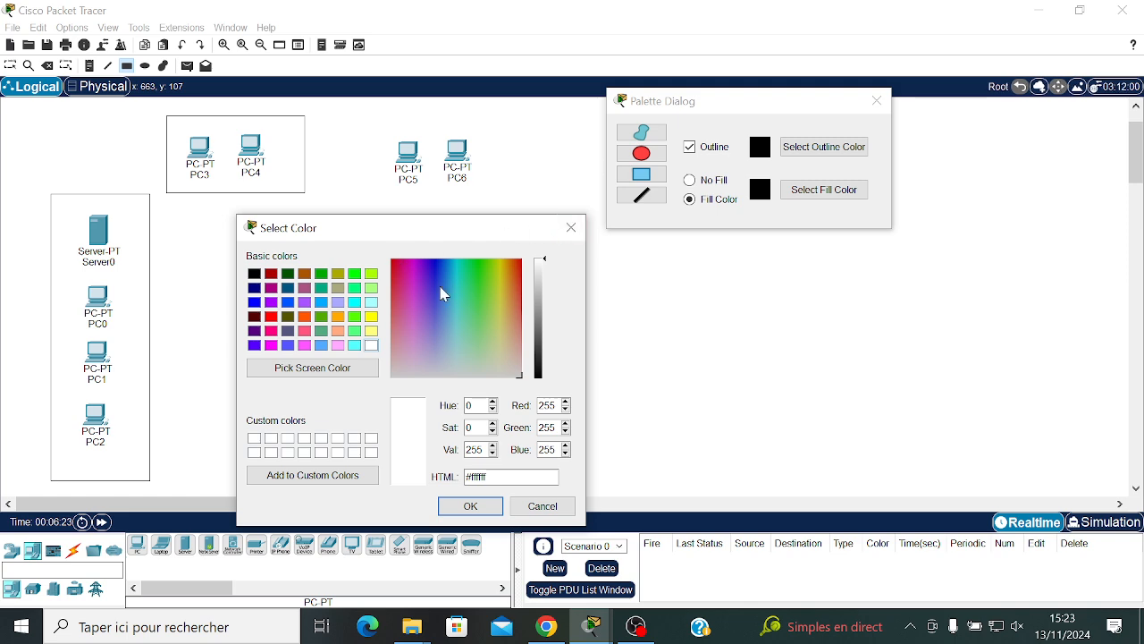
click(321, 303)
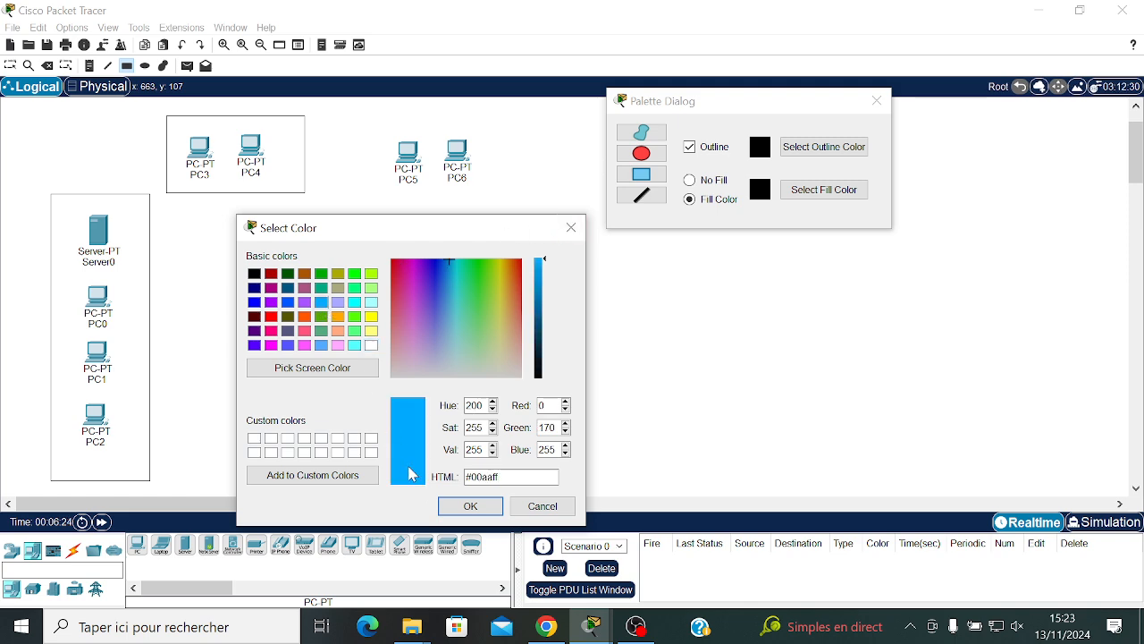
click(470, 506)
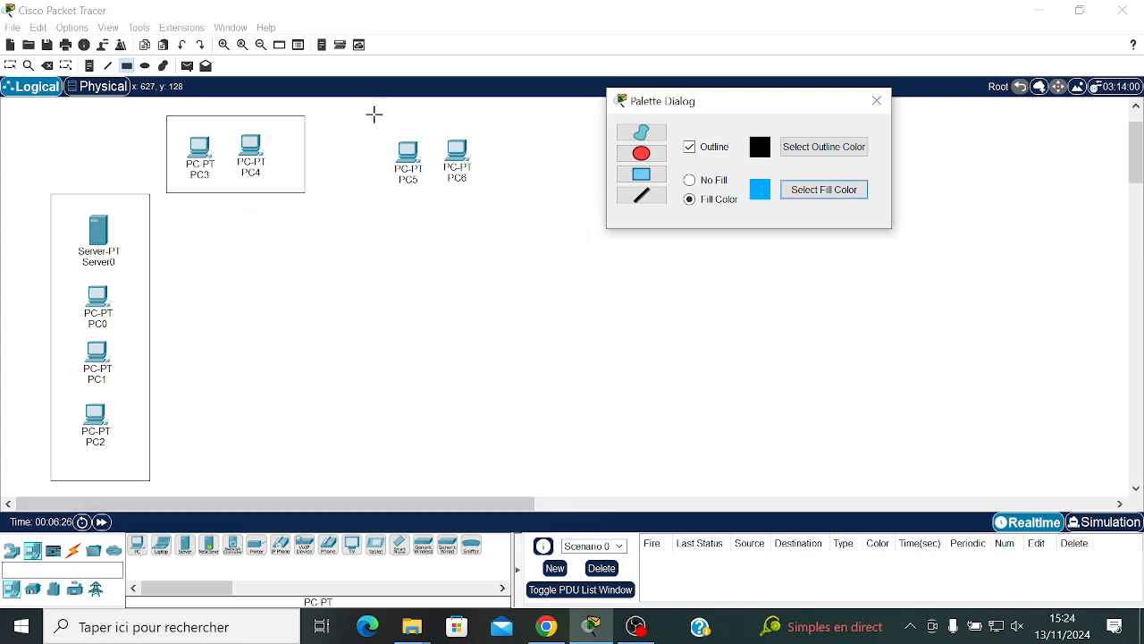
mouse_move(374, 114)
mouse_down()
mouse_move(480, 194)
mouse_move(506, 195)
mouse_up()
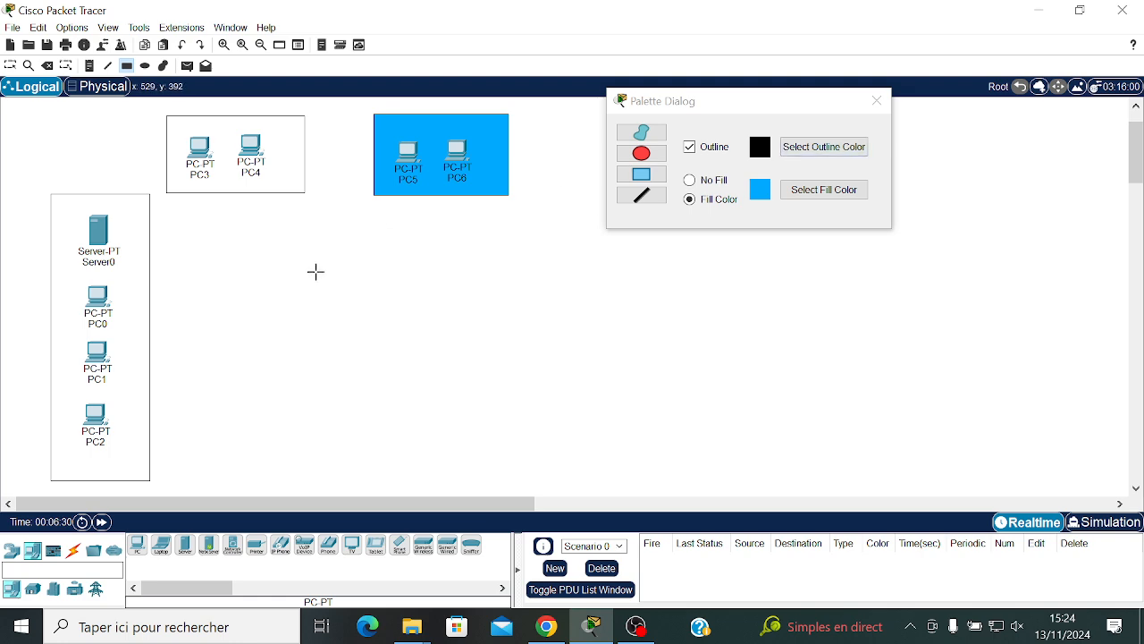
key(Escape)
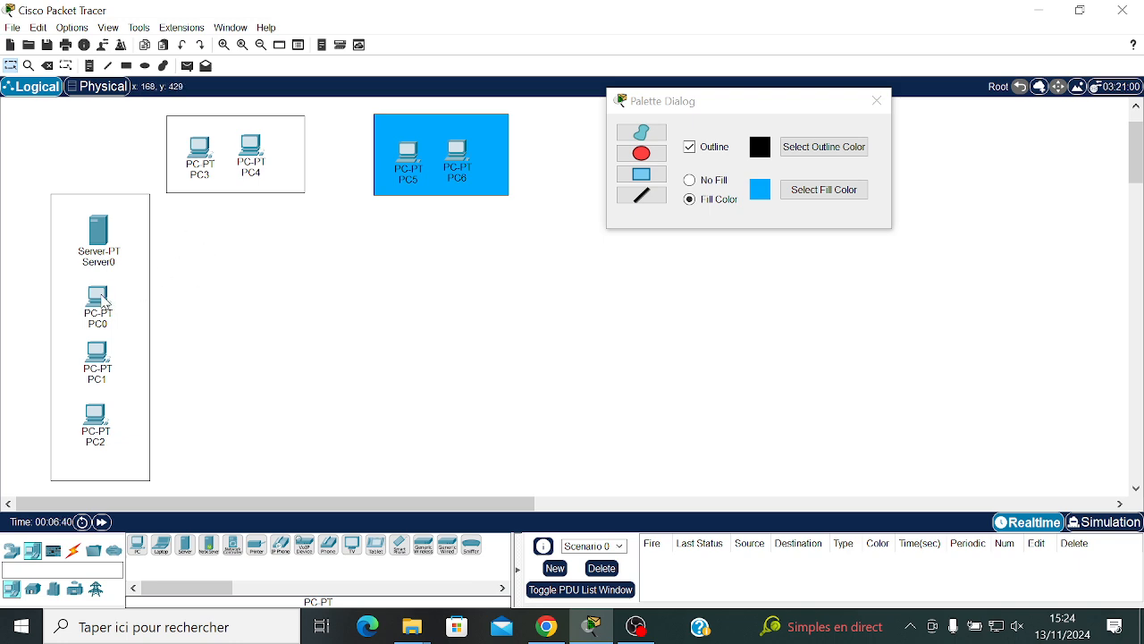
- Set the IPv4 configuration of PC0's FastEthernet0 interface to DHCP and close its device window
mouse_move(105, 302)
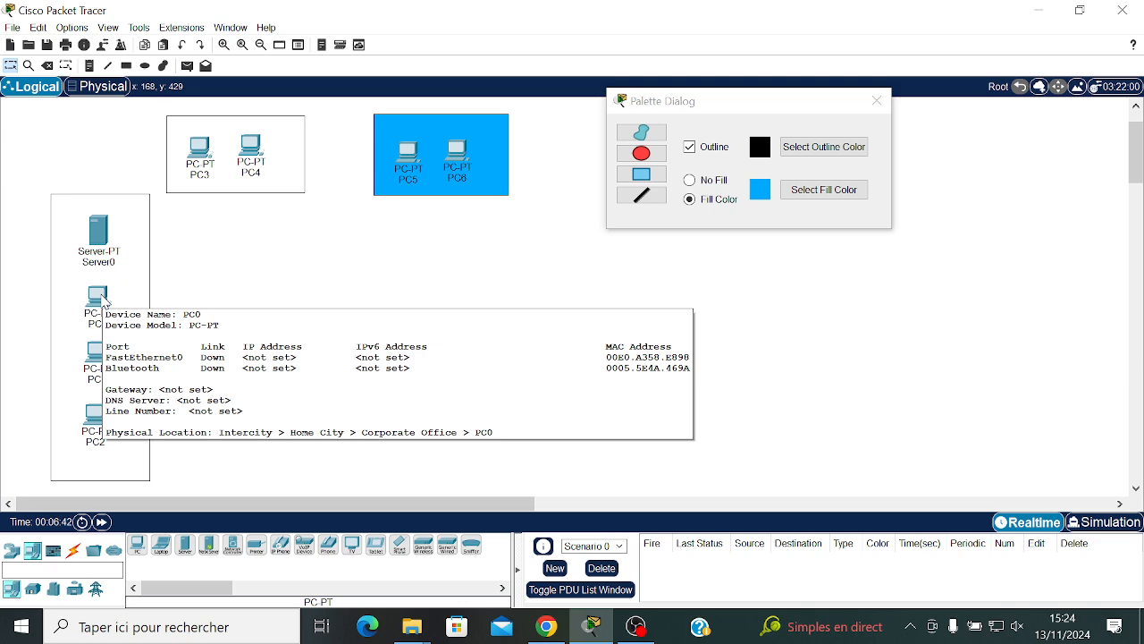
click(105, 303)
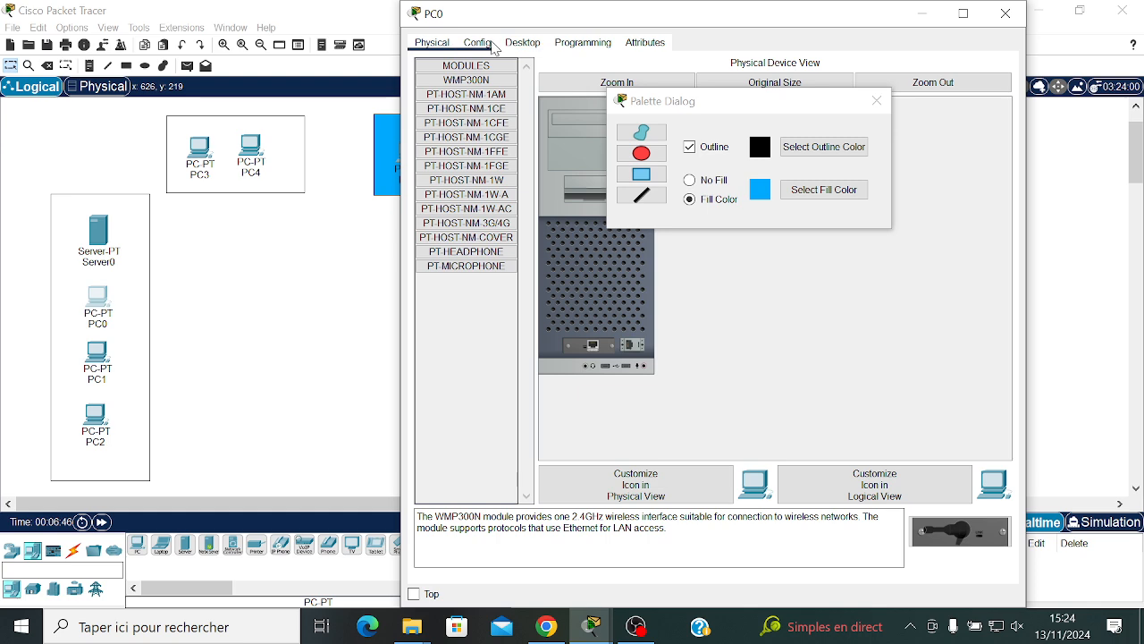
click(491, 45)
drag(712, 101, 646, 336)
click(104, 302)
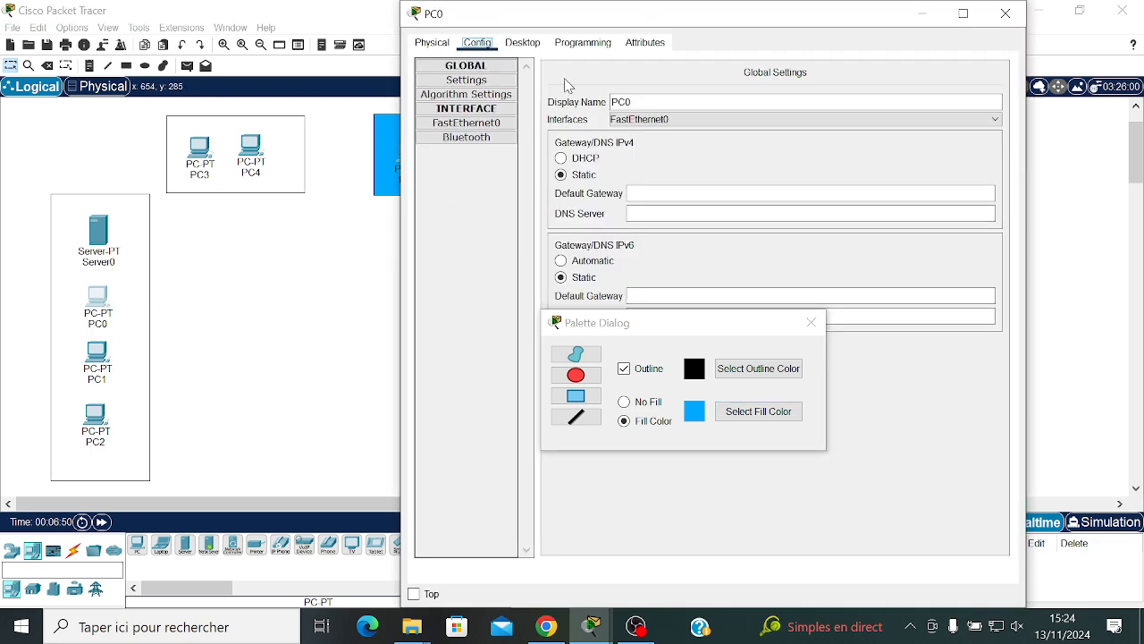
click(522, 44)
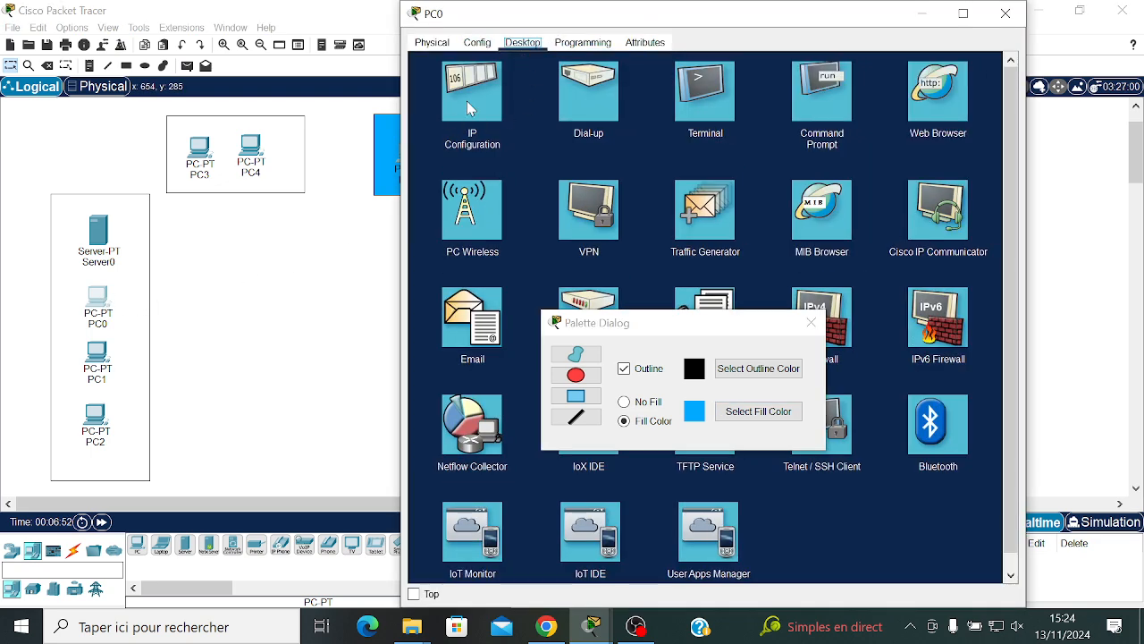
click(467, 114)
click(429, 117)
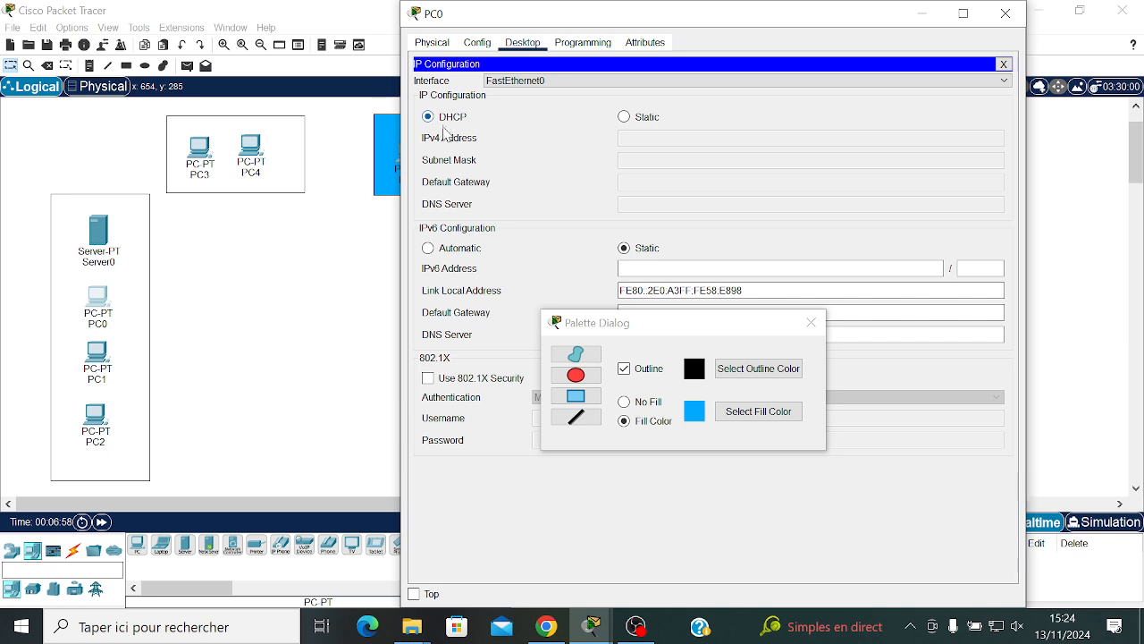
click(1000, 14)
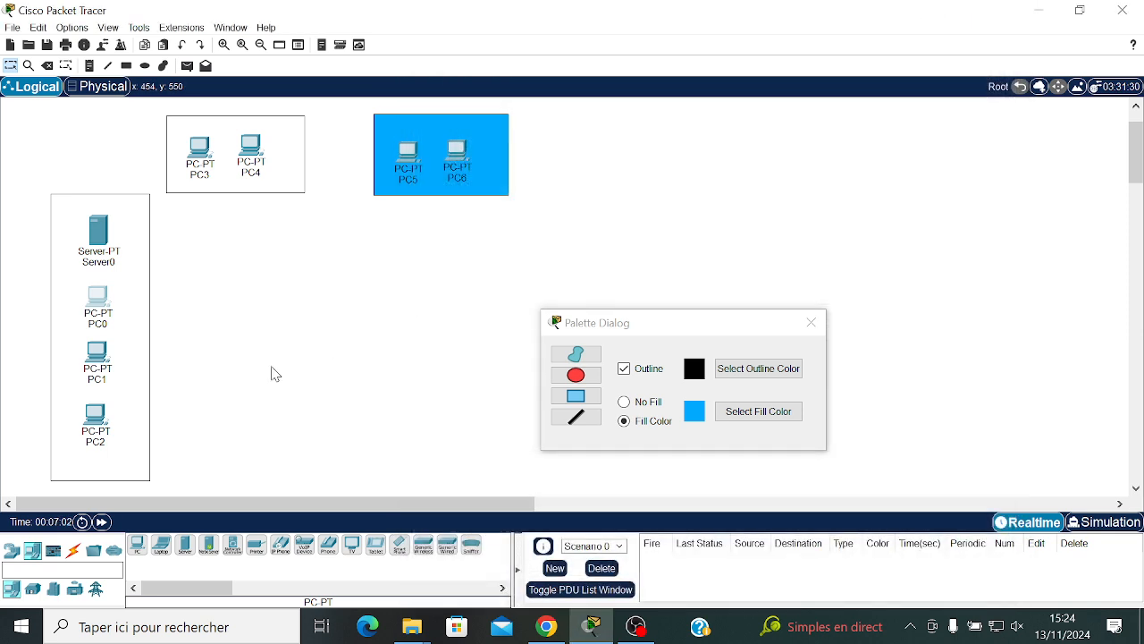
- Set the IPv4 configuration of PC1's FastEthernet0 interface to DHCP and close its device window
click(89, 369)
click(523, 42)
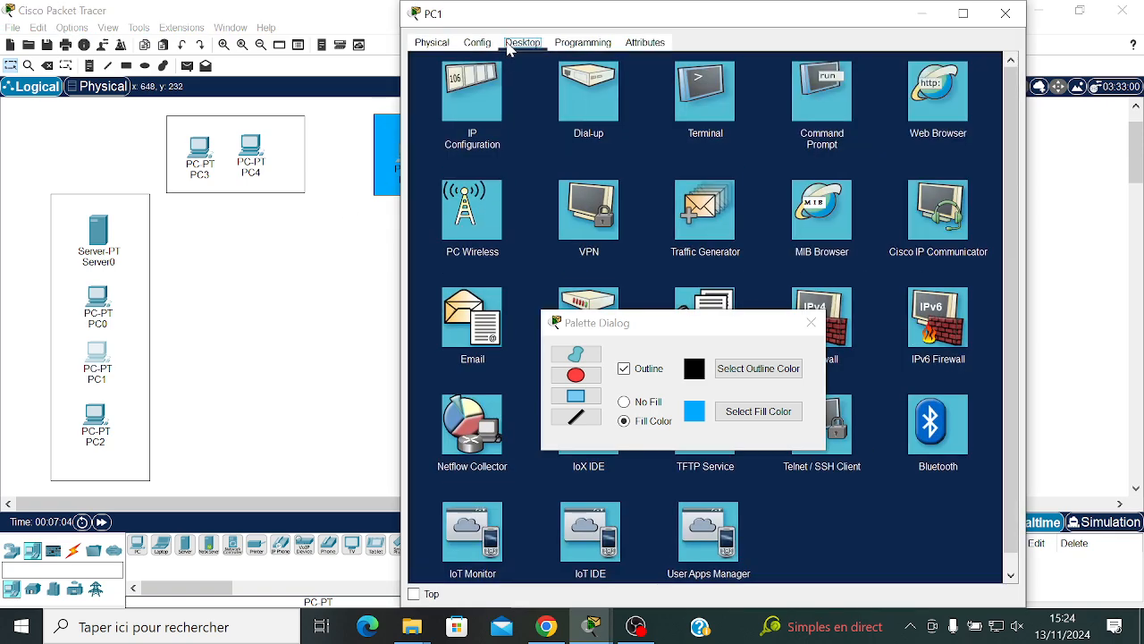
click(490, 90)
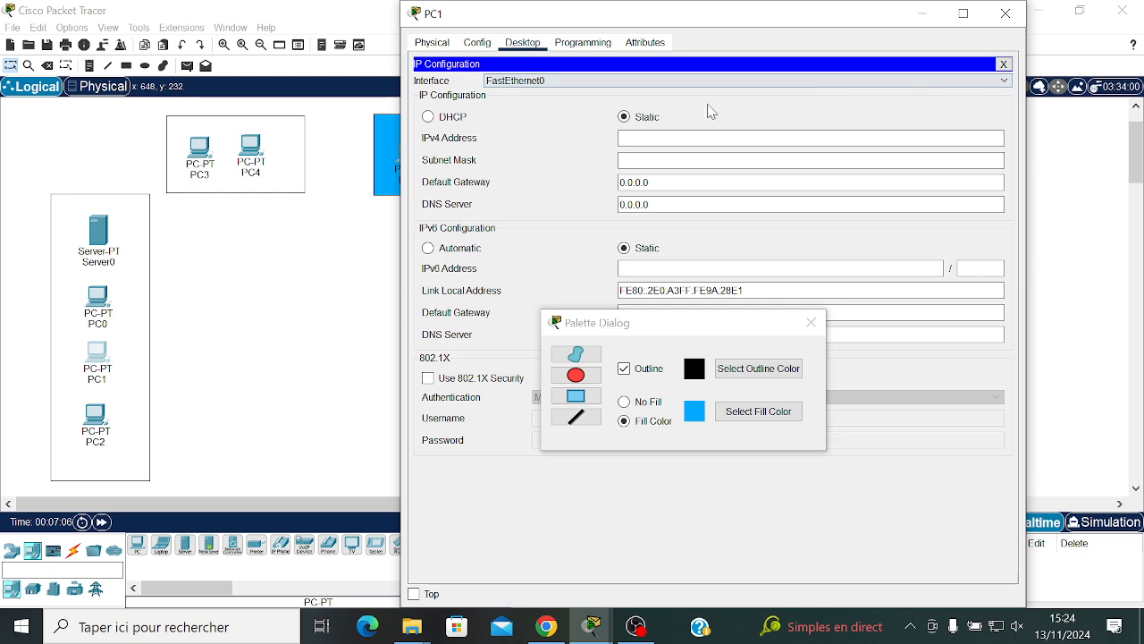
click(428, 117)
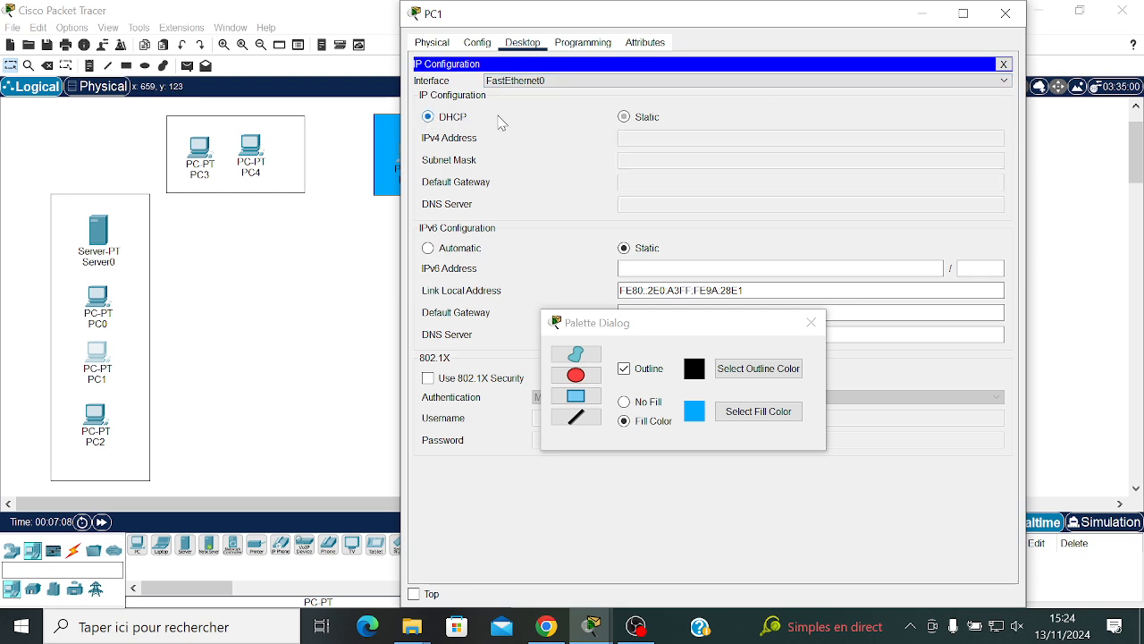
click(1006, 12)
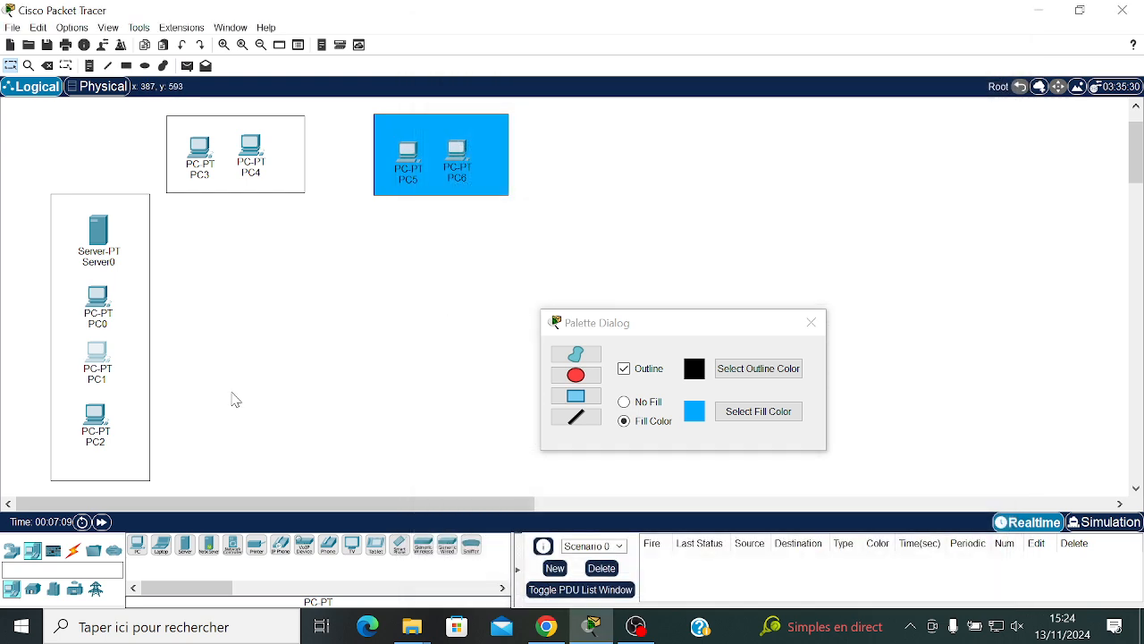
- Set the IPv4 configuration of PC2's FastEthernet0 interface to DHCP and close its device window
click(100, 422)
click(477, 42)
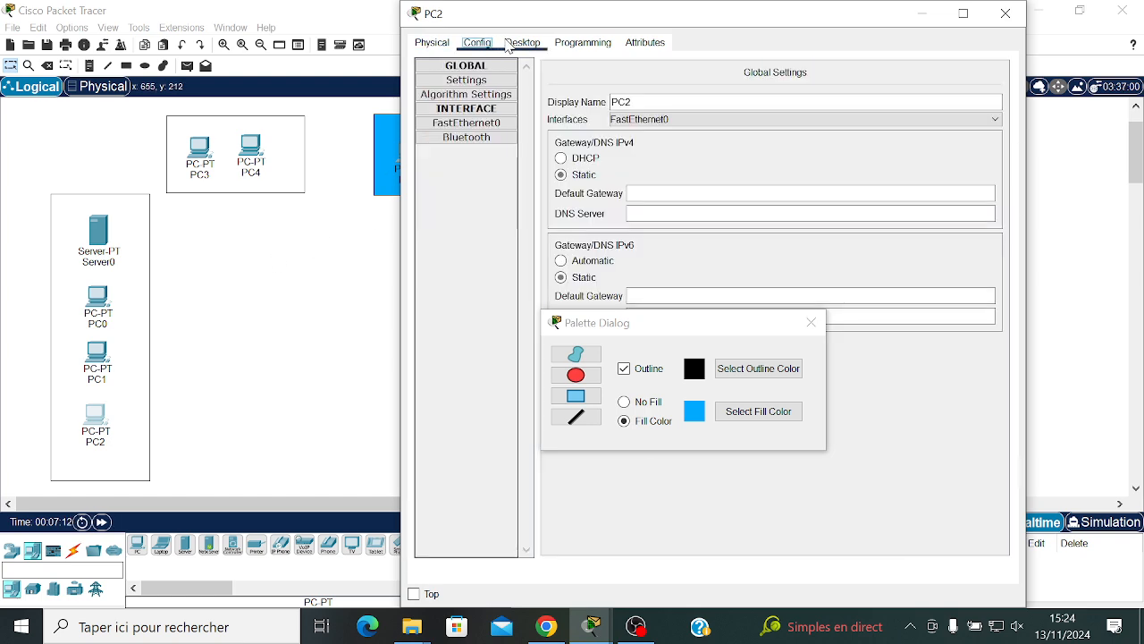
click(522, 42)
click(456, 94)
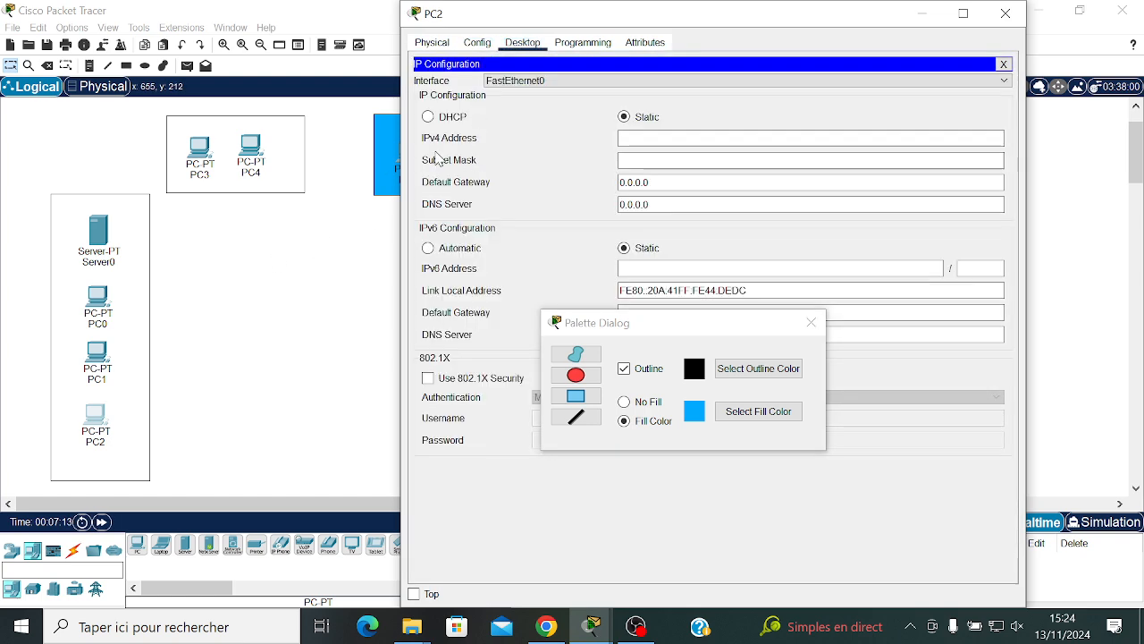
click(428, 117)
click(1005, 13)
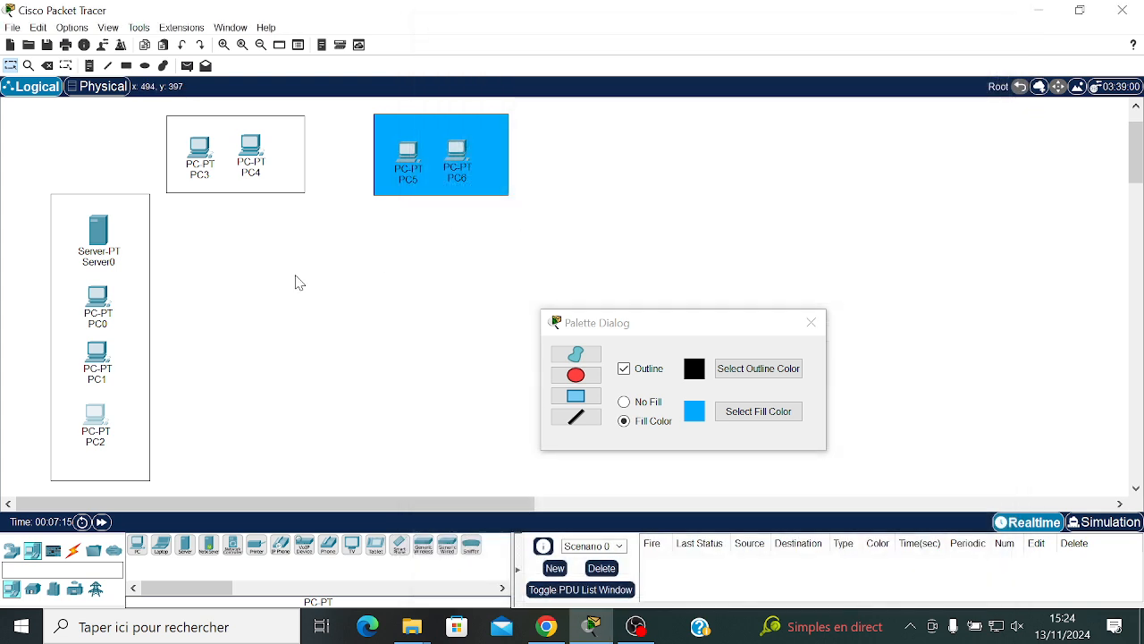
- Duplicate Server0, PC0, PC1 and PC2 as a group, place the copies beyond the blue rectangle's lower-right corner, and close the drawing palette
drag(197, 211, 43, 488)
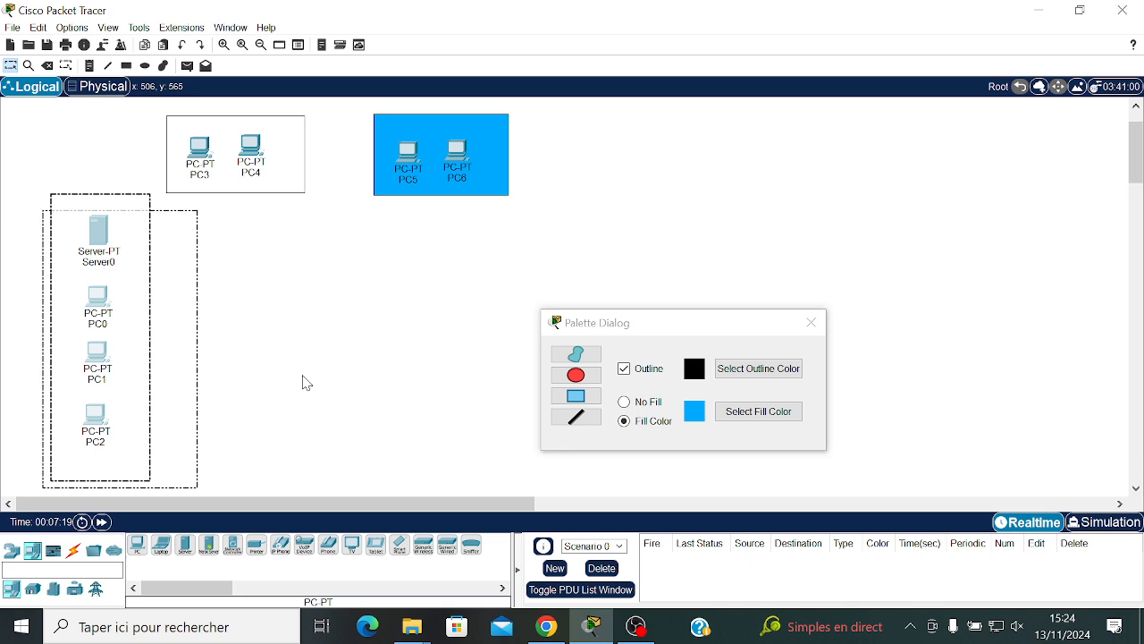
key(ctrl+v)
drag(101, 204, 592, 241)
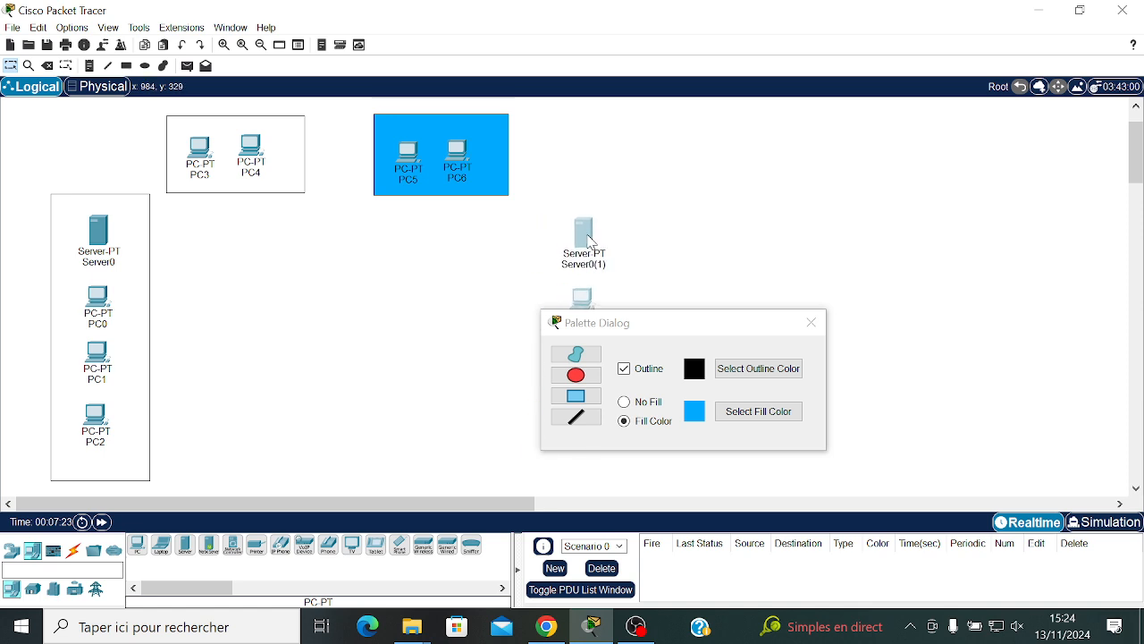
click(810, 326)
click(742, 302)
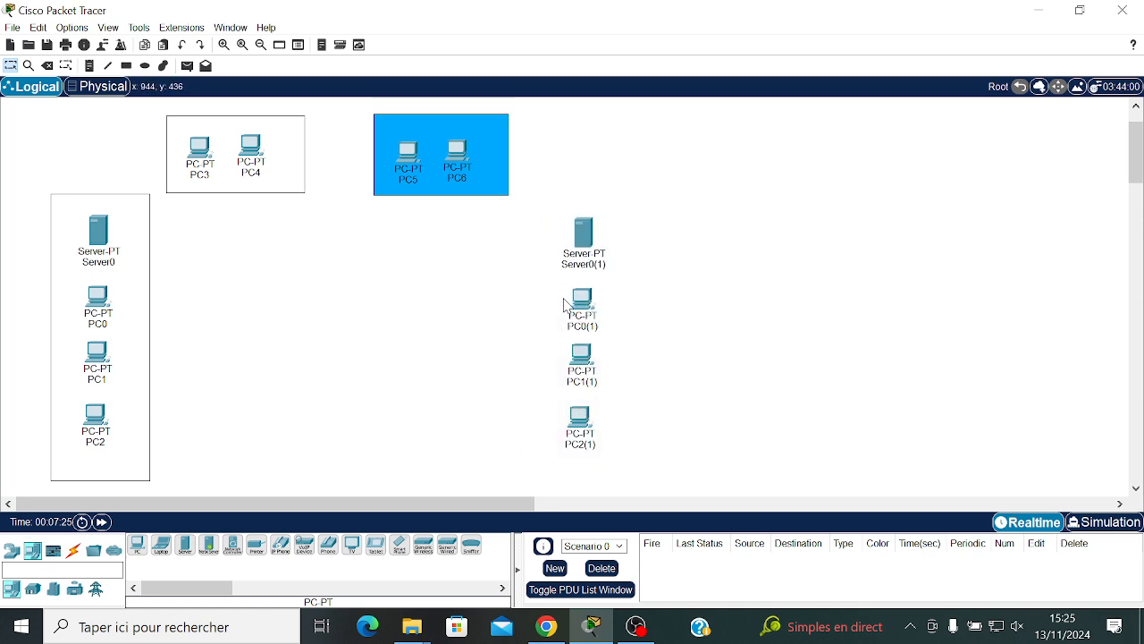
mouse_move(582, 315)
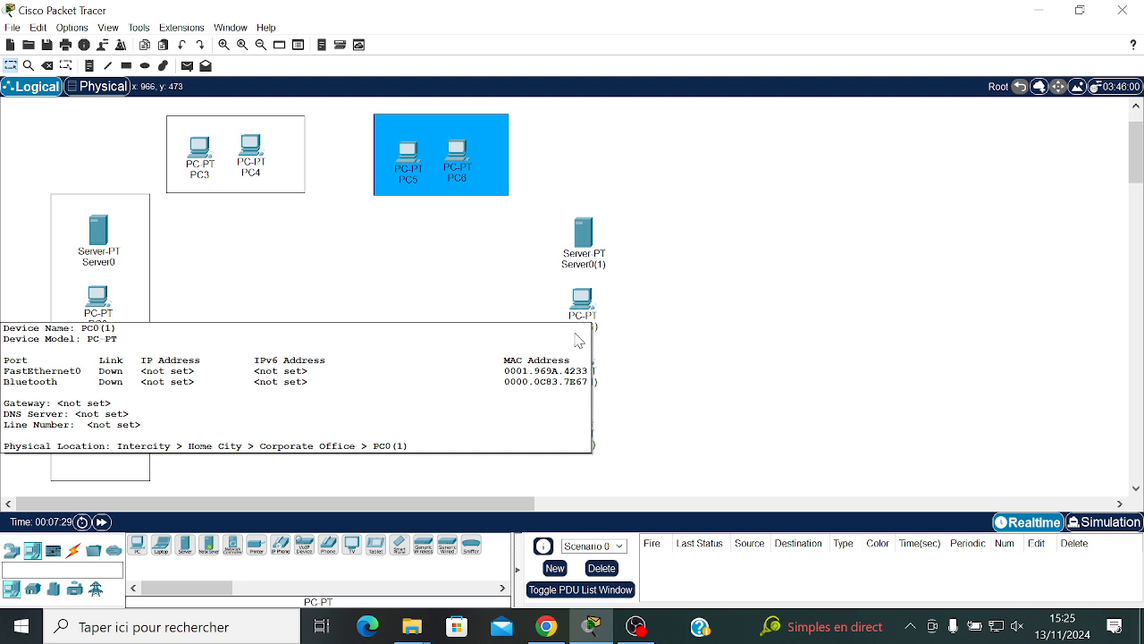
mouse_move(569, 430)
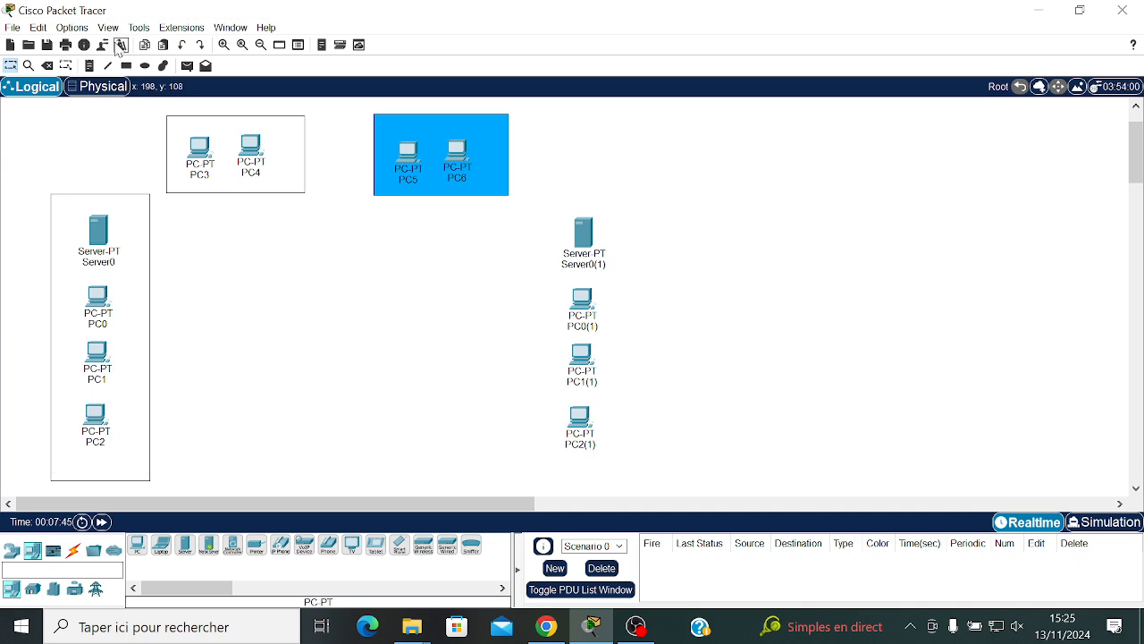
- Draw an unfilled, outlined rectangle around the copied server and its three PCs, and close the drawing palette
click(126, 66)
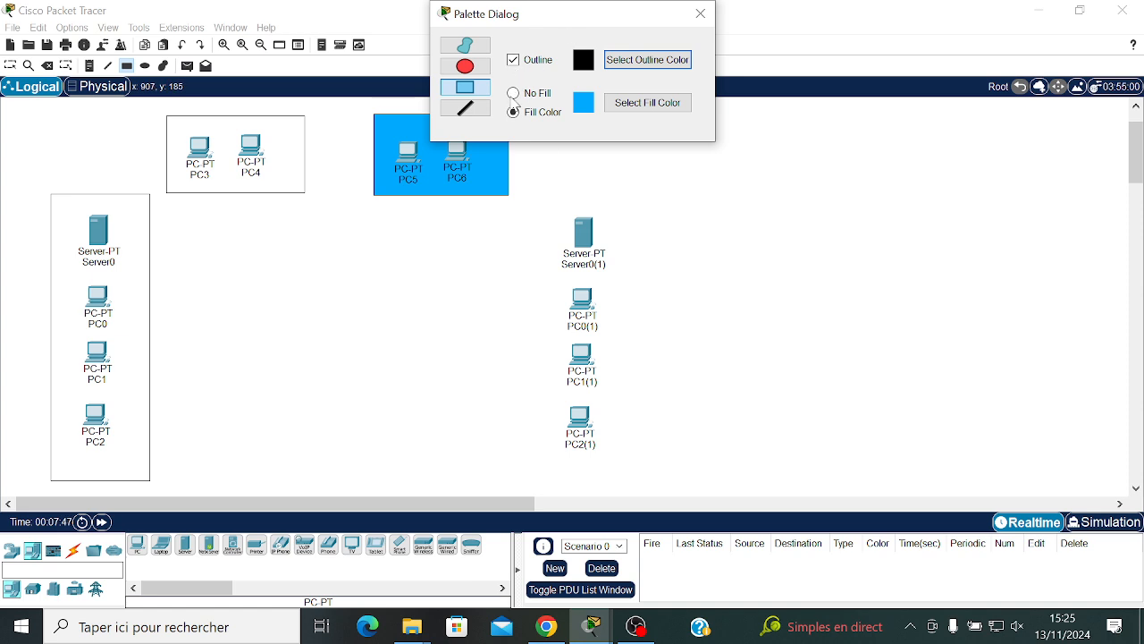
click(513, 93)
drag(519, 205, 656, 481)
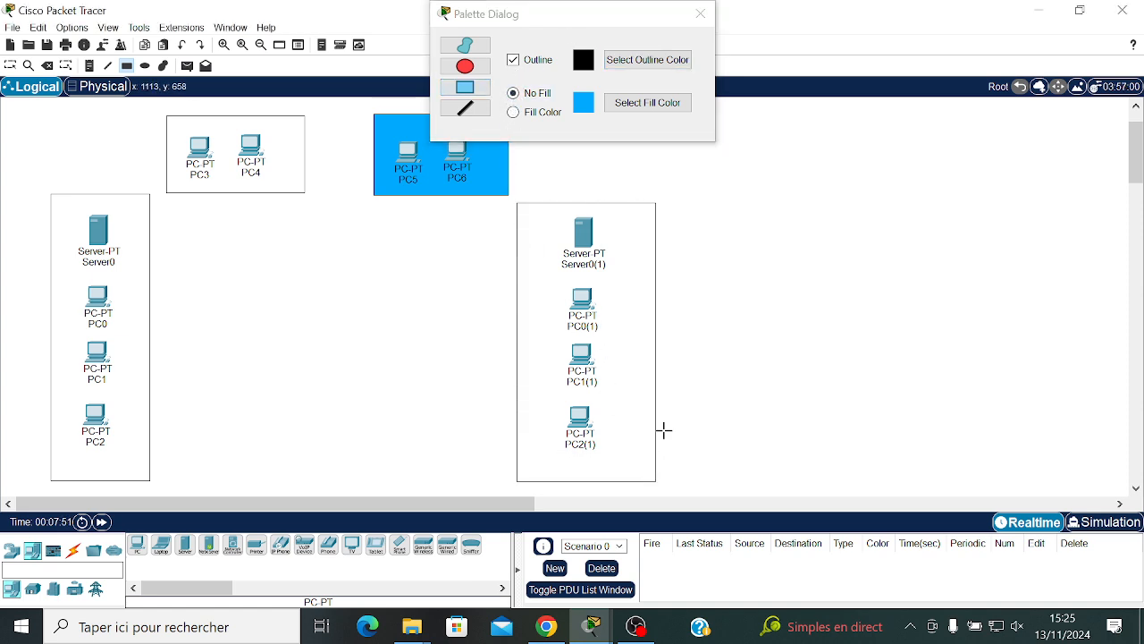
click(700, 13)
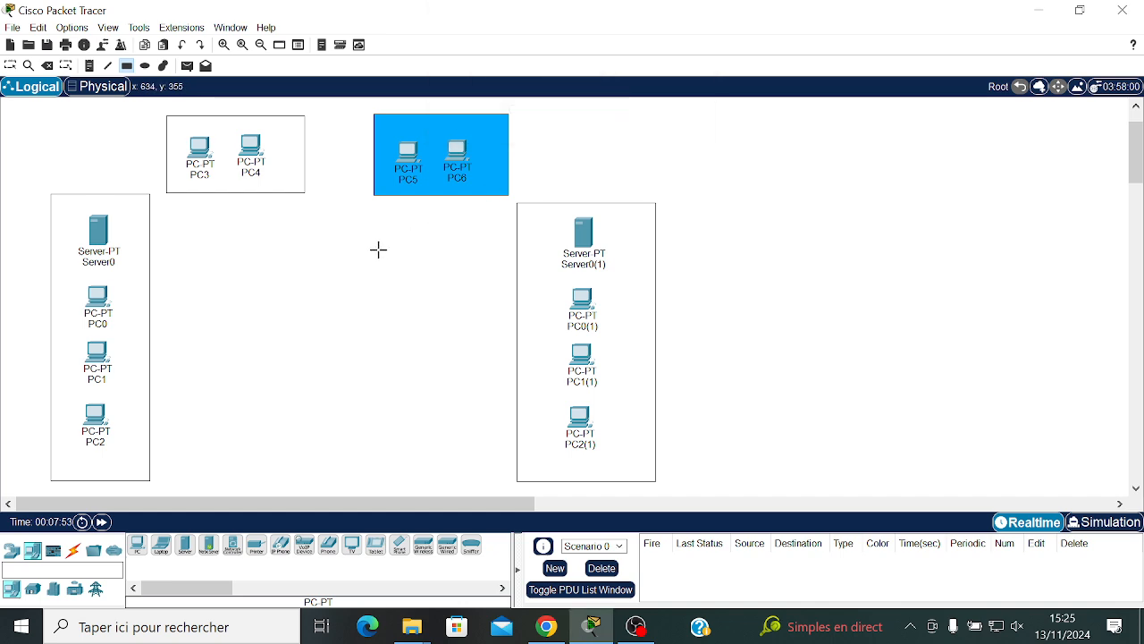
key(Escape)
- Add the two-line note "VLAN 10" and "192.168.0.0/24" at the bottom of the frame around Server0, PC0, PC1 and PC2
click(90, 65)
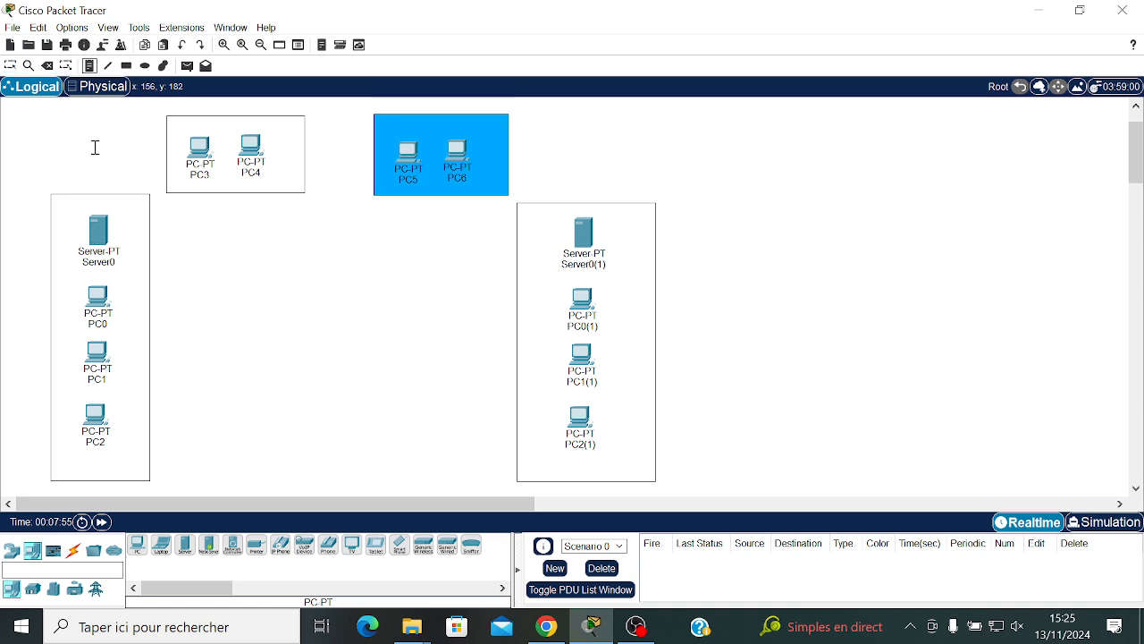
click(66, 469)
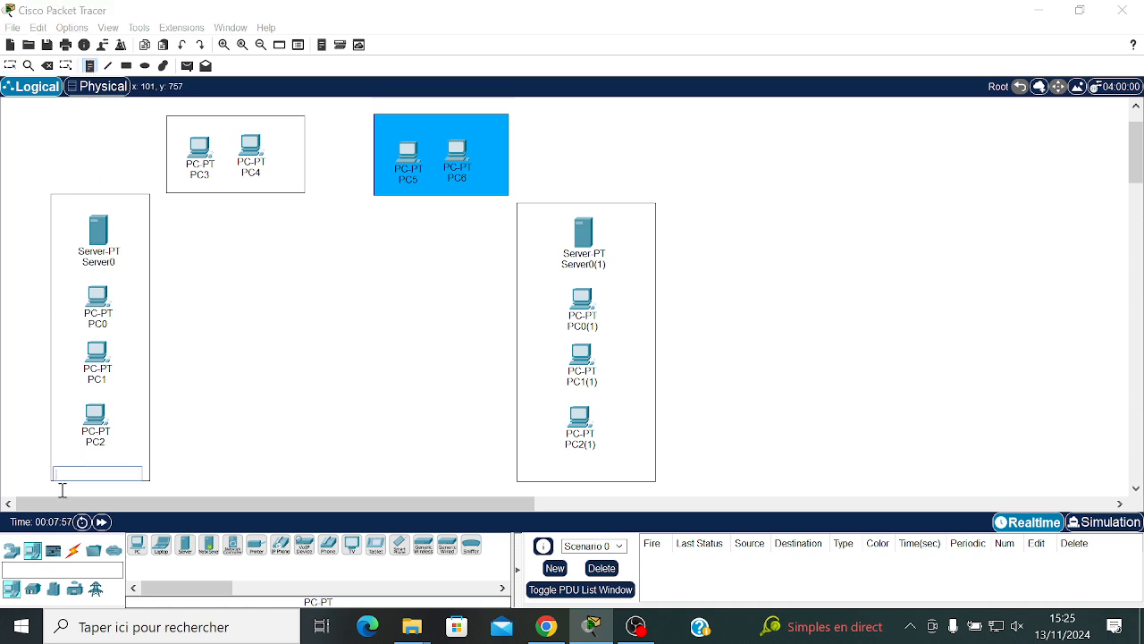
text(VLAN 10)
key(Return)
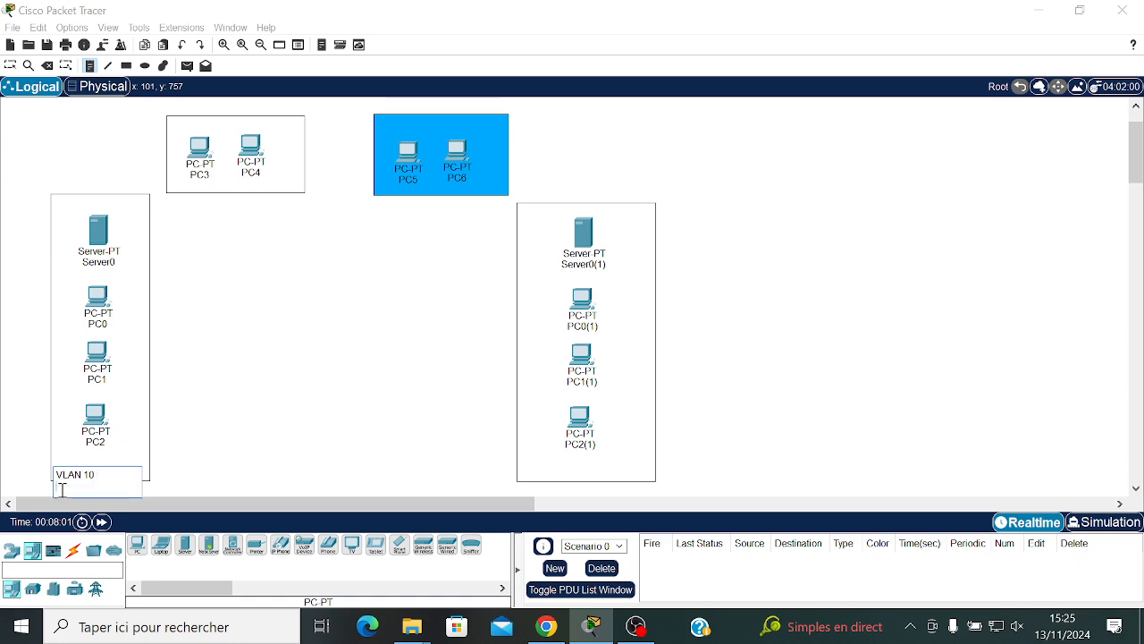
text(192.168.0.0/24)
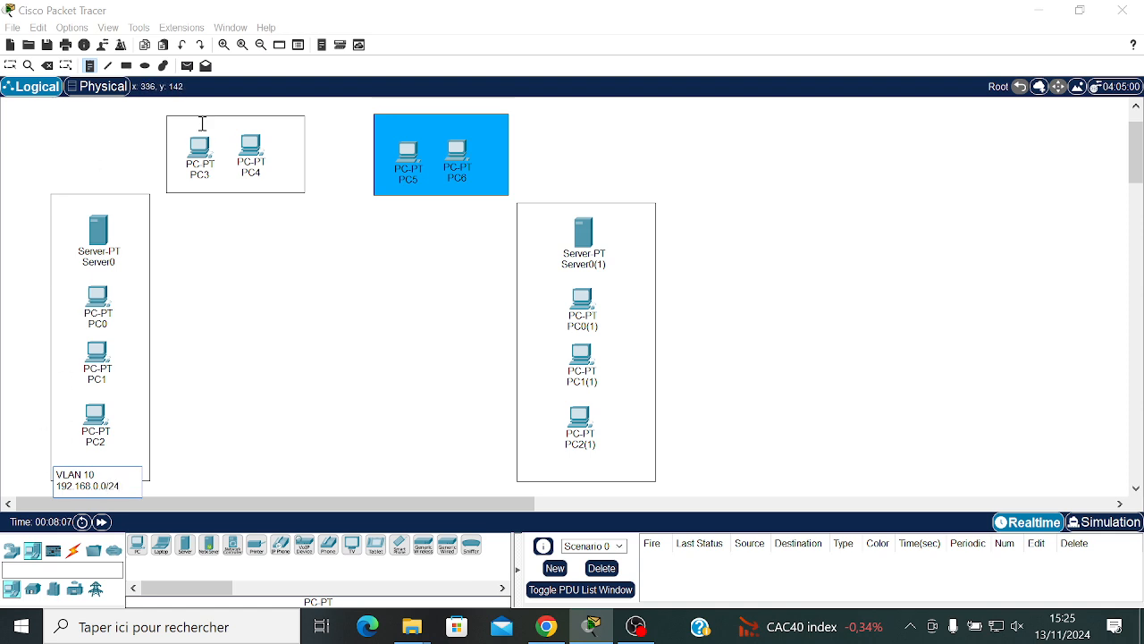
- Add the note "VLAN 30 192.168.30.0/24" at the top edge of the frame around PC3 and PC4
click(175, 107)
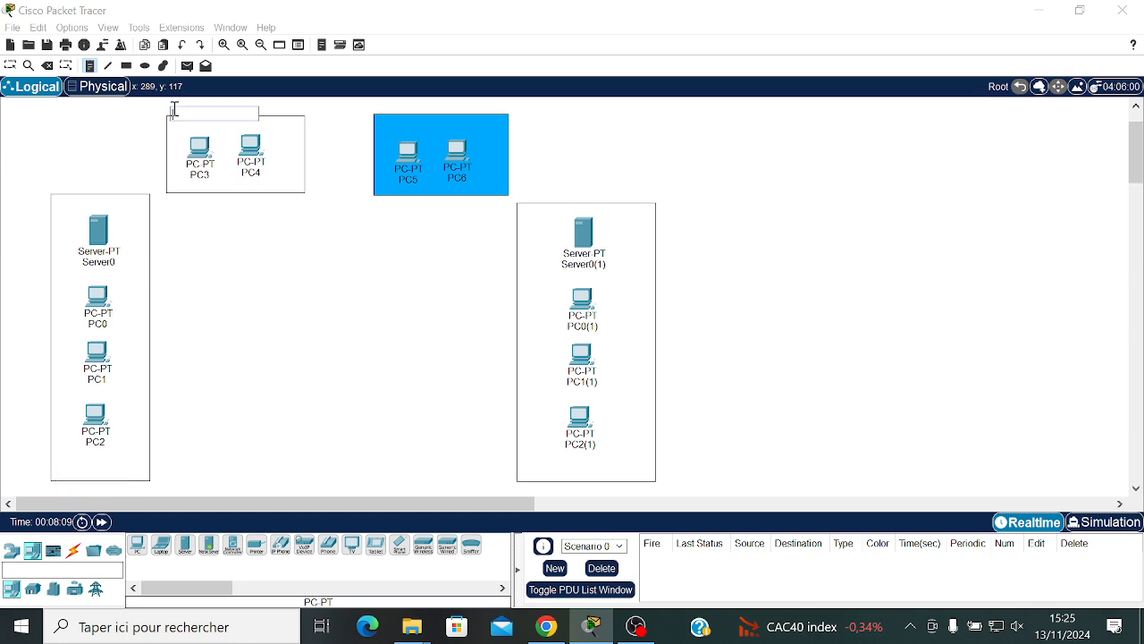
text(VLAN)
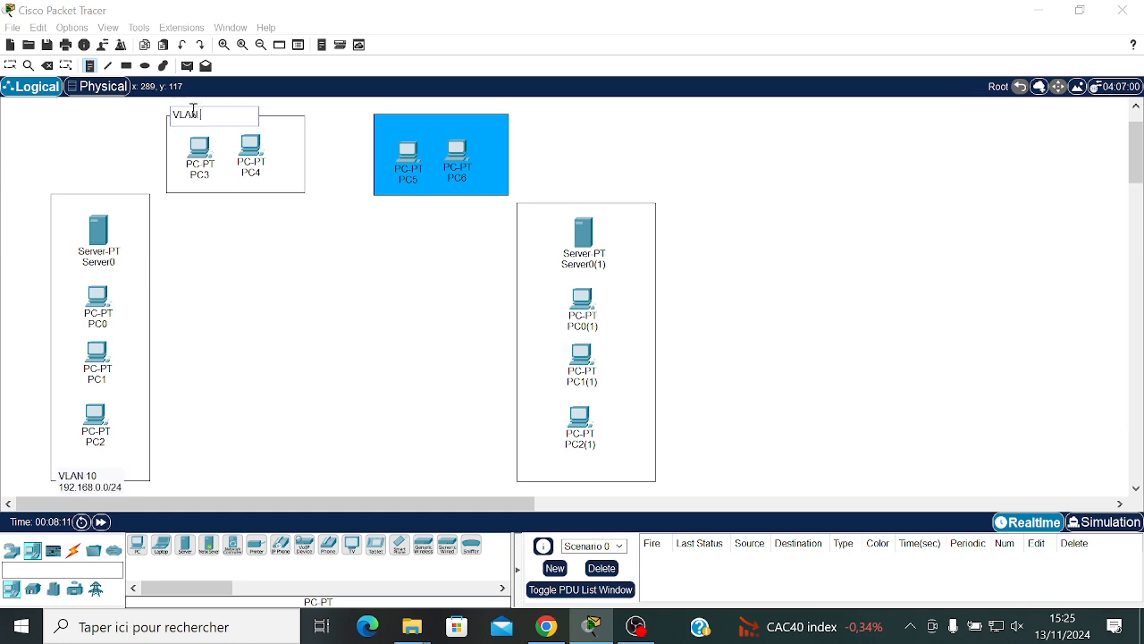
text( 30 192.168.30.)
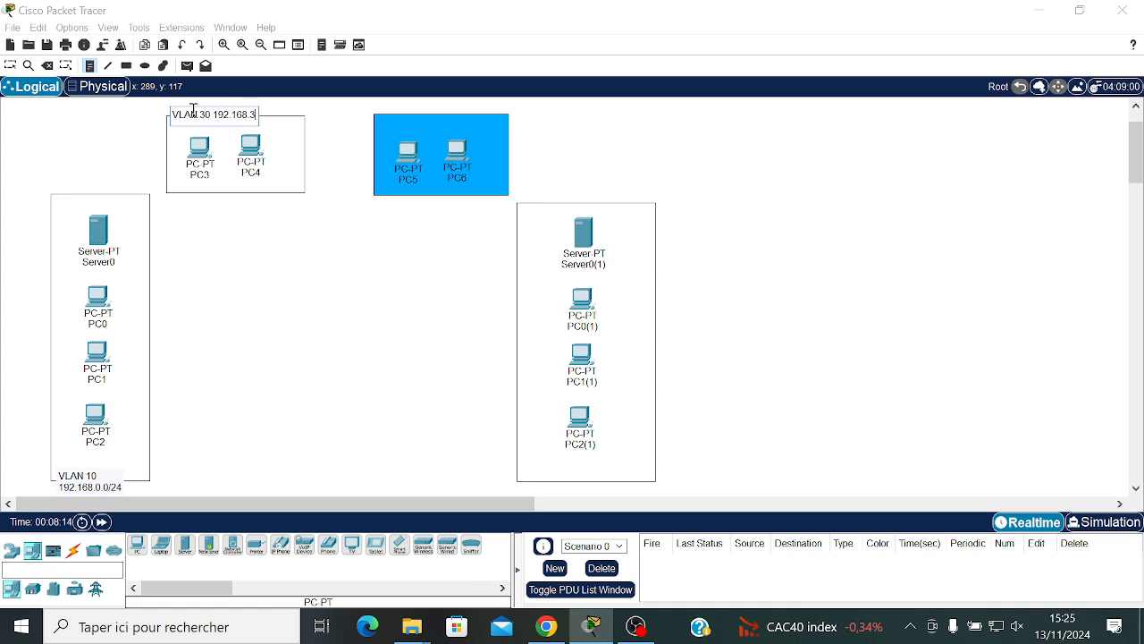
text(/24)
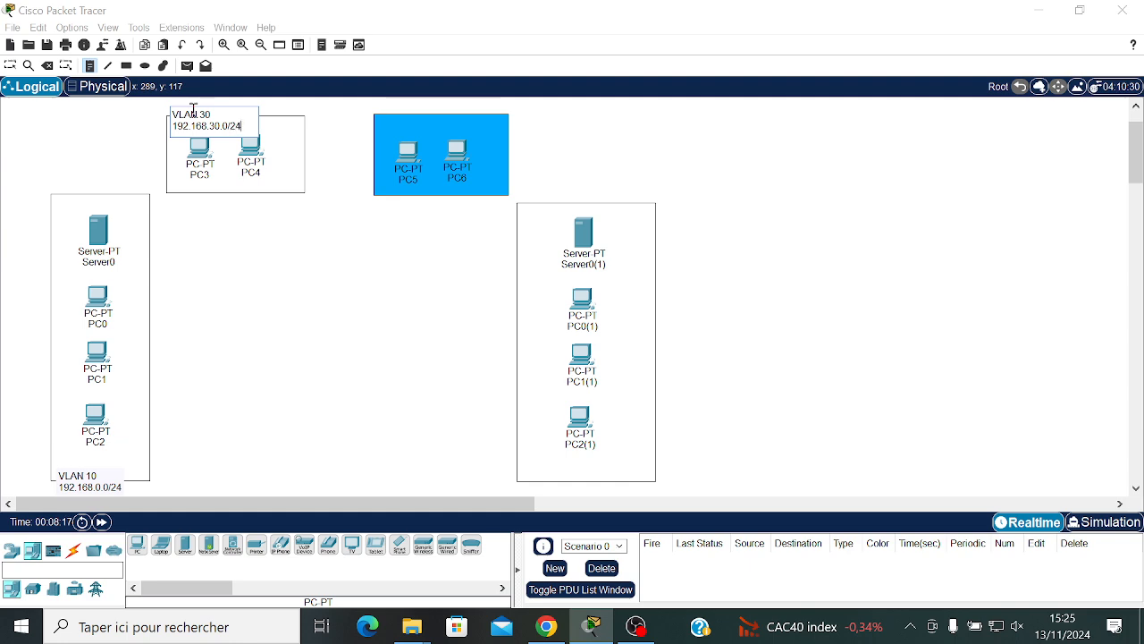
- Add the note "VLAN 40 192.168.40.0/24" at the top edge of the blue frame around PC5 and PC6
click(394, 106)
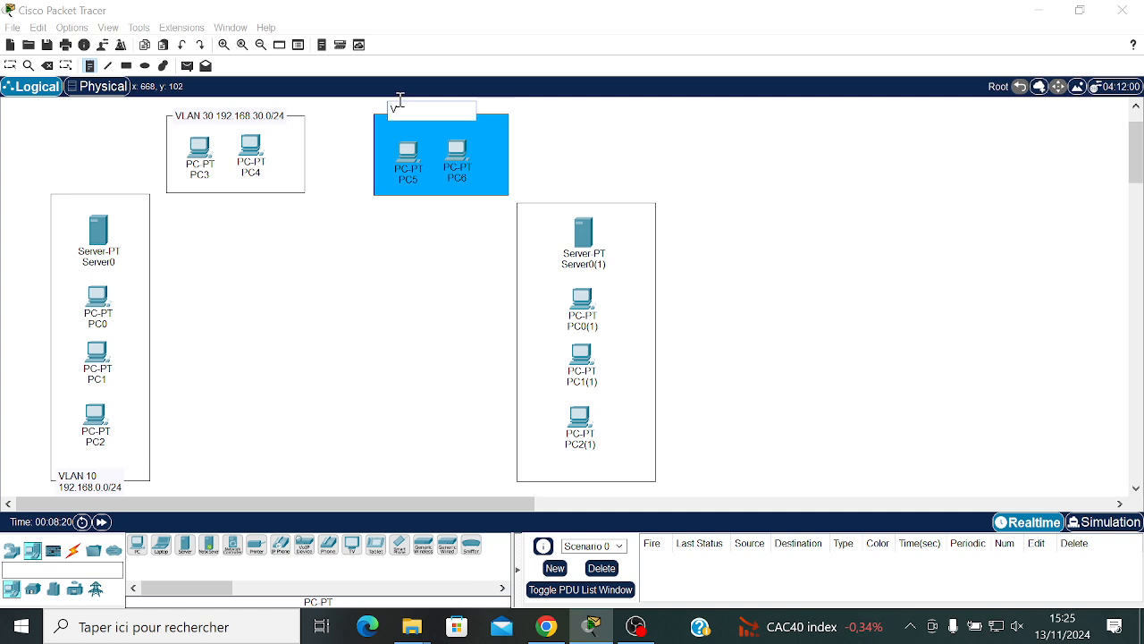
text(VLAN )
text(40 )
text(192.168.)
text(40.)
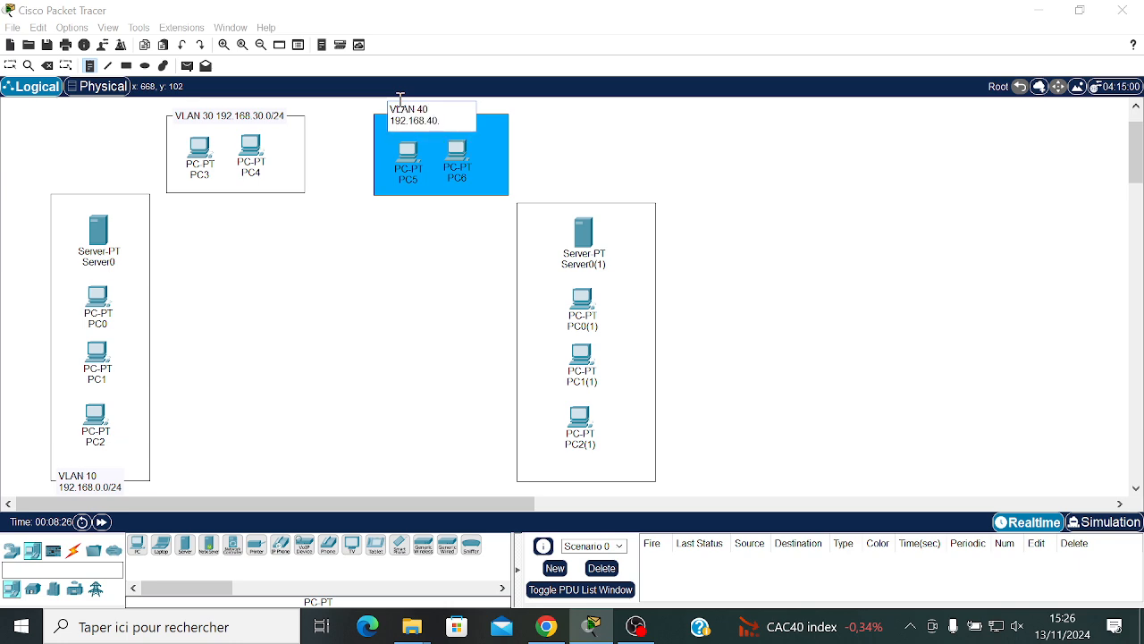
text(0/24)
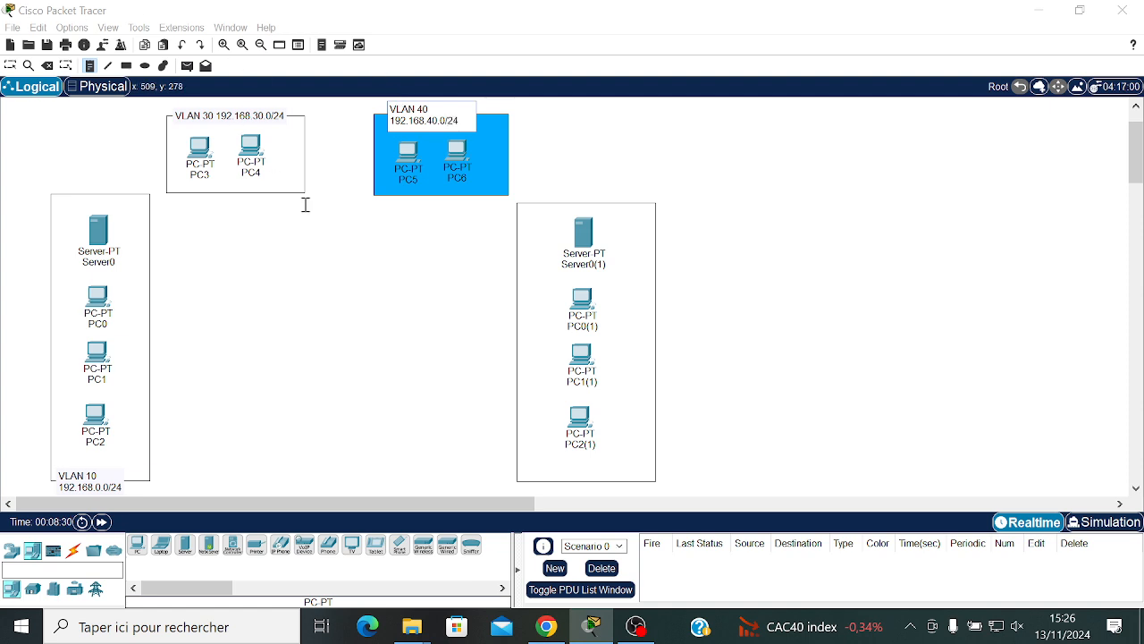
- Add the note "VLAN 20 192.168.20.0/24" at the bottom edge of the frame around the copied server and PCs
click(537, 467)
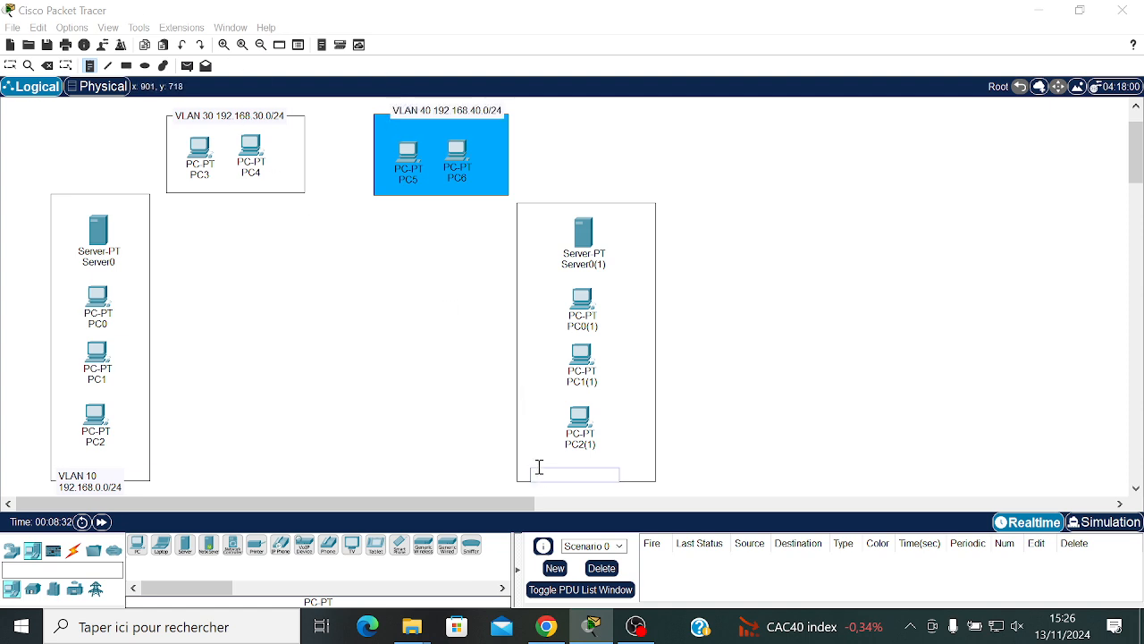
text(VLAN 20)
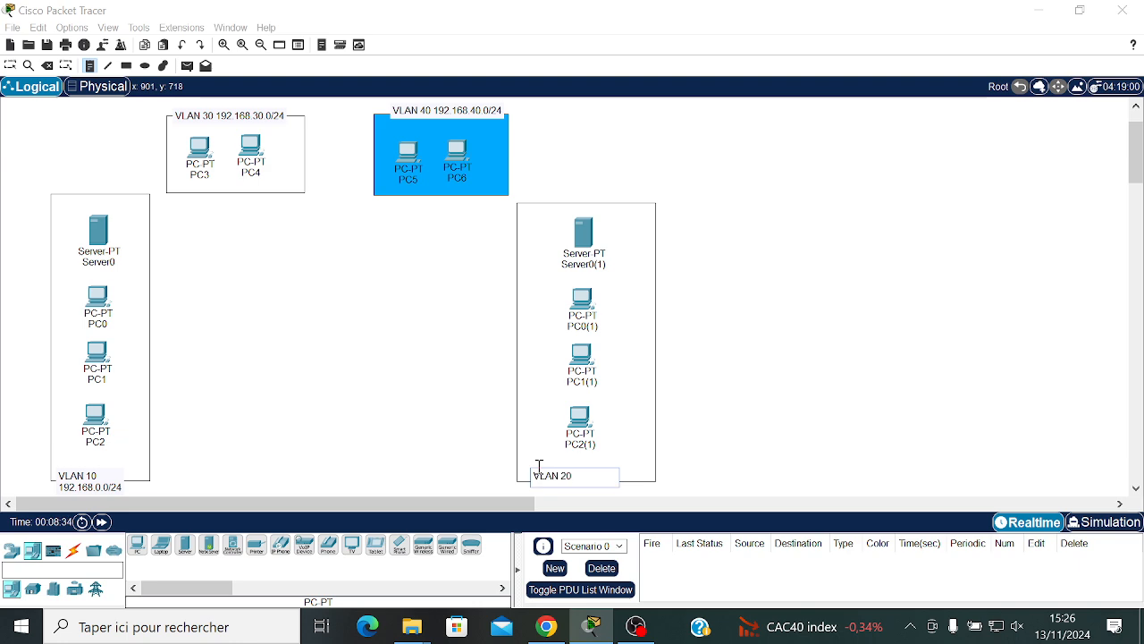
text( 192.168.)
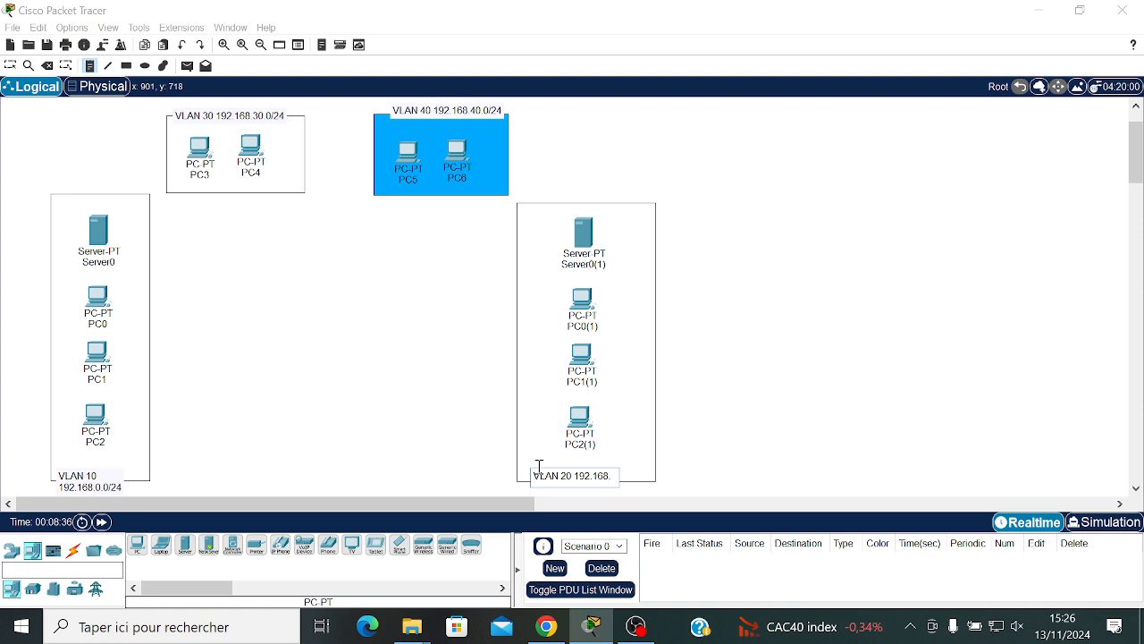
text(20.)
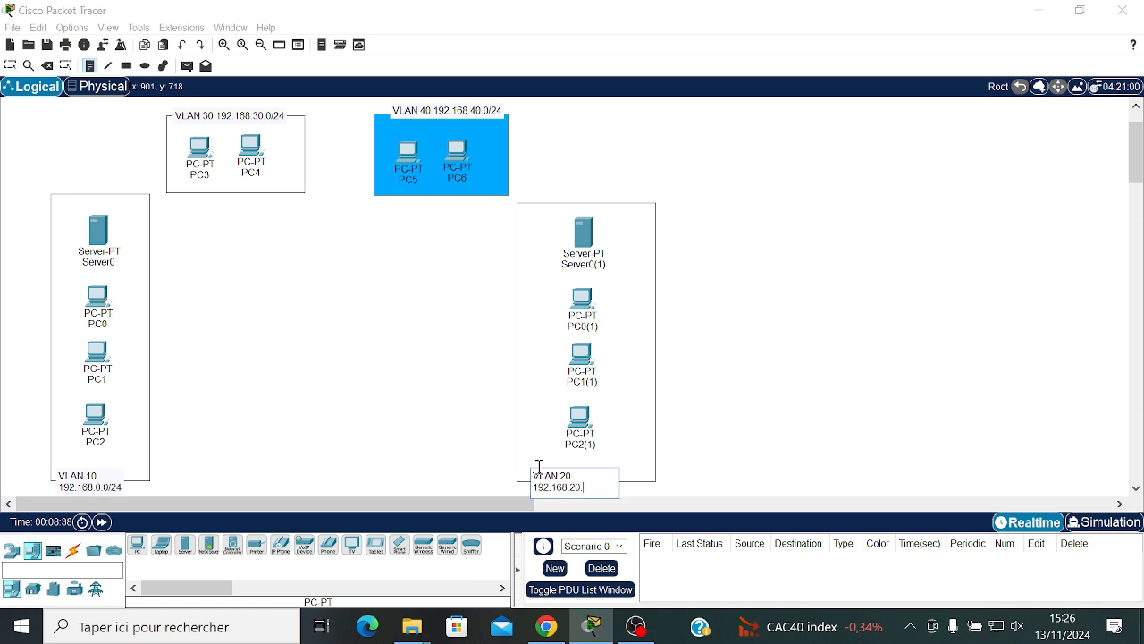
text(0/24)
click(754, 244)
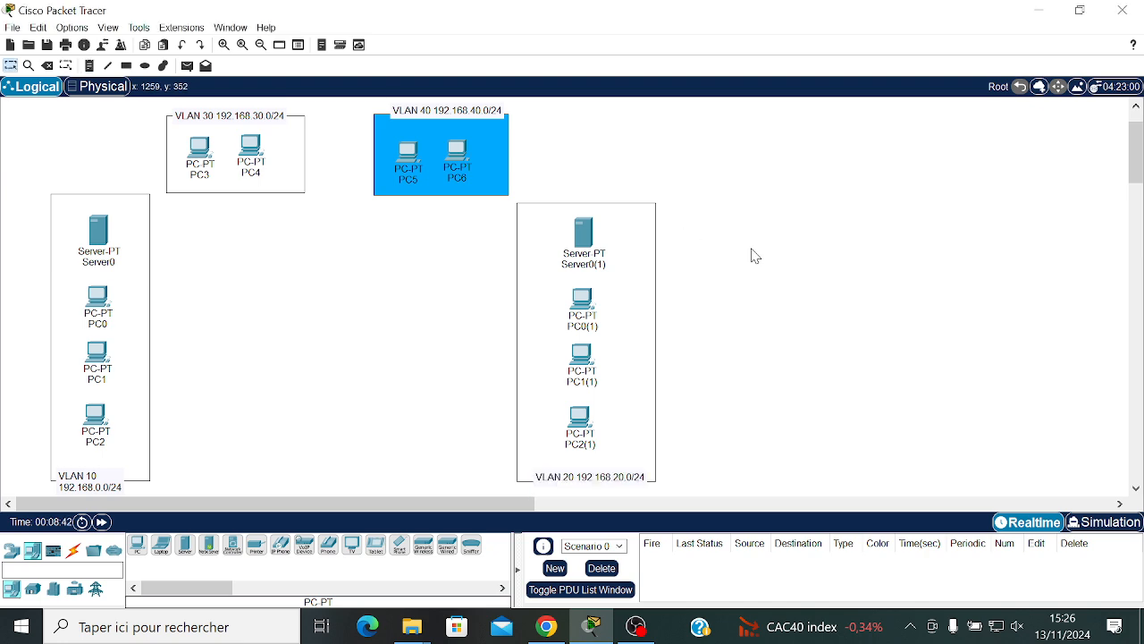
- Move the VLAN 20, VLAN 40, VLAN 30 and VLAN 10 notes inside their frames, nudging the PC3 and PC4 frame slightly
drag(613, 479, 603, 473)
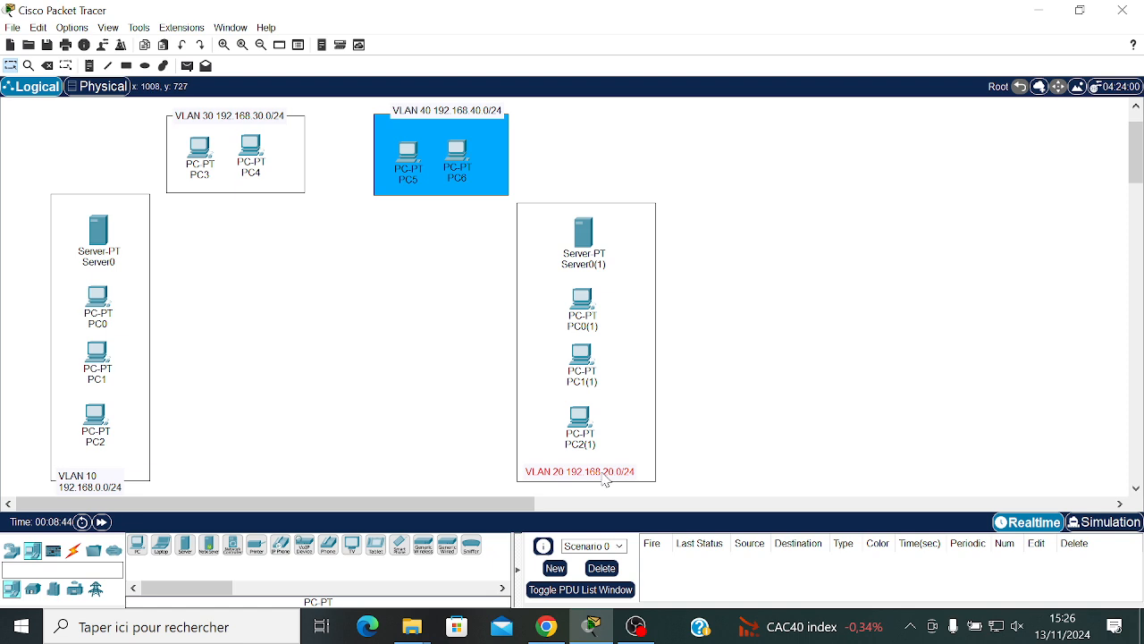
drag(460, 115, 449, 140)
drag(240, 122, 237, 131)
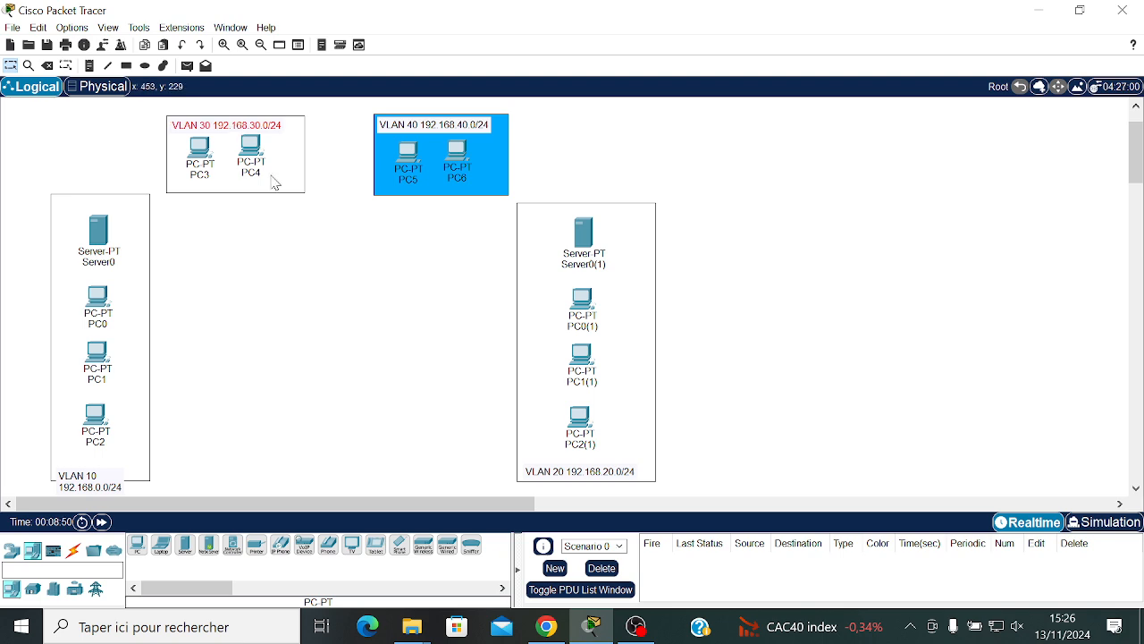
mouse_move(274, 183)
mouse_down()
mouse_move(228, 166)
mouse_move(273, 182)
mouse_up()
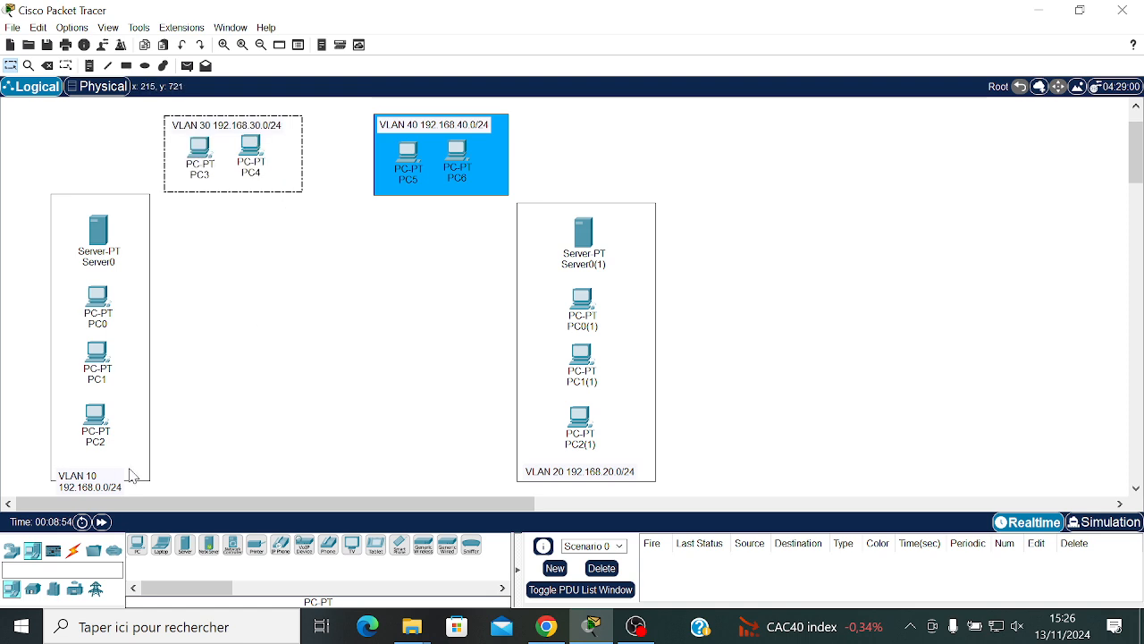
mouse_move(83, 481)
mouse_down()
mouse_move(80, 455)
mouse_move(83, 472)
mouse_up()
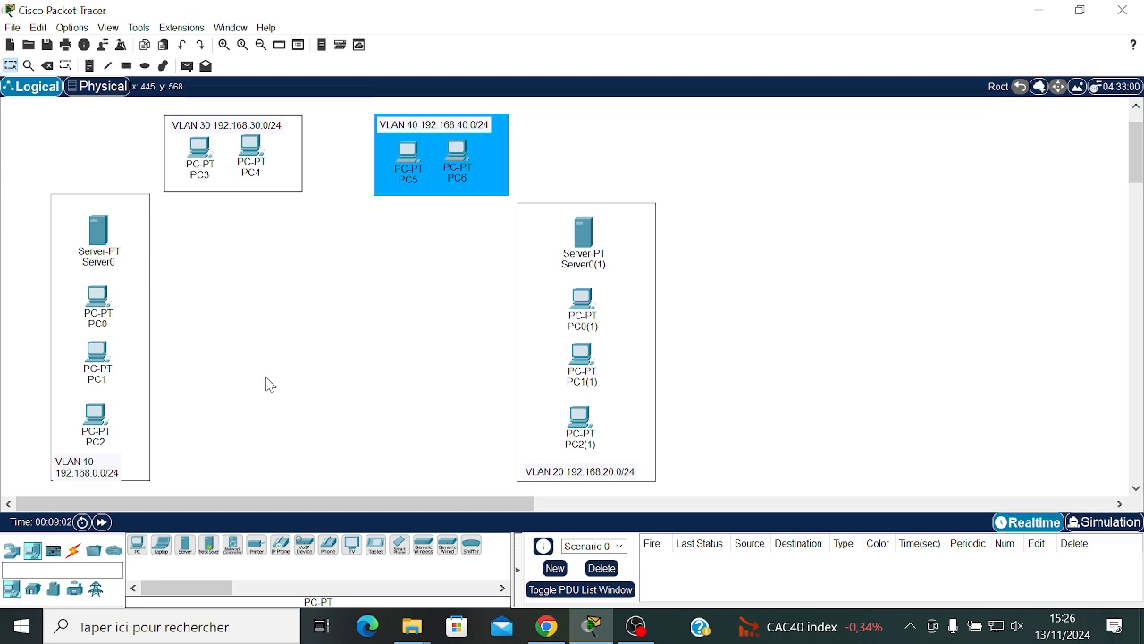
- Save the topology in the saves folder as "correction vlan DHCP", file type Cisco Packet Tracer Activity File (*.pkt)
key(ctrl+s)
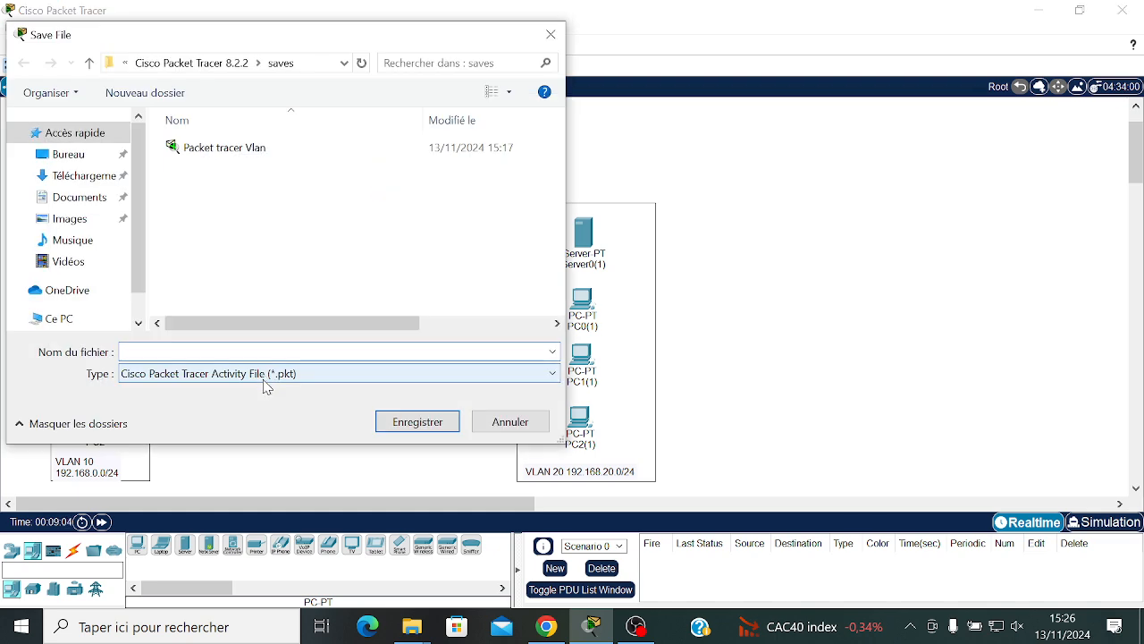
text(correction vlan DHCP)
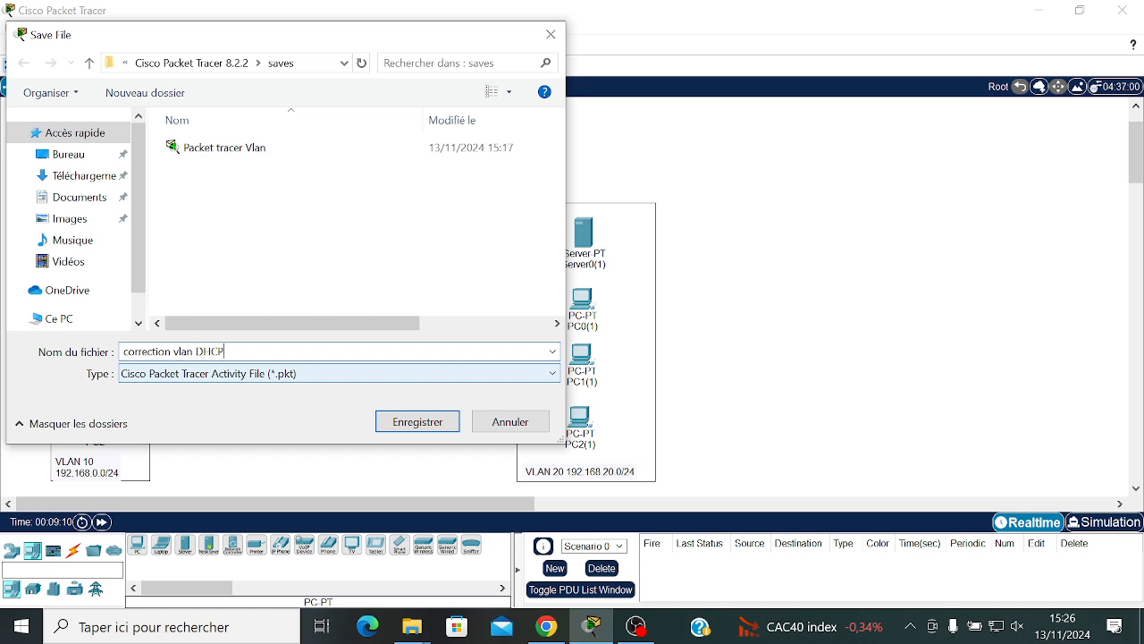
key(Return)
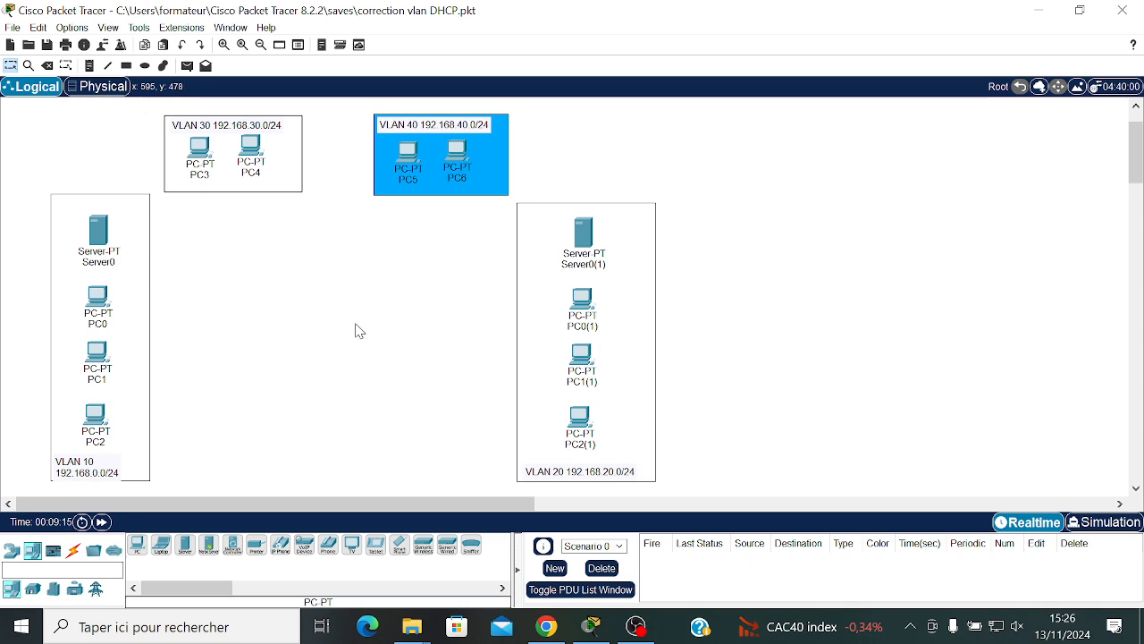
- Place a 2960 IOS15 switch in the empty area between the VLAN 10 and VLAN 20 frames
click(11, 549)
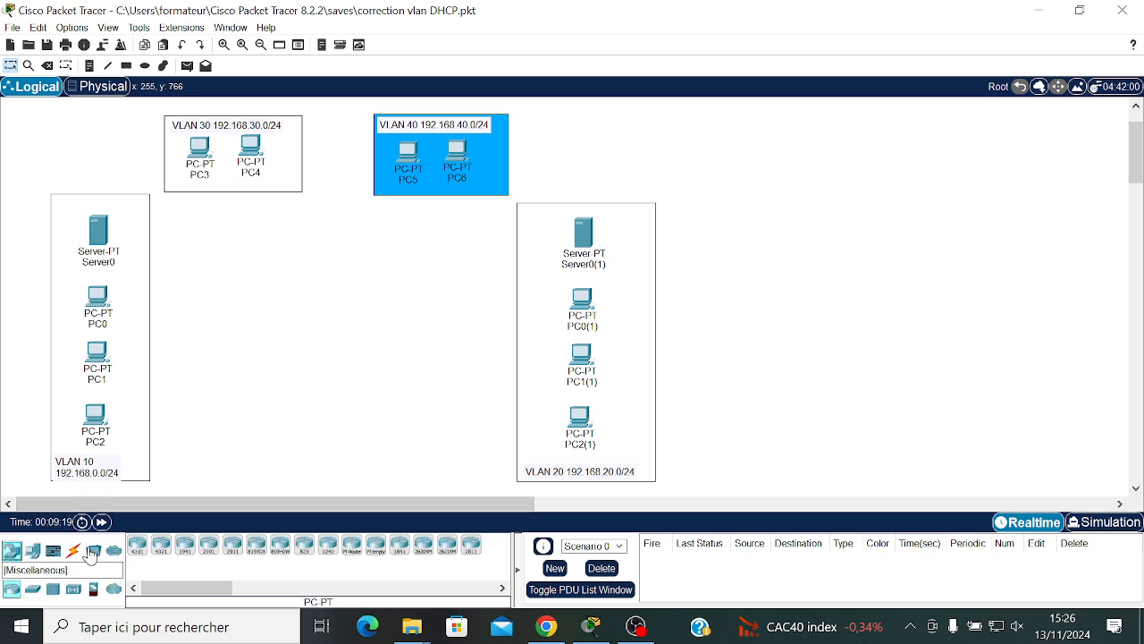
click(32, 590)
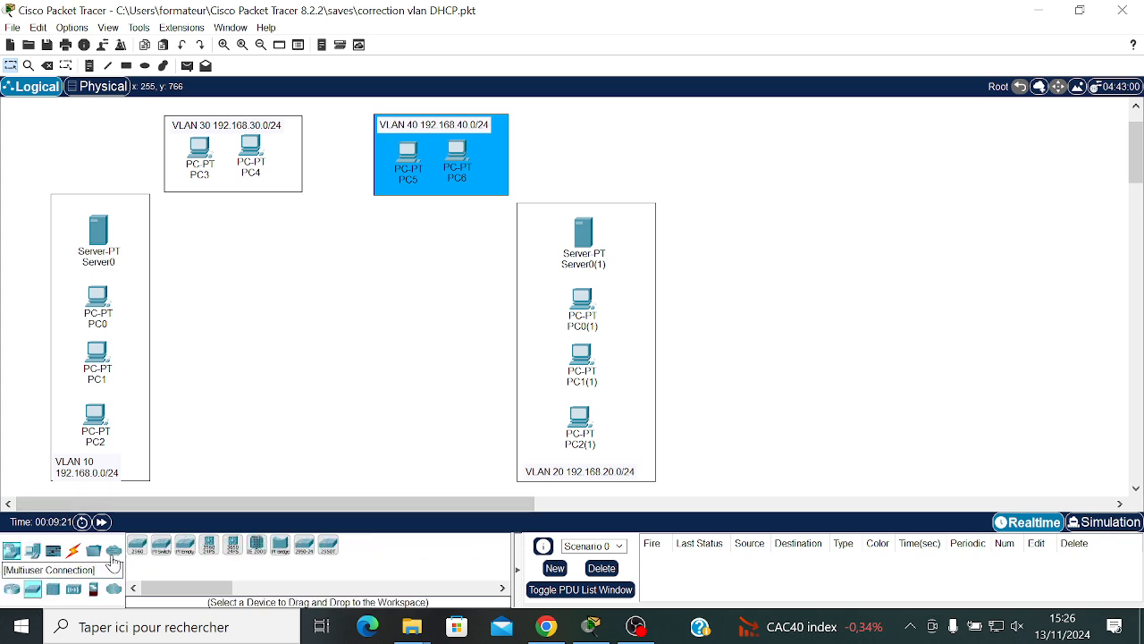
click(138, 545)
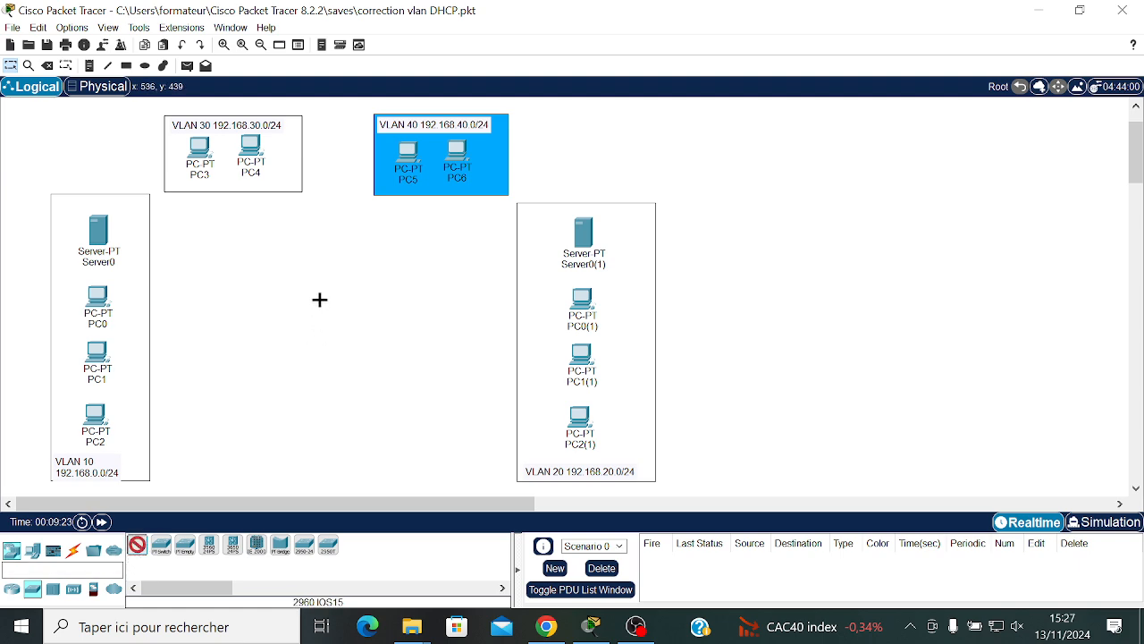
click(324, 304)
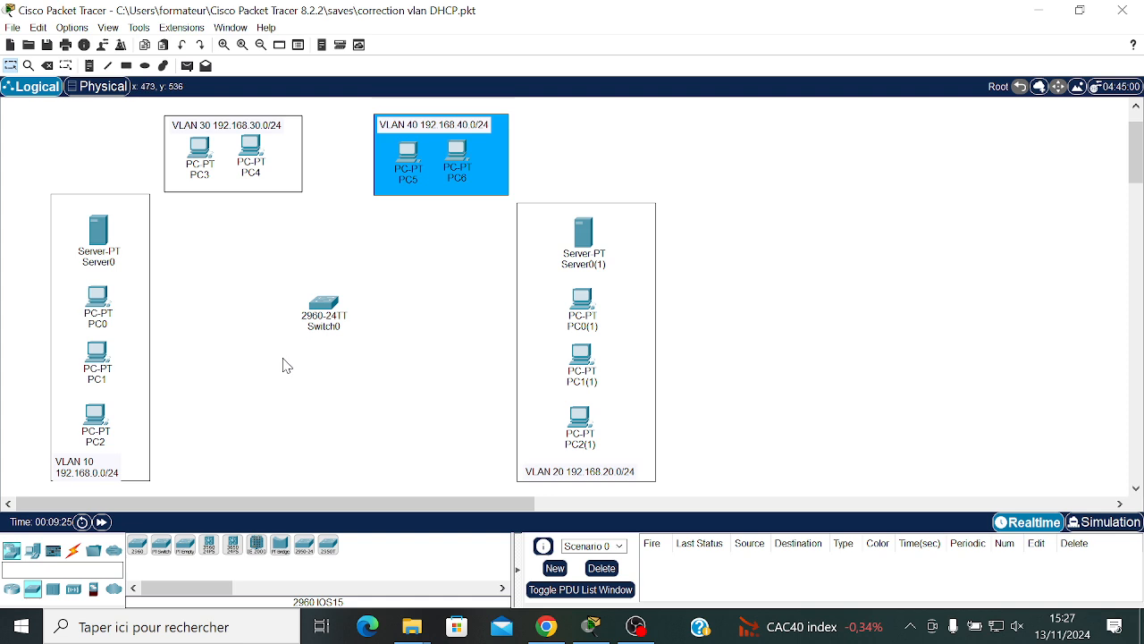
- Connect PC2 and PC1 to Switch0 using the automatically chosen connection type
scroll(281, 364, down, 1)
scroll(281, 364, up, 1)
click(74, 549)
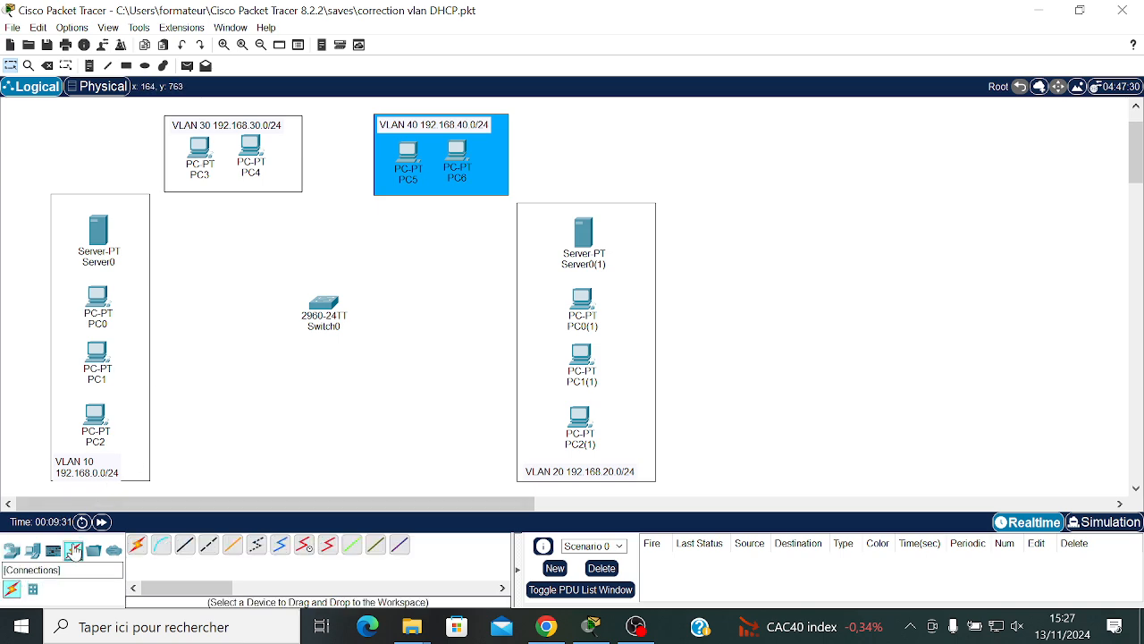
click(137, 544)
click(100, 416)
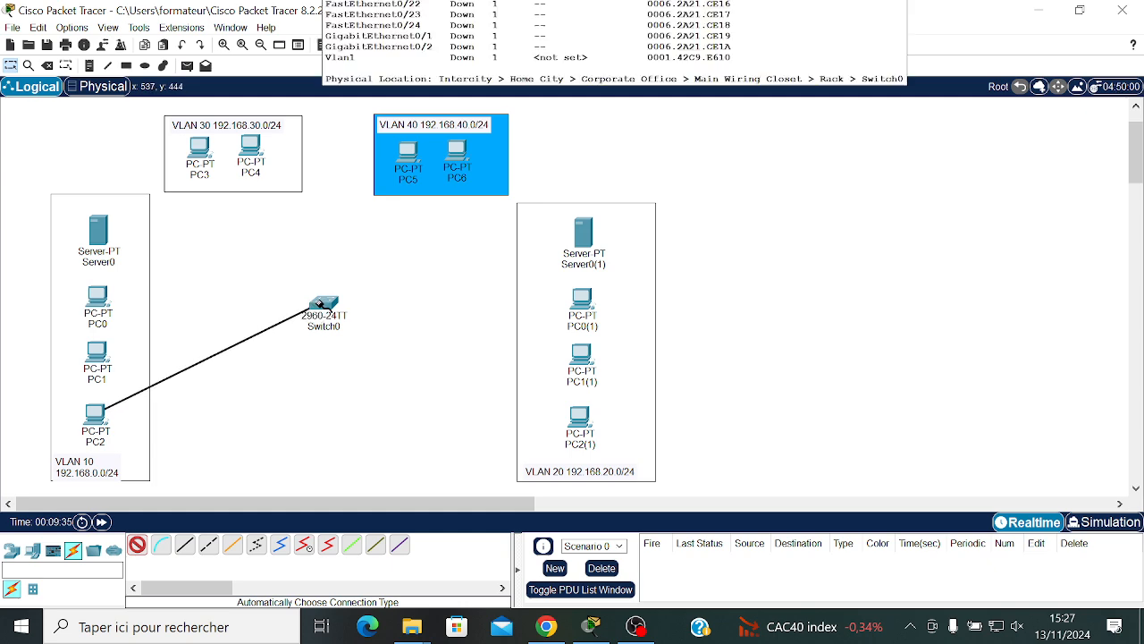
click(318, 304)
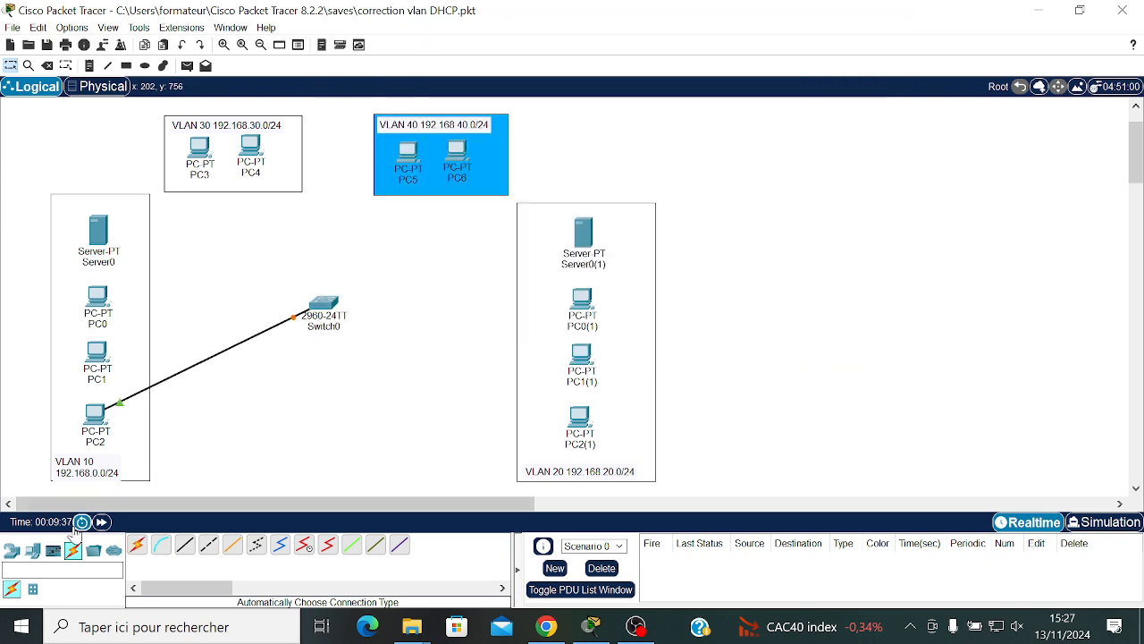
click(136, 547)
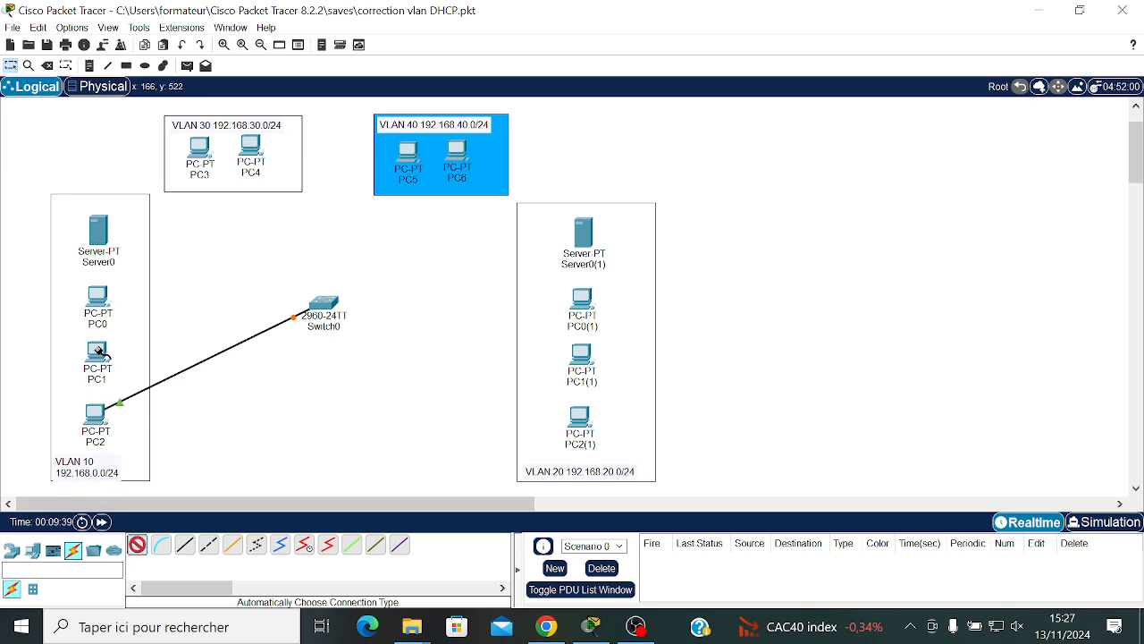
click(94, 353)
click(324, 304)
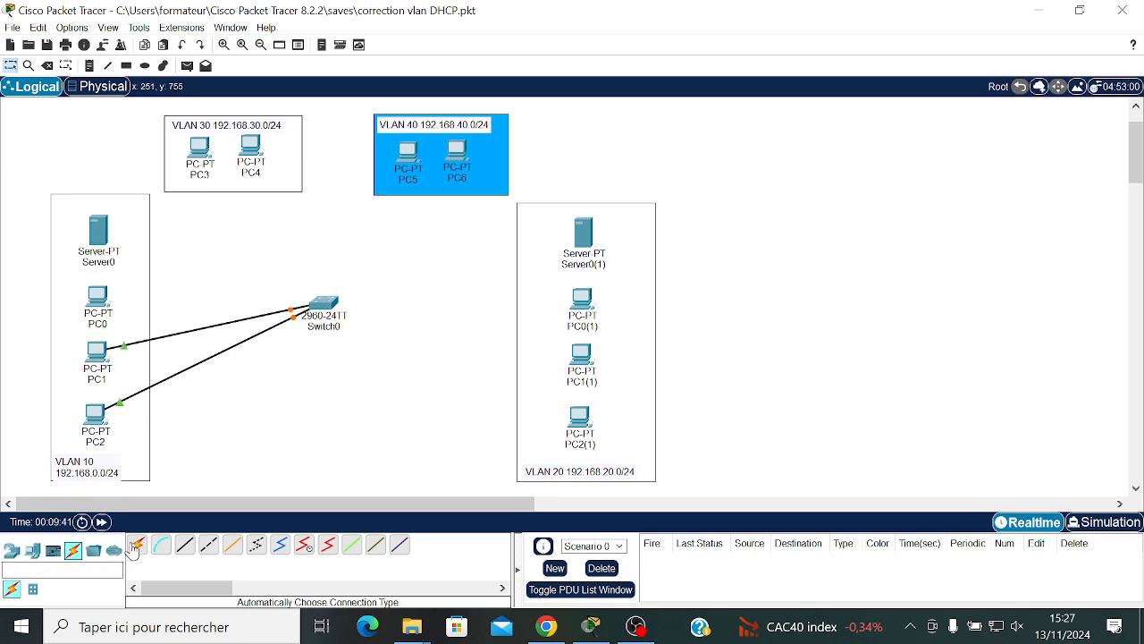
- Connect PC0 and the VLAN 10 server, Server0, to Switch0 with automatically chosen cables
click(136, 547)
click(88, 296)
click(322, 304)
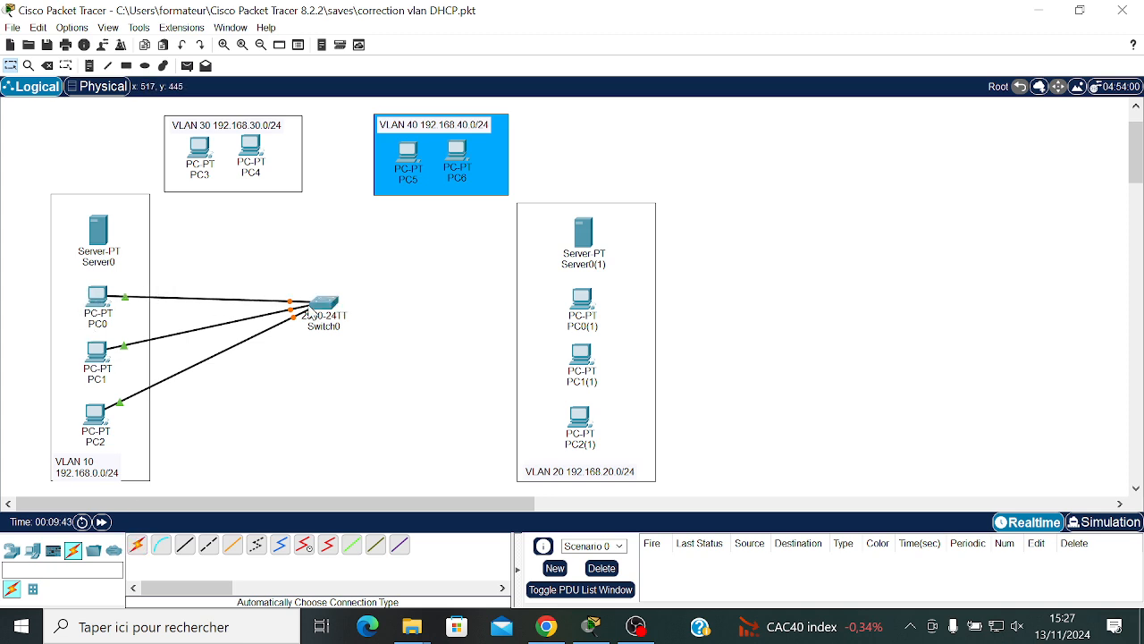
click(136, 547)
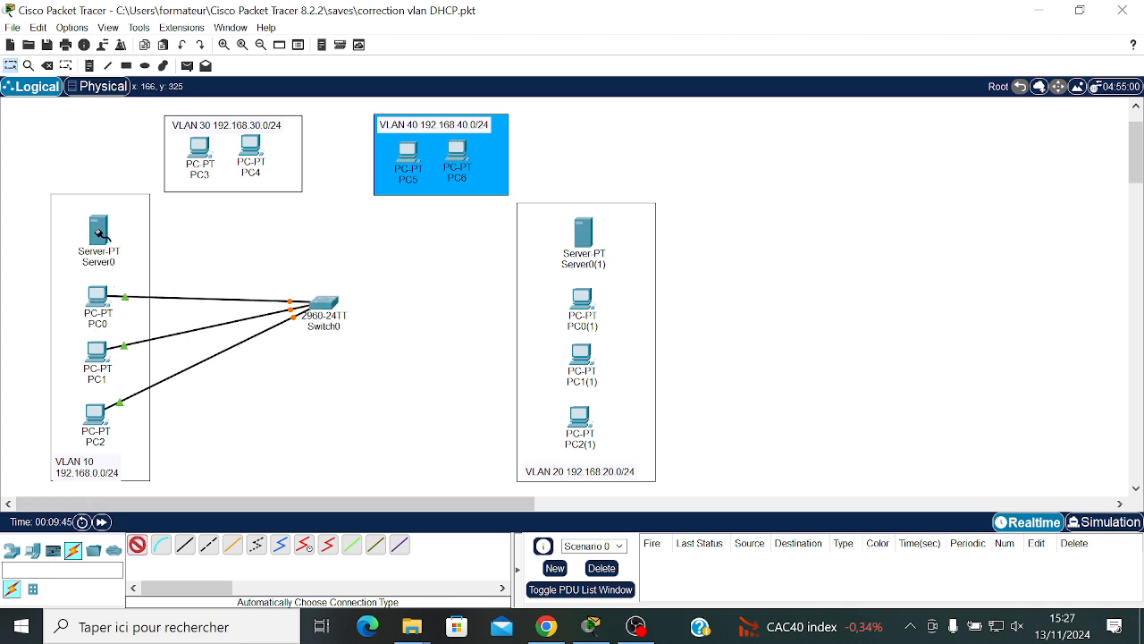
click(99, 233)
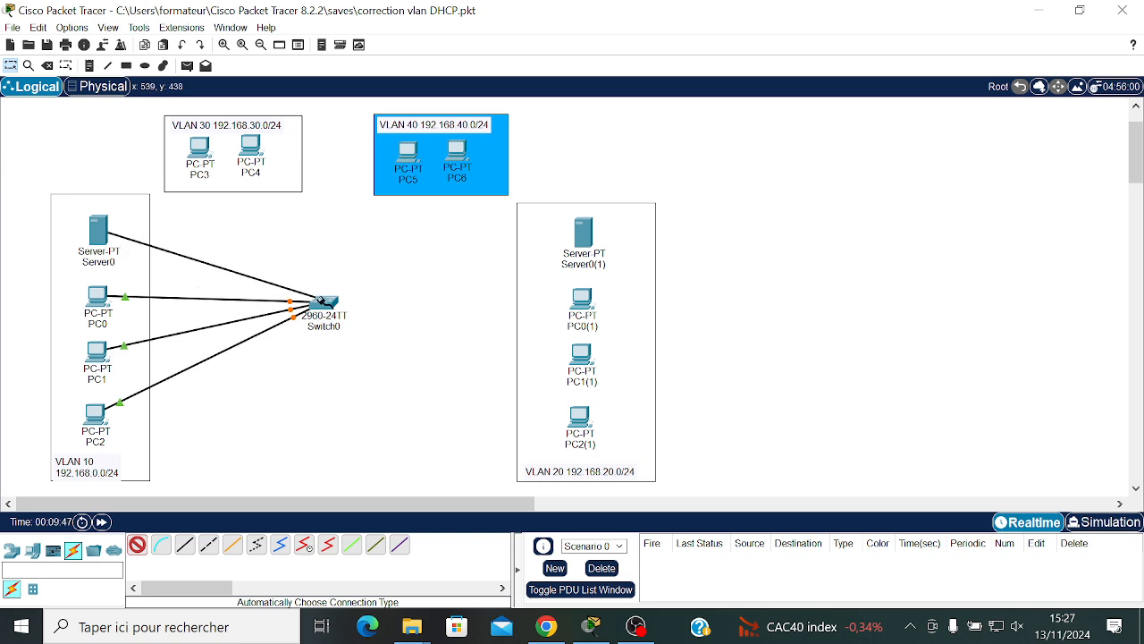
click(322, 306)
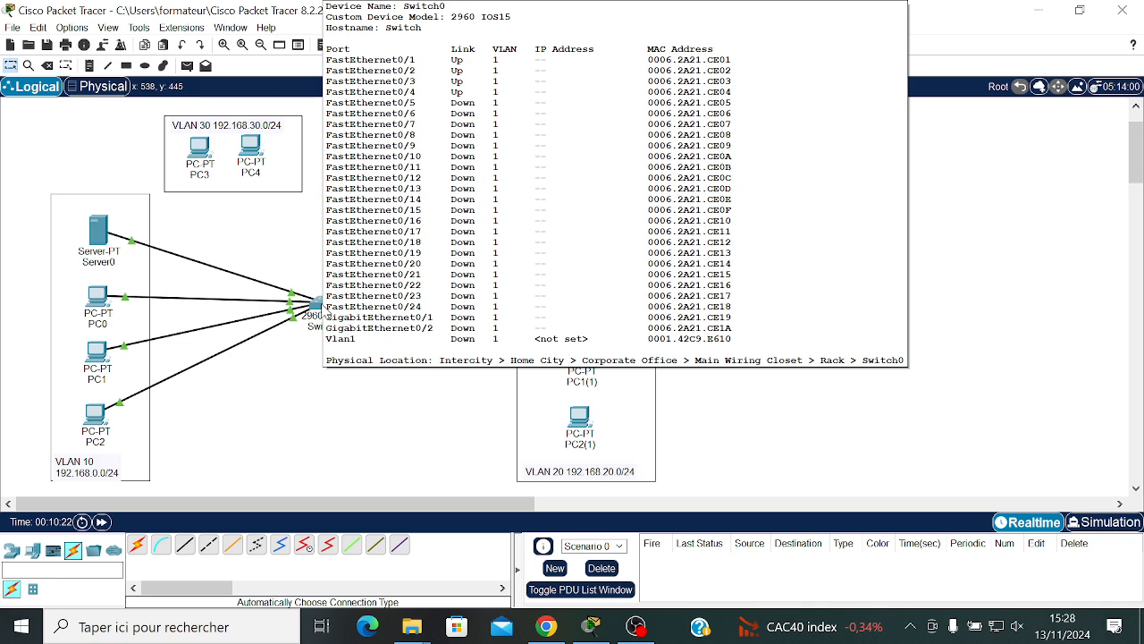
- Open Switch0's command line and enter global configuration mode with "en" and "conf t"
click(324, 311)
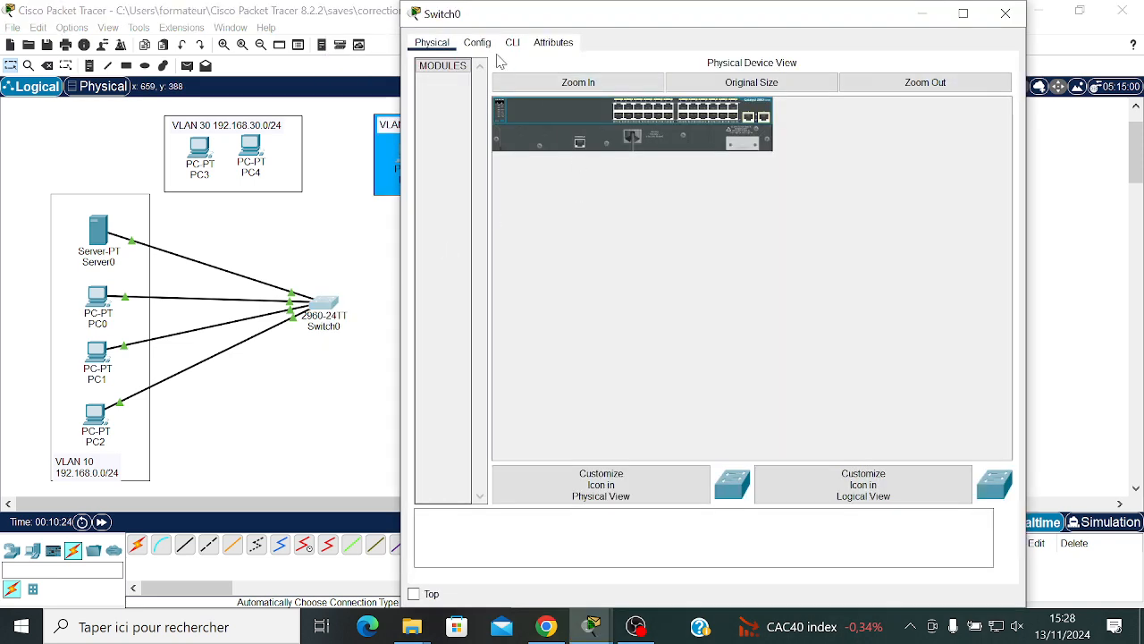
click(513, 46)
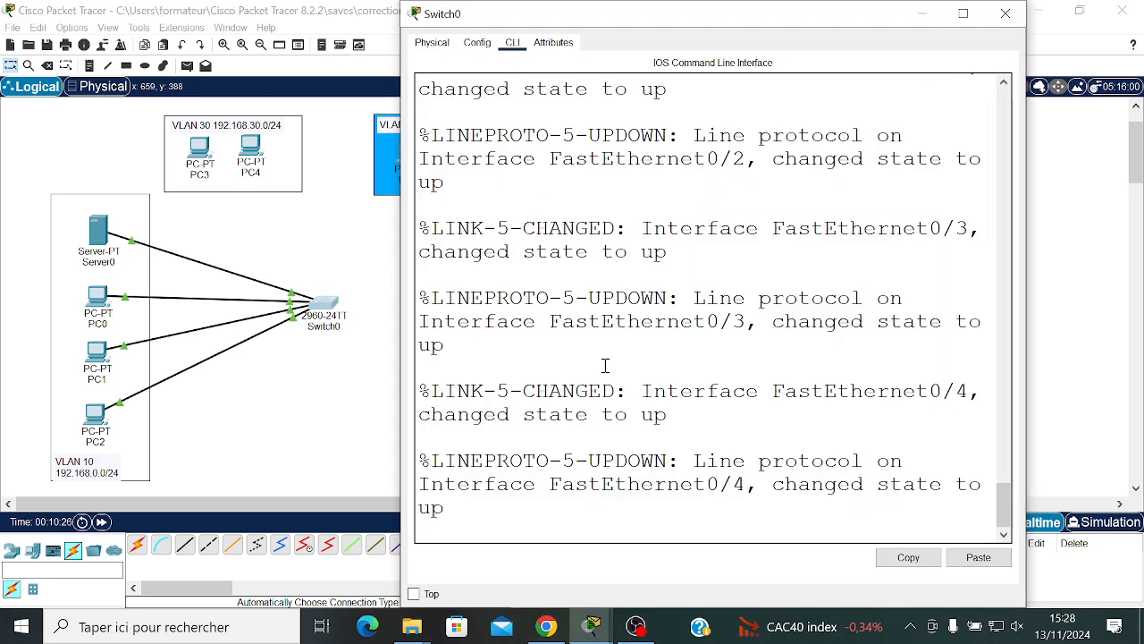
key(Return)
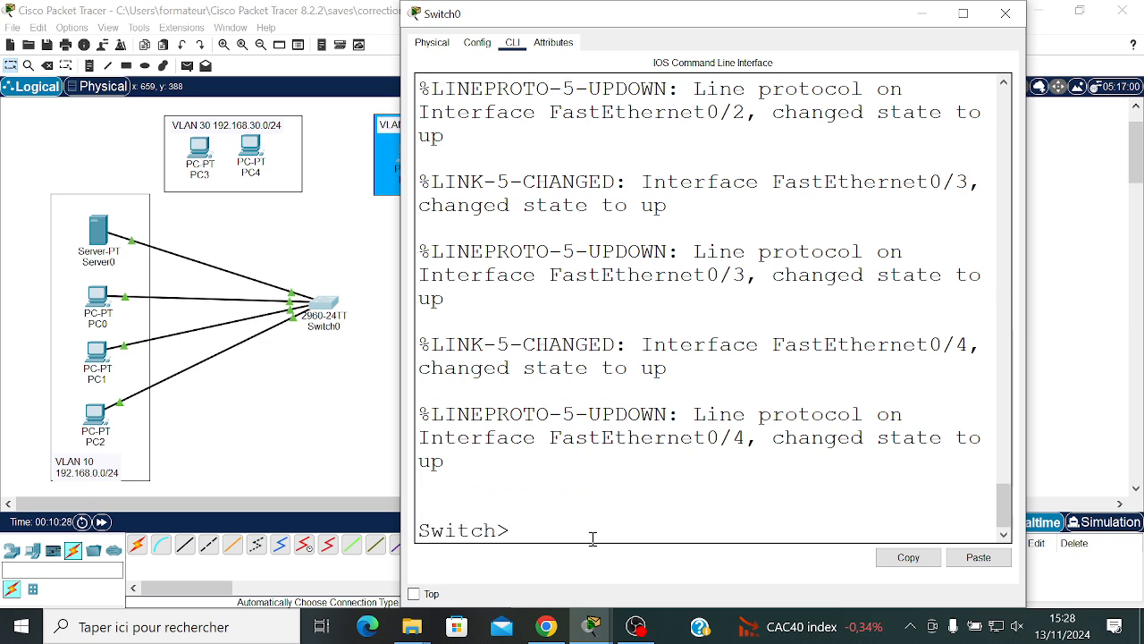
text(en)
key(Return)
text(conf t)
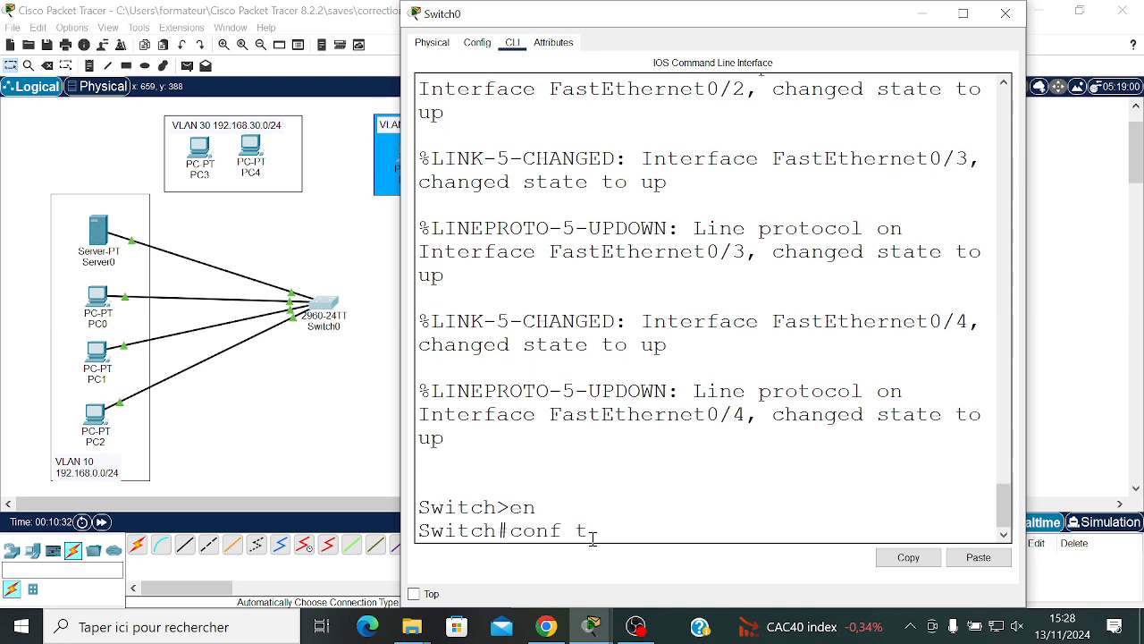
key(Return)
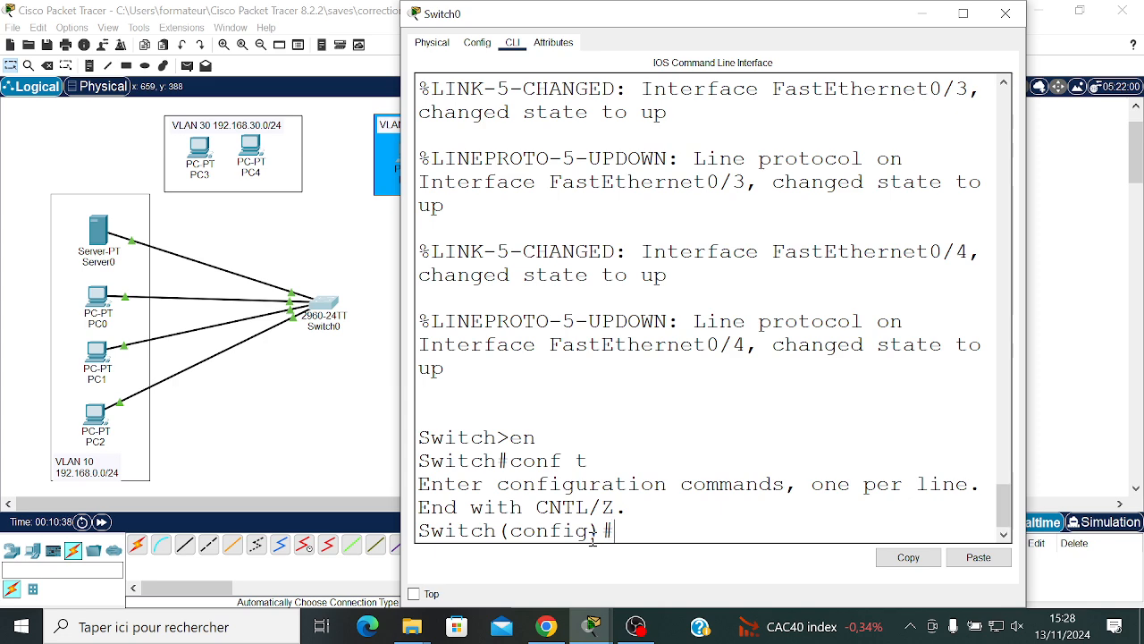
- Enter configuration of switch ports 1 to 5 with "int range fa0/1-5"
text(int)
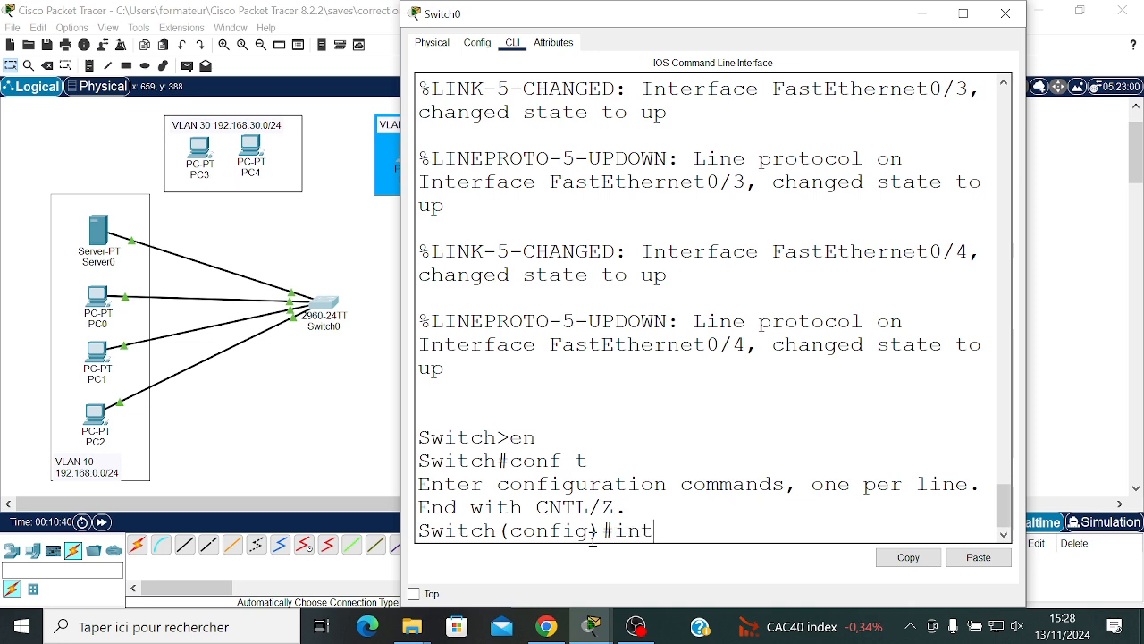
text( range)
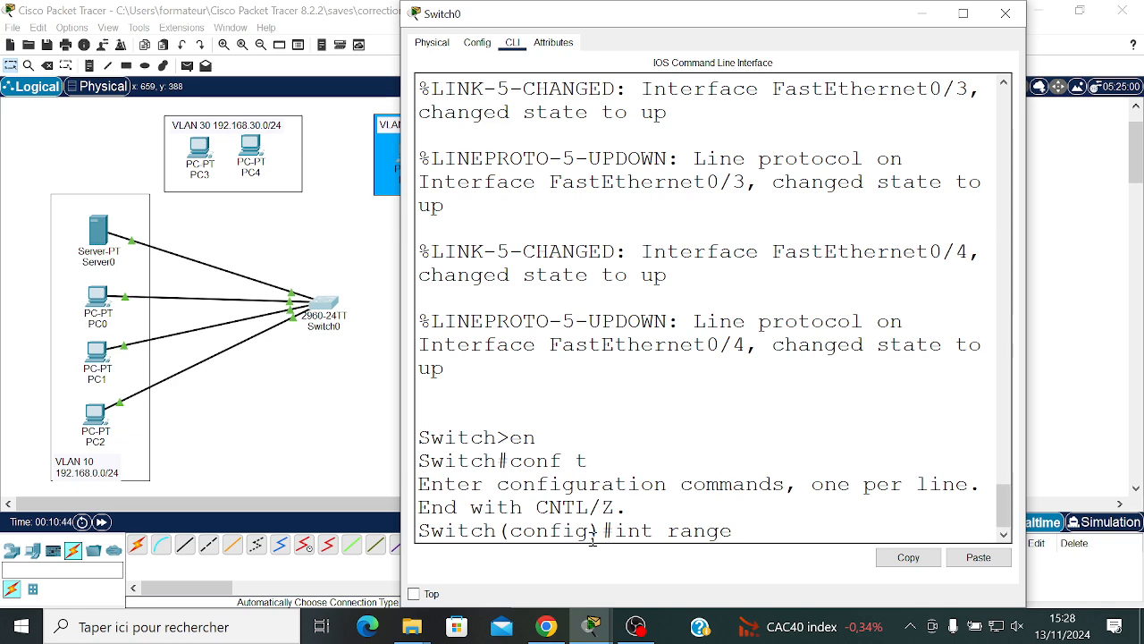
text( fa0/)
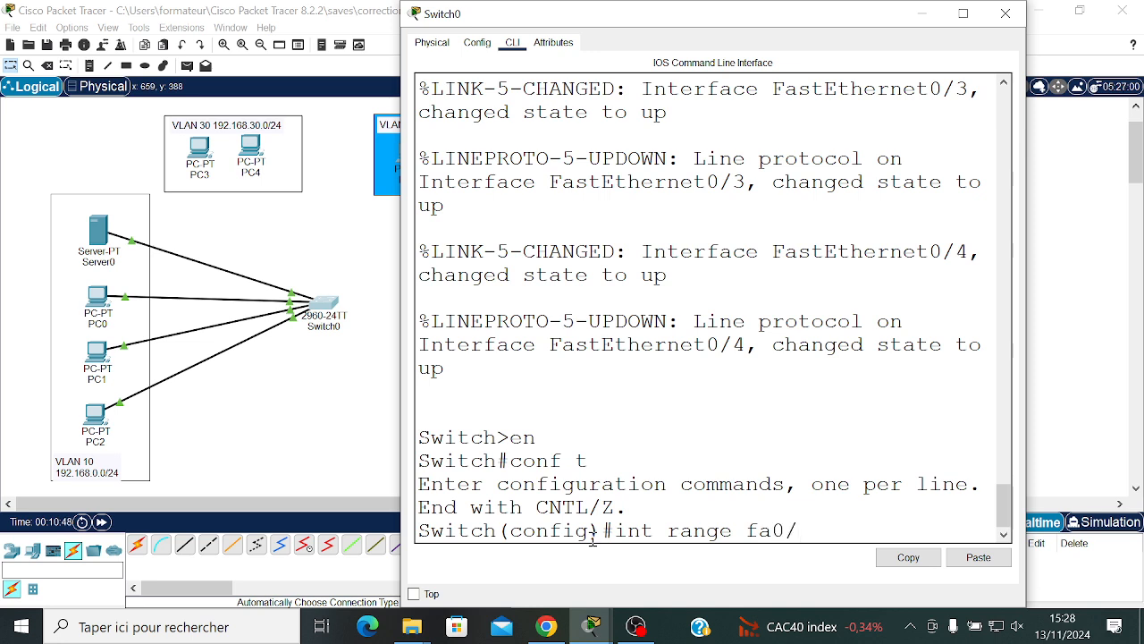
text(1-5)
key(Return)
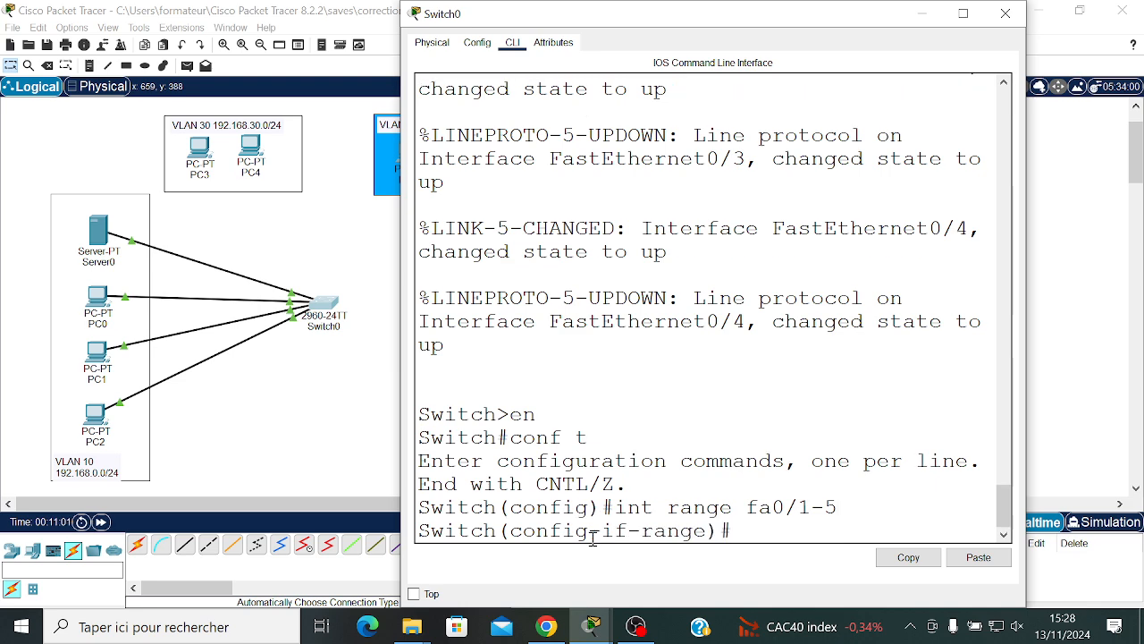
- Set ports fa0/1-5 to access mode with "switchport mode access"
text(switchport)
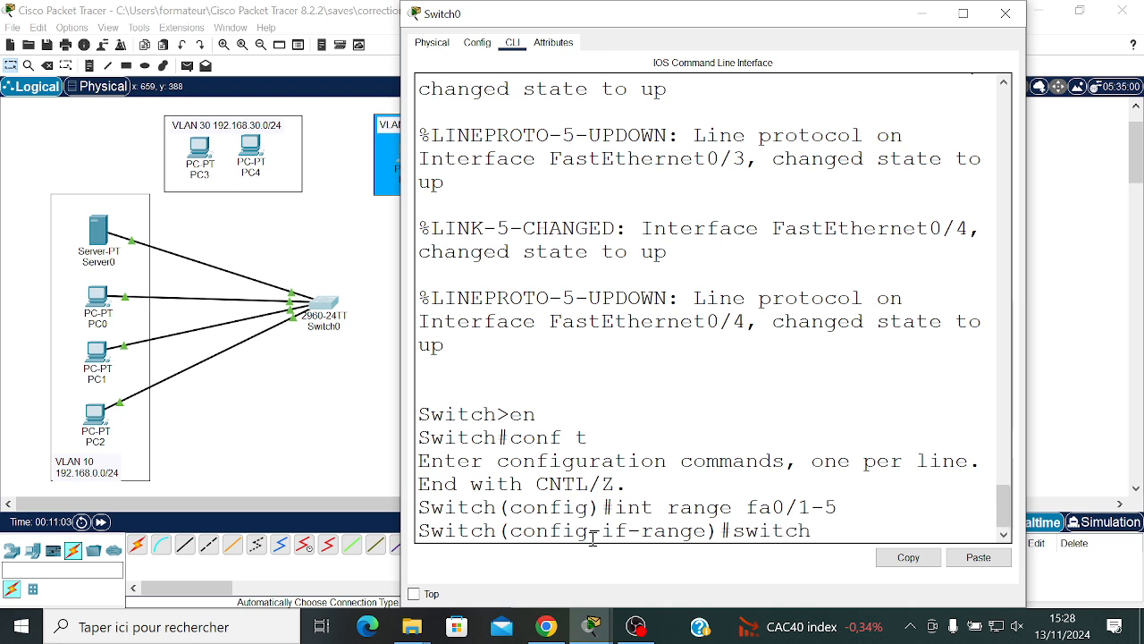
key(question)
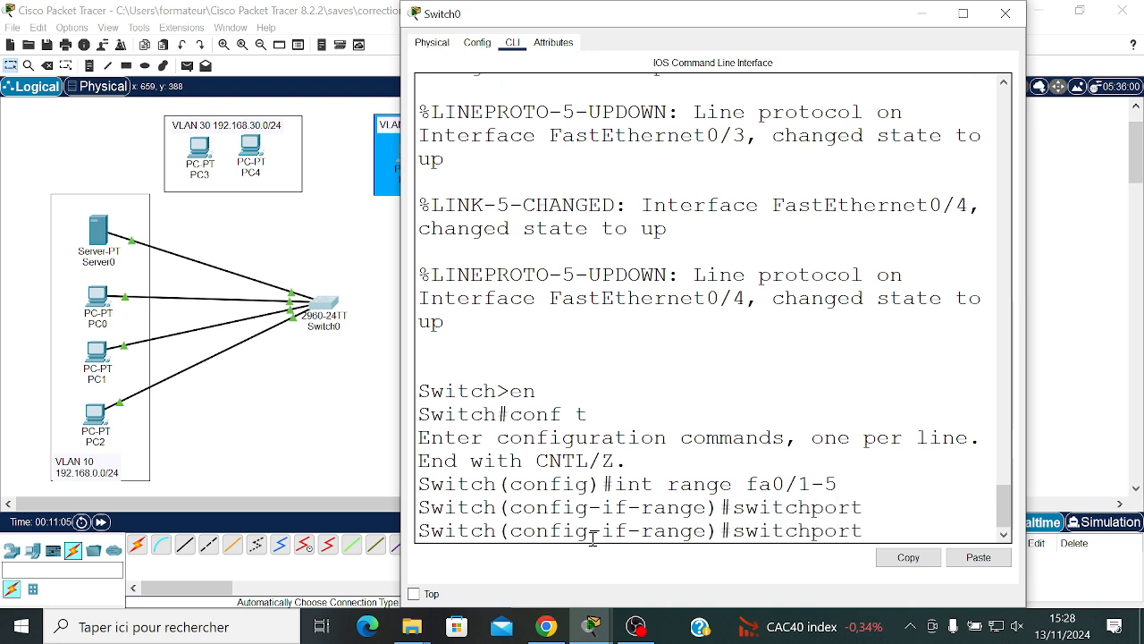
text(mode acc)
key(Tab)
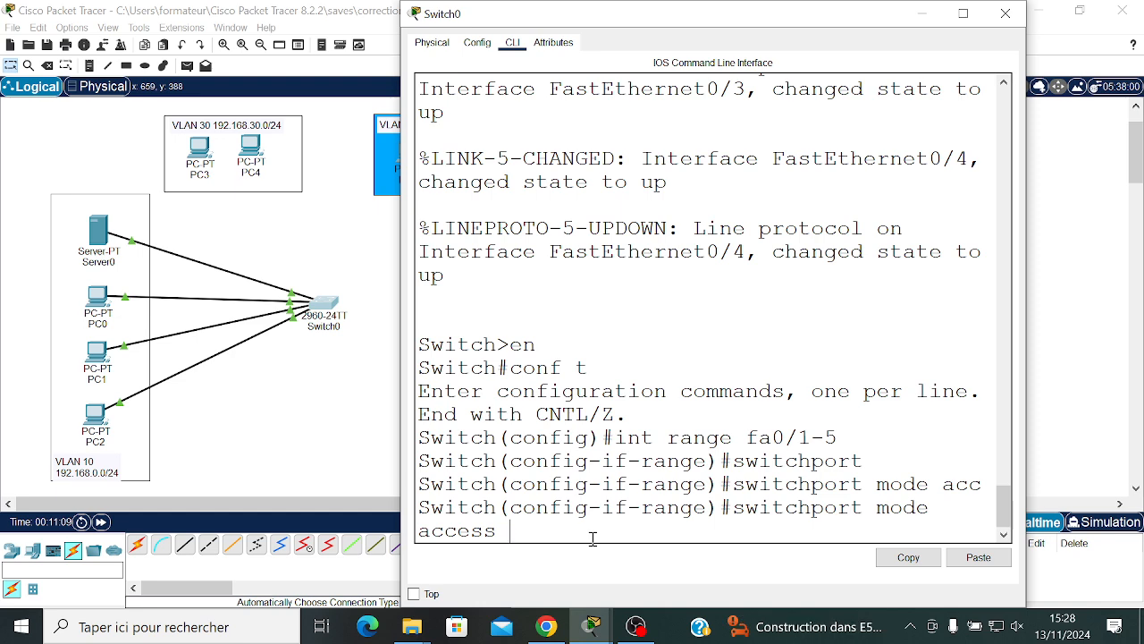
key(Return)
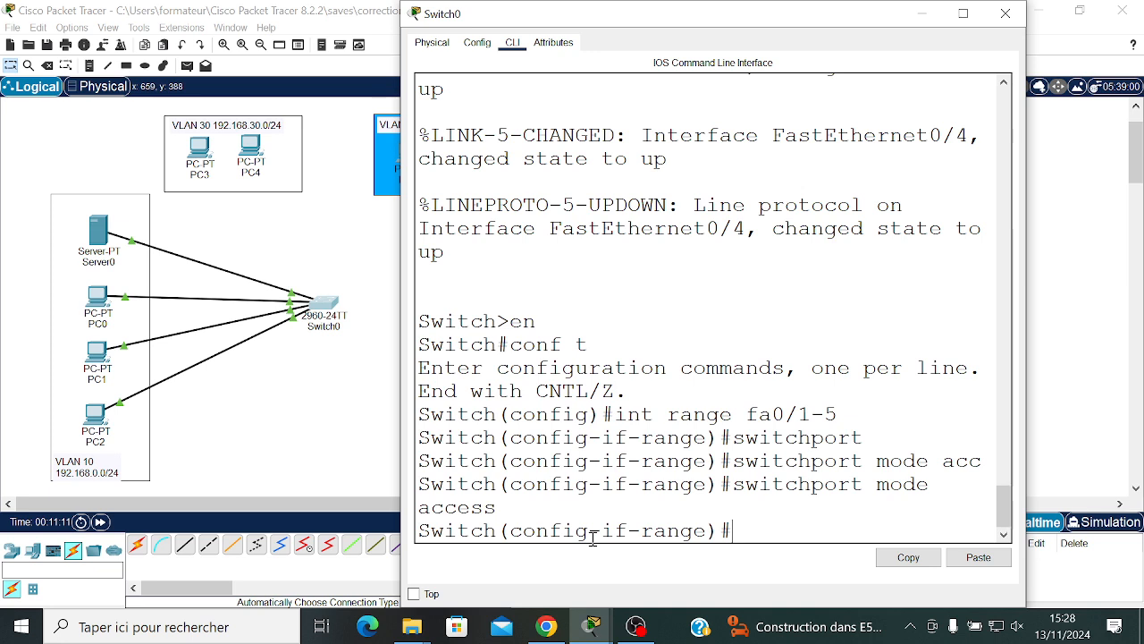
- Assign ports fa0/1-5 to VLAN 10 with "switchport access vlan 10" and enable them with "no shut"
text(switchport)
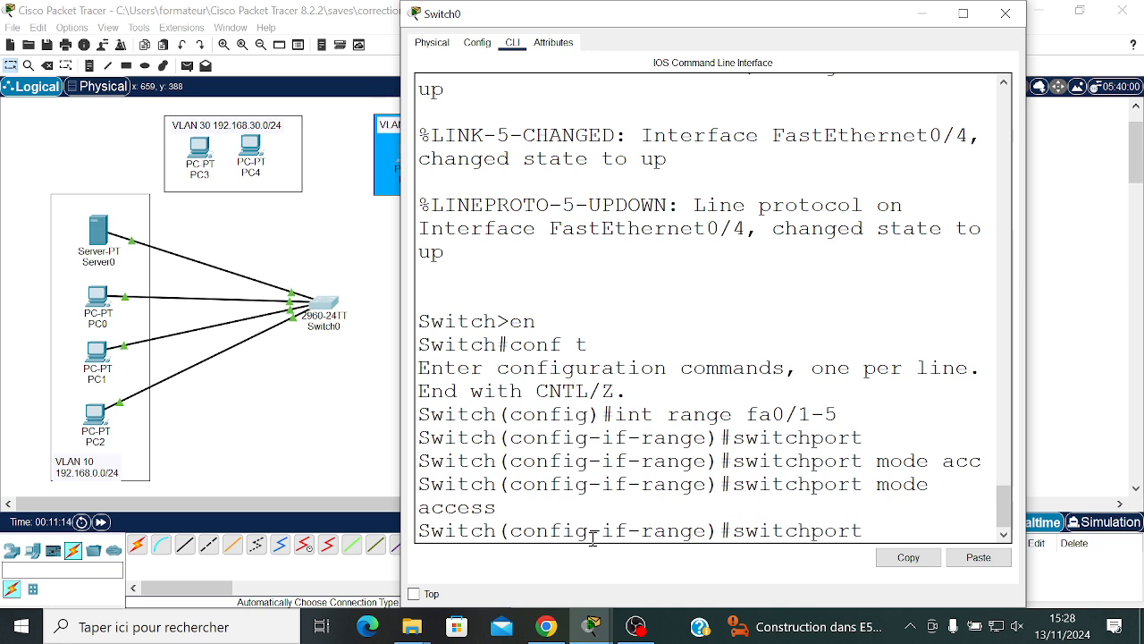
key(Tab)
text(acc)
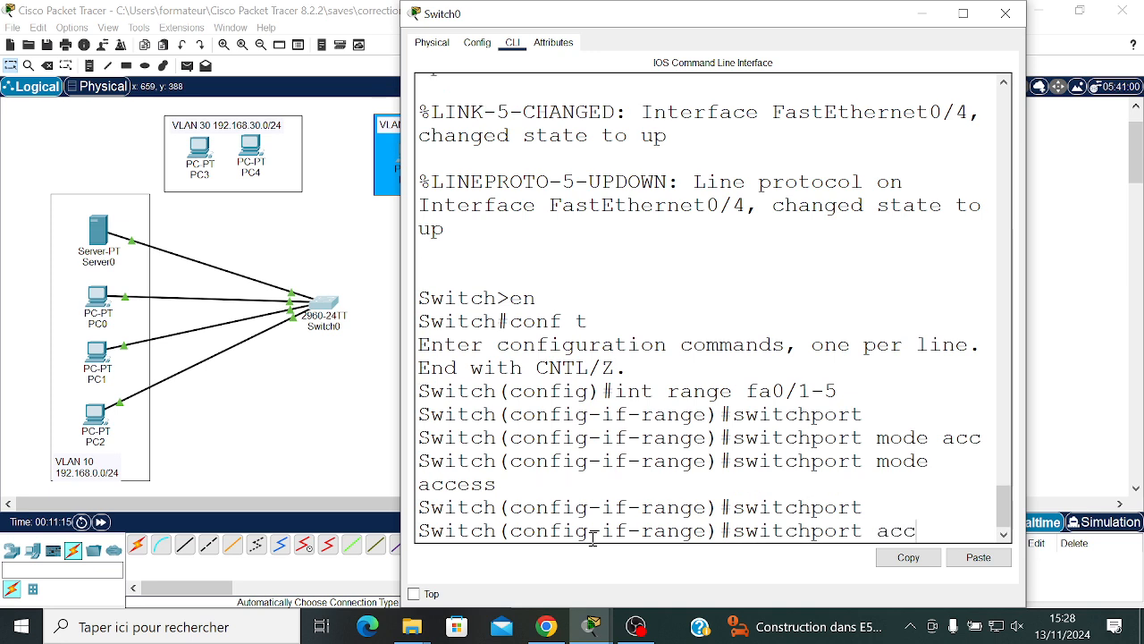
text(ess vlan)
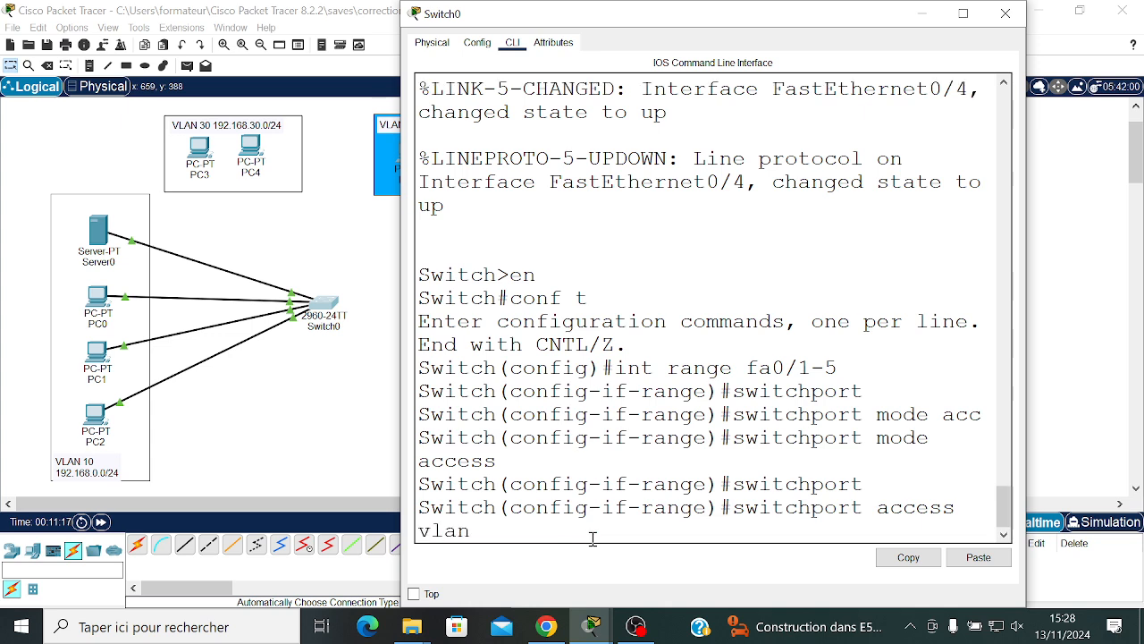
text( 10)
key(Return)
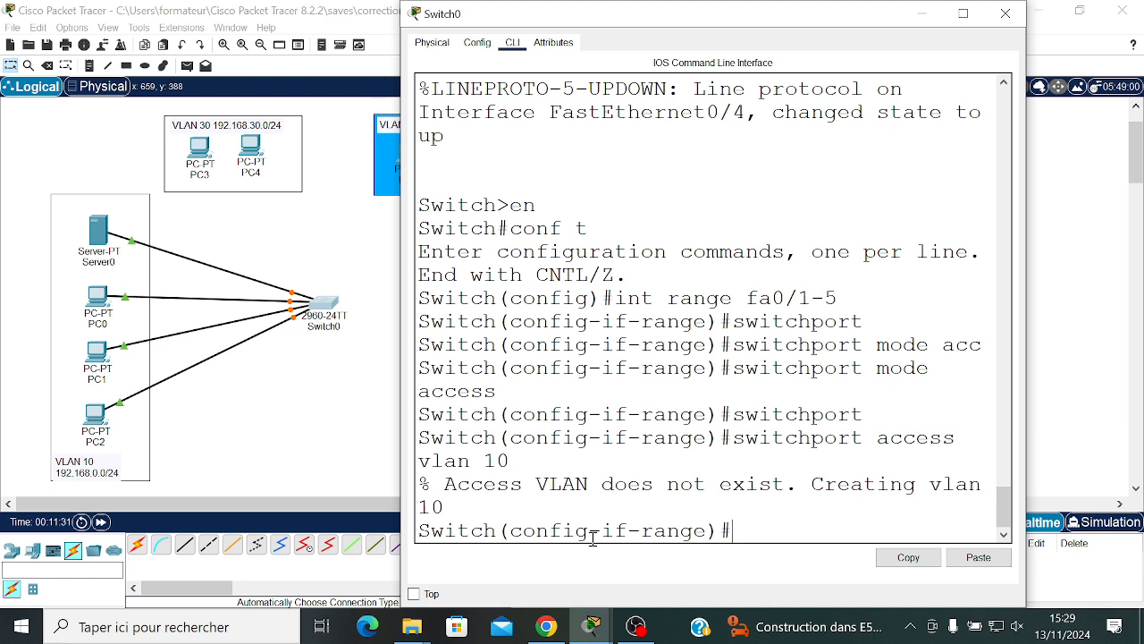
text(no shut)
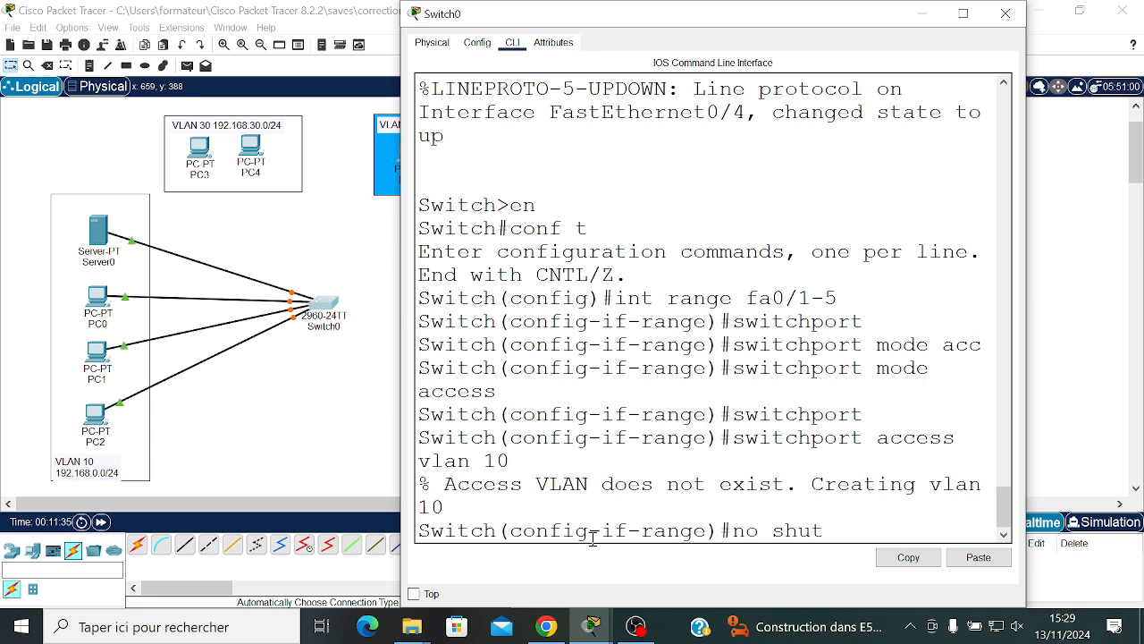
key(Return)
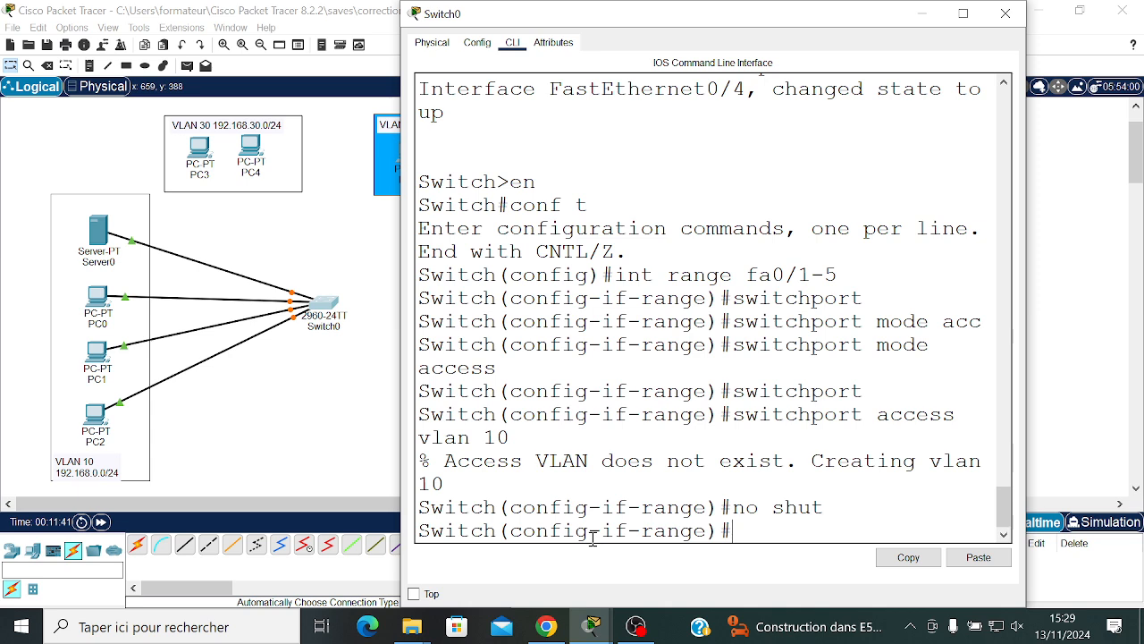
text(exit)
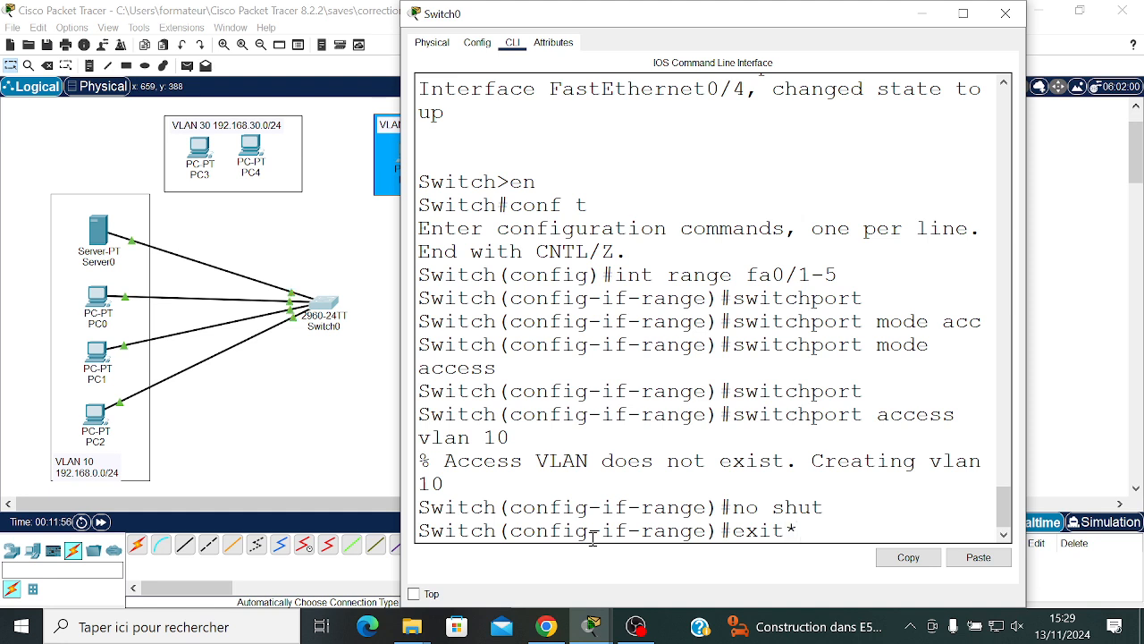
key(BackSpace)
key(BackSpace)
key(BackSpace)
key(BackSpace)
- Switch the configuration to ports 6 to 10 with "int range fa0/6-10"
text(int fan)
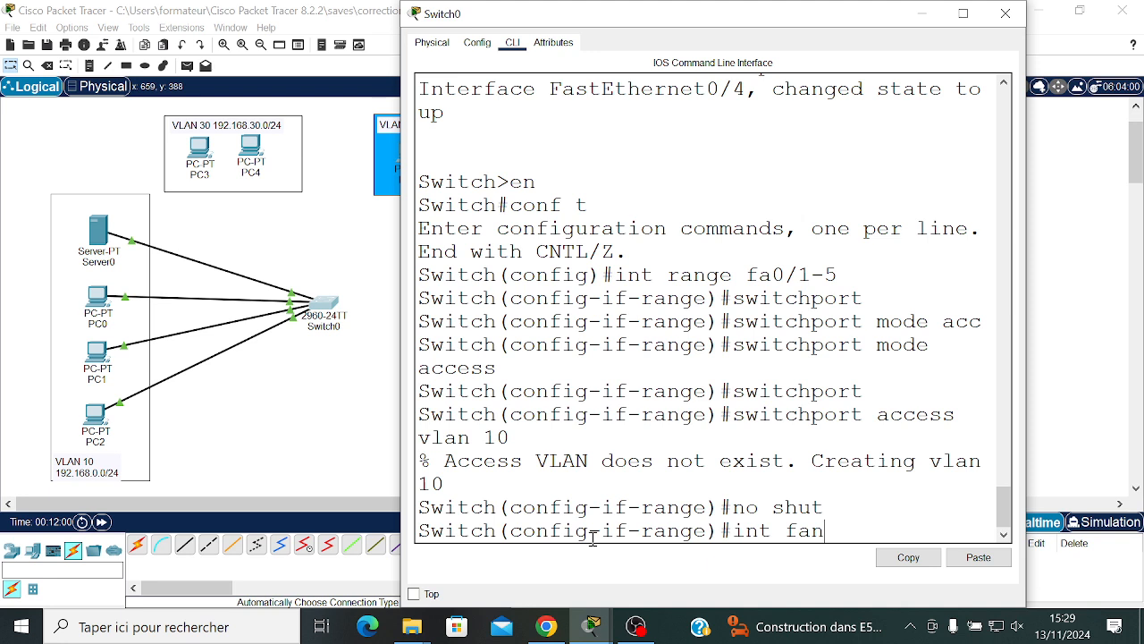
text(0/6-10)
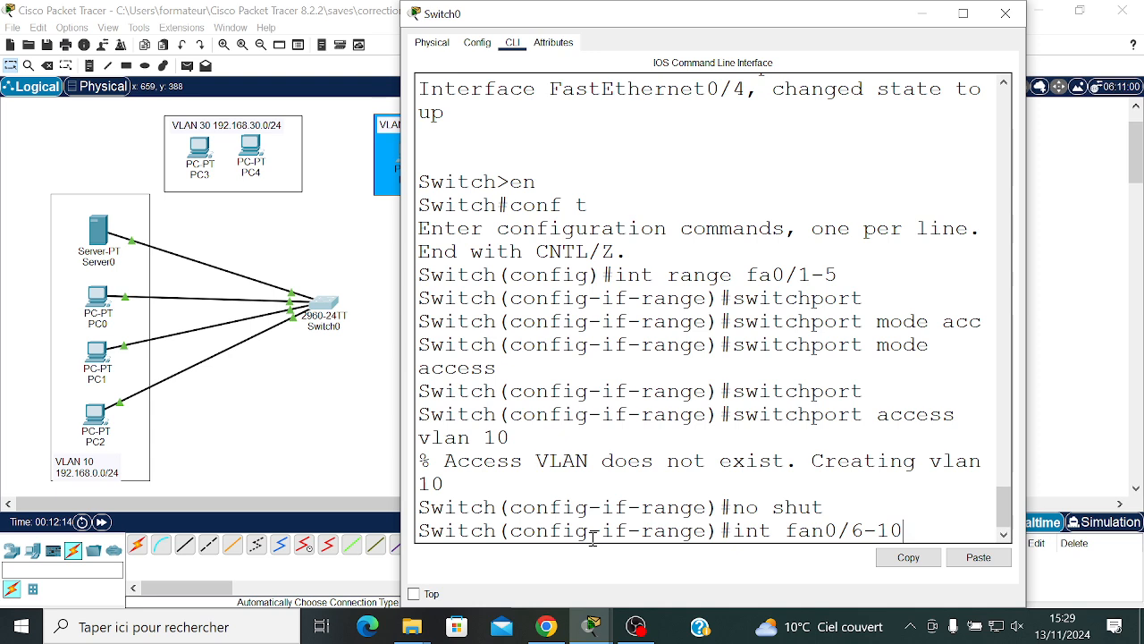
key(Left)
key(Left)
key(Left)
key(Left)
key(Left)
key(BackSpace)
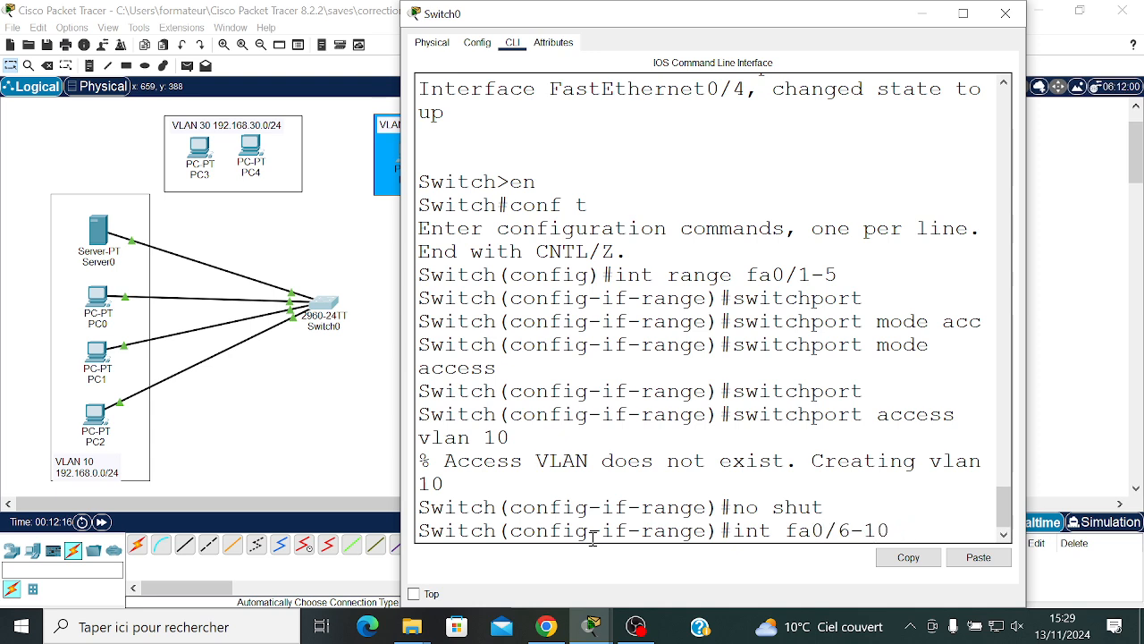
key(Left)
key(Left)
text(range)
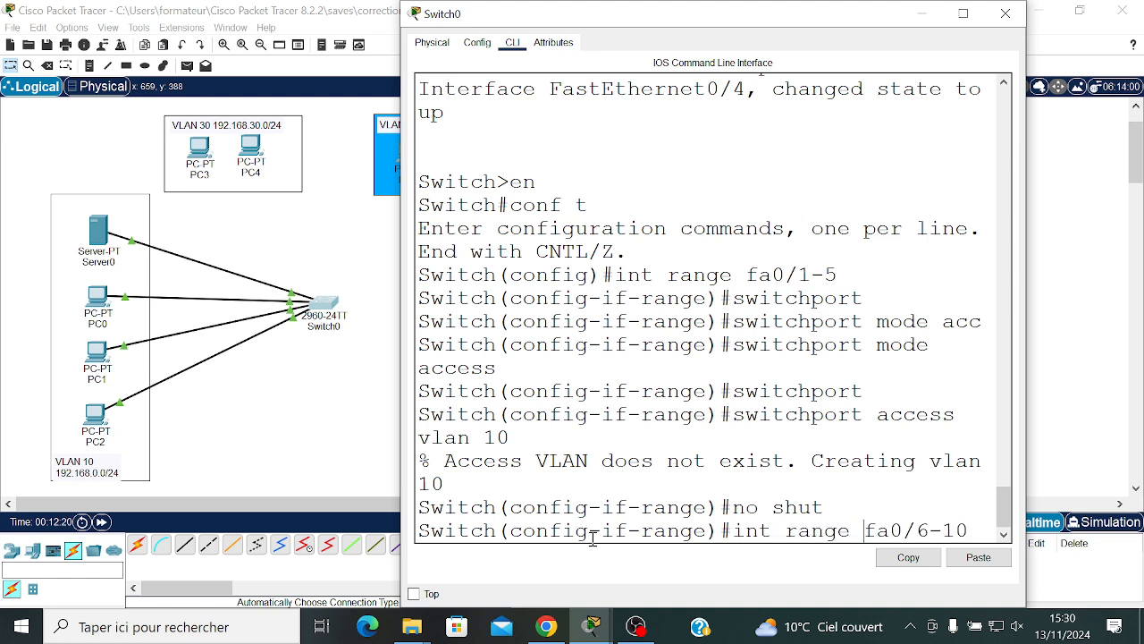
key(Return)
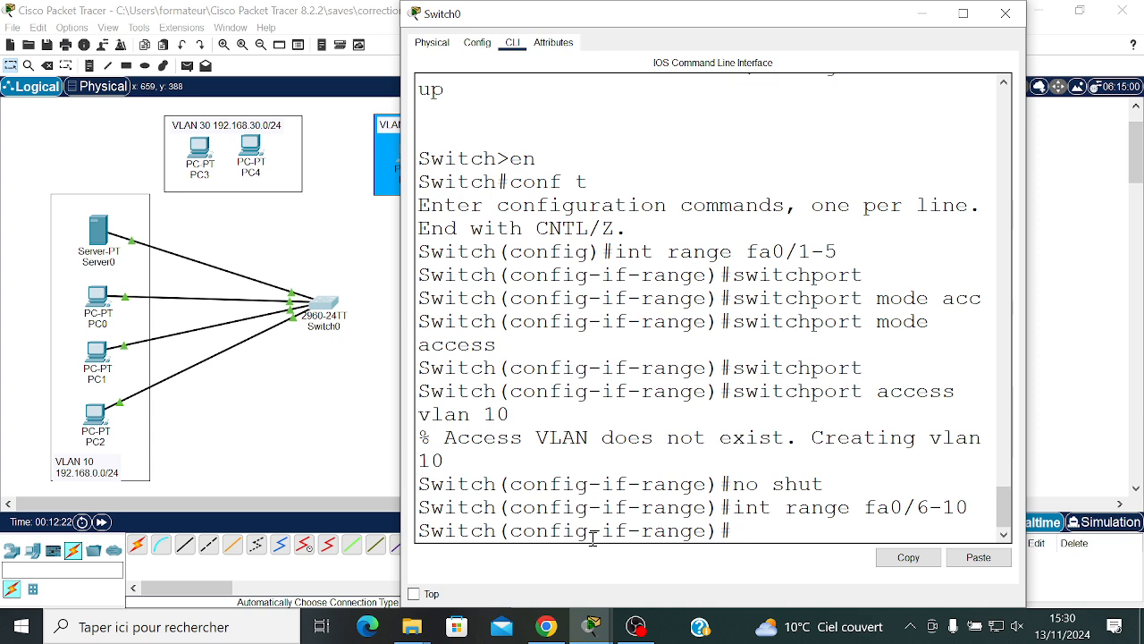
- Set ports fa0/6-10 to access mode with "switchport mode access"
key(Up)
key(Up)
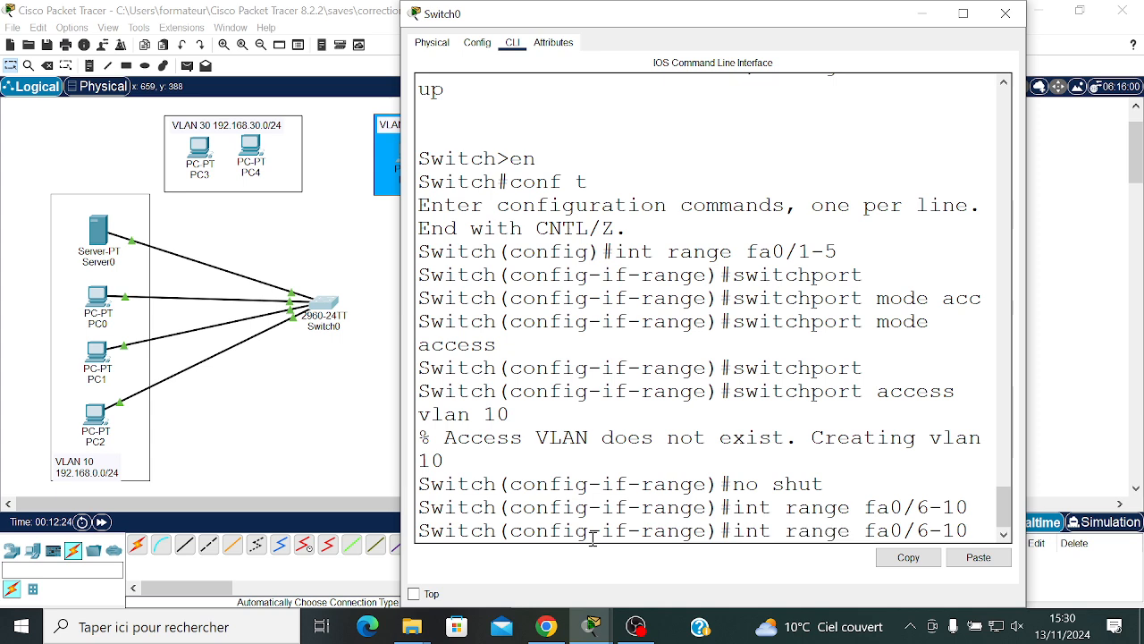
key(Up)
key(Up)
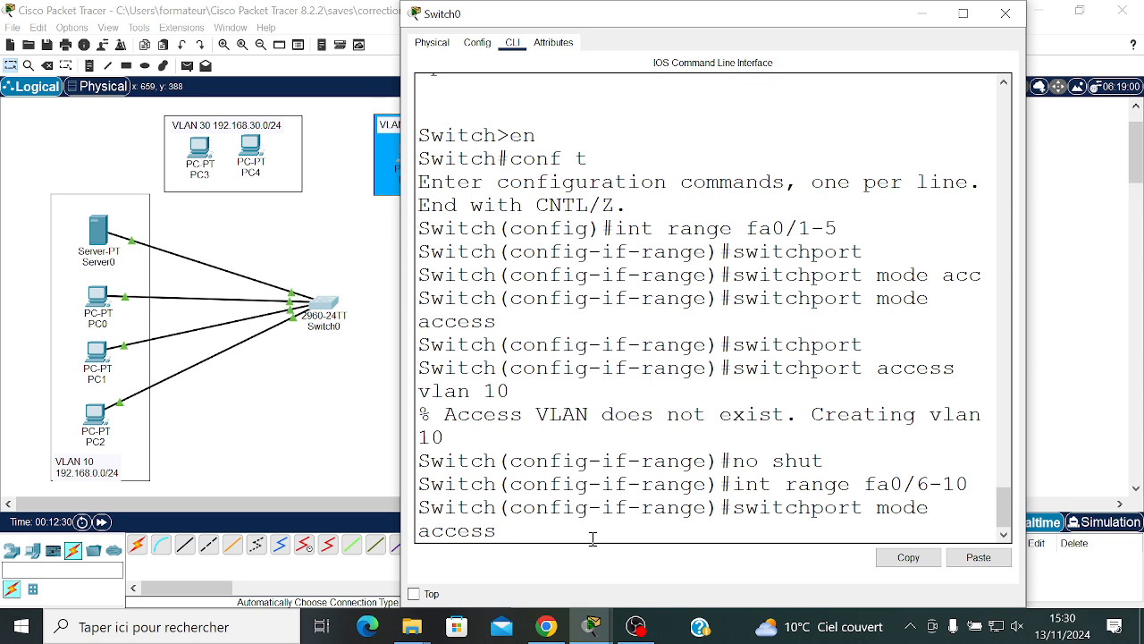
key(Return)
- Assign ports fa0/6-10 to VLAN 20 with "switchport access vlan 20"
key(Up)
key(Up)
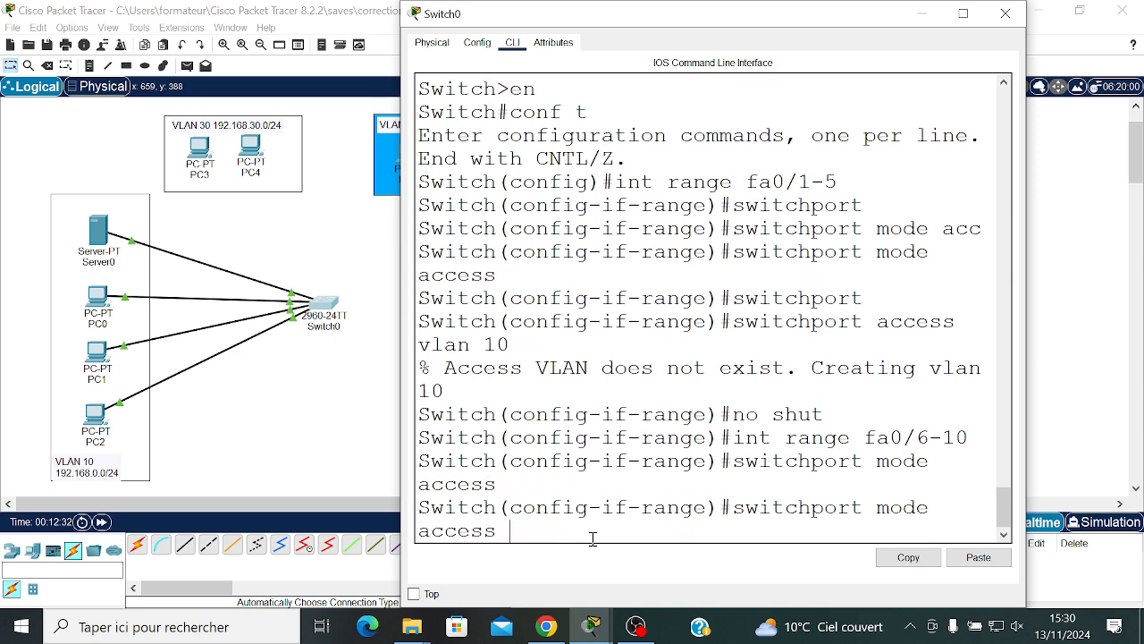
key(Up)
key(Up)
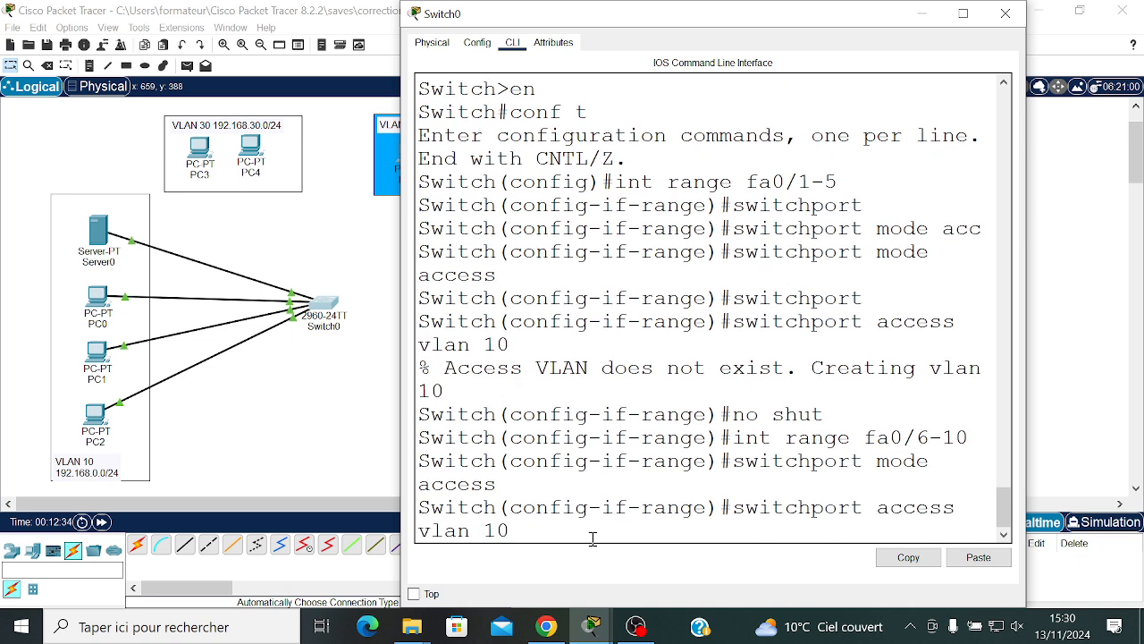
key(BackSpace)
key(BackSpace)
text(20)
key(Return)
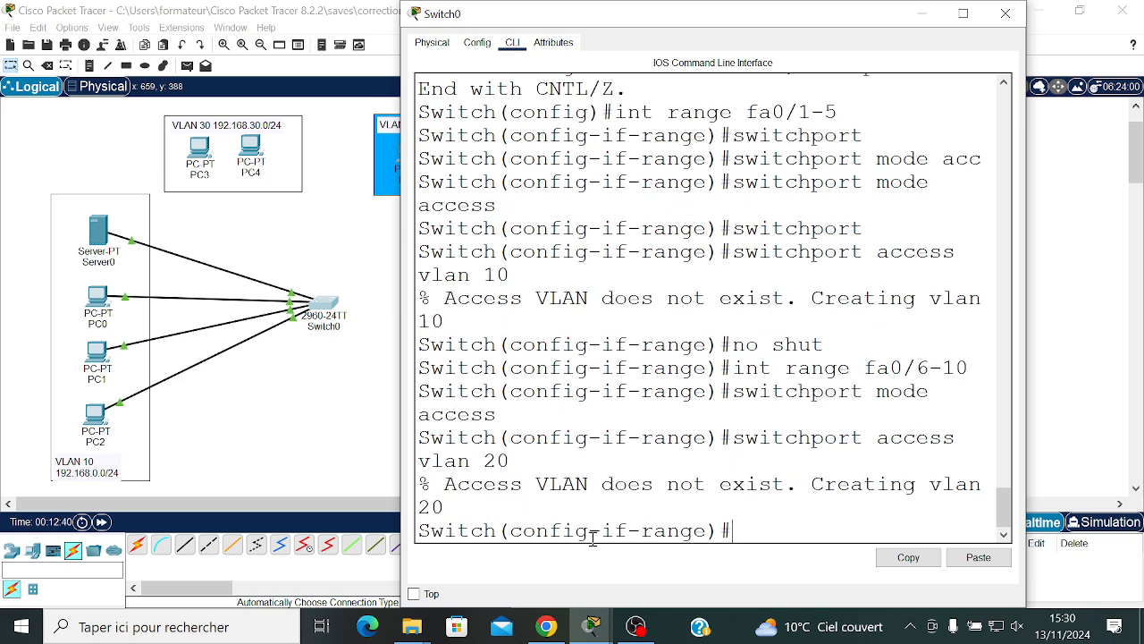
- Enable ports fa0/6-10 with "no shut"
key(Up)
key(Up)
key(Up)
key(Up)
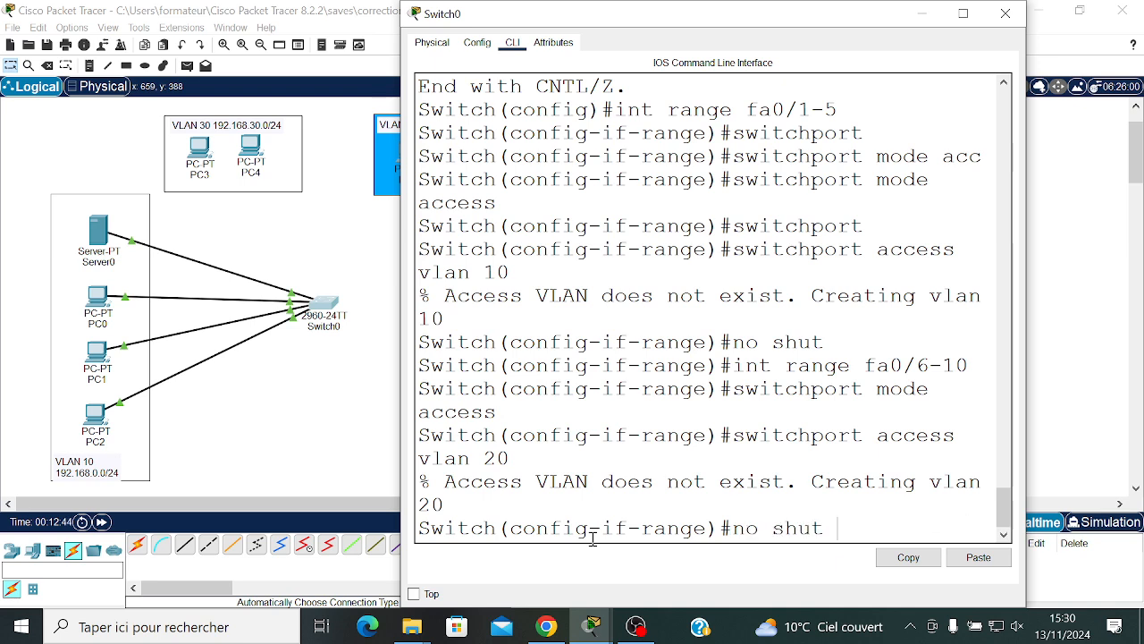
key(Return)
- Switch the configuration to ports 11 to 15 with "int range fa0/11-15"
key(Up)
key(Up)
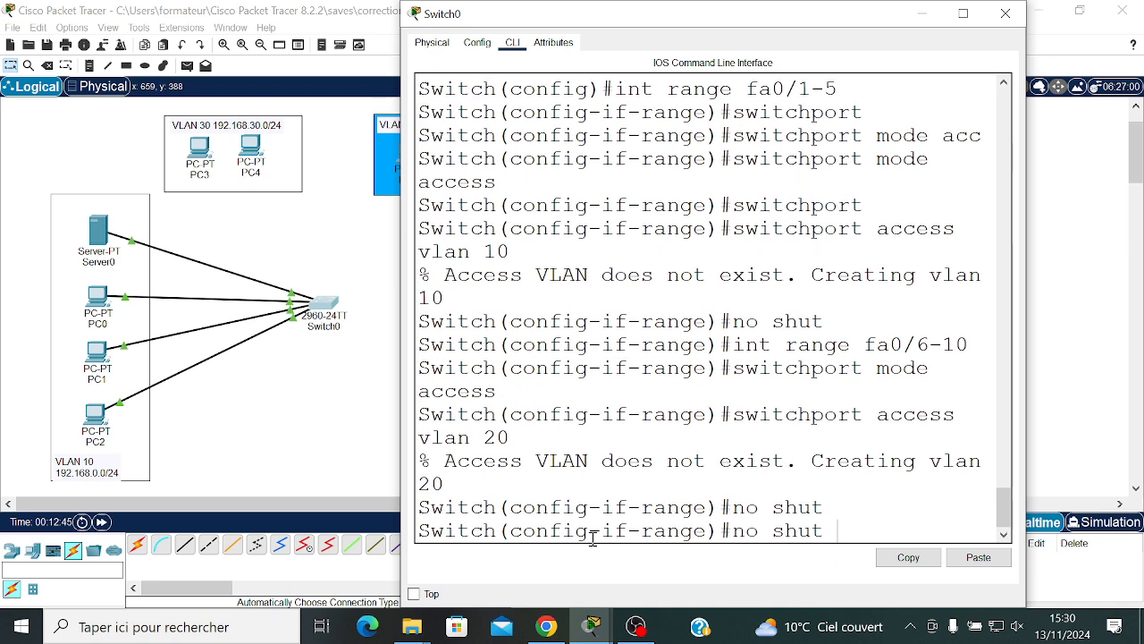
key(Up)
key(Up)
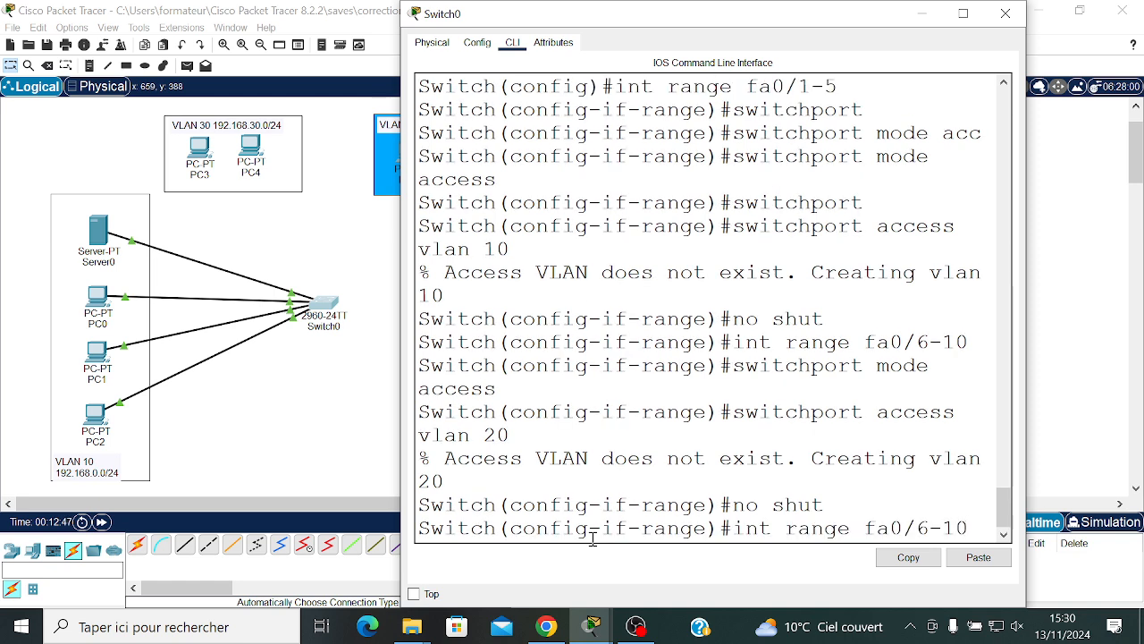
key(BackSpace)
key(BackSpace)
key(BackSpace)
key(BackSpace)
text(11-)
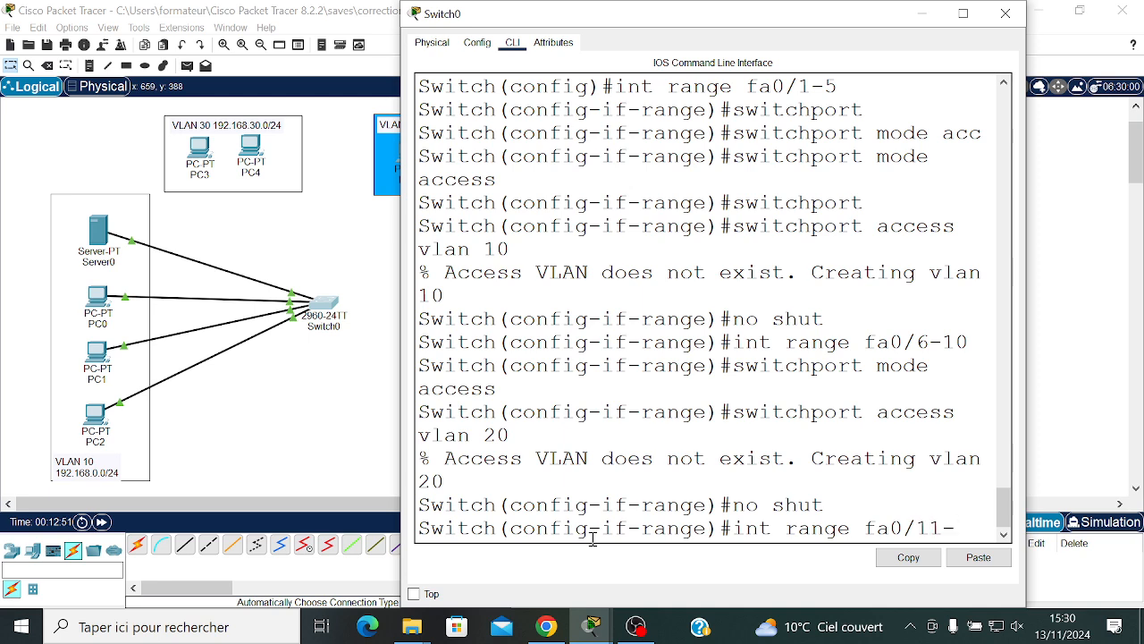
text(16)
key(BackSpace)
text(5)
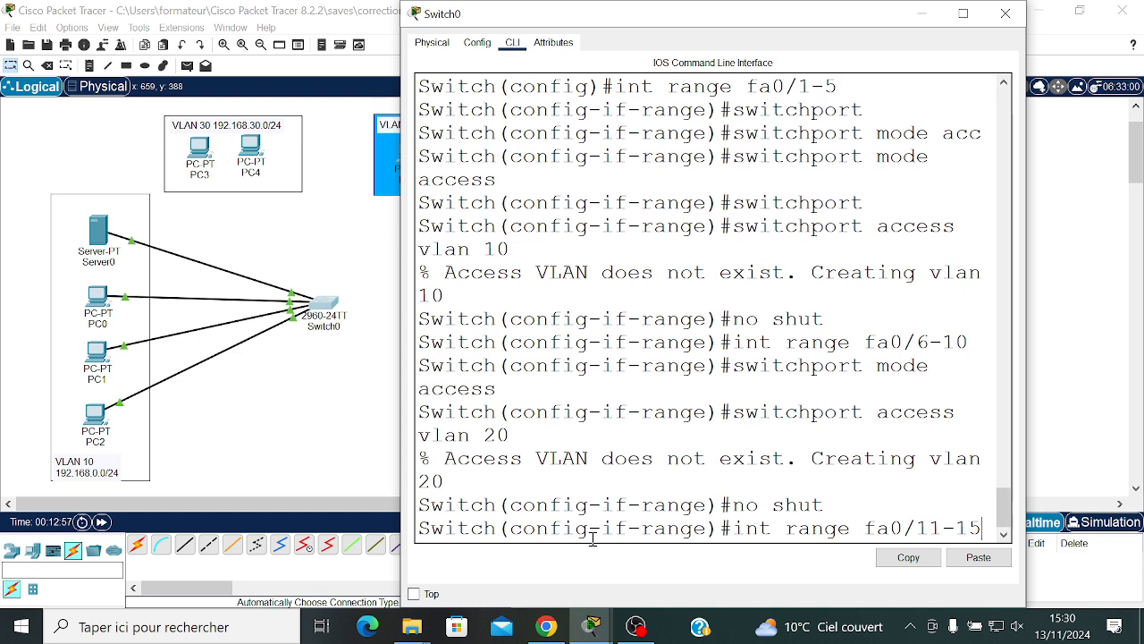
key(Return)
- Set ports fa0/11-15 to access mode with "switchport mode access"
key(Up)
key(Up)
key(Up)
key(Up)
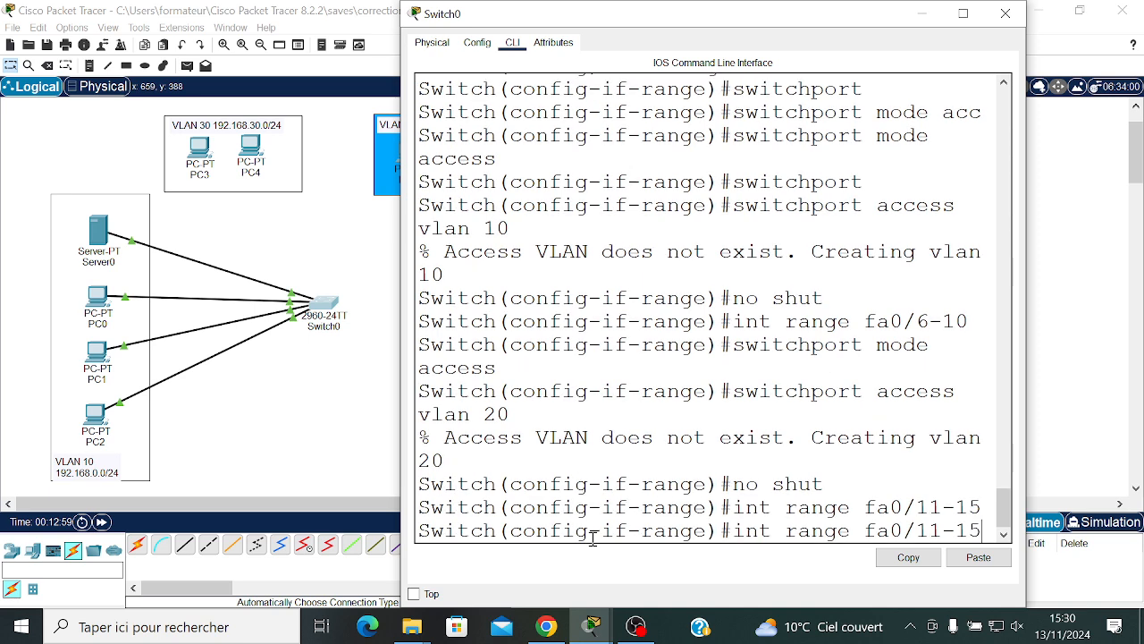
key(Up)
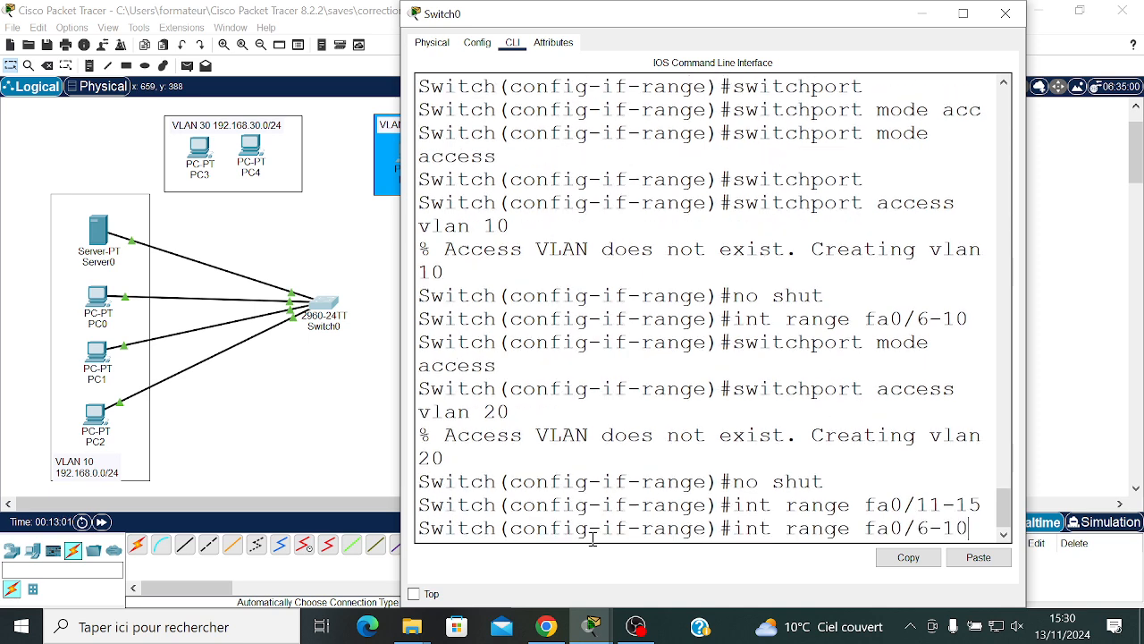
key(Down)
key(Return)
- Assign ports fa0/11-15 to VLAN 30 with "switchport access vlan 30"
key(Up)
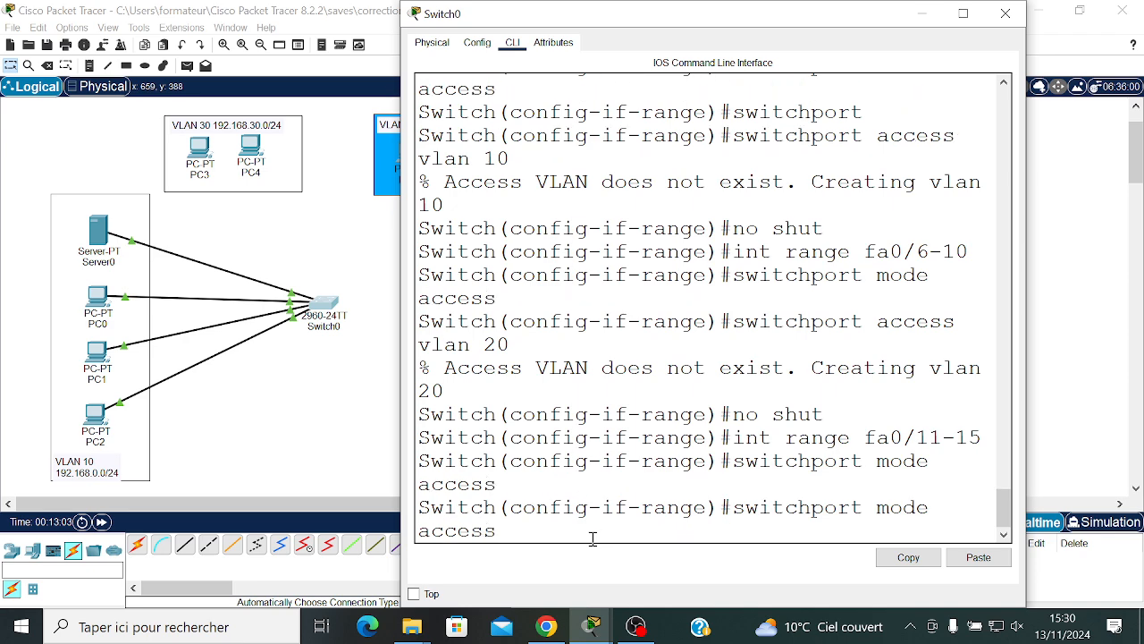
key(Up)
key(Up)
key(Up)
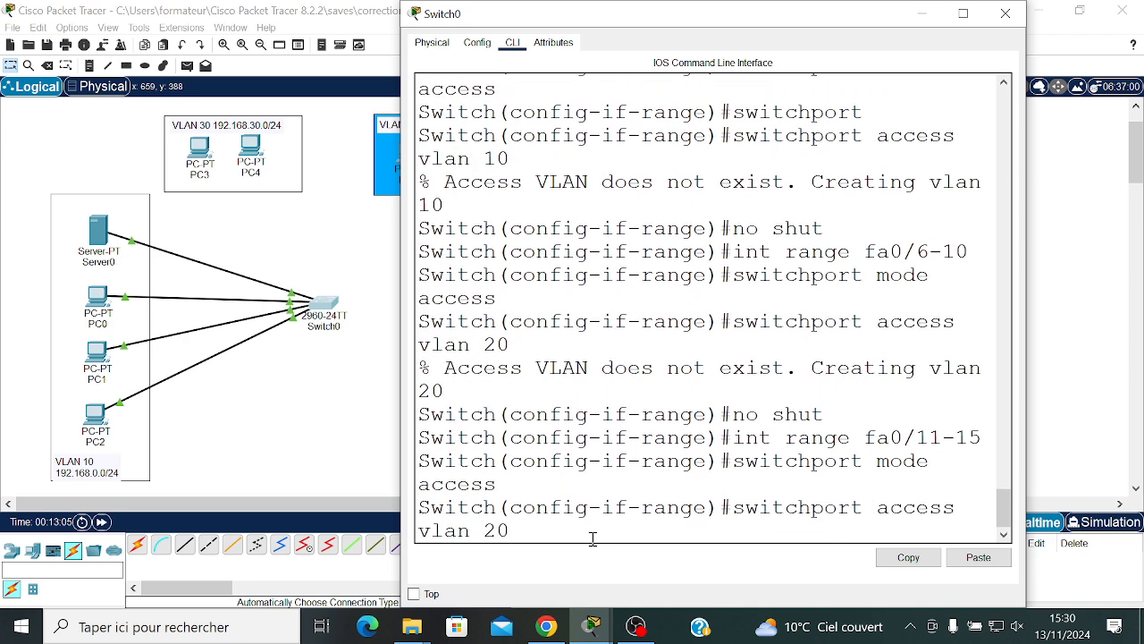
key(BackSpace)
key(BackSpace)
text(30)
key(Return)
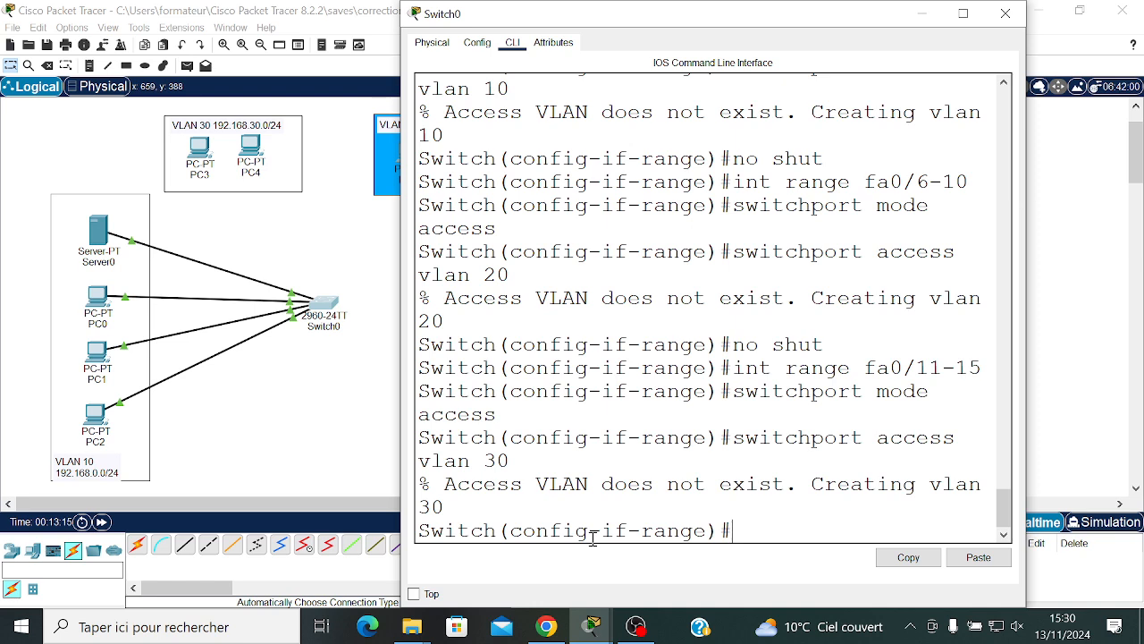
- Enable ports fa0/11-15 with "no shut"
key(Up)
key(Up)
key(Up)
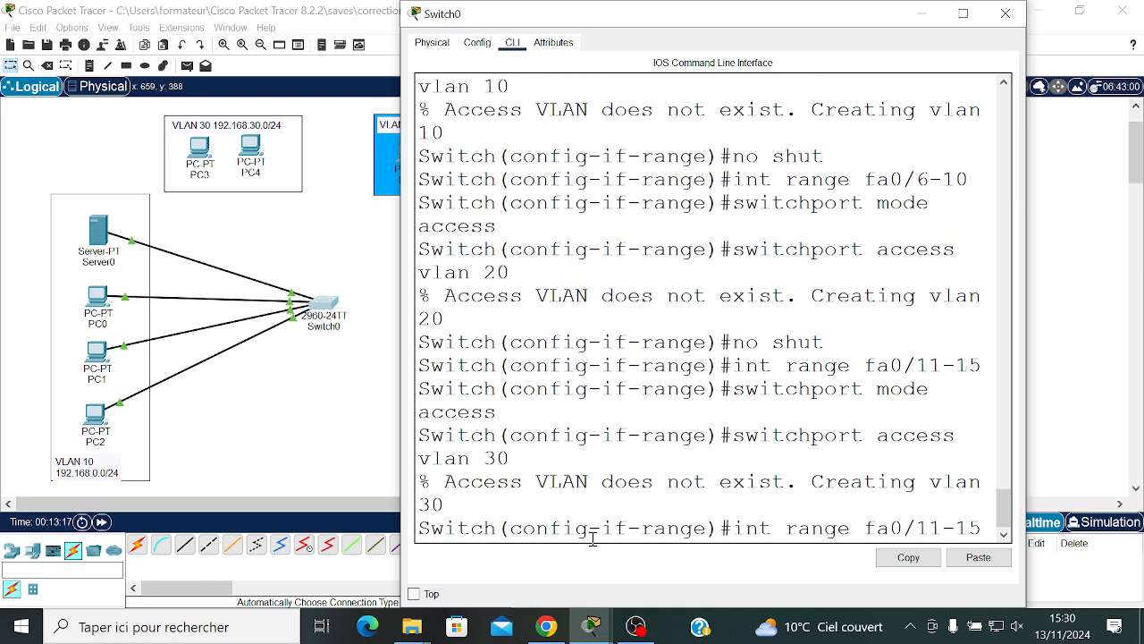
key(Up)
key(Return)
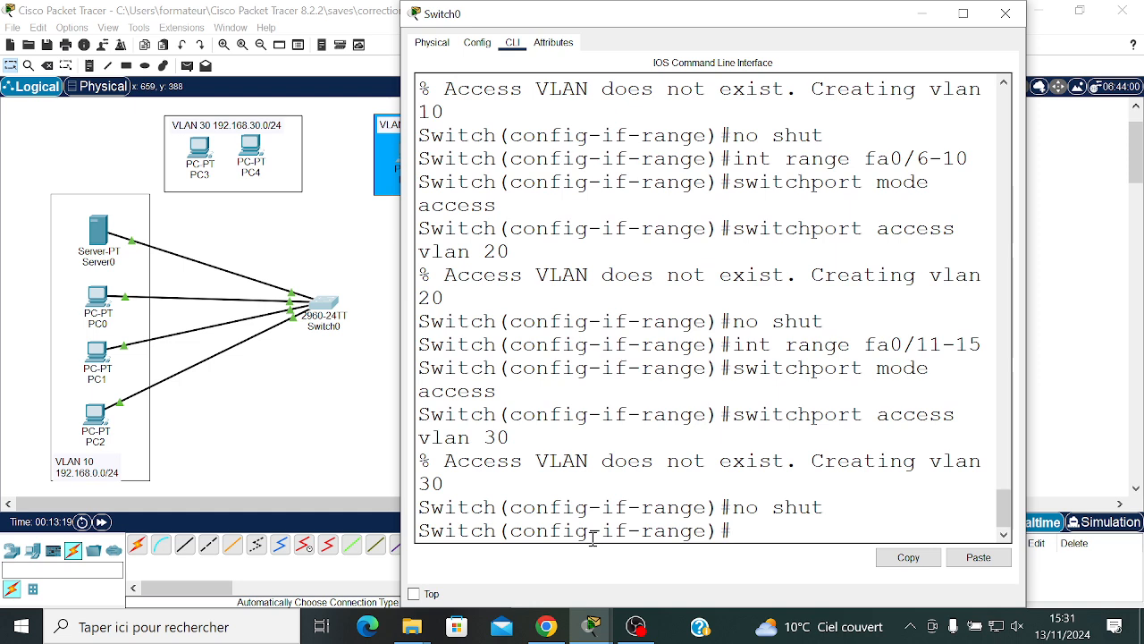
- Switch the configuration to ports 16 to 20 with "int range fa0/16-20"
key(Up)
key(Up)
key(Up)
key(Up)
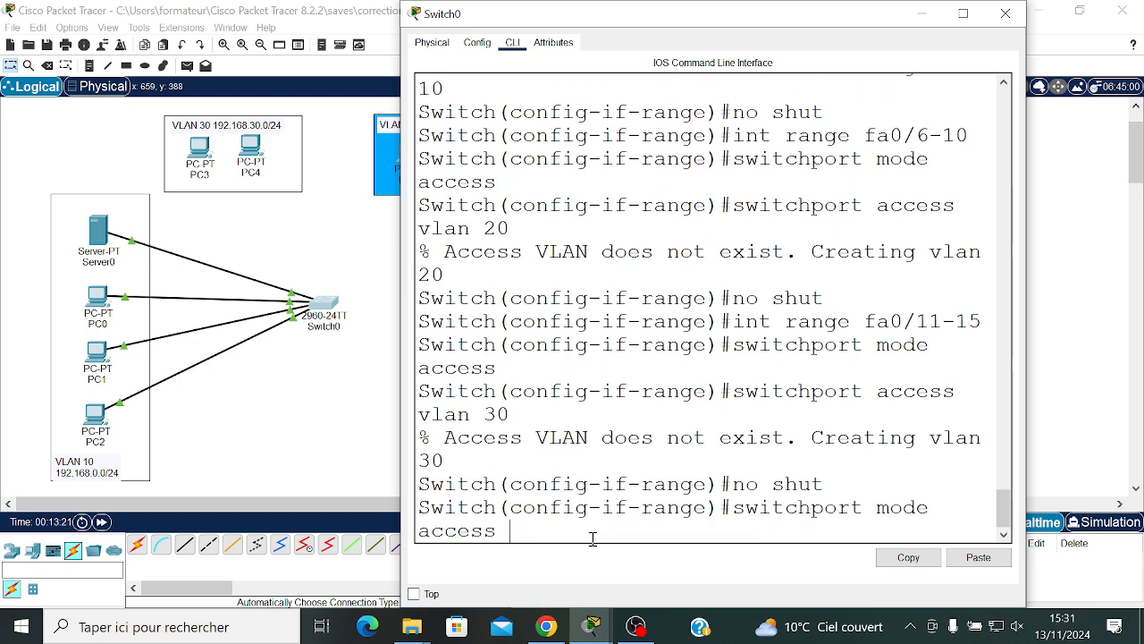
key(BackSpace)
key(BackSpace)
key(BackSpace)
key(BackSpace)
key(BackSpace)
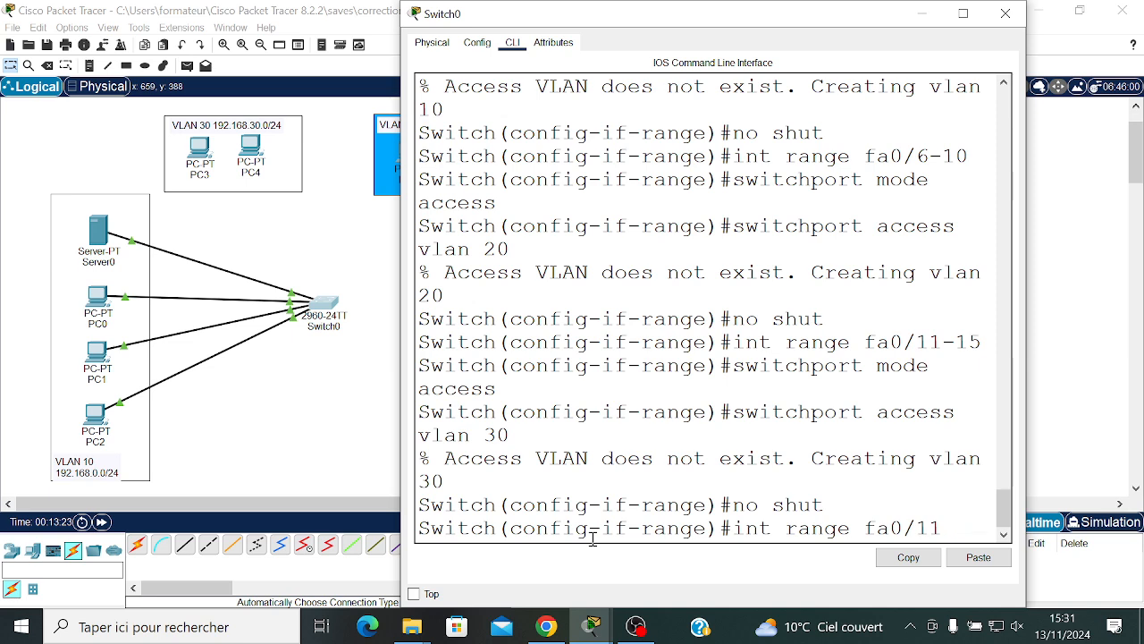
text(16-20)
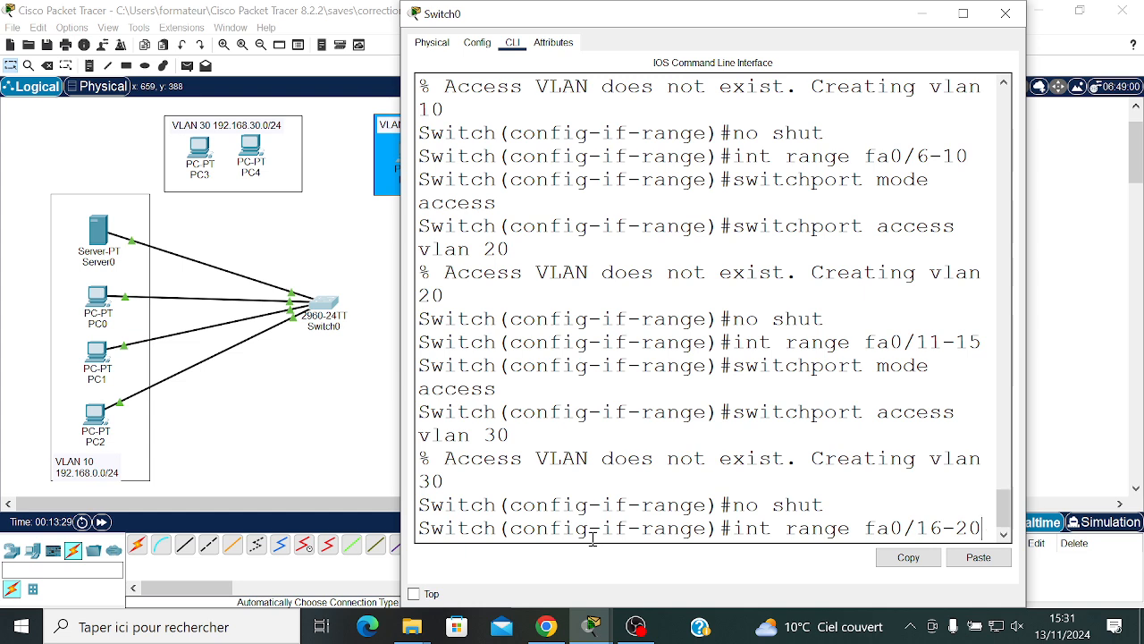
key(Return)
- Set ports fa0/16-20 to access mode with "switchport mode access"
key(Up)
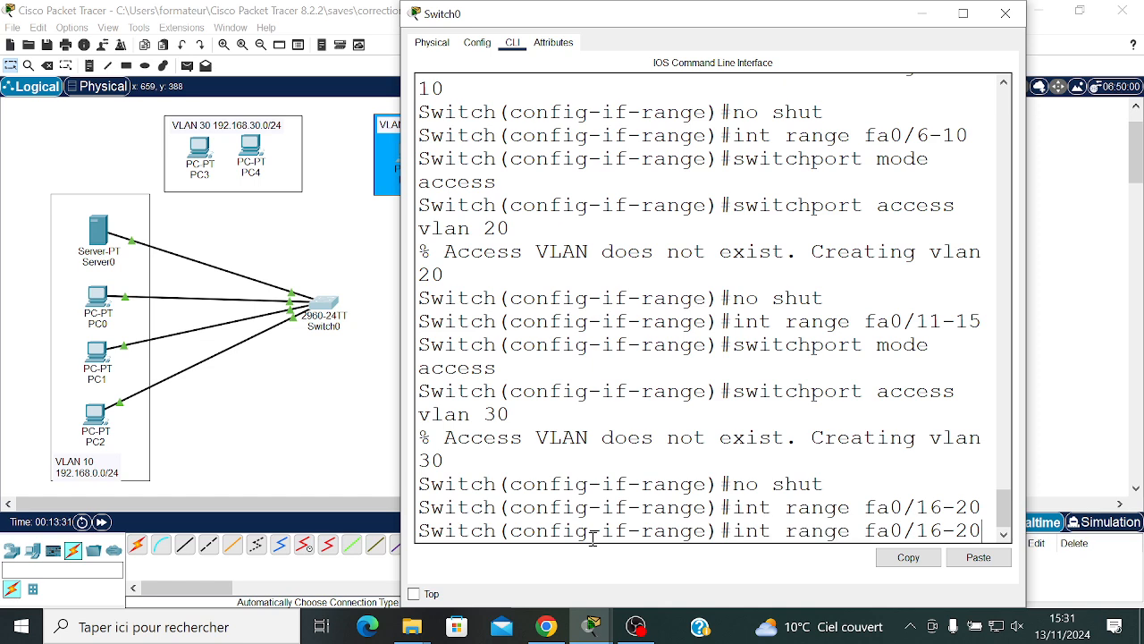
key(Up)
key(Up)
key(Up)
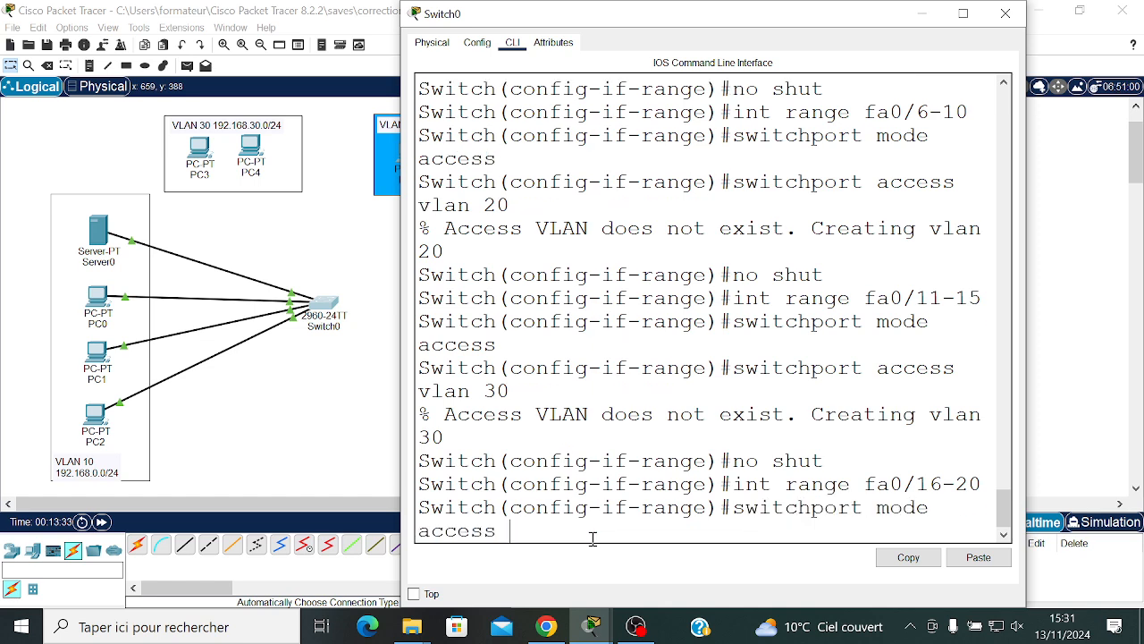
key(Return)
- Assign ports fa0/16-20 to VLAN 40 with "switchport access vlan 40"
key(Up)
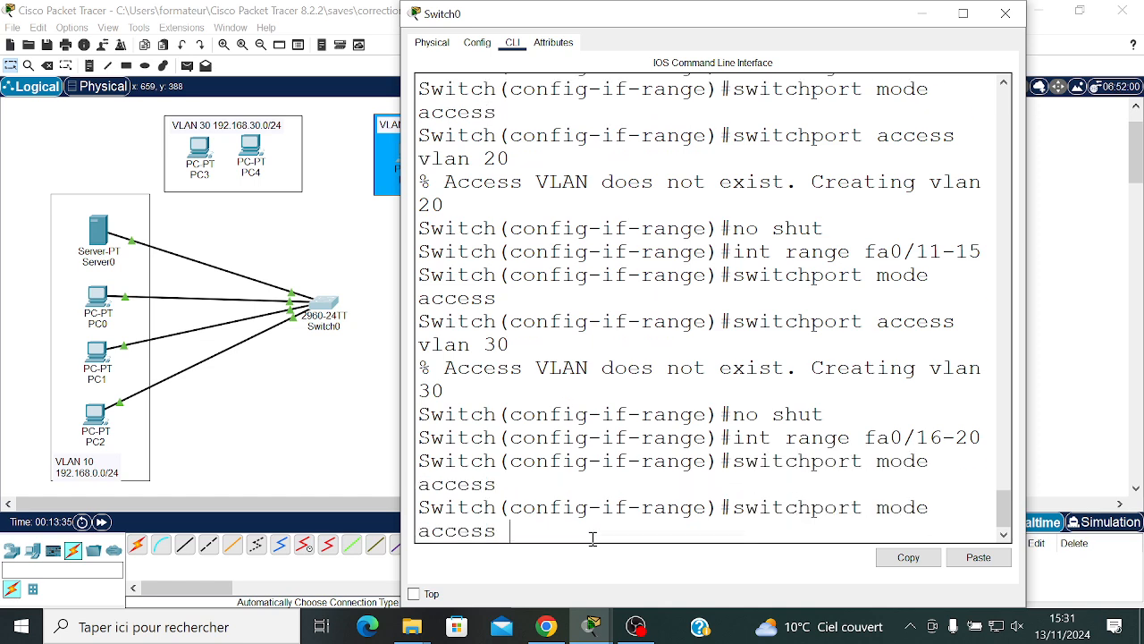
key(Up)
key(Up)
key(Up)
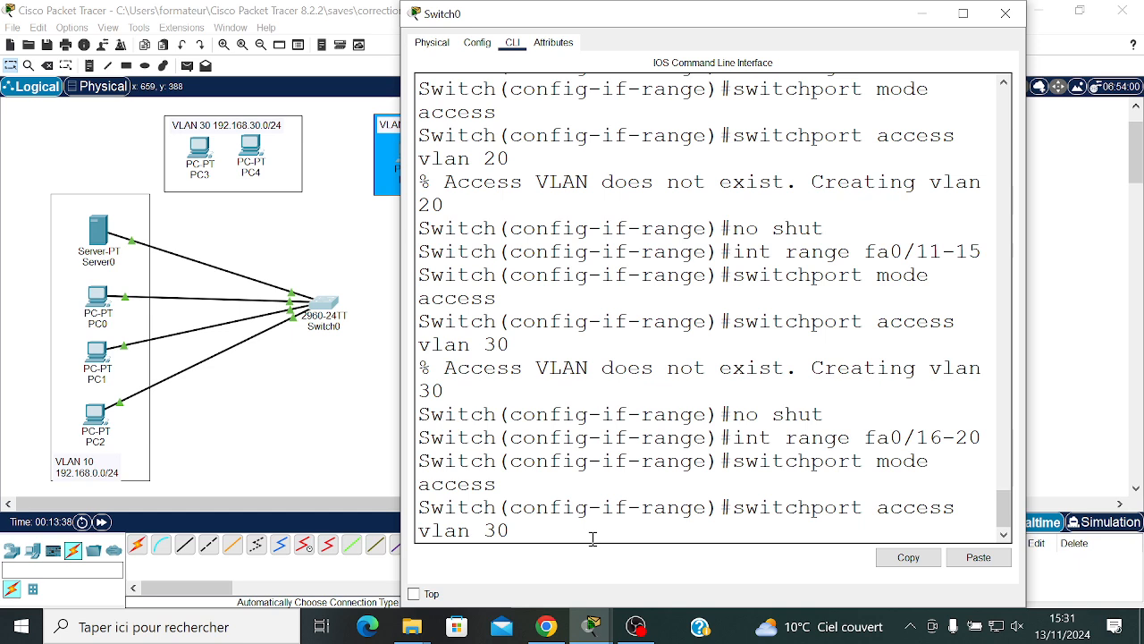
key(BackSpace)
key(BackSpace)
text(40)
key(Return)
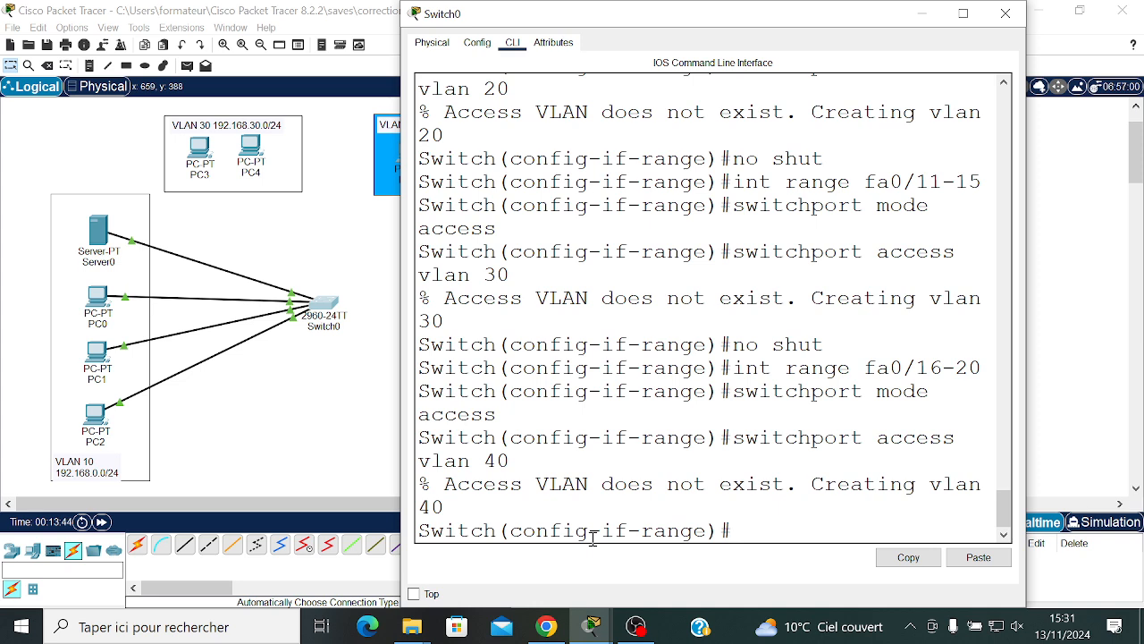
- Enable ports fa0/16-20 with "no shut"
key(Up)
key(Up)
key(Up)
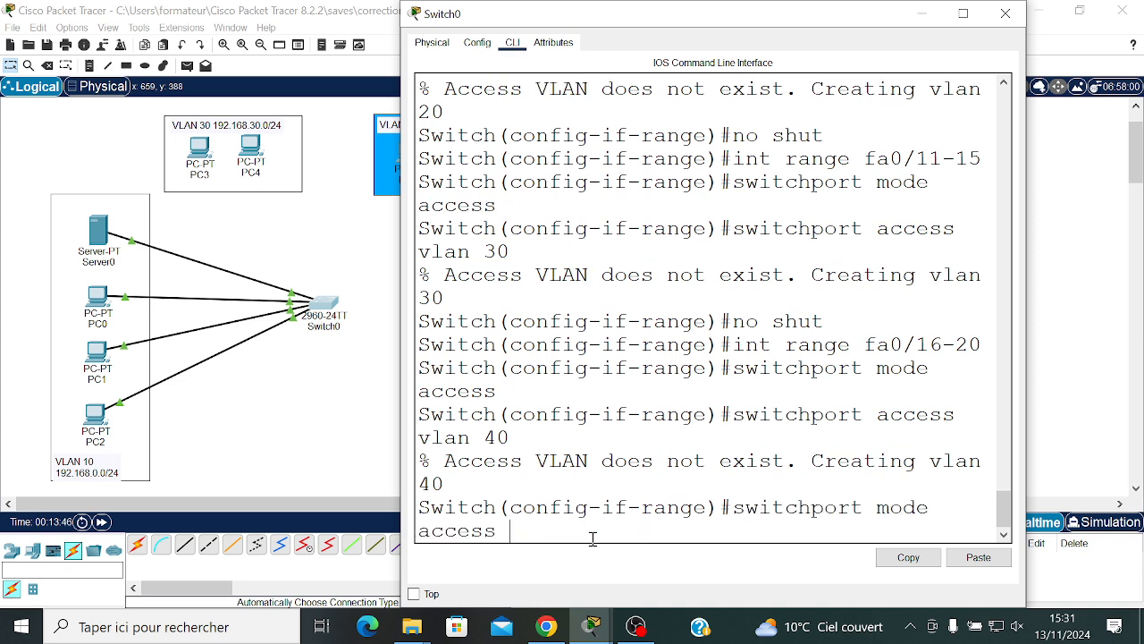
key(Up)
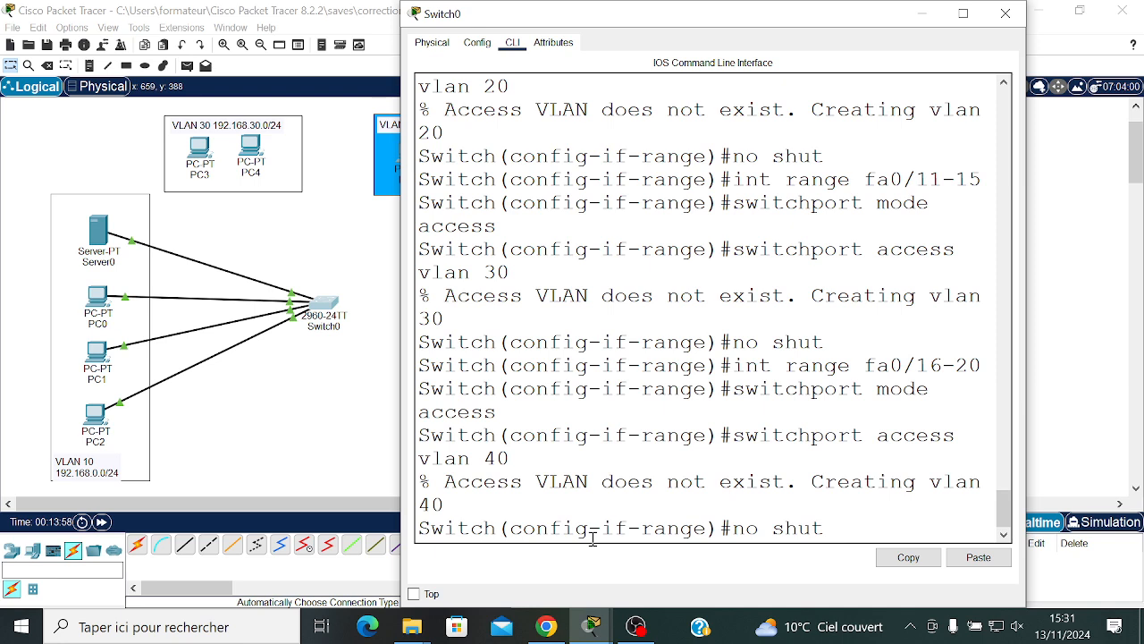
key(Return)
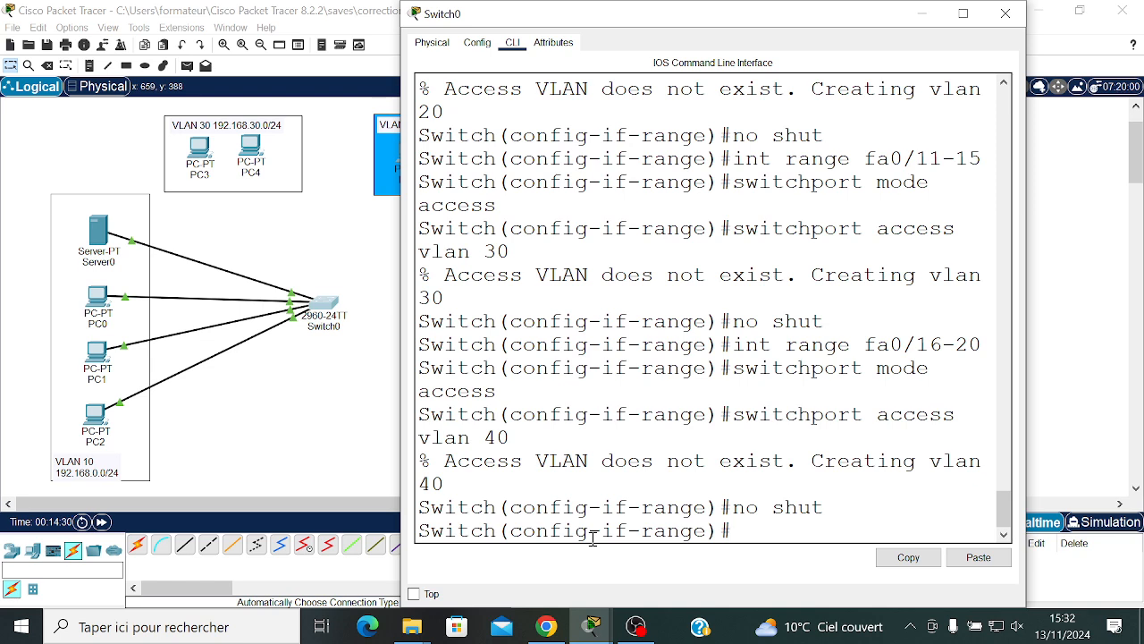
- Review Switch0's port and VLAN summary, and enter configuration of port 24 in its command line with "int fa0/24"
click(284, 300)
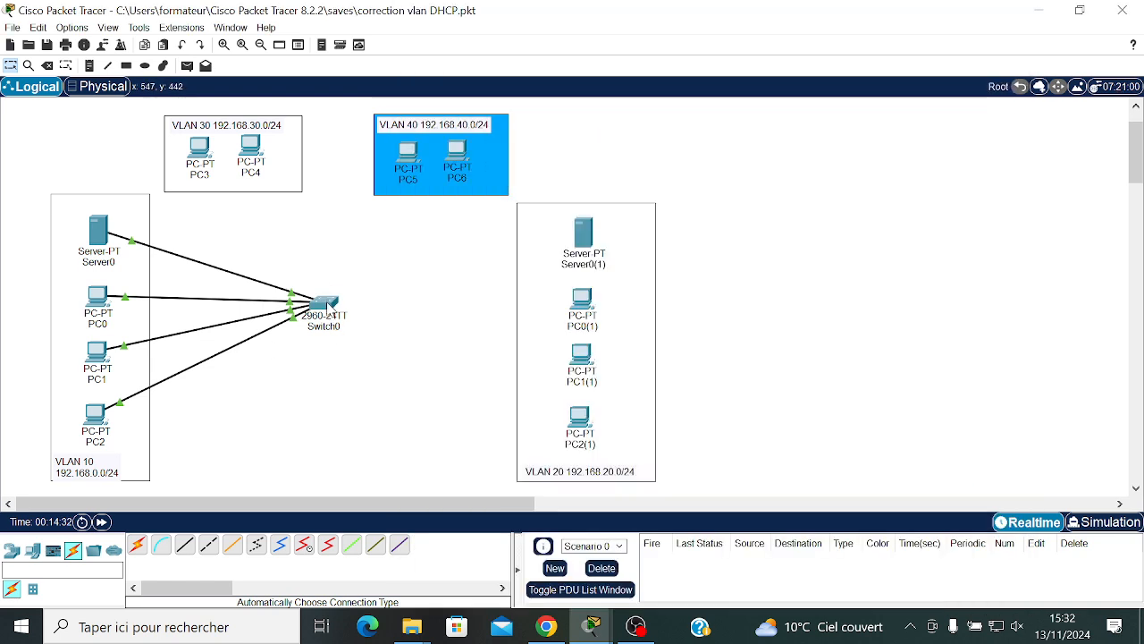
mouse_move(328, 308)
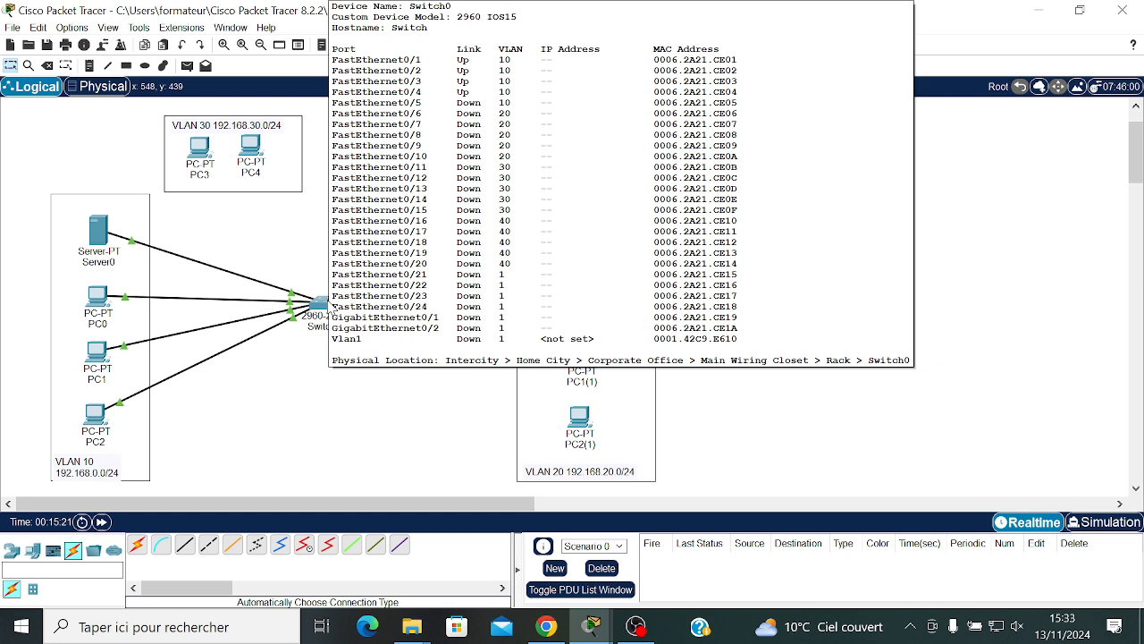
click(327, 306)
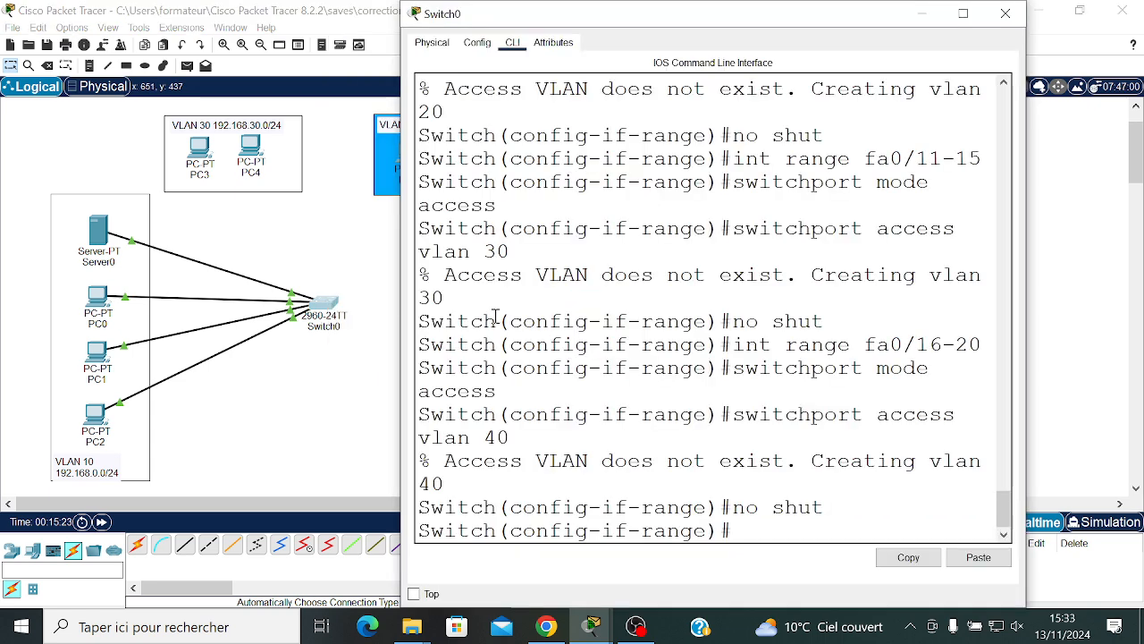
text(int fa)
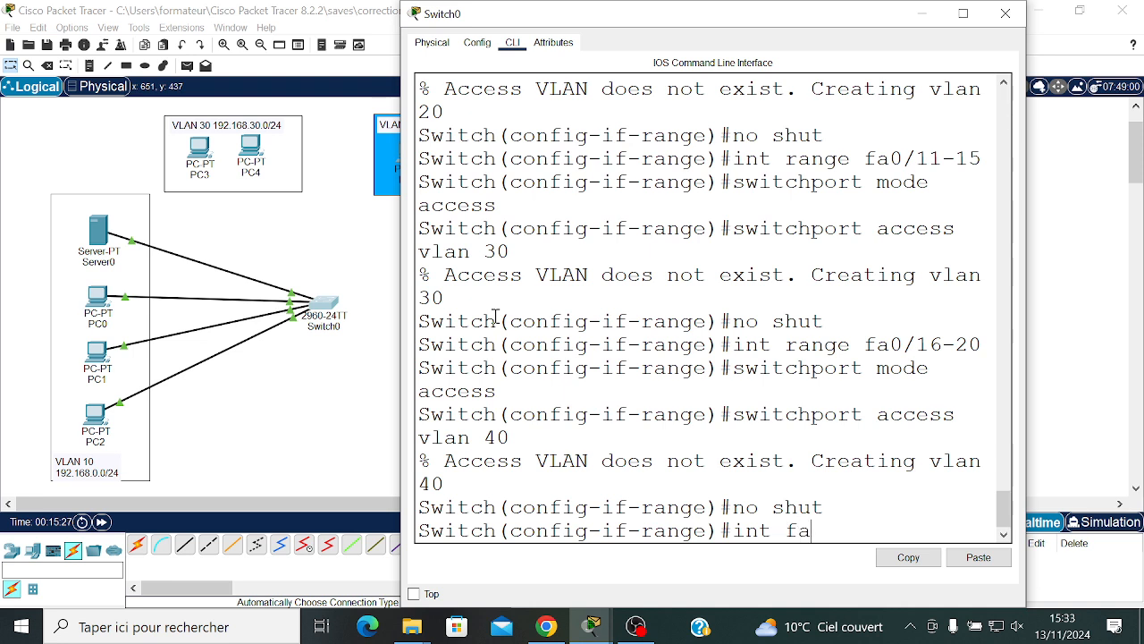
text(0/24)
key(Return)
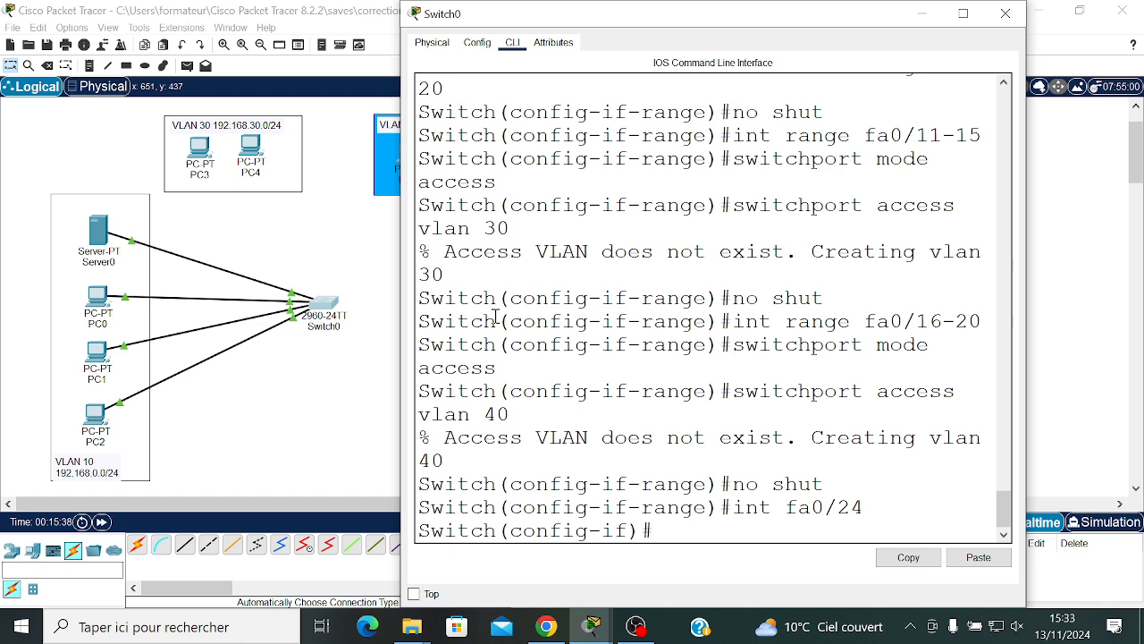
- Set port fa0/24 to trunk mode with "switchport mode trunk"
text(switchpor)
key(BackSpace)
key(BackSpace)
key(BackSpace)
key(Tab)
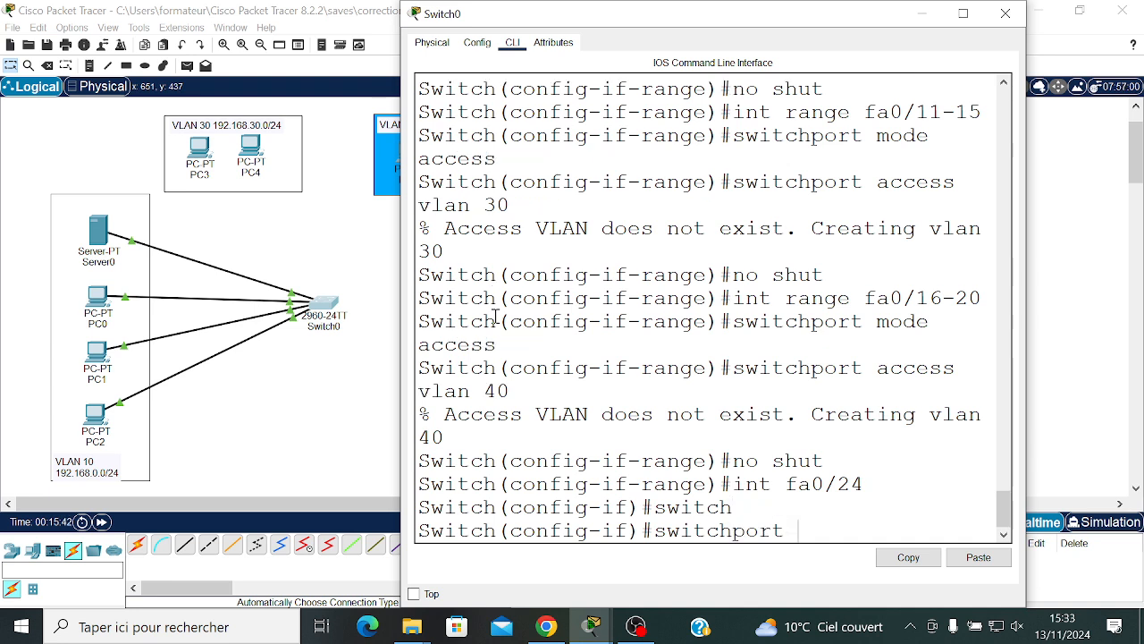
text(mode trunk)
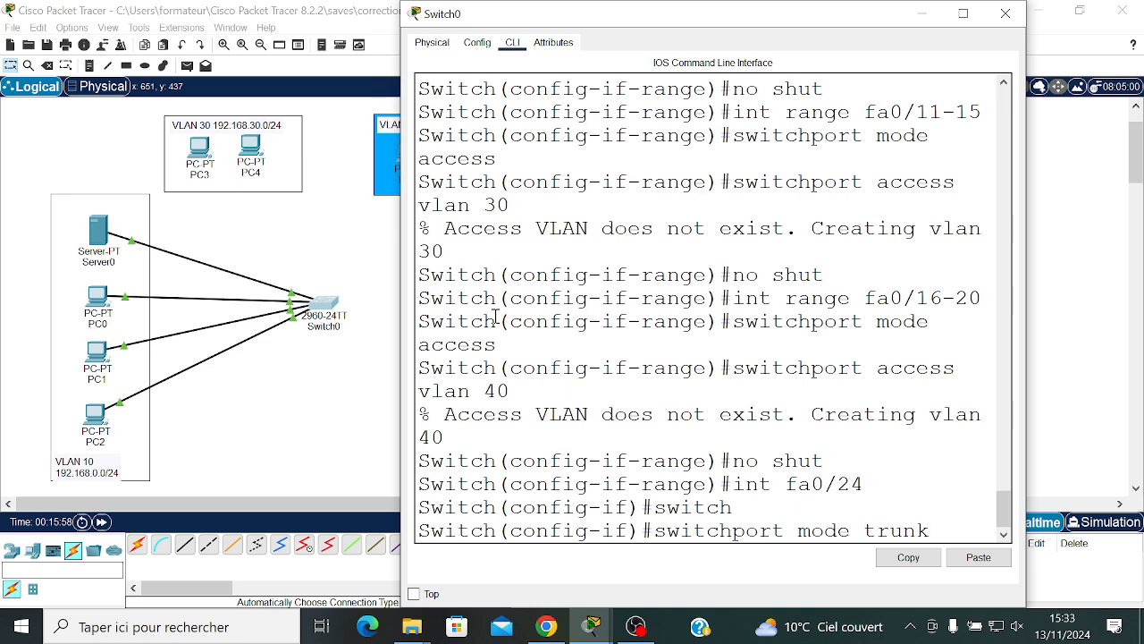
key(Return)
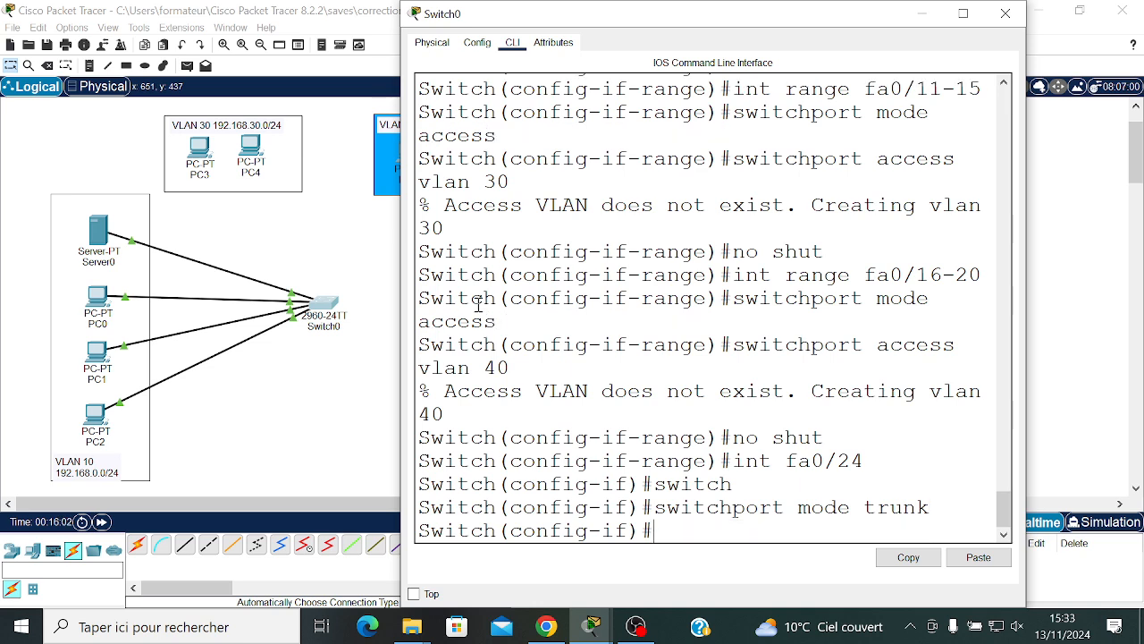
- Allow VLANs 10, 20, 30 and 40 on Switch0's trunk port with "switchport trunk allowed vlan 10,20,30,40"
click(320, 379)
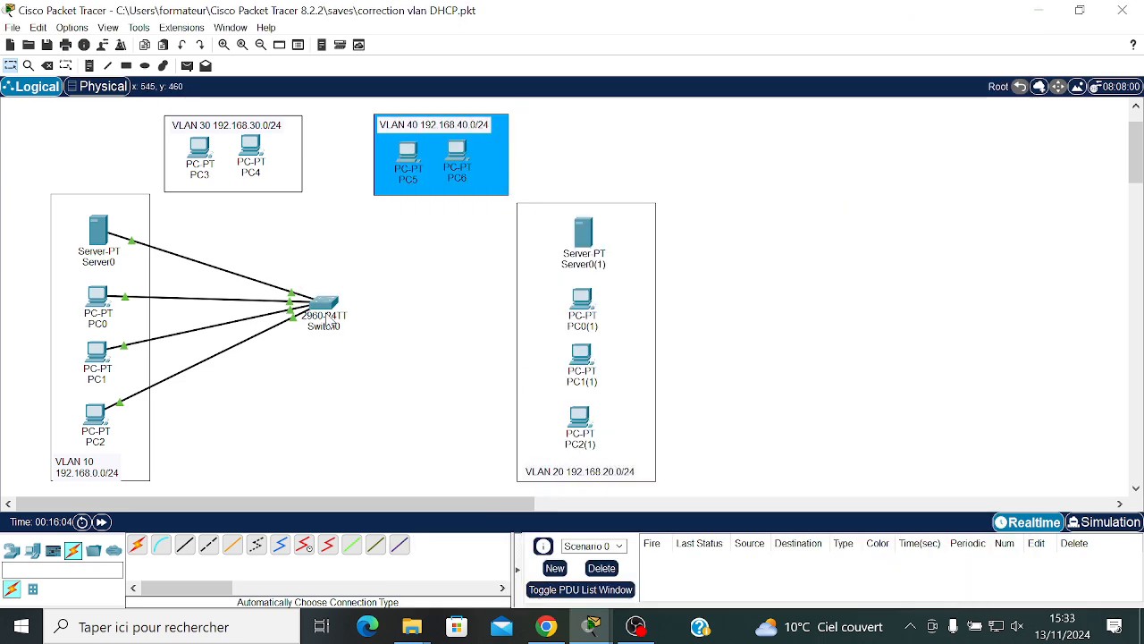
mouse_move(326, 303)
click(326, 305)
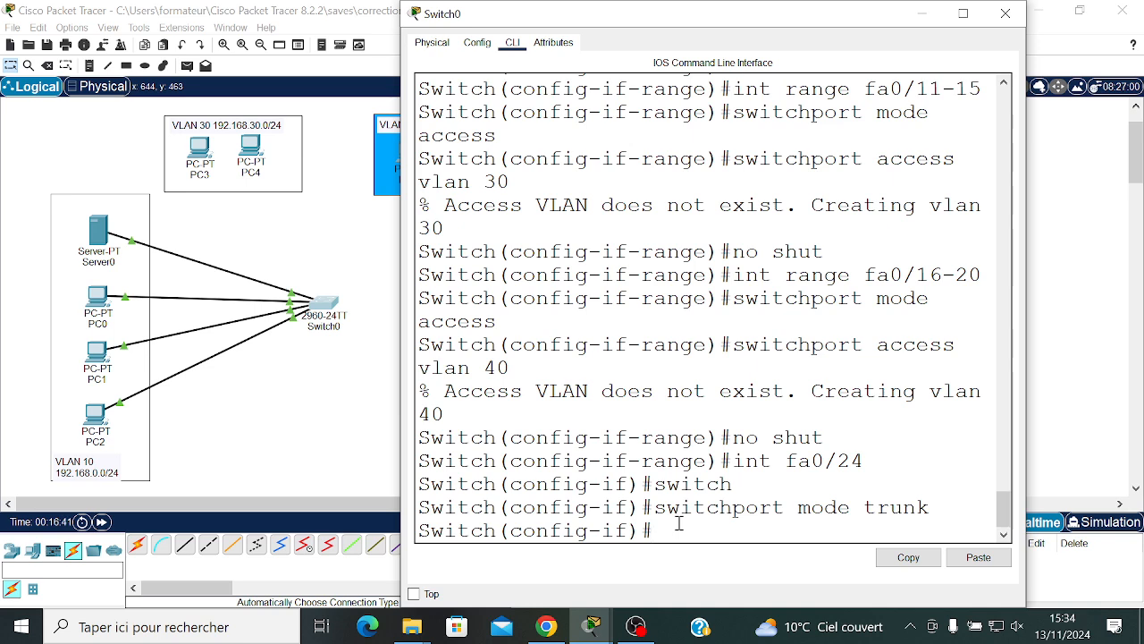
text(swit)
key(Tab)
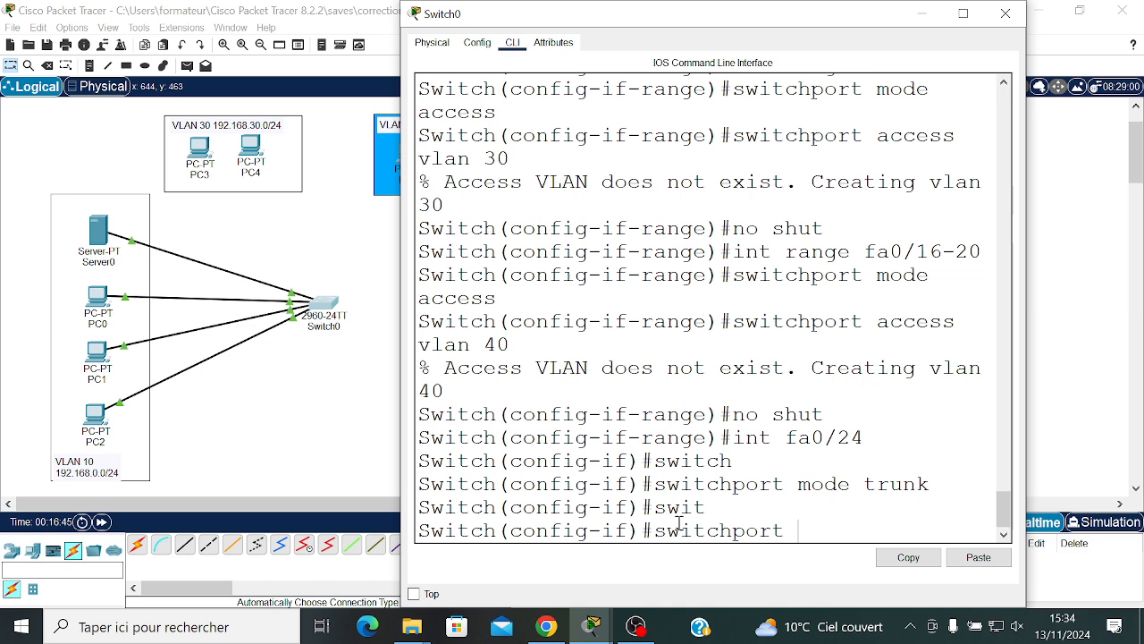
text(trun)
key(Tab)
text(aa)
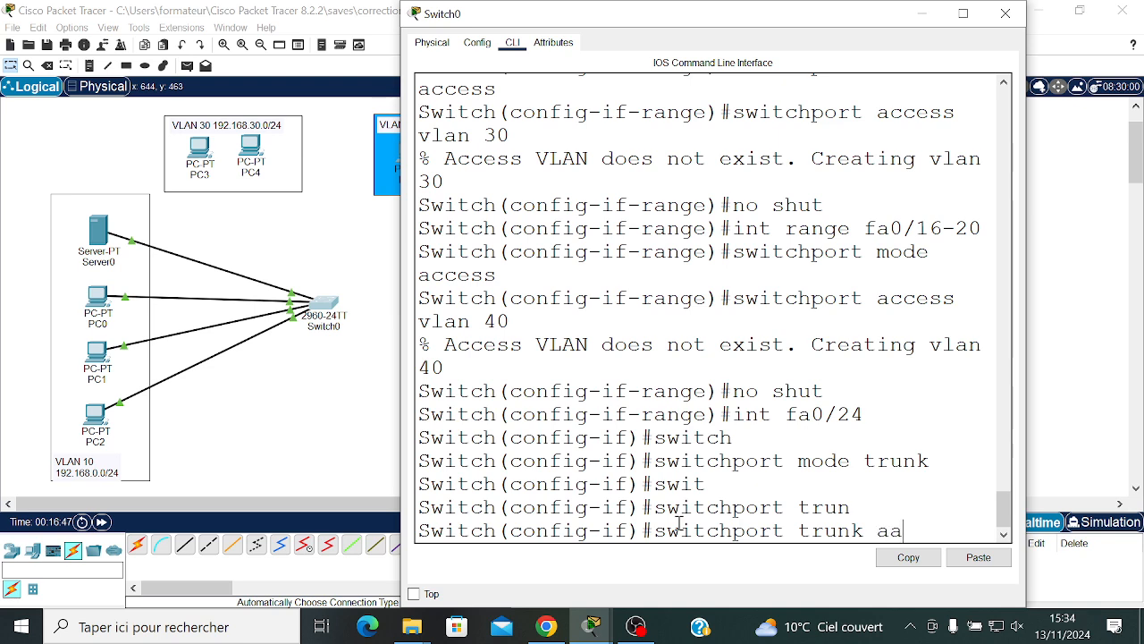
text(l)
key(Tab)
key(BackSpace)
key(BackSpace)
key(Tab)
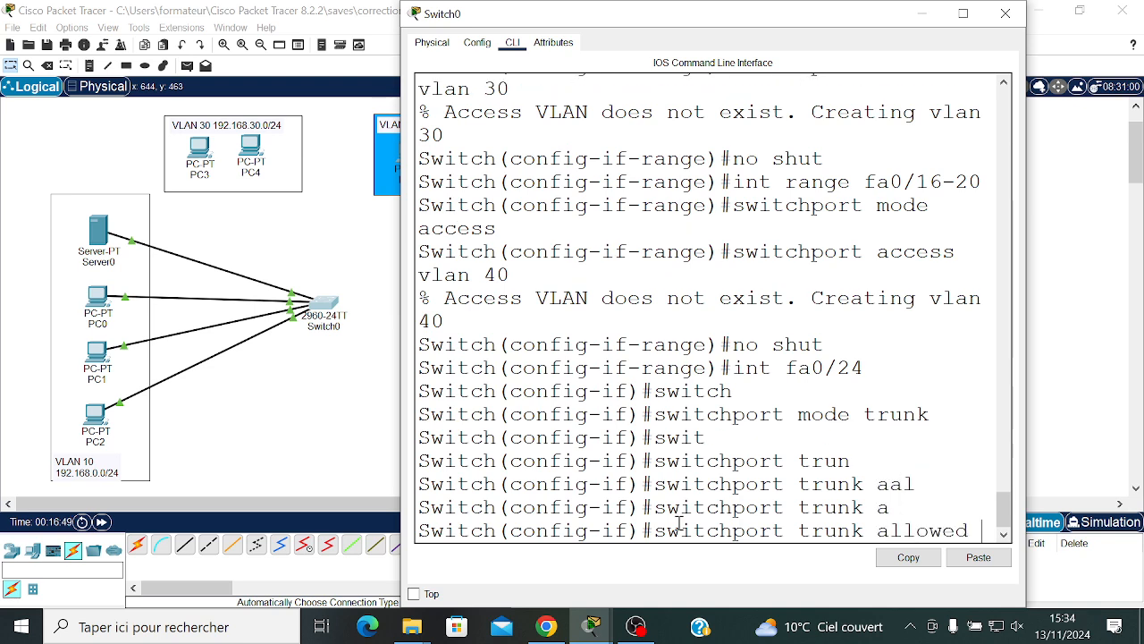
text(van)
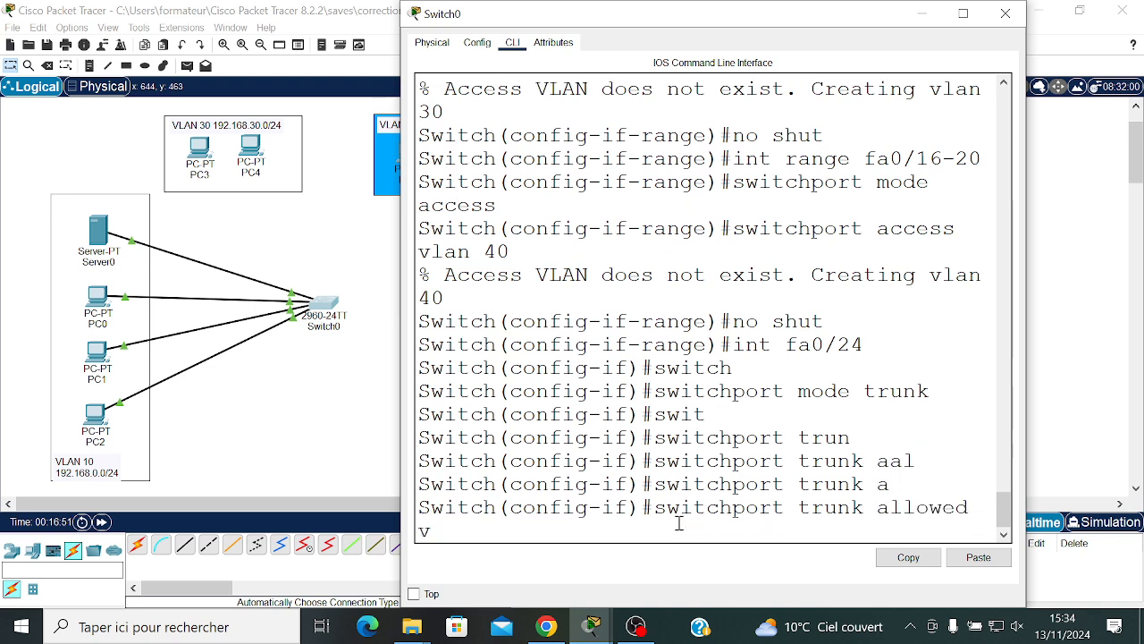
key(Tab)
key(BackSpace)
key(BackSpace)
key(Tab)
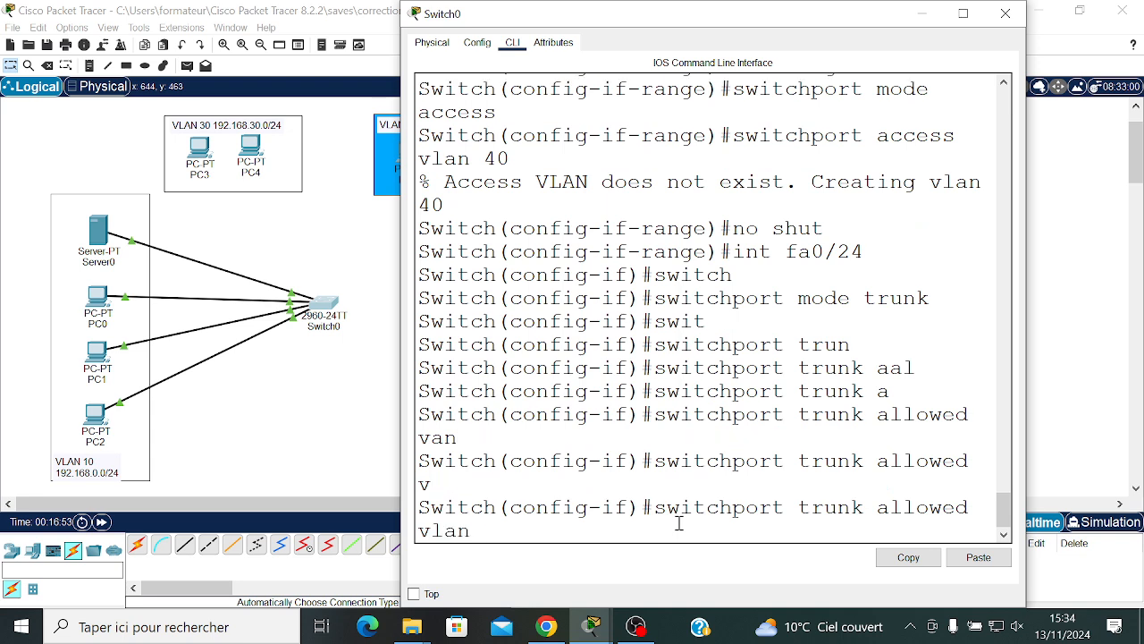
text(10,20,30,40)
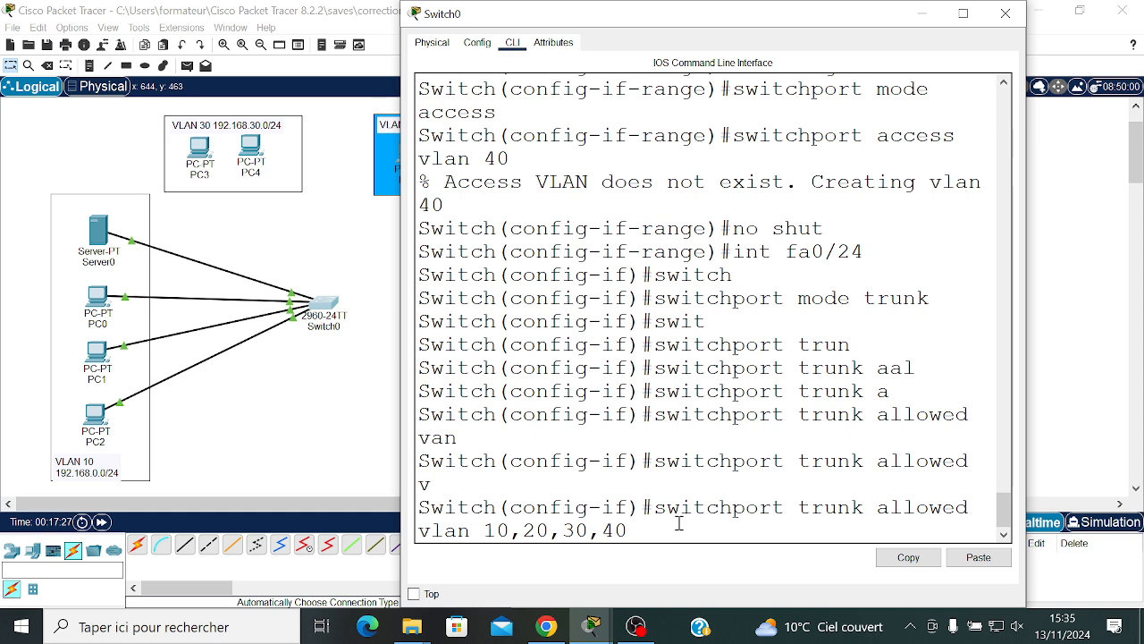
key(Return)
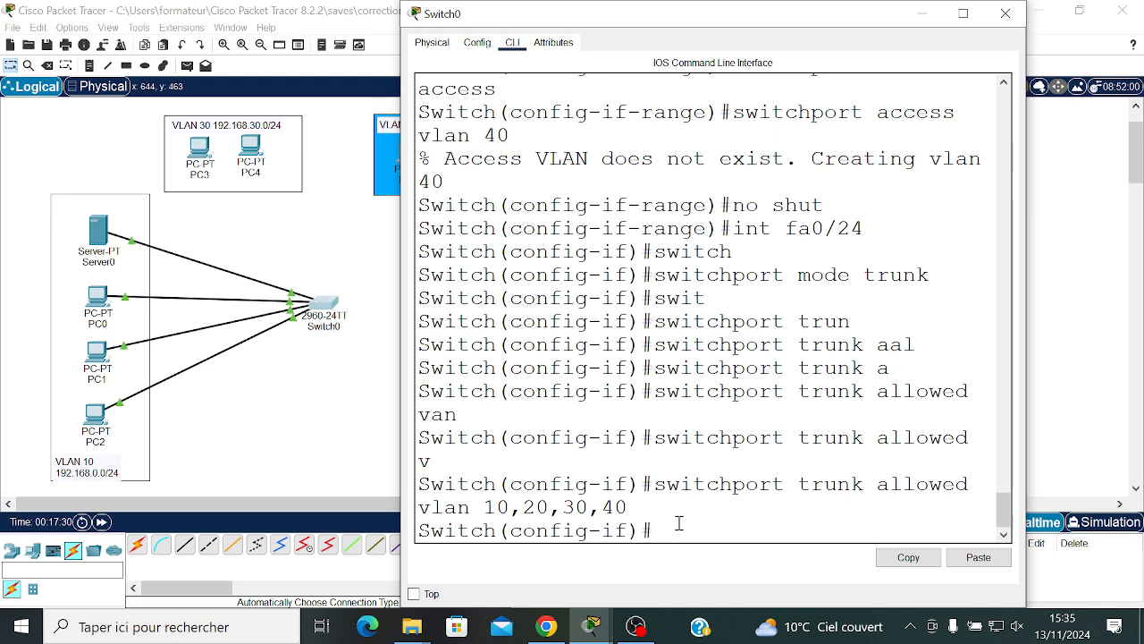
- Leave Switch0's configuration mode with "end" and return to the privileged prompt
text(end)
key(Return)
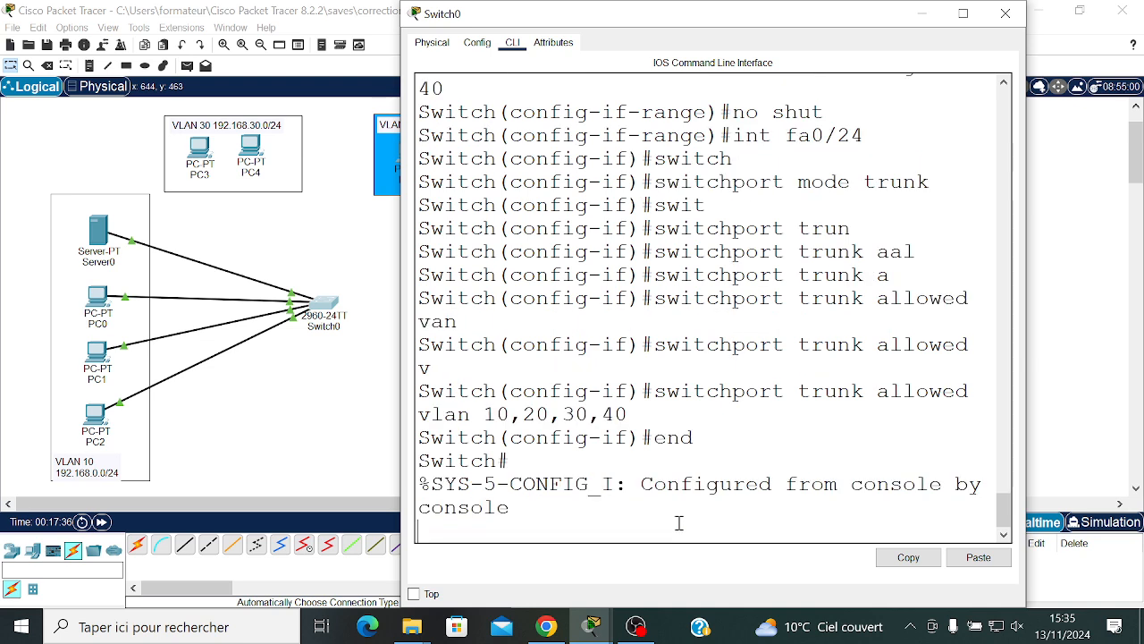
key(Return)
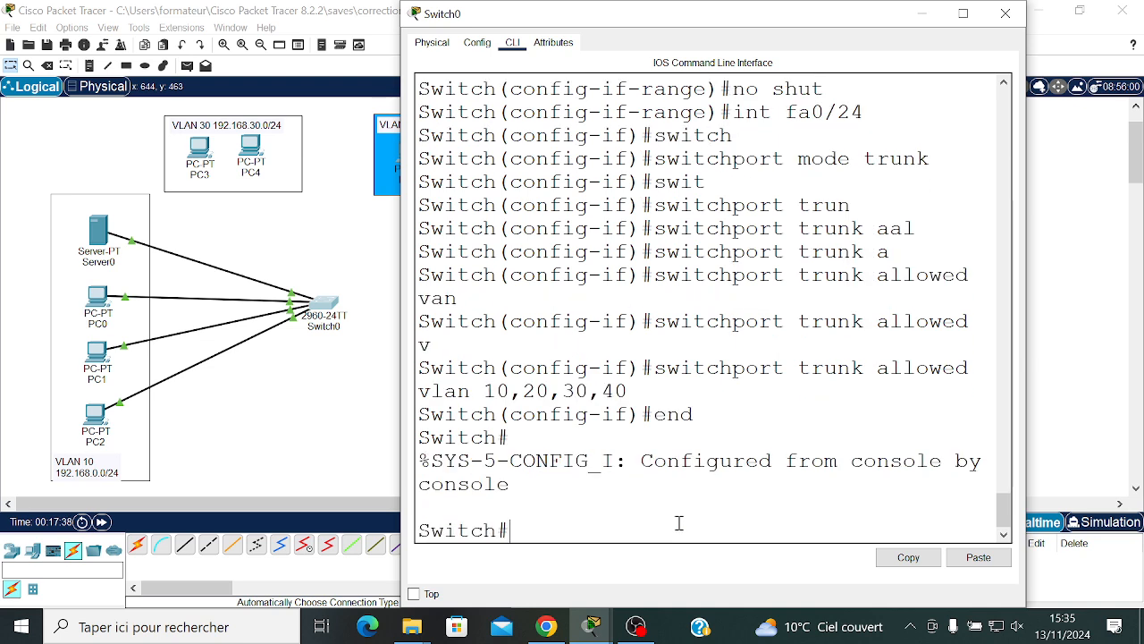
- Display Switch0's running configuration with "sh running-config" and page through it to check the port settings
text(sh run)
key(Tab)
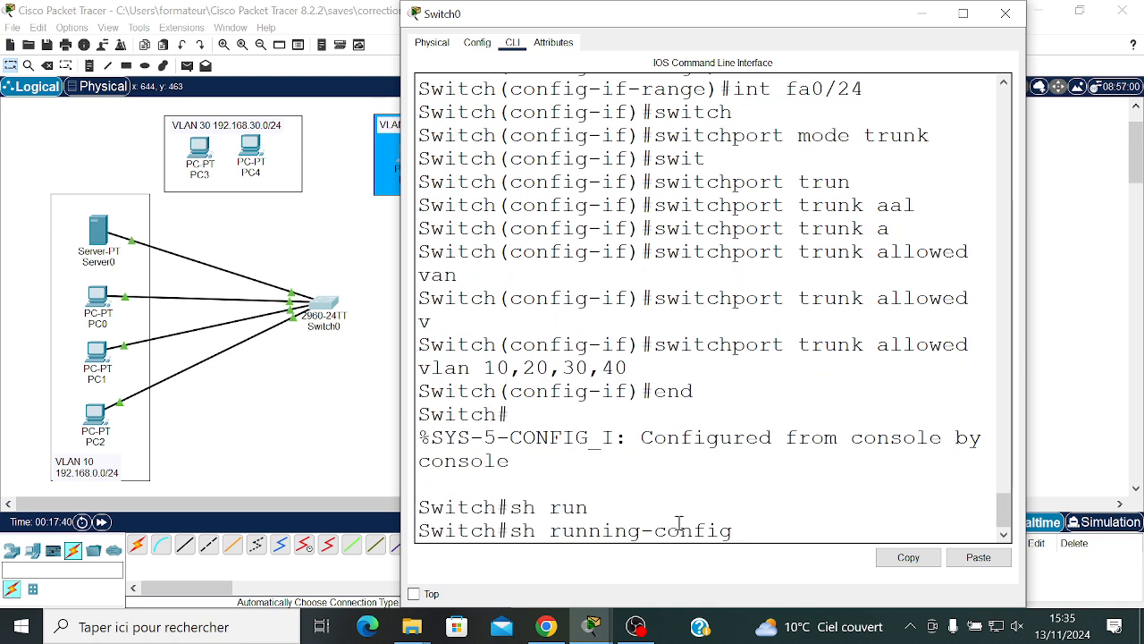
key(Return)
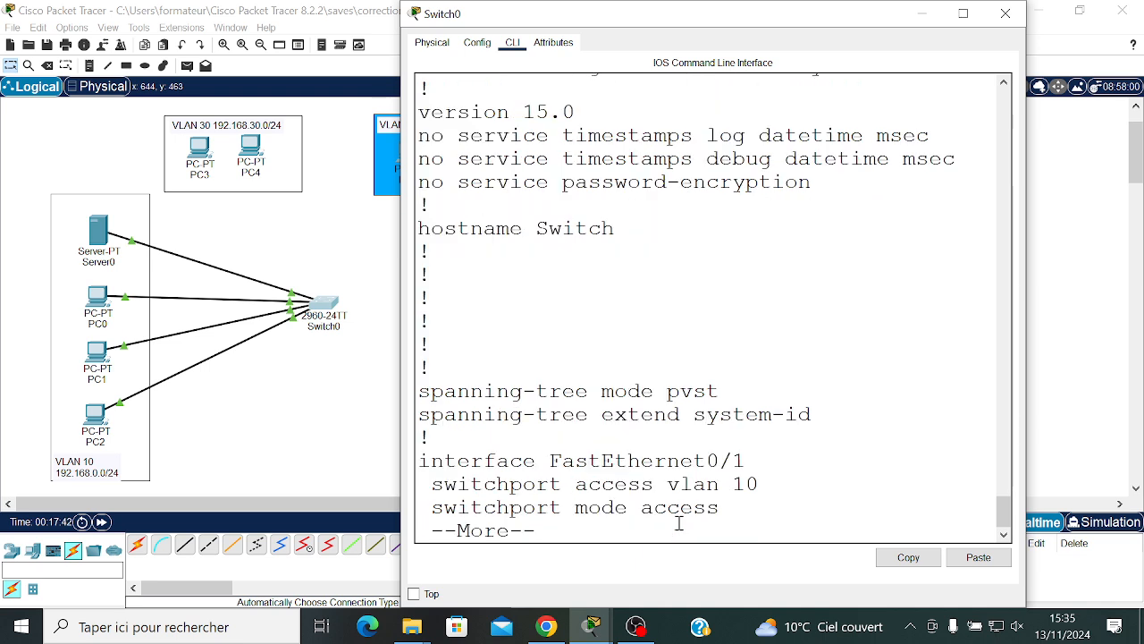
key(space)
key(space)
key(space)
key(space)
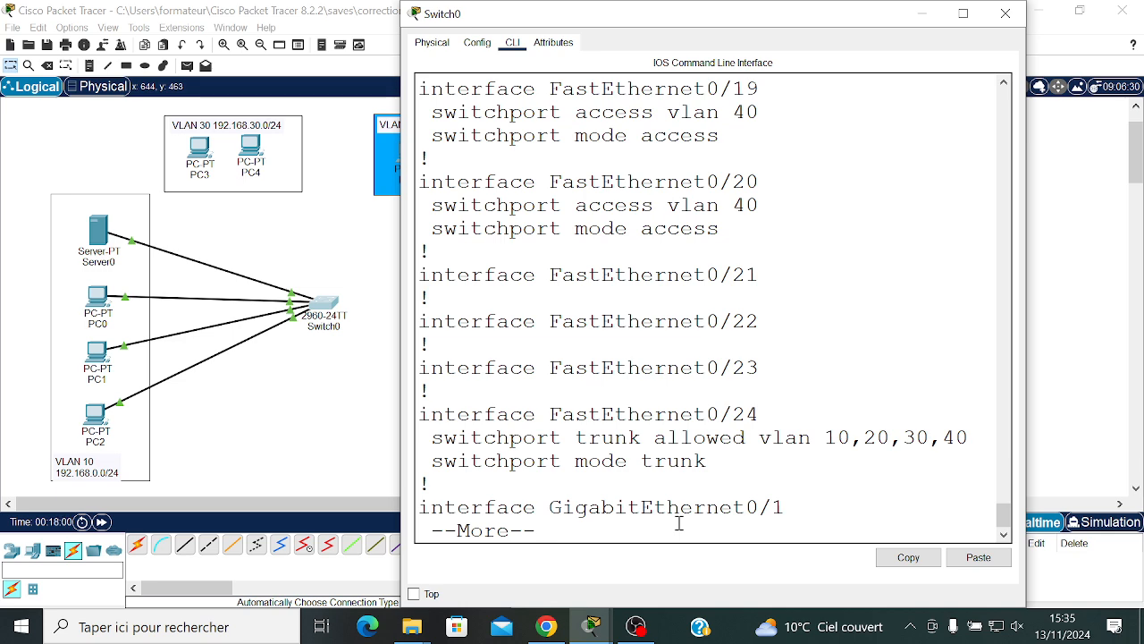
key(space)
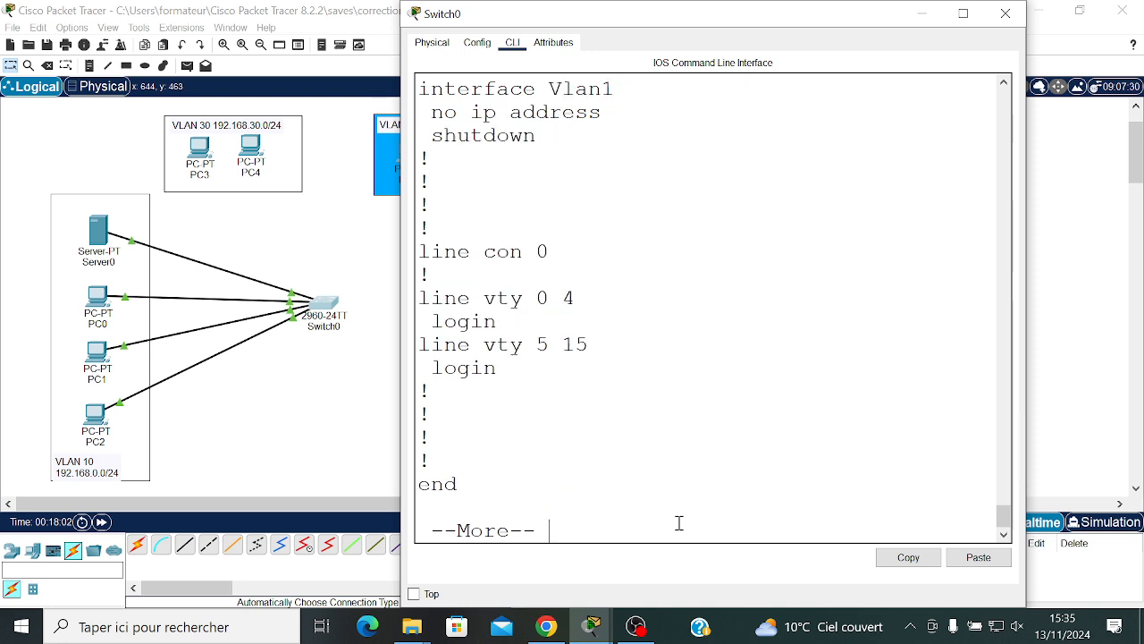
key(space)
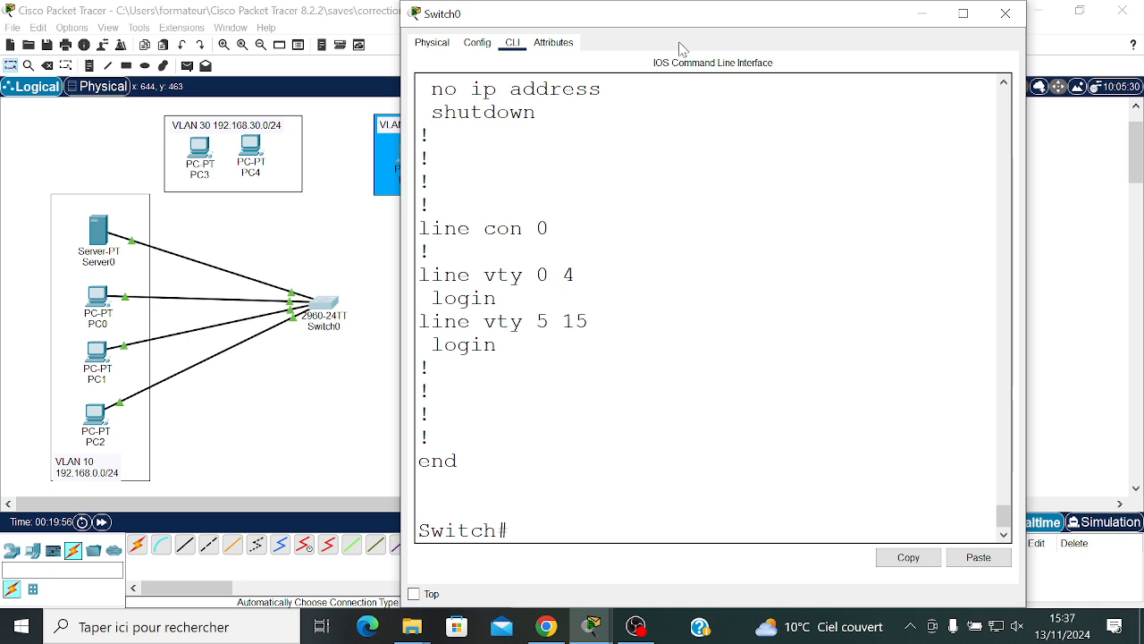
- Close the Switch0 window and save the topology file
click(1004, 15)
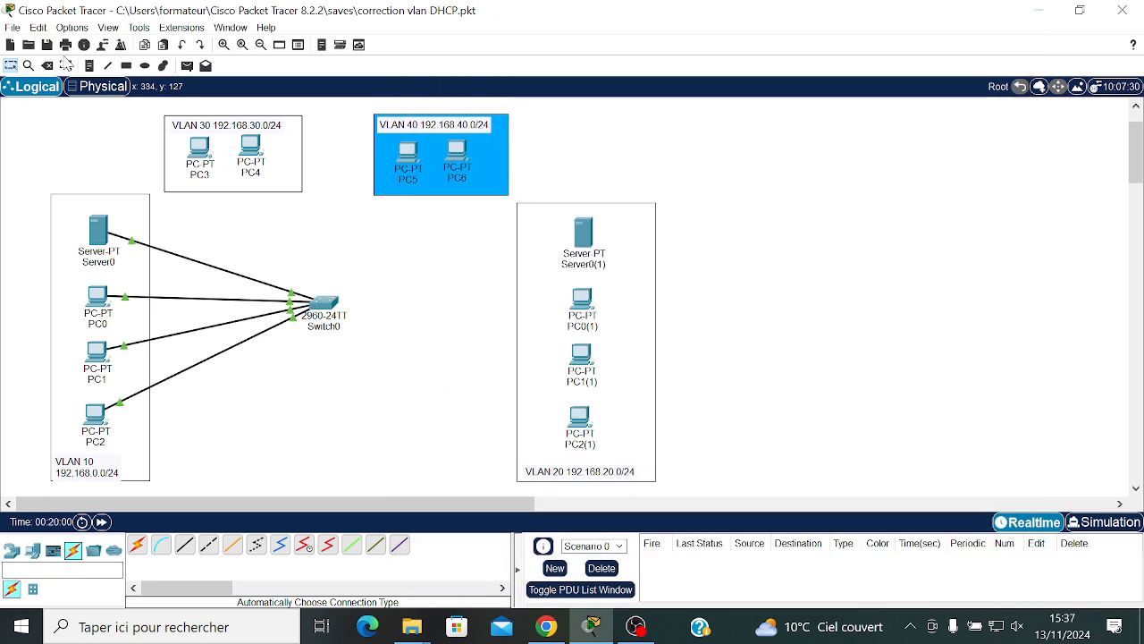
click(48, 46)
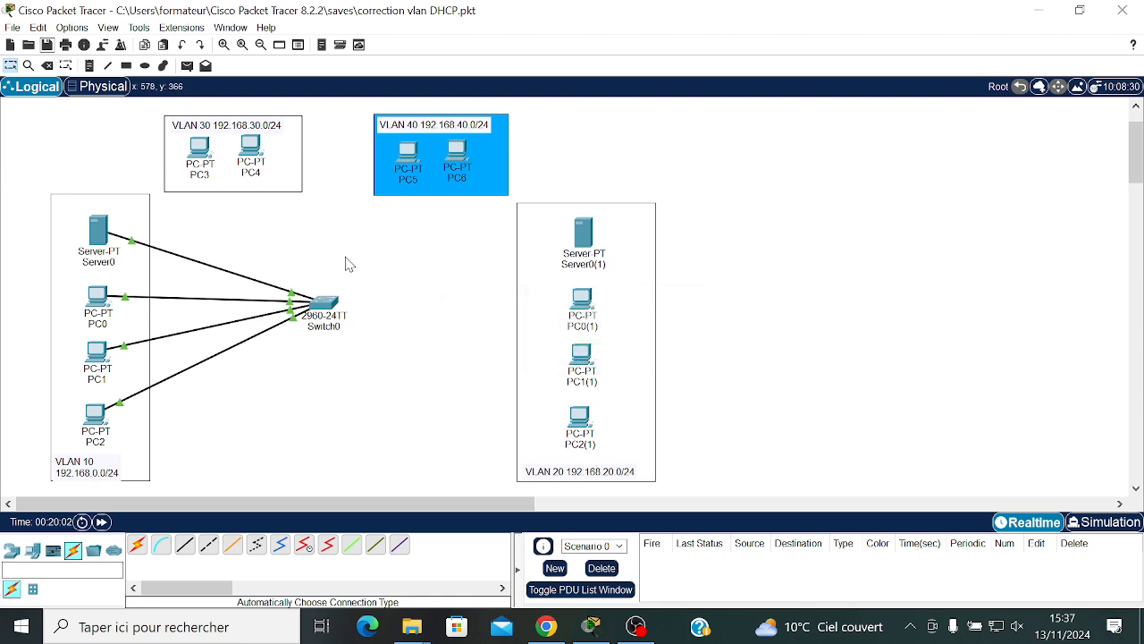
- Connect PC3's FastEthernet0 to Switch0's FastEthernet0/11 with a copper straight-through cable
click(185, 545)
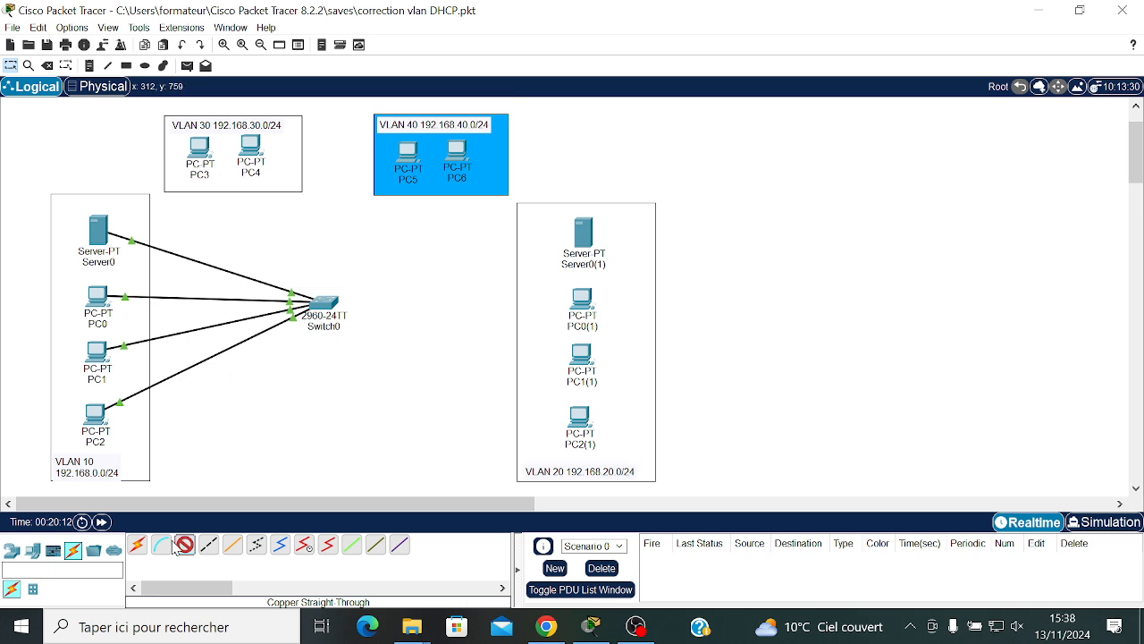
key(Escape)
click(185, 559)
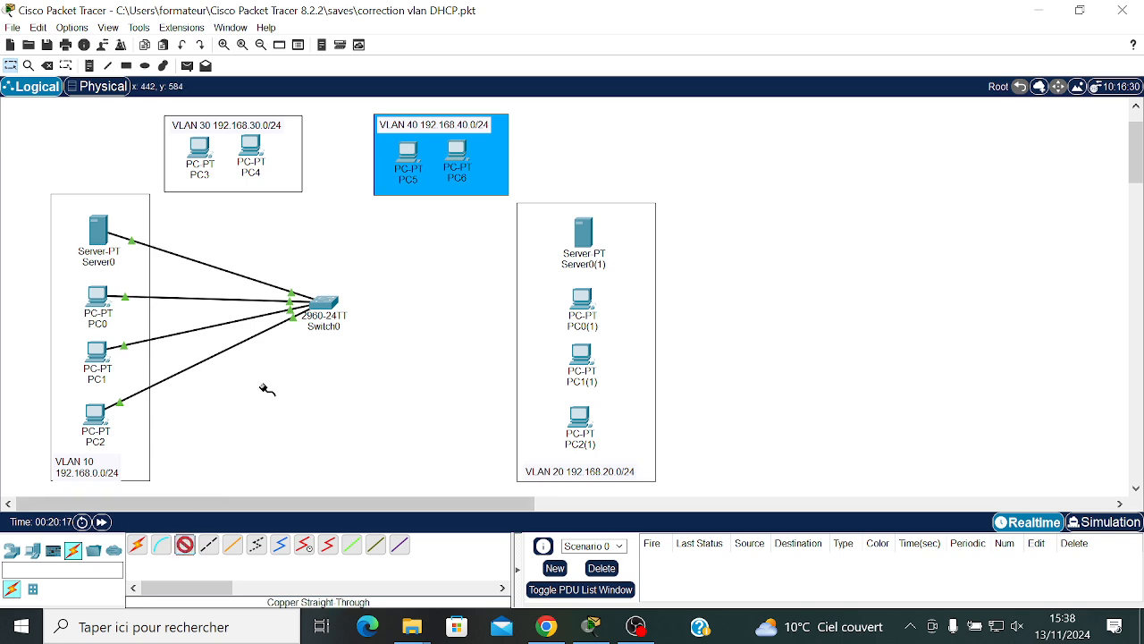
click(199, 147)
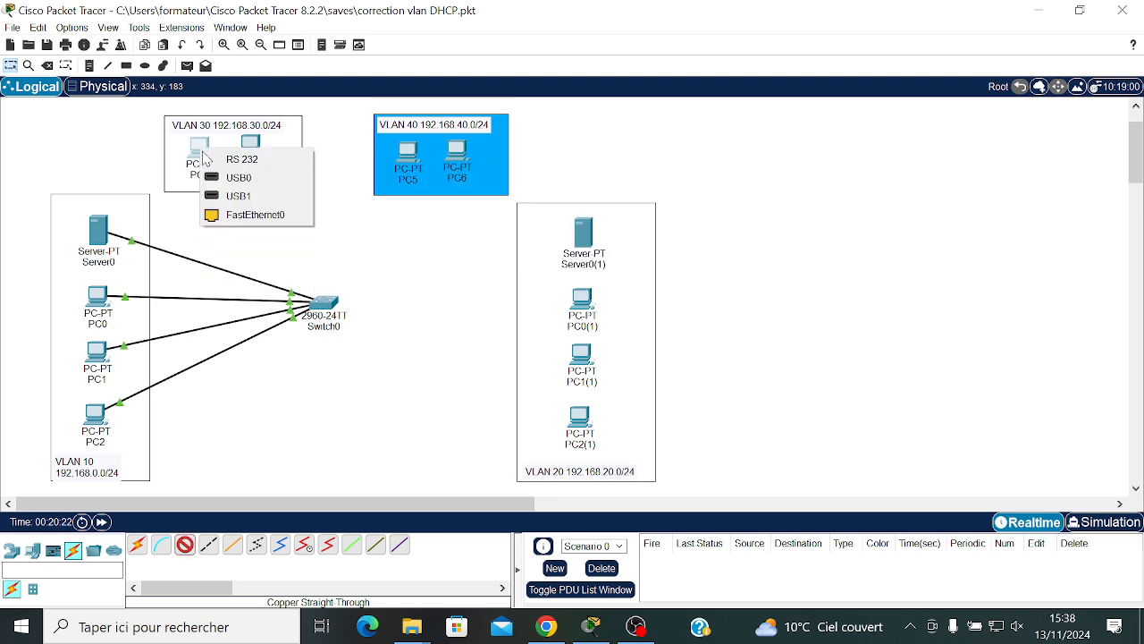
click(244, 215)
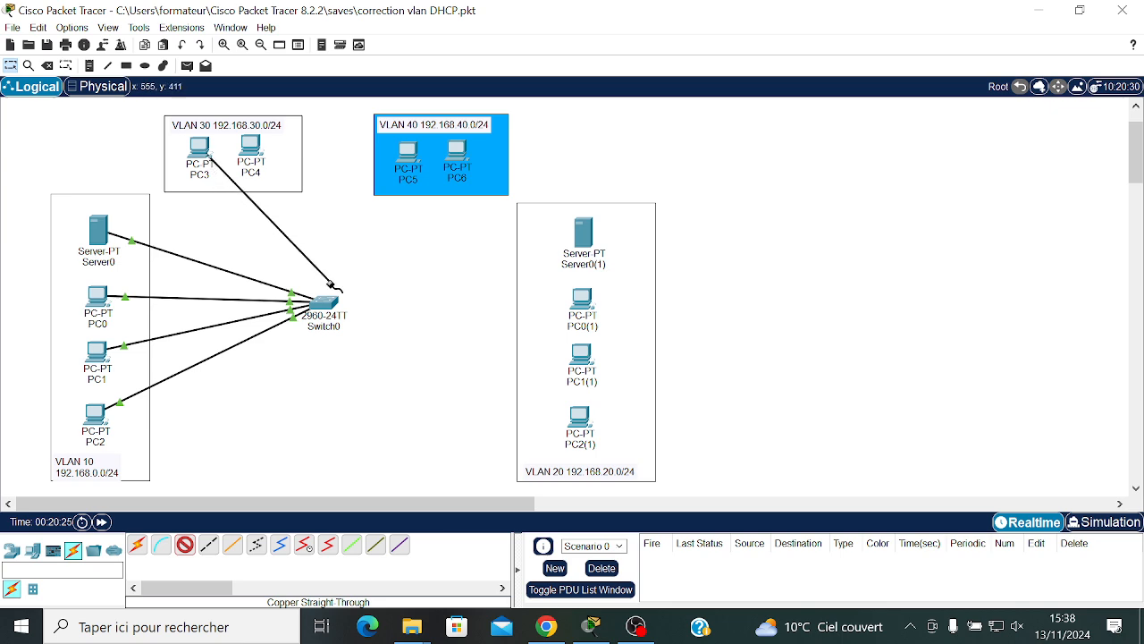
mouse_move(327, 302)
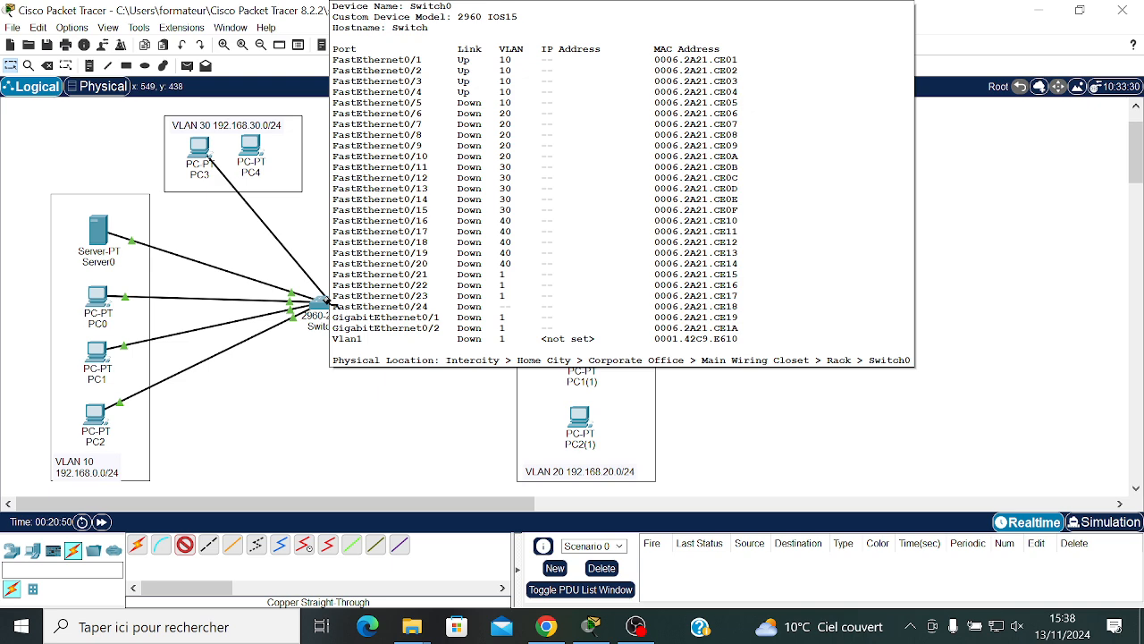
click(320, 302)
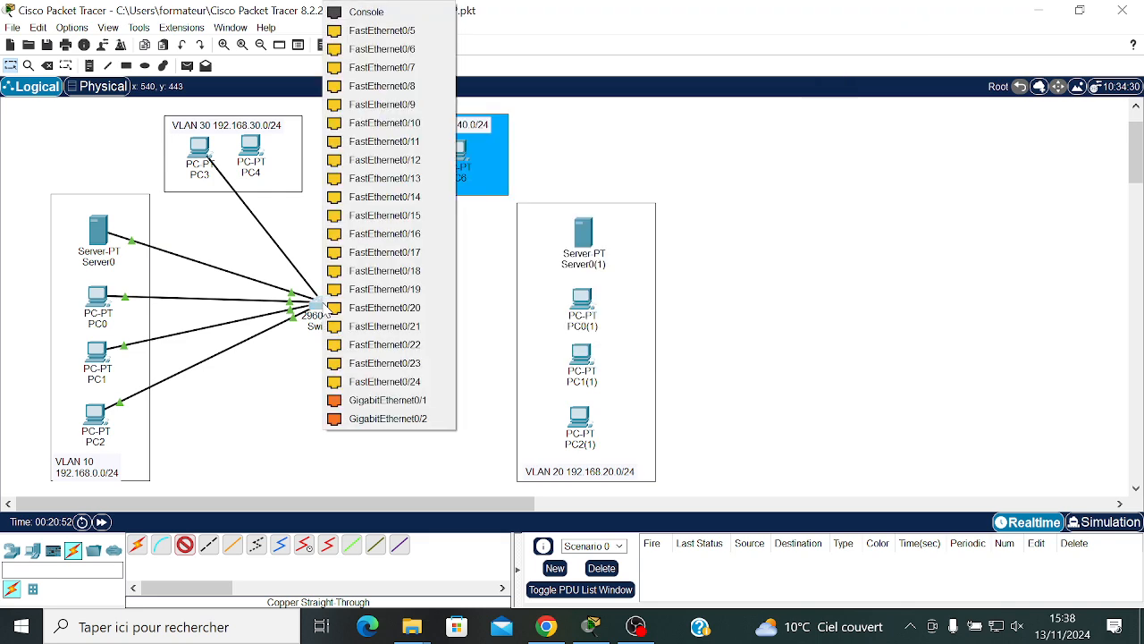
click(362, 143)
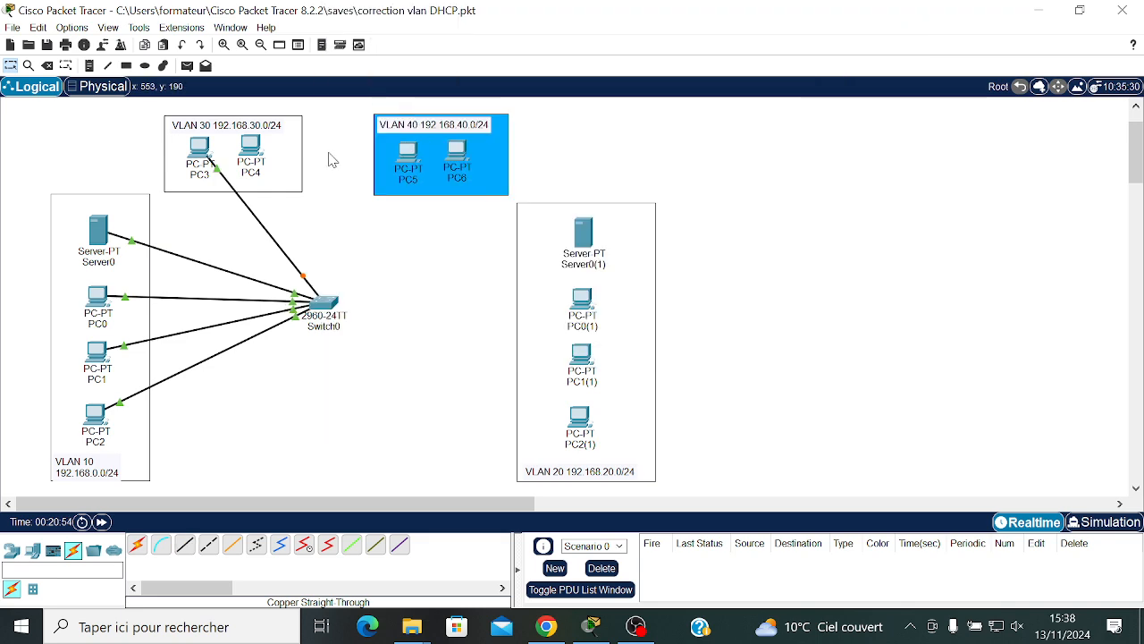
- Connect PC4's FastEthernet0 to Switch0's FastEthernet0/12 with a copper straight-through cable
click(192, 549)
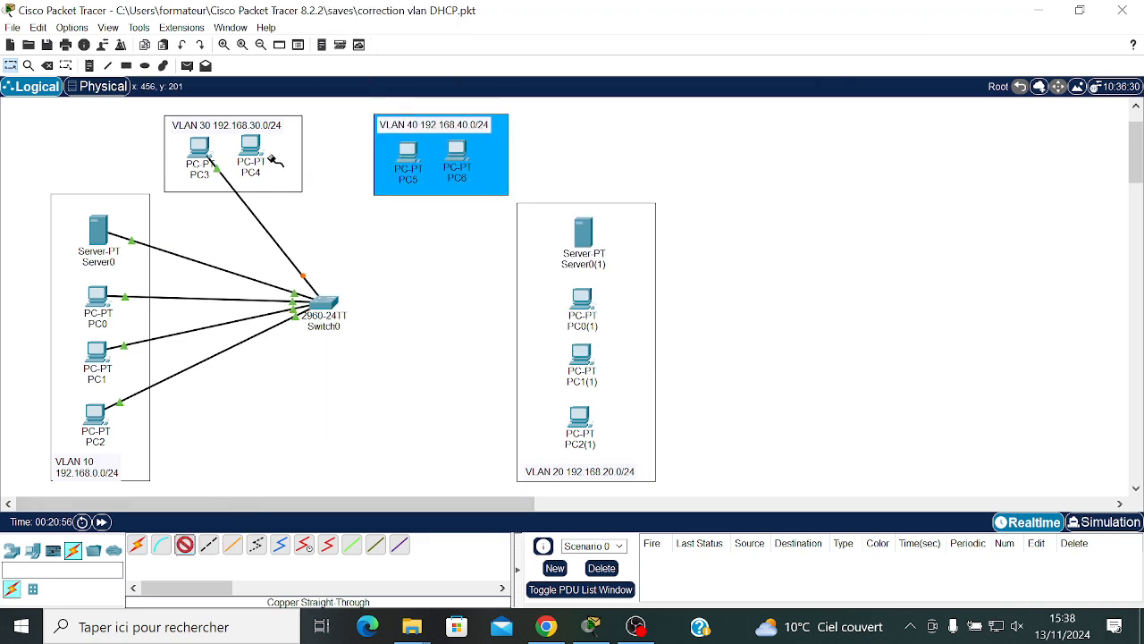
click(251, 146)
click(305, 209)
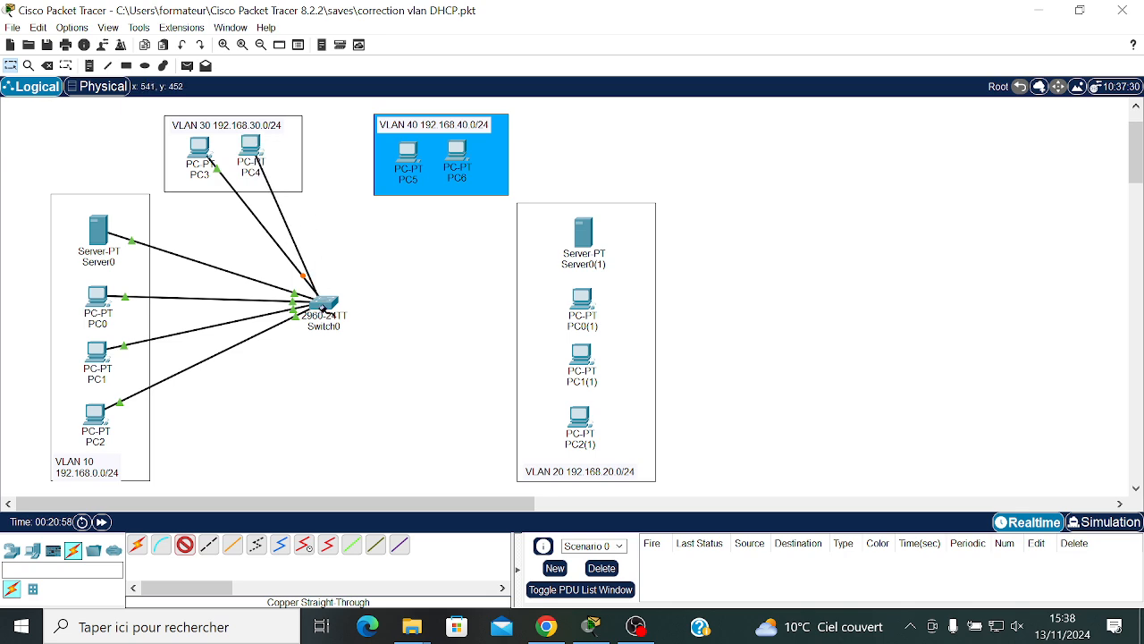
click(320, 302)
click(364, 145)
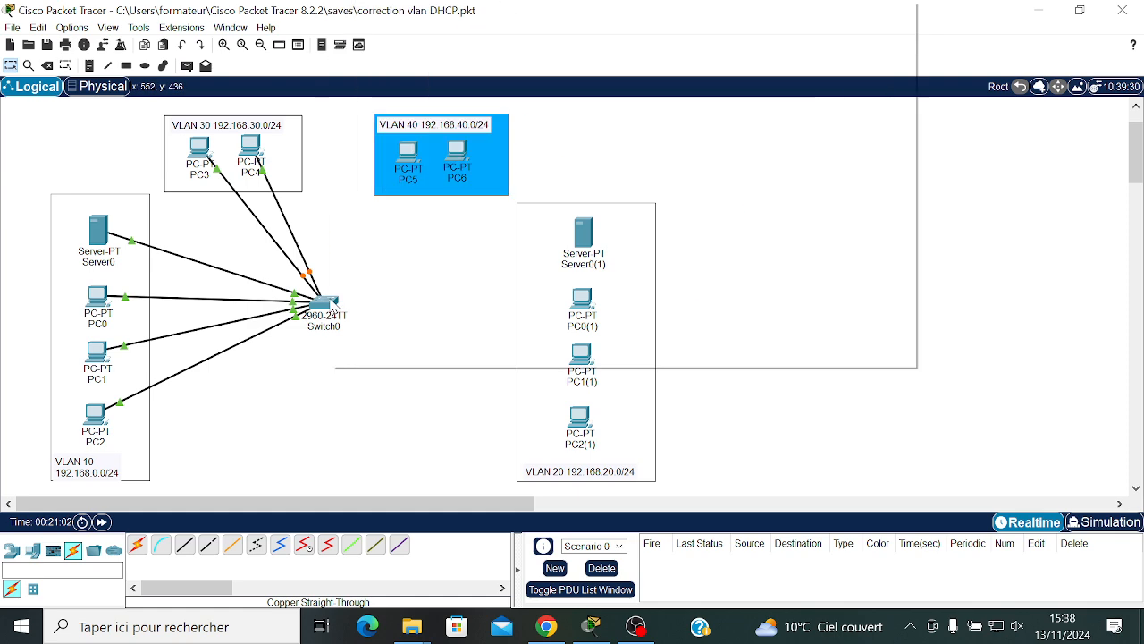
- Connect PC5's FastEthernet0 to Switch0's FastEthernet0/16 with a copper straight-through cable
mouse_move(333, 305)
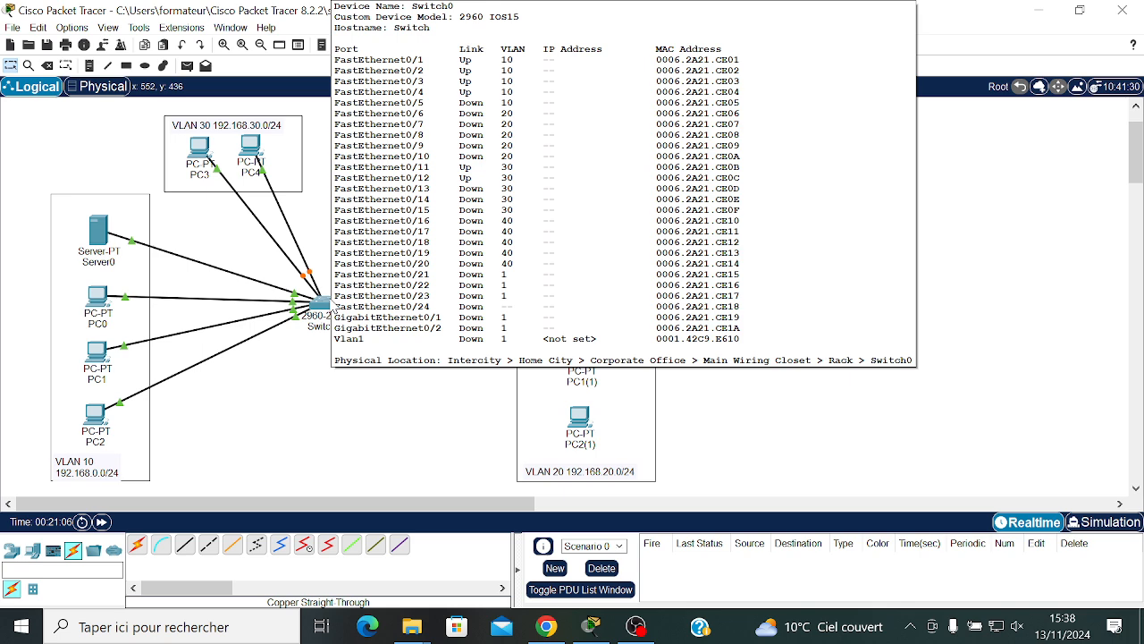
click(185, 544)
click(410, 159)
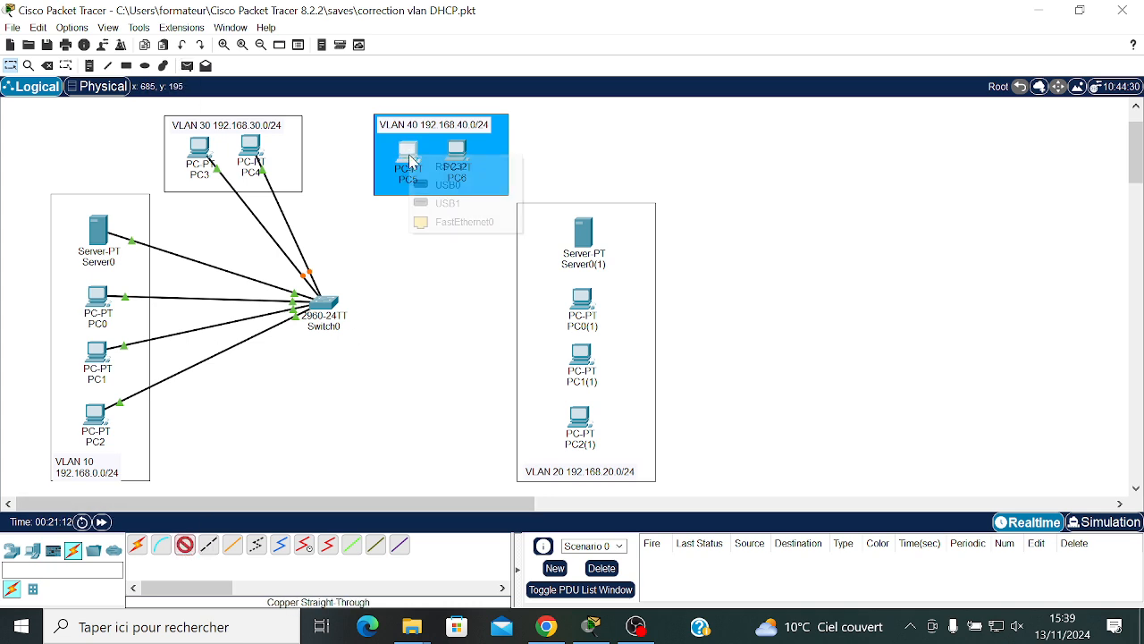
click(452, 221)
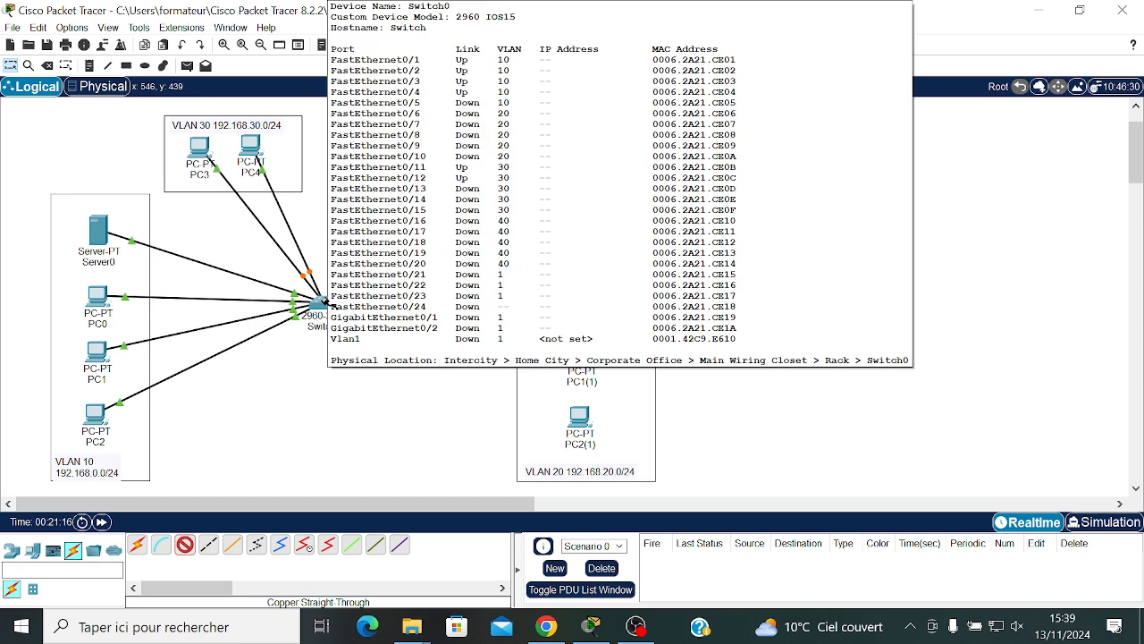
click(326, 301)
click(362, 195)
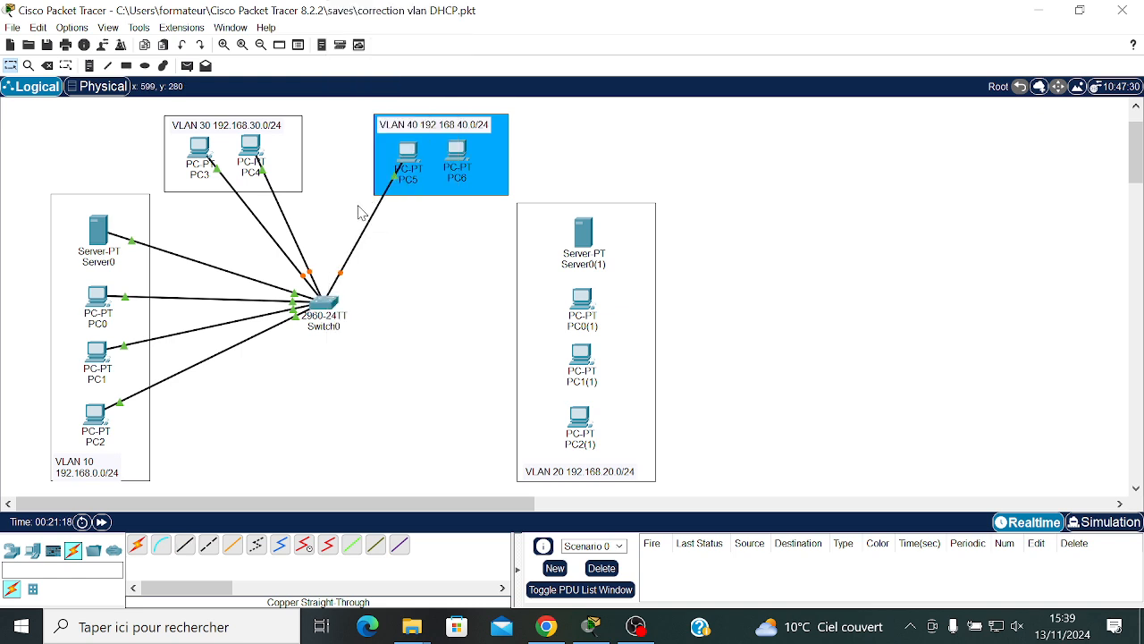
- Connect PC6's FastEthernet0 to Switch0's FastEthernet0/17 with a copper straight-through cable and save the topology file
click(185, 545)
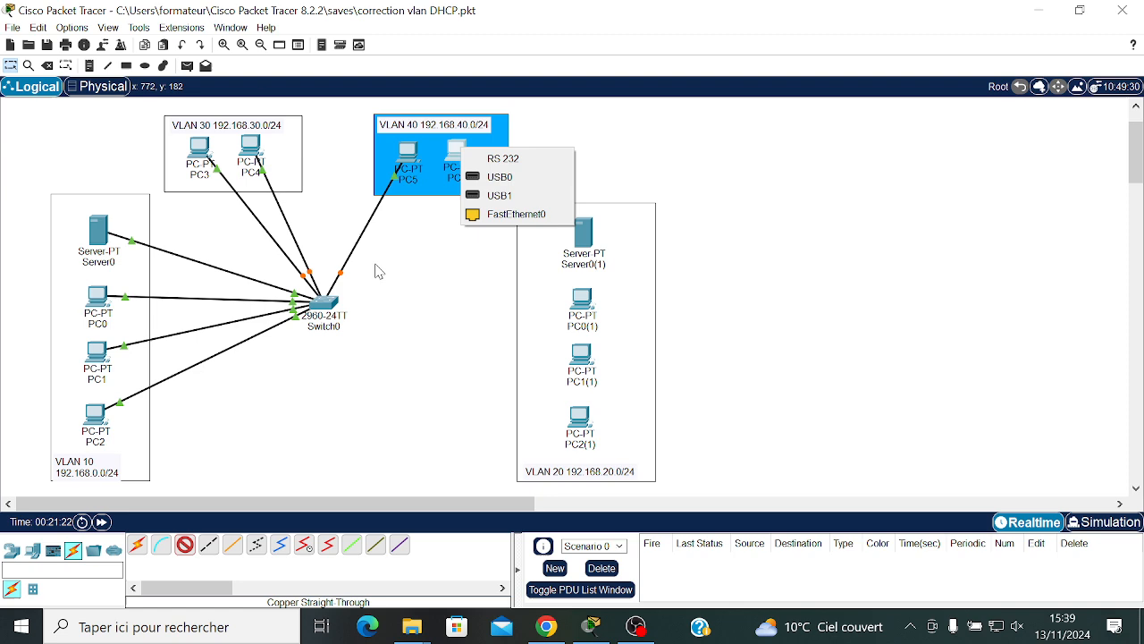
click(512, 215)
click(327, 308)
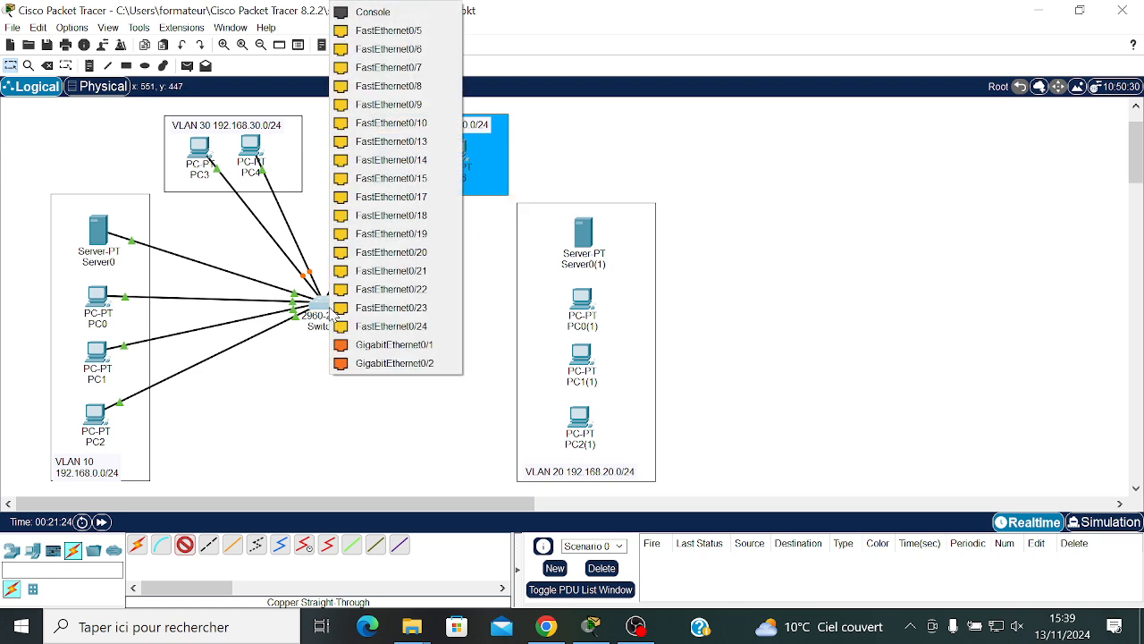
click(394, 200)
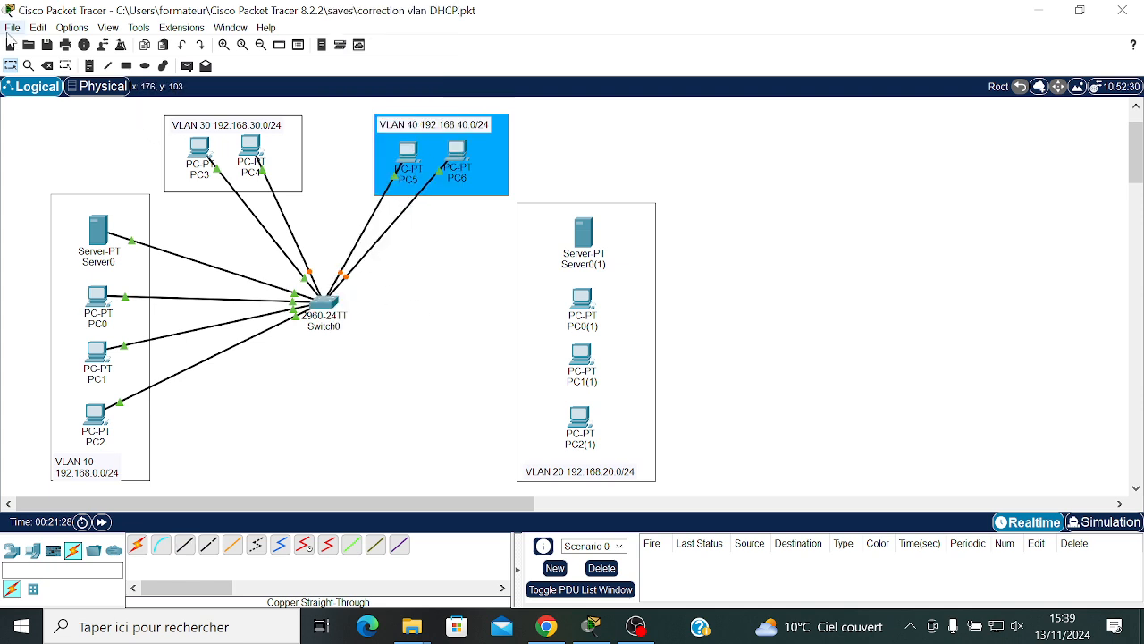
click(47, 44)
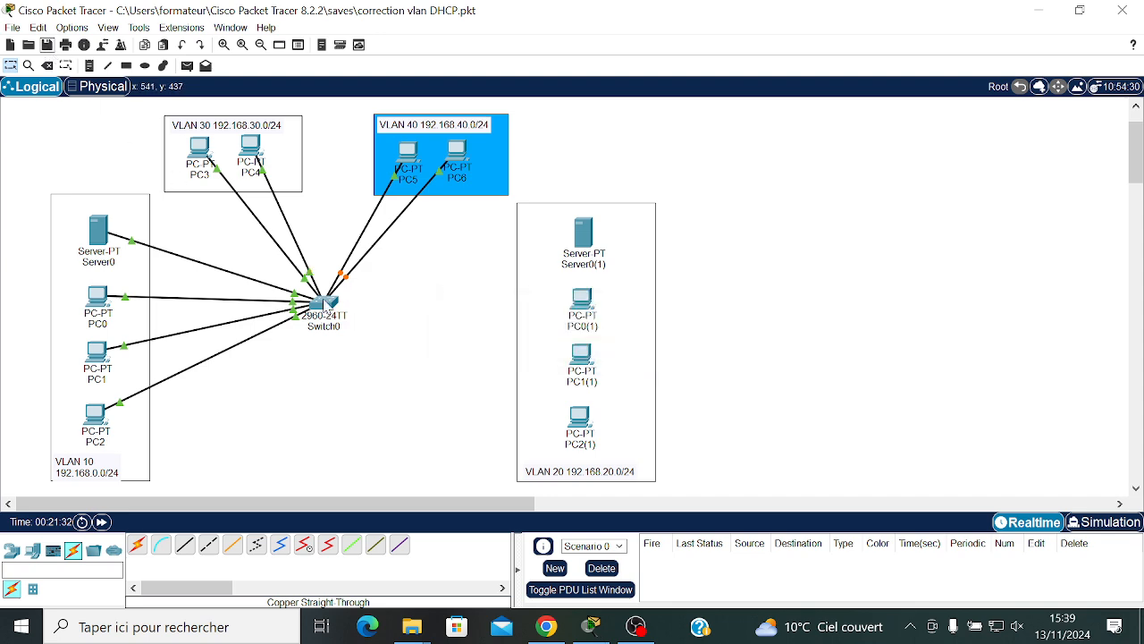
- Connect Server0(1)'s FastEthernet0 to Switch0's FastEthernet0/6 with a copper straight-through cable
mouse_move(323, 306)
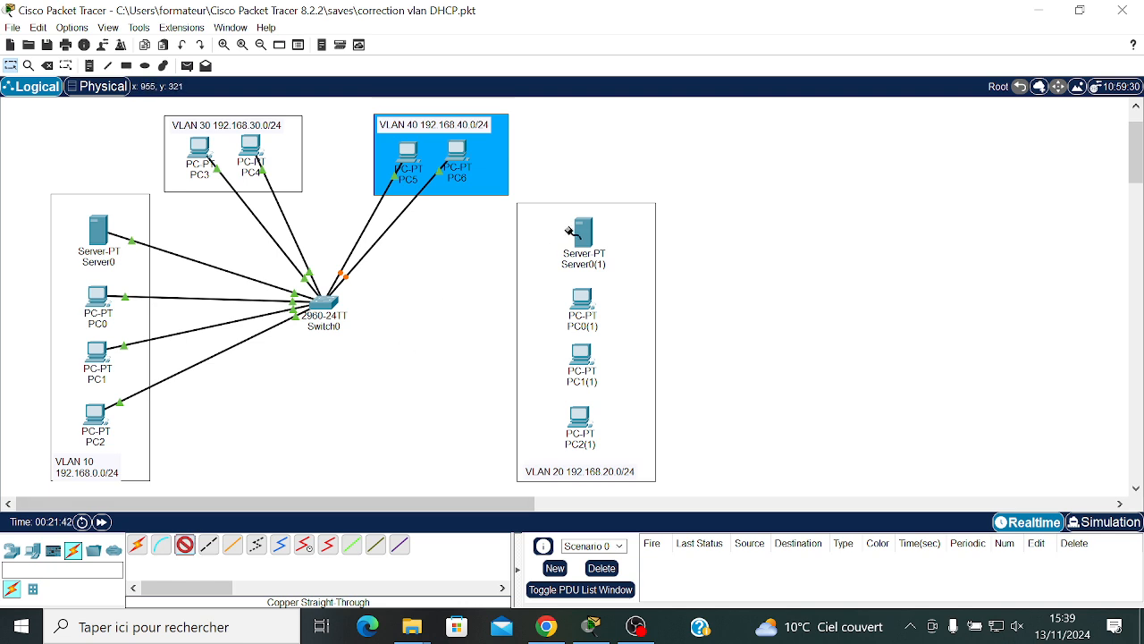
click(581, 231)
click(623, 241)
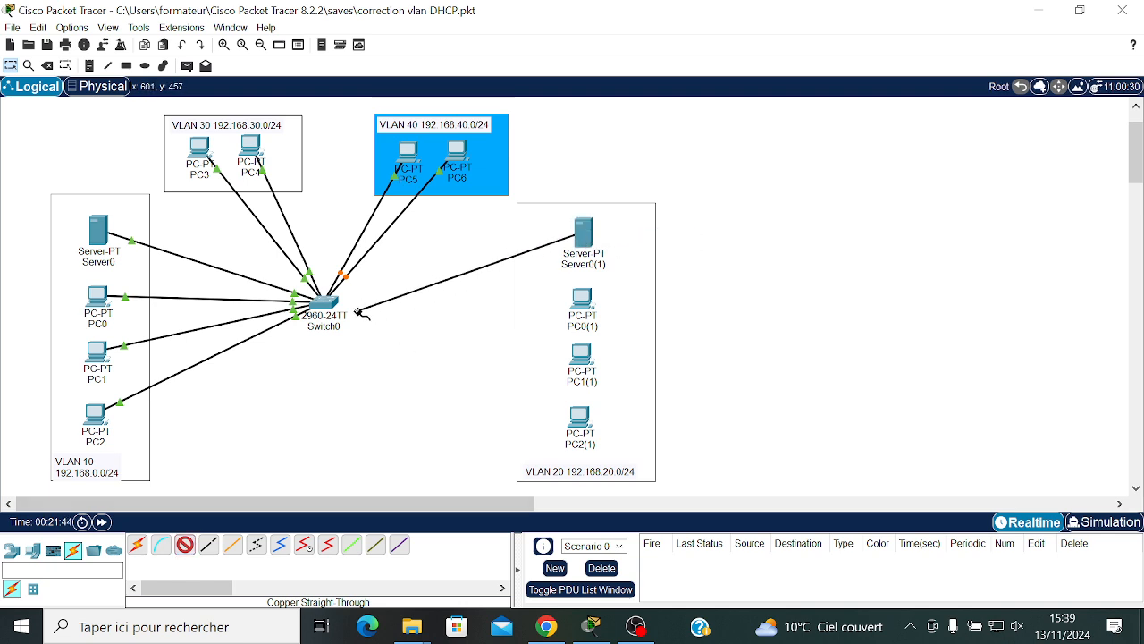
click(321, 304)
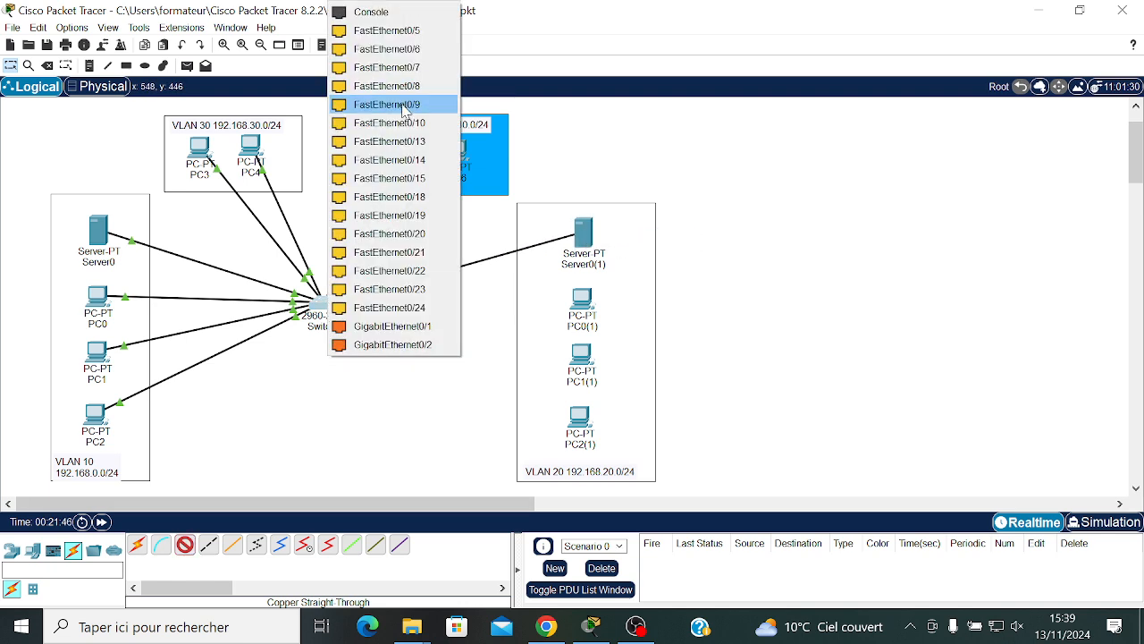
click(386, 50)
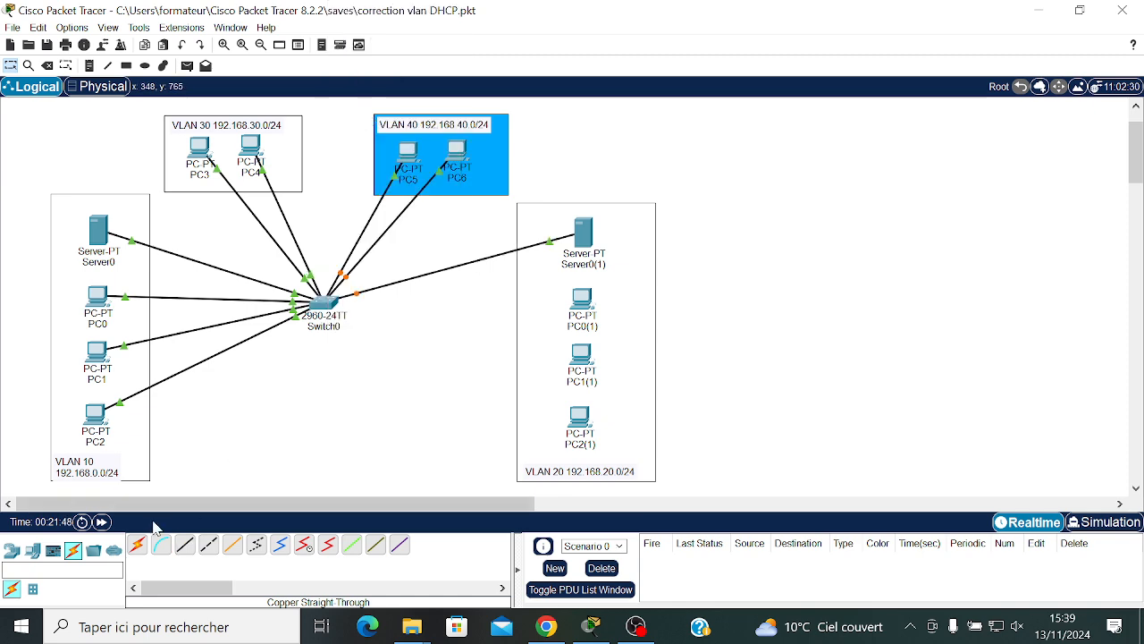
- Connect PC0(1)'s FastEthernet0 to Switch0's FastEthernet0/7 with a copper straight-through cable
click(184, 545)
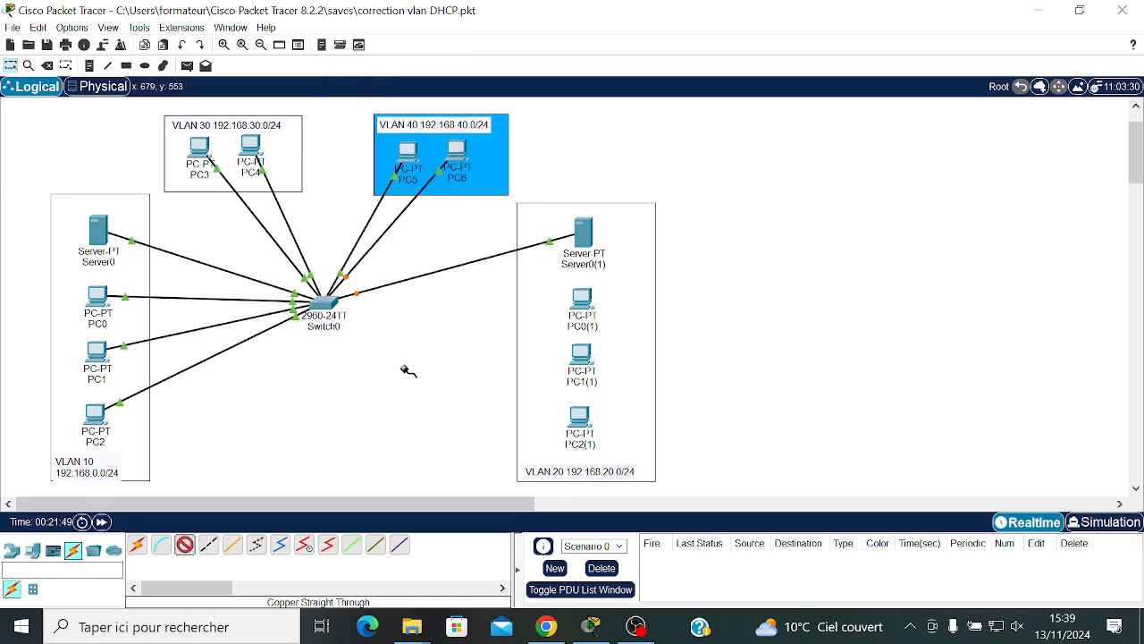
click(583, 301)
click(605, 369)
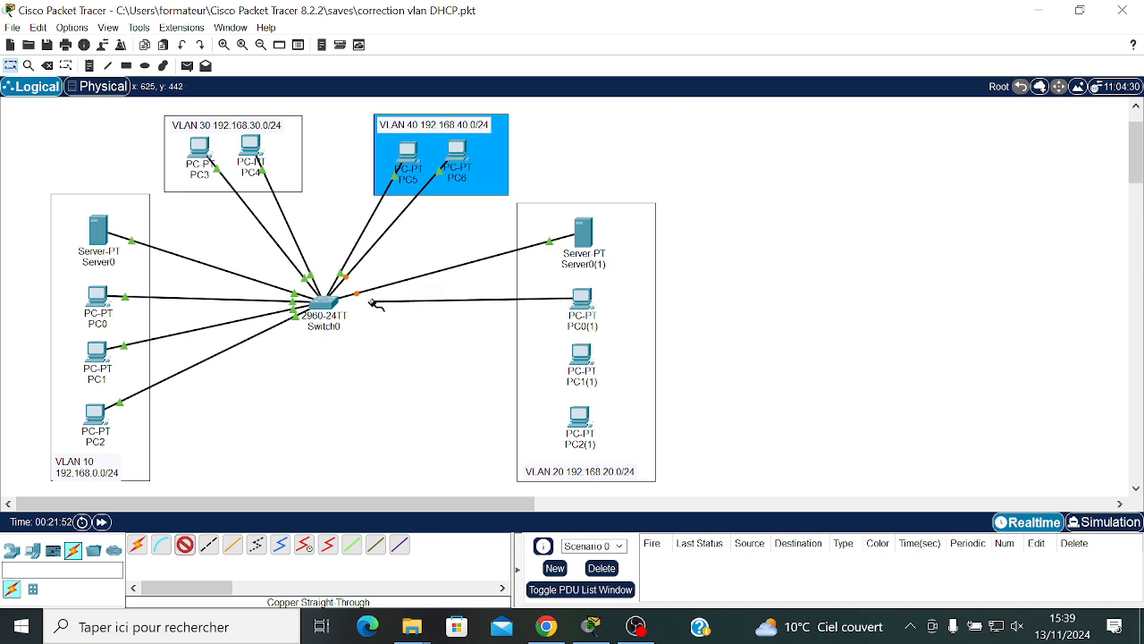
click(327, 301)
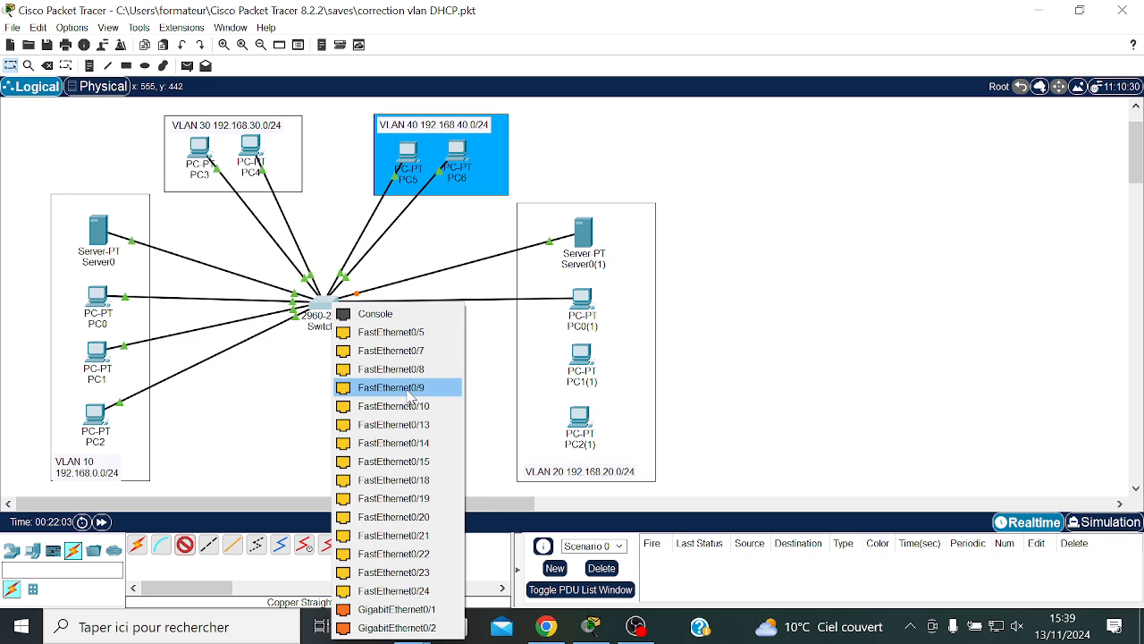
click(399, 351)
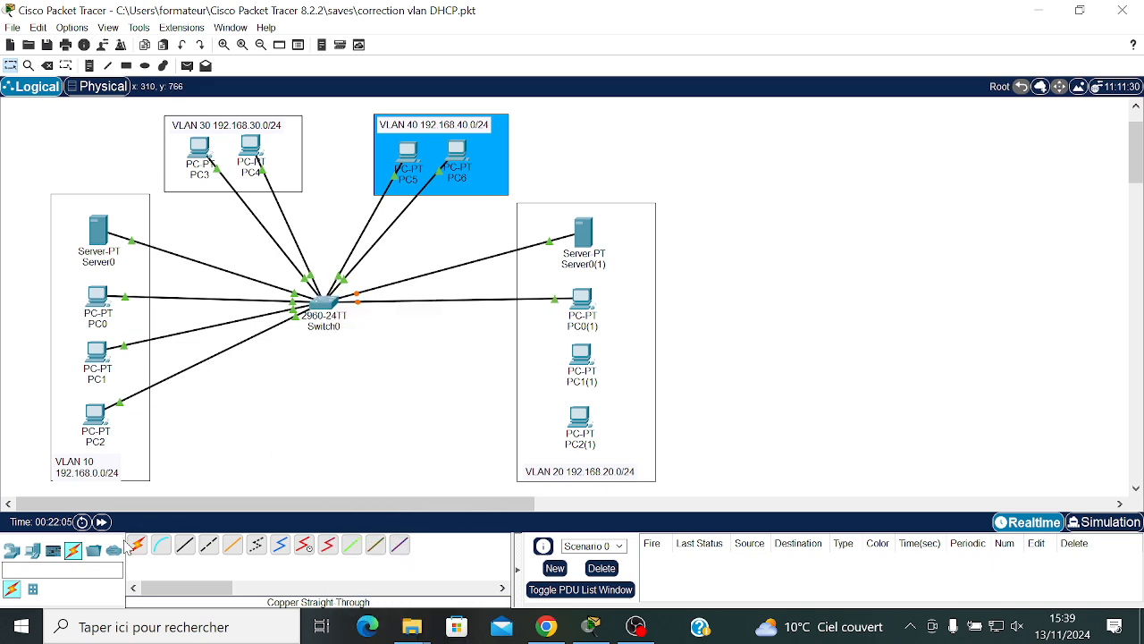
- Connect PC1(1)'s FastEthernet0 to Switch0's FastEthernet0/8 with a copper straight-through cable
click(185, 544)
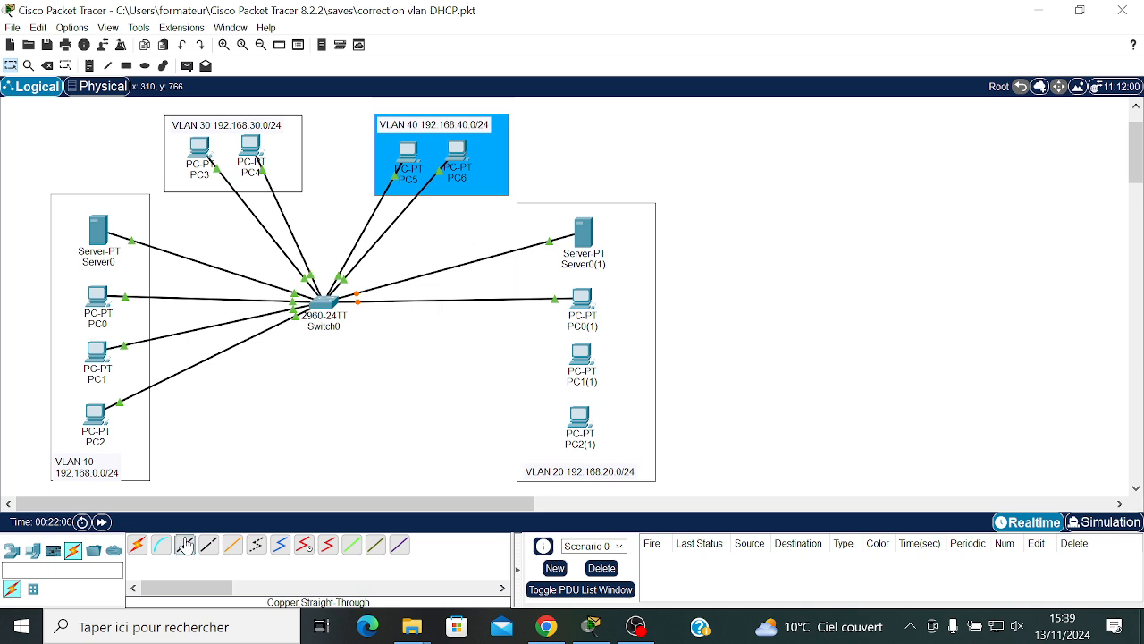
click(582, 366)
click(608, 430)
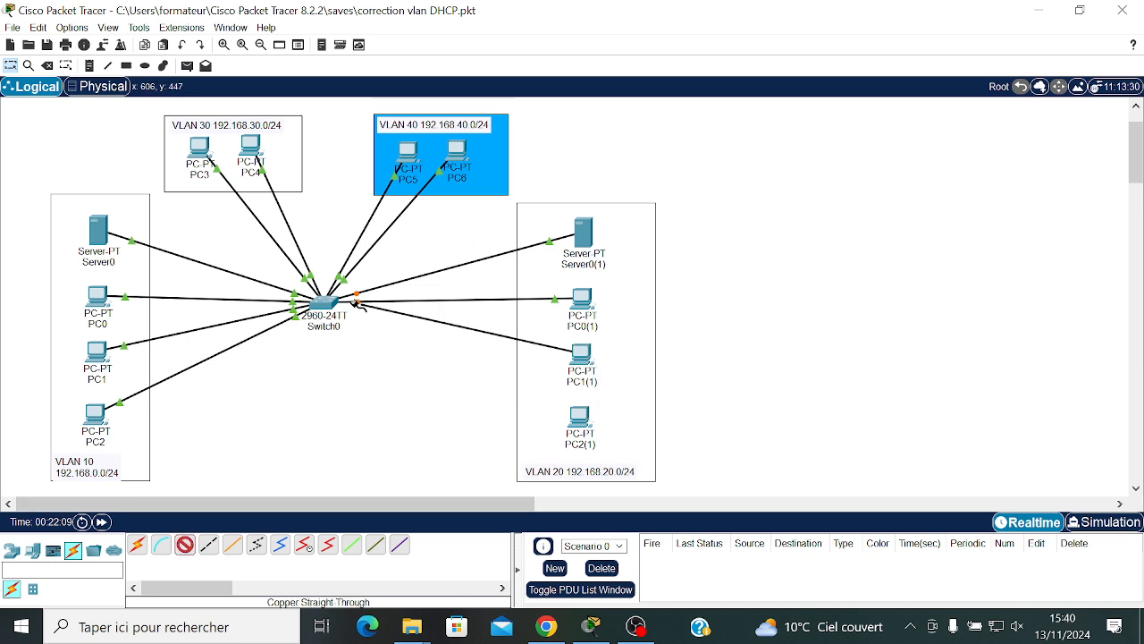
click(323, 304)
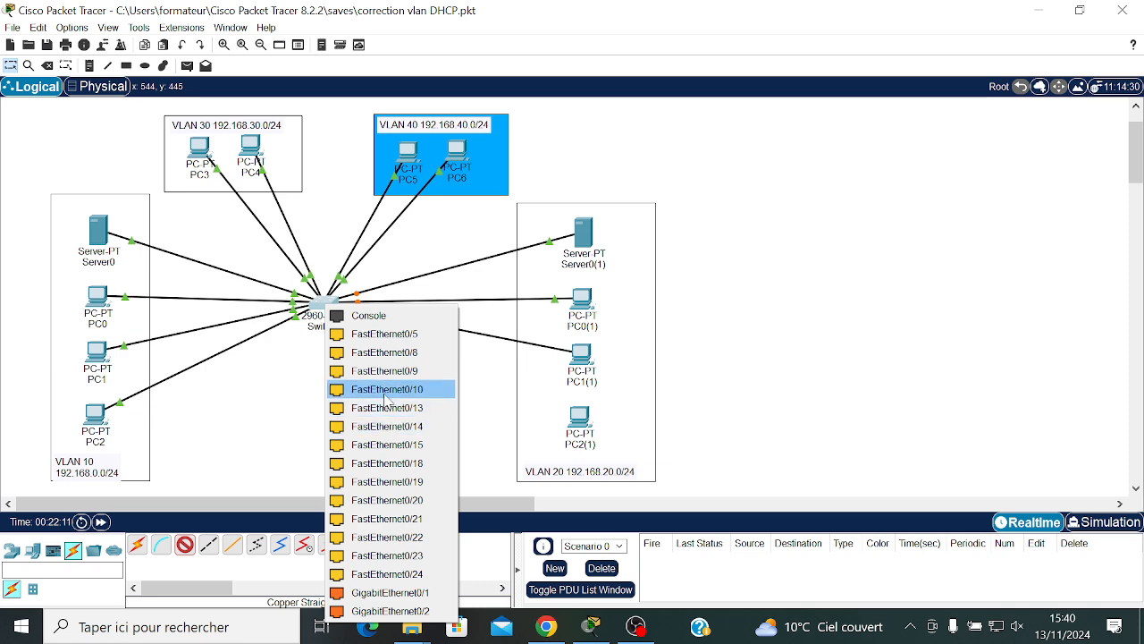
click(385, 352)
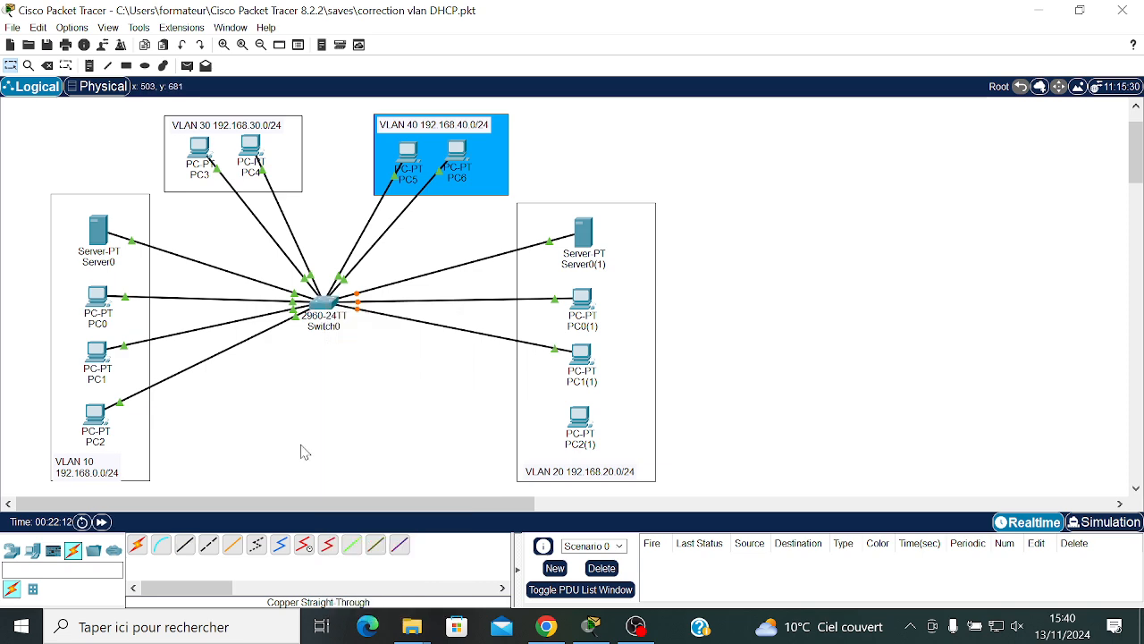
- Connect PC2(1)'s FastEthernet0 to Switch0's FastEthernet0/9 with a copper straight-through cable and save the topology file
click(185, 545)
click(579, 418)
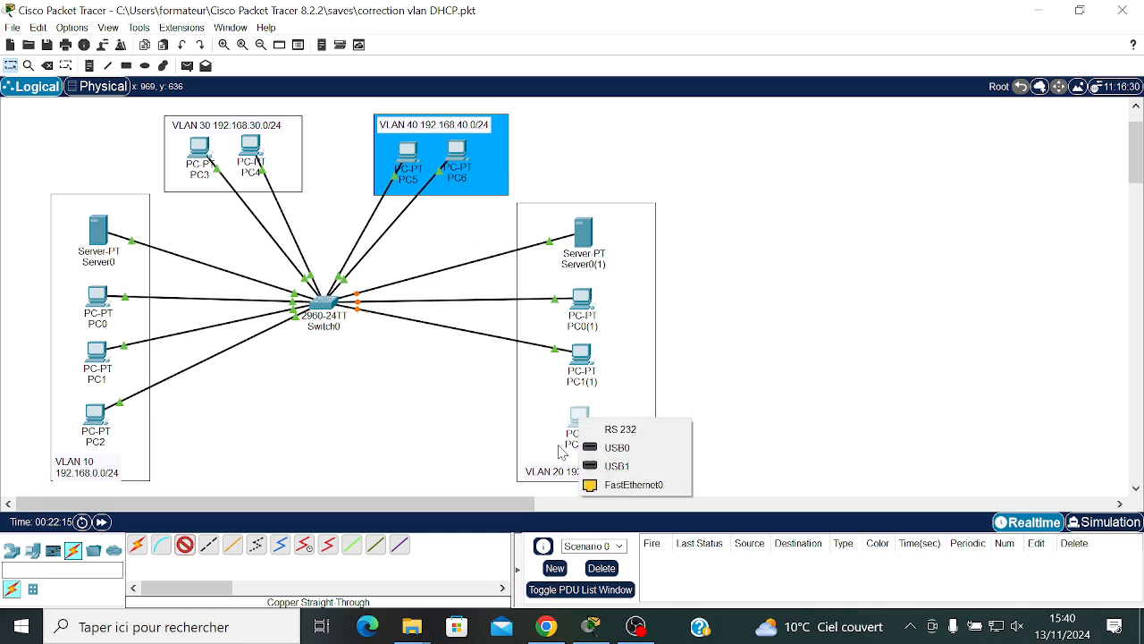
click(634, 484)
click(323, 304)
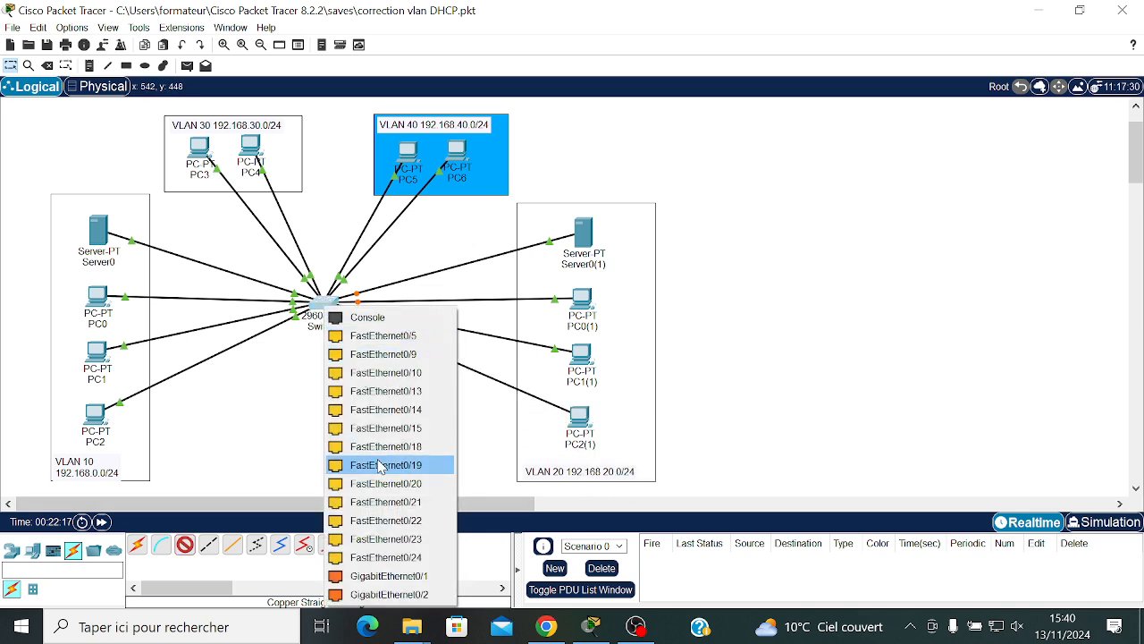
click(379, 356)
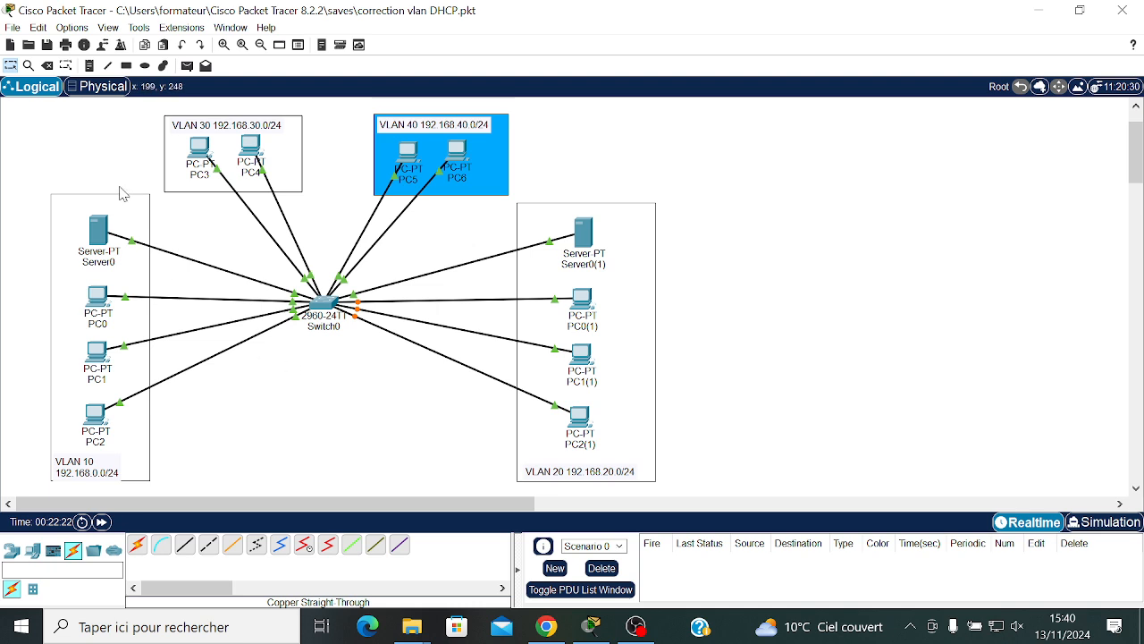
click(47, 45)
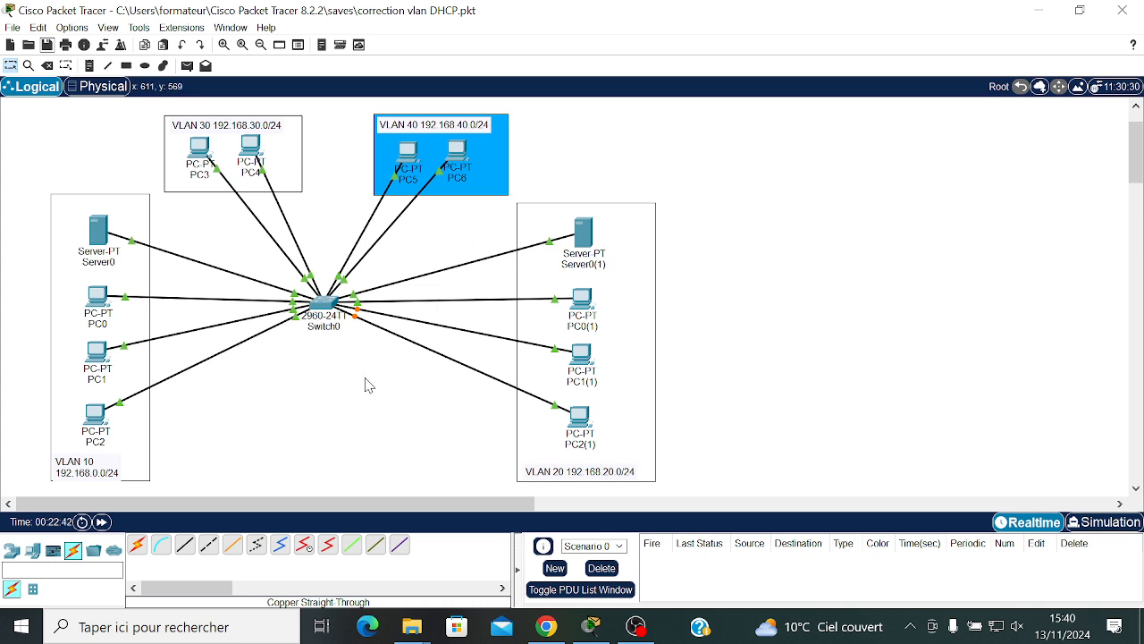
click(46, 45)
- Give PC3 the static IPv4 address 192.168.30.2 with subnet mask 255.255.255.0 in its IP configuration
mouse_move(319, 310)
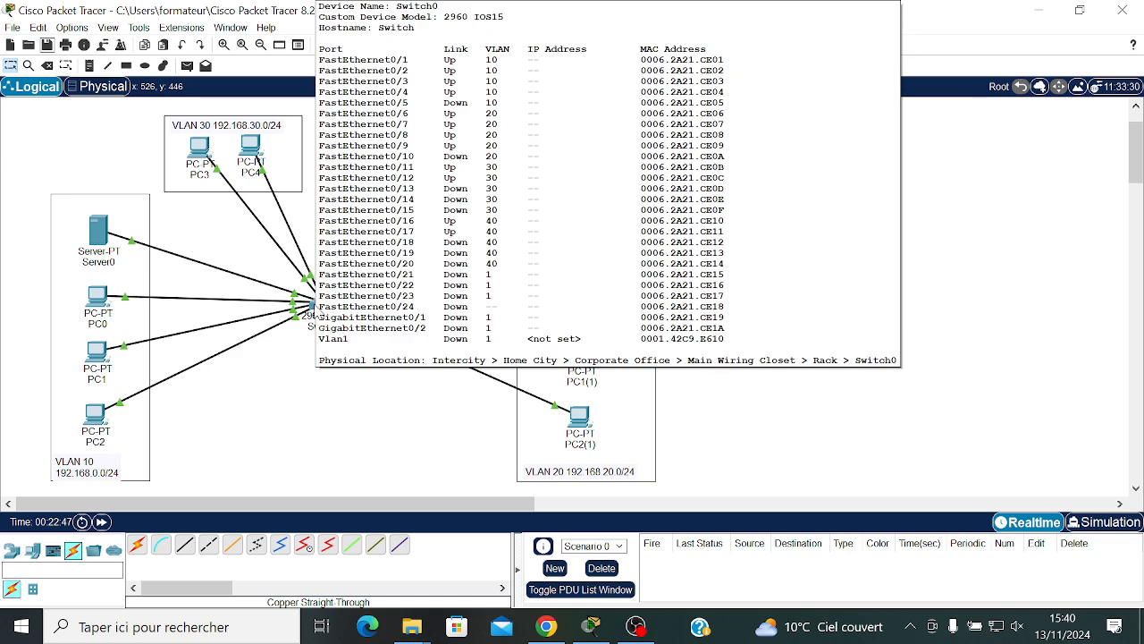
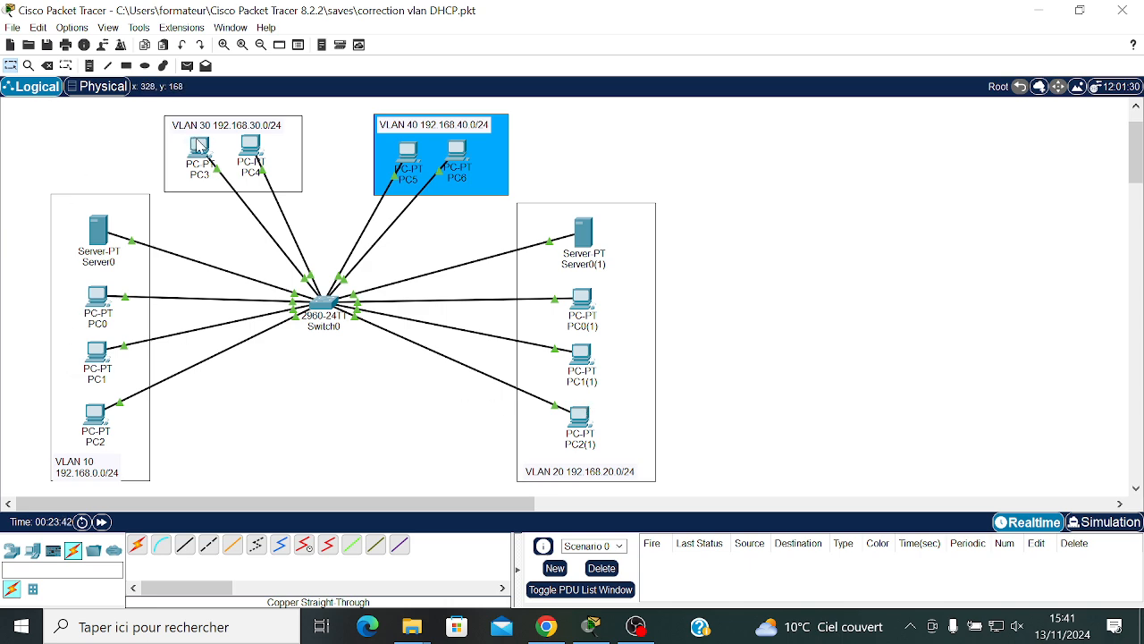
mouse_move(199, 145)
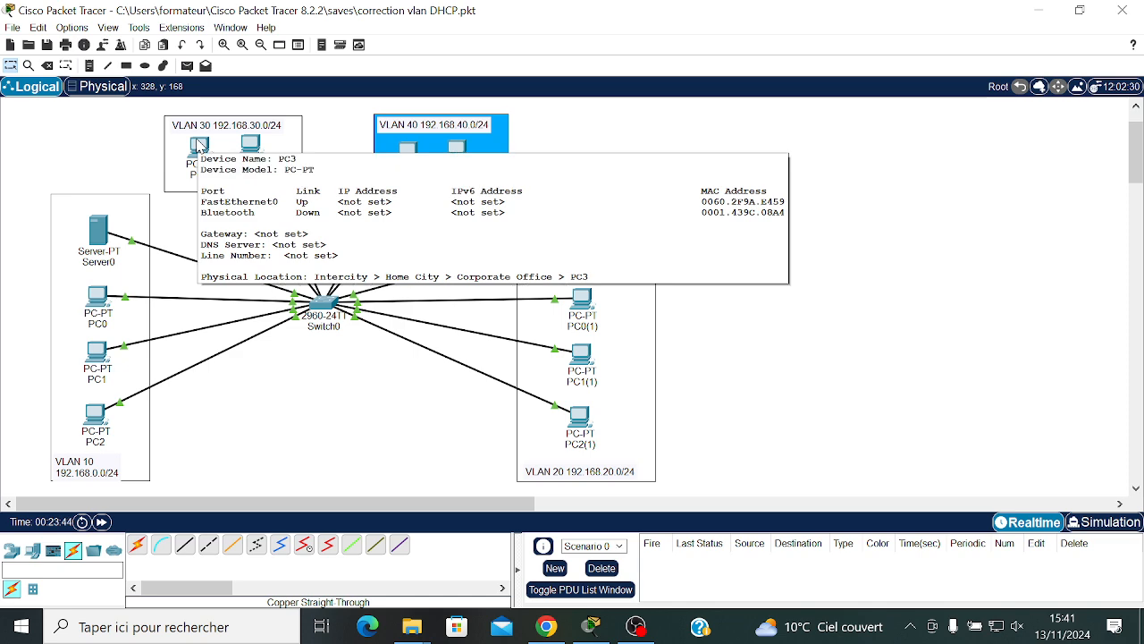
click(199, 146)
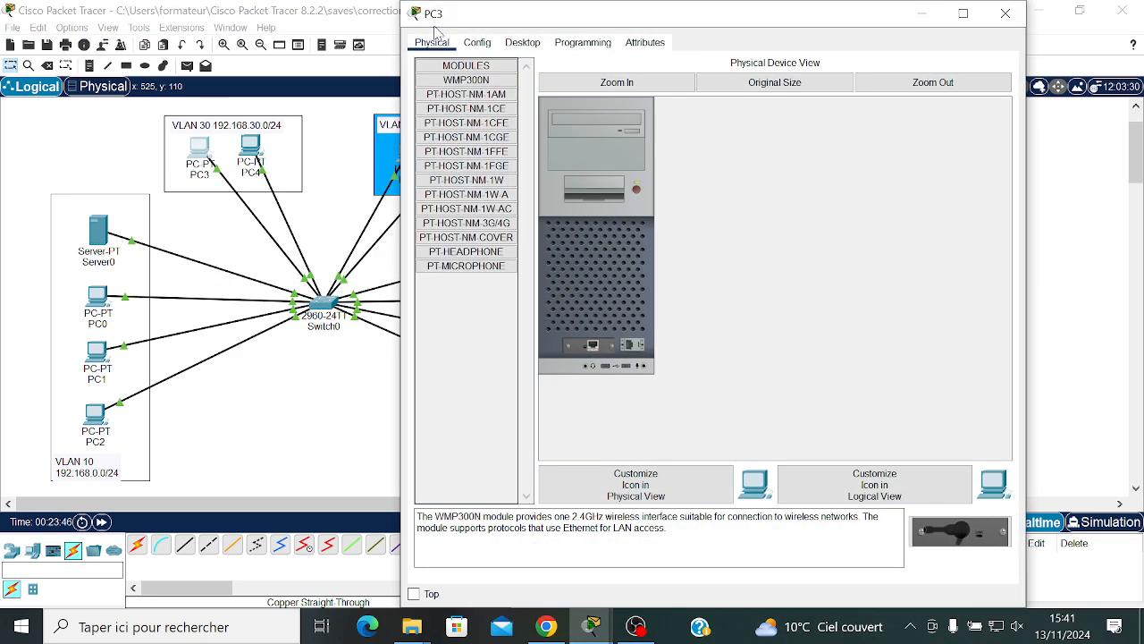
click(524, 43)
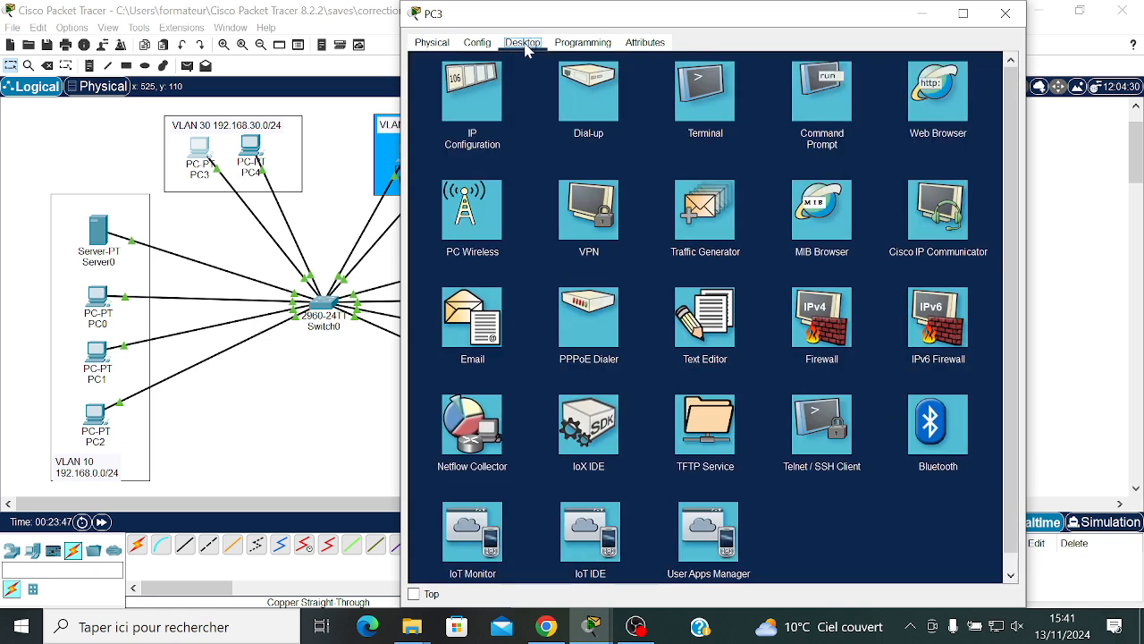
click(490, 89)
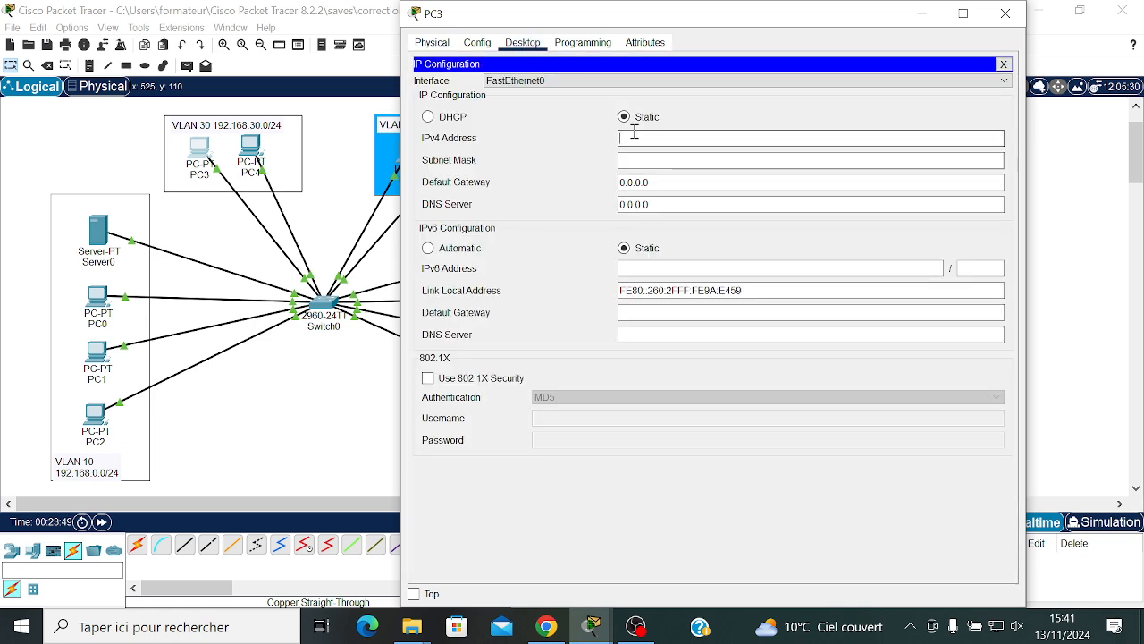
text(192)
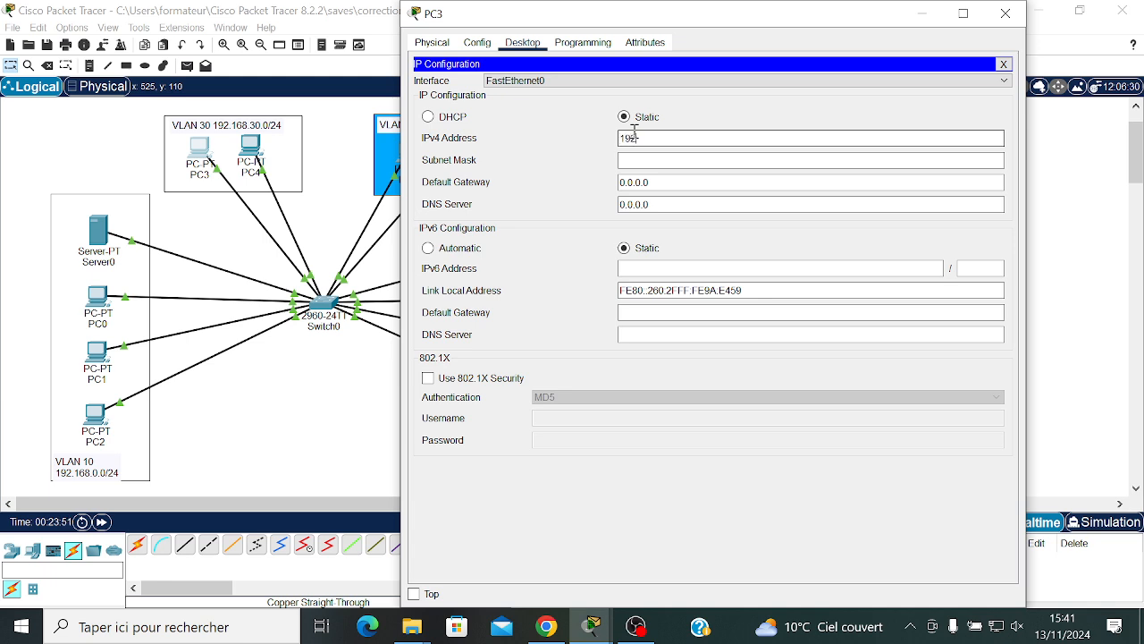
text(.168.30.)
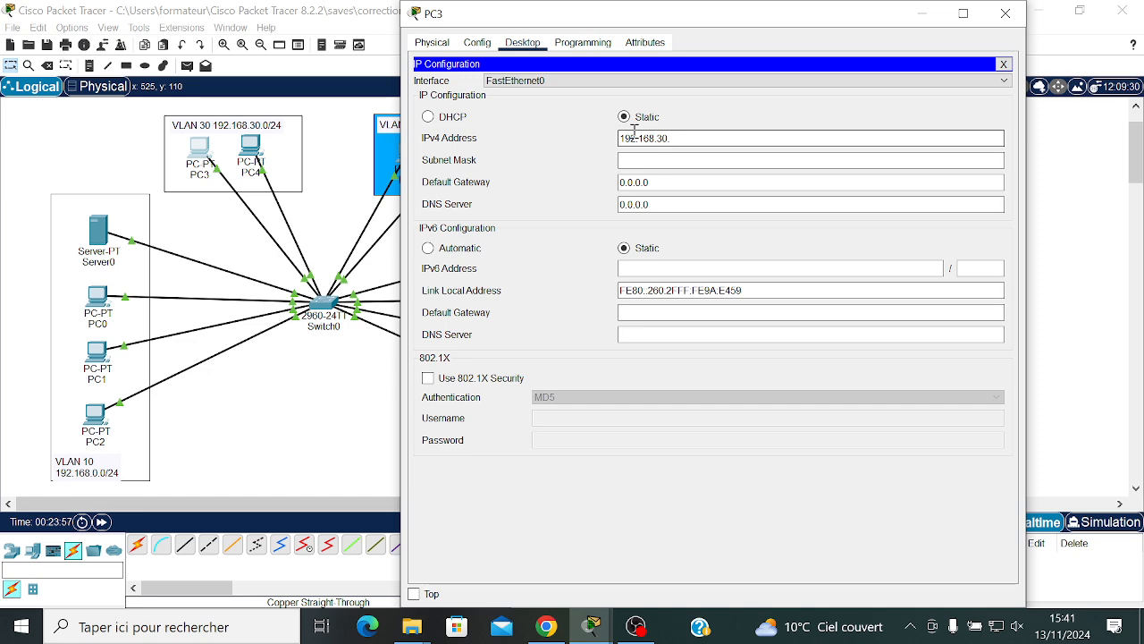
text(2)
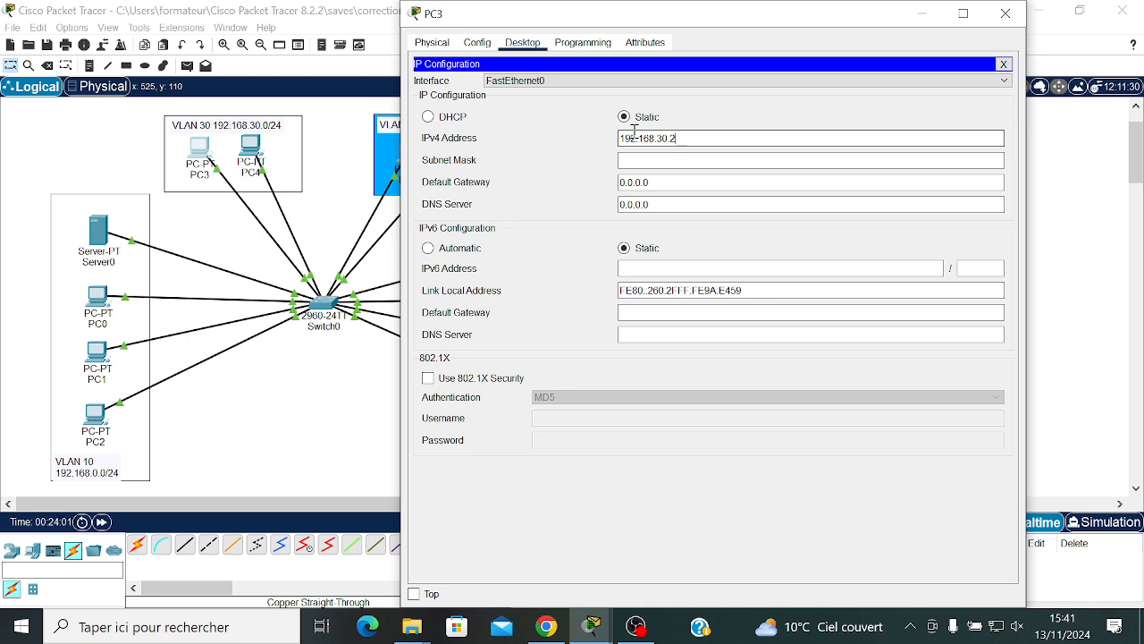
key(Tab)
- Set PC3's default gateway to 192.168.30.1 and its DNS server to 10.0.0.2
key(Tab)
text(19)
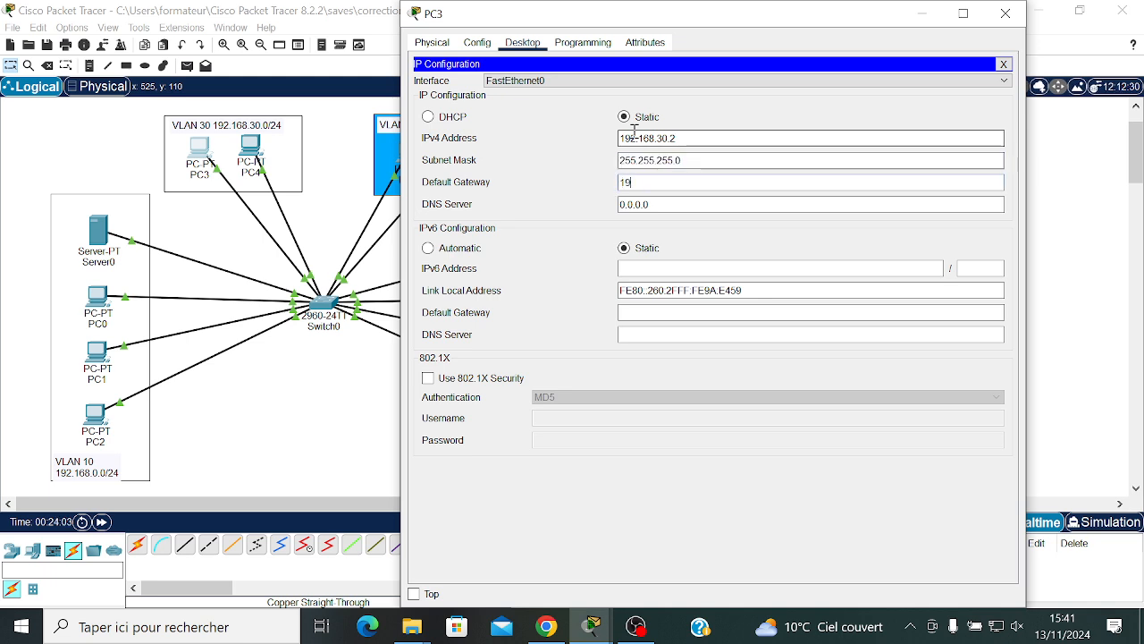
text(2.168.30)
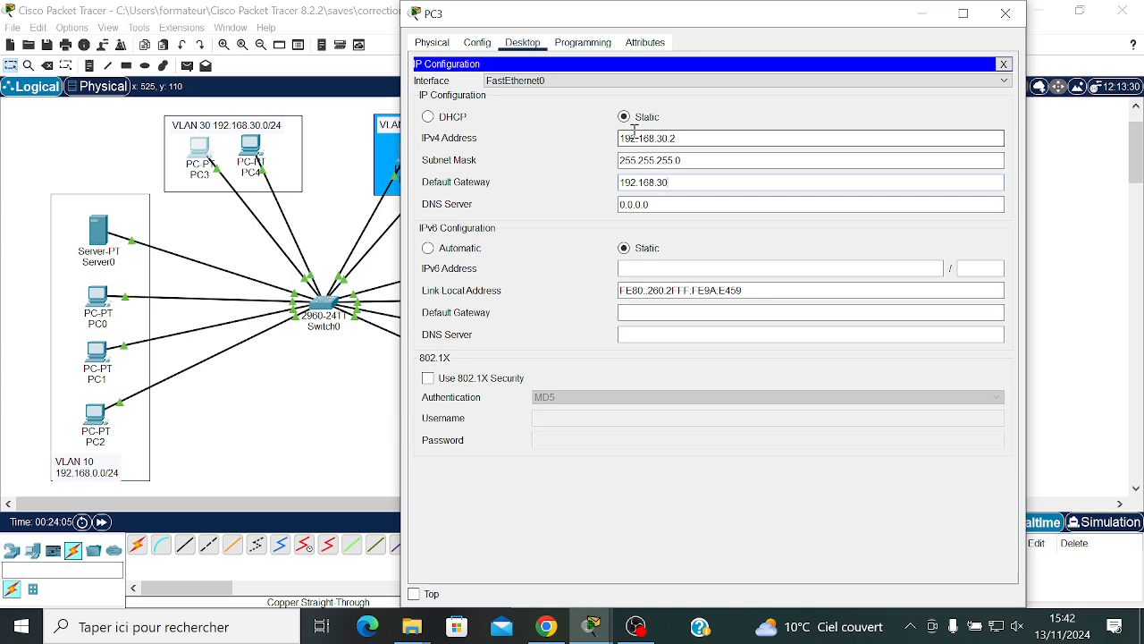
text(1)
key(BackSpace)
text(.1)
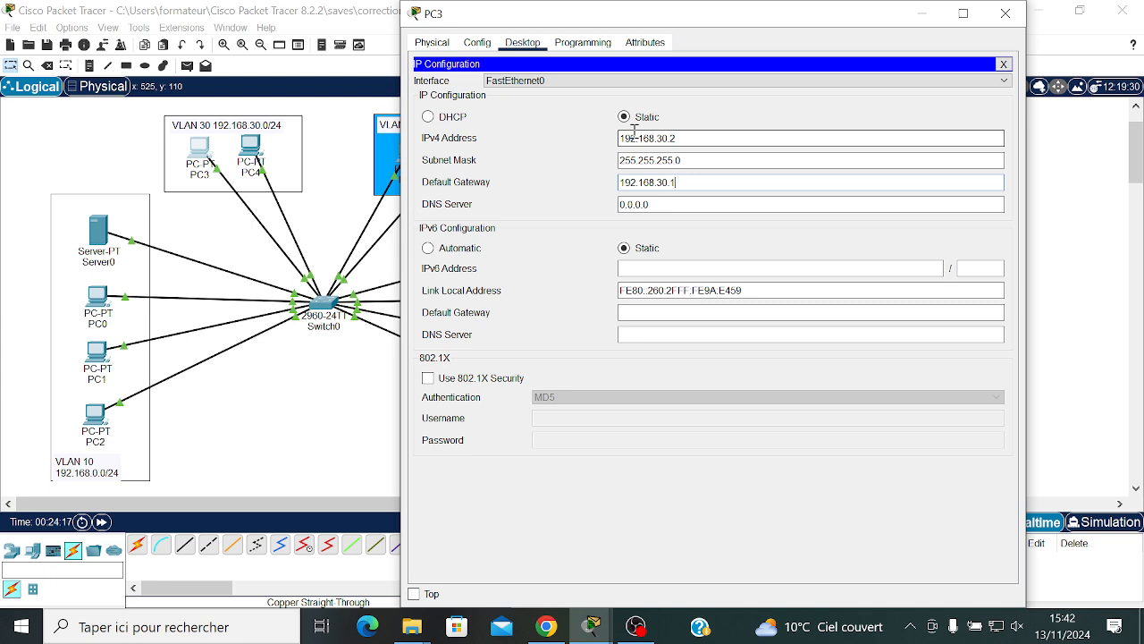
key(Tab)
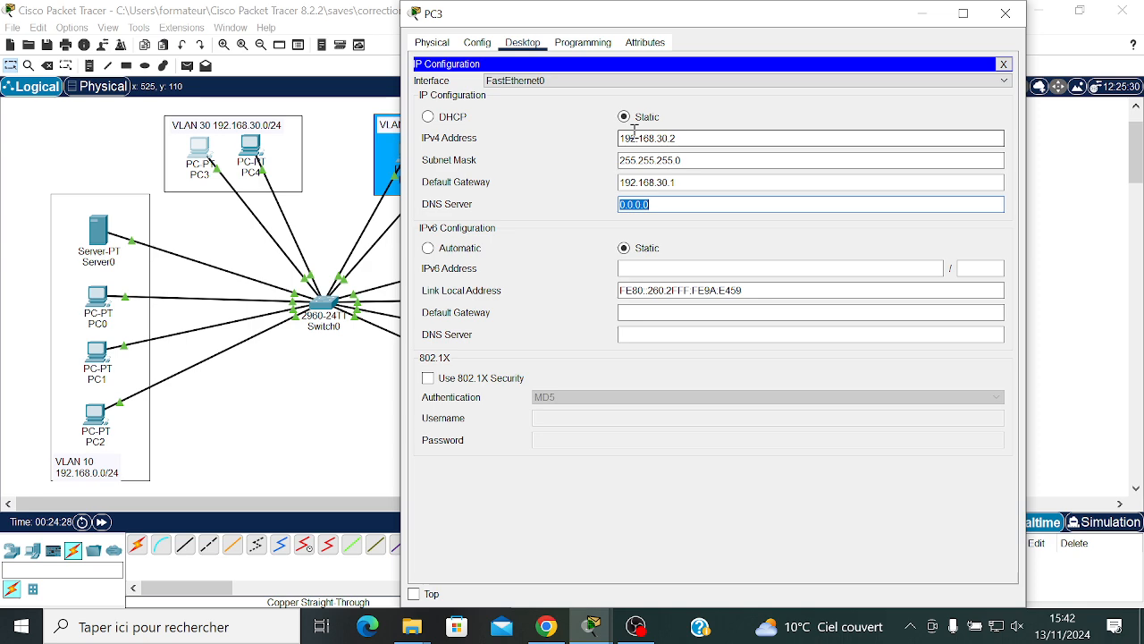
text(10.0.0.)
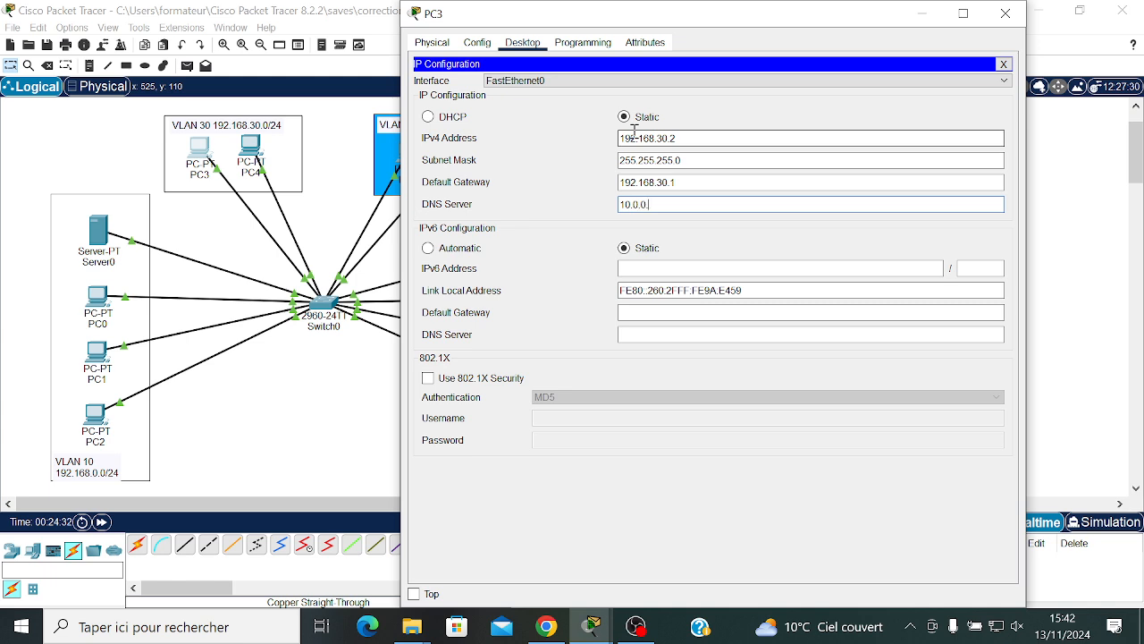
text(2)
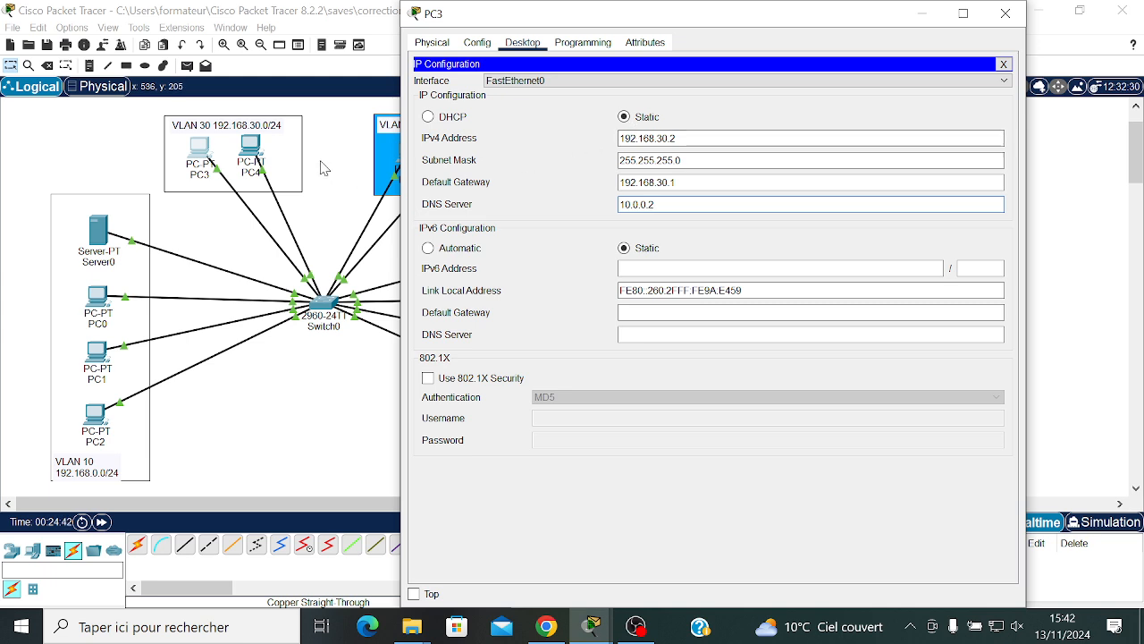
- Give PC4 the static IPv4 address 192.168.30.3 with subnet mask 255.255.255.0 in its IP configuration
click(255, 159)
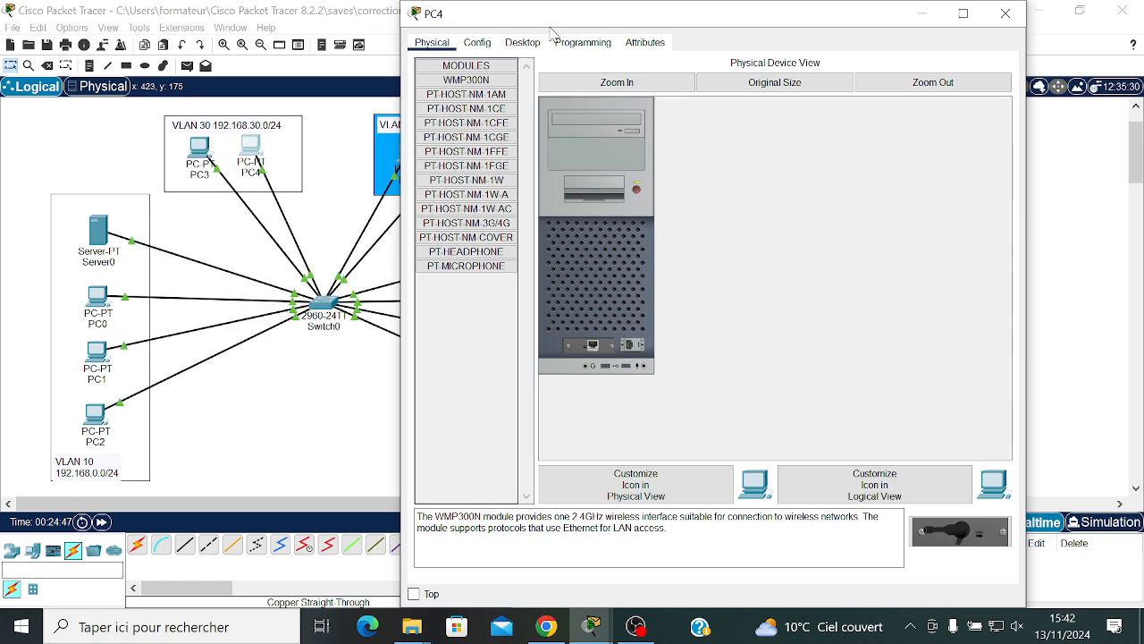
click(523, 42)
click(496, 98)
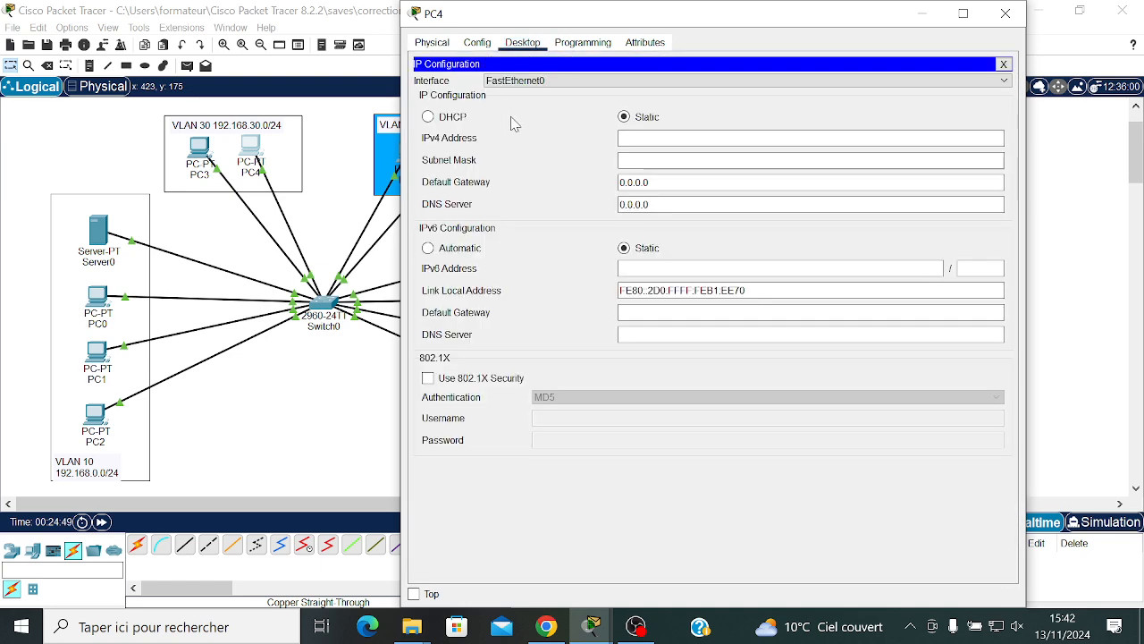
click(630, 135)
text(192.168.)
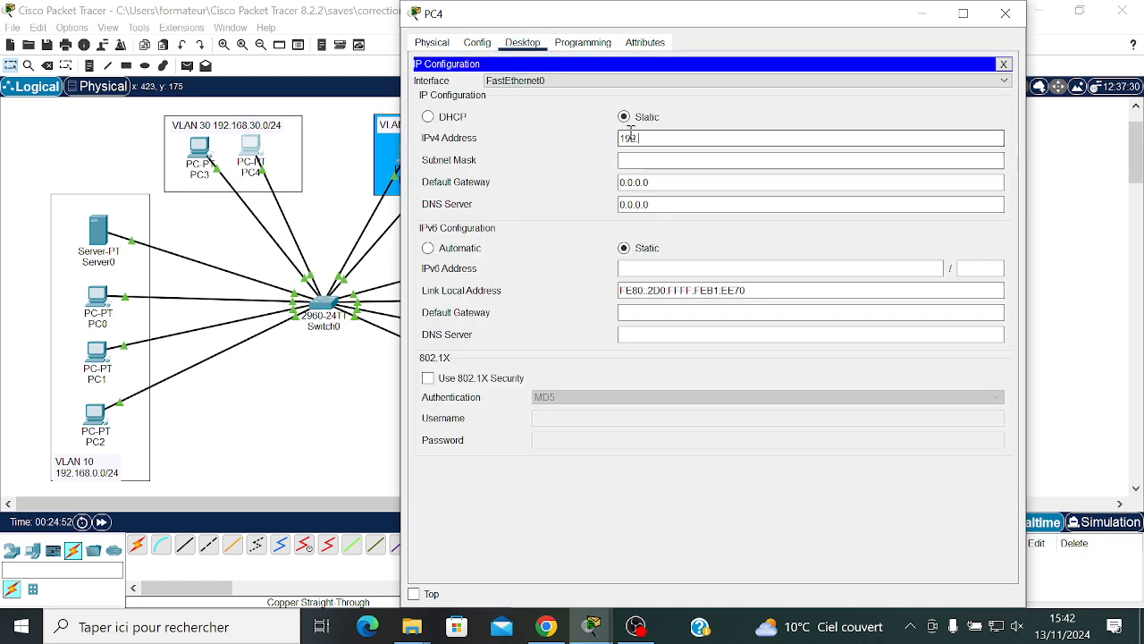
text(30.)
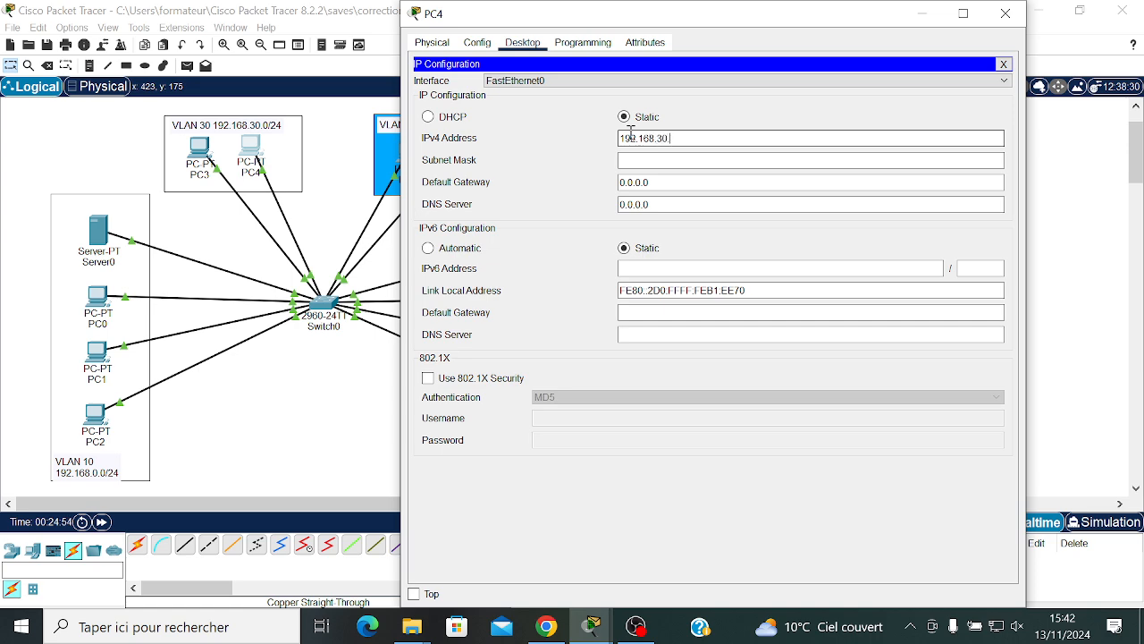
text(3)
key(Tab)
- Set PC4's default gateway to 192.168.30.1 and its DNS server to 10.0.0.2
key(Tab)
text(192.)
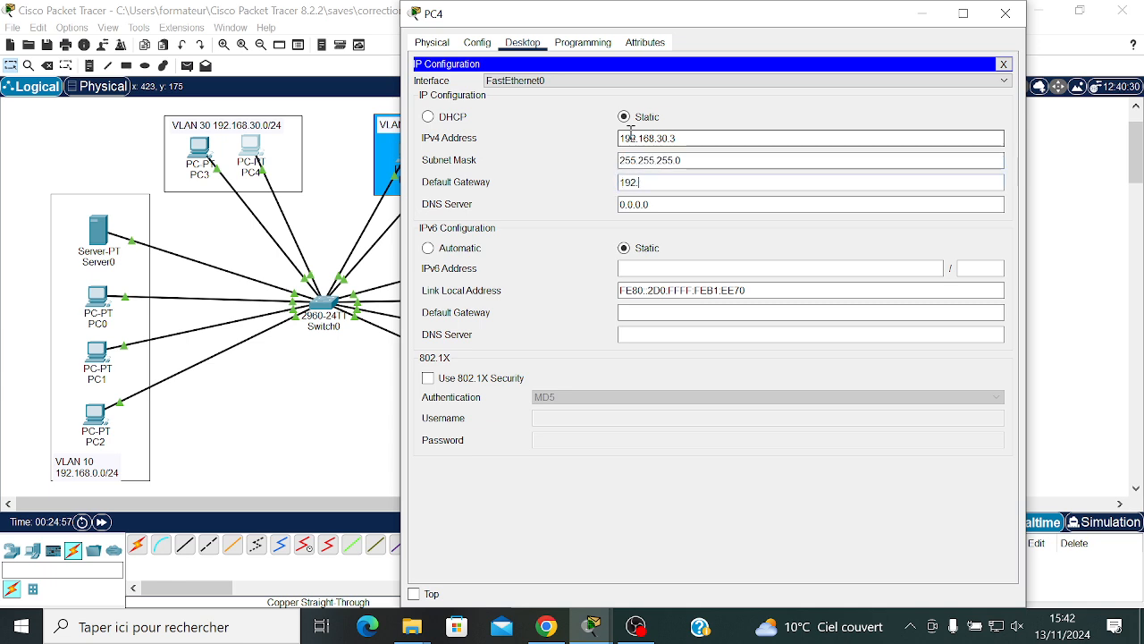
text(168.30.1)
key(Tab)
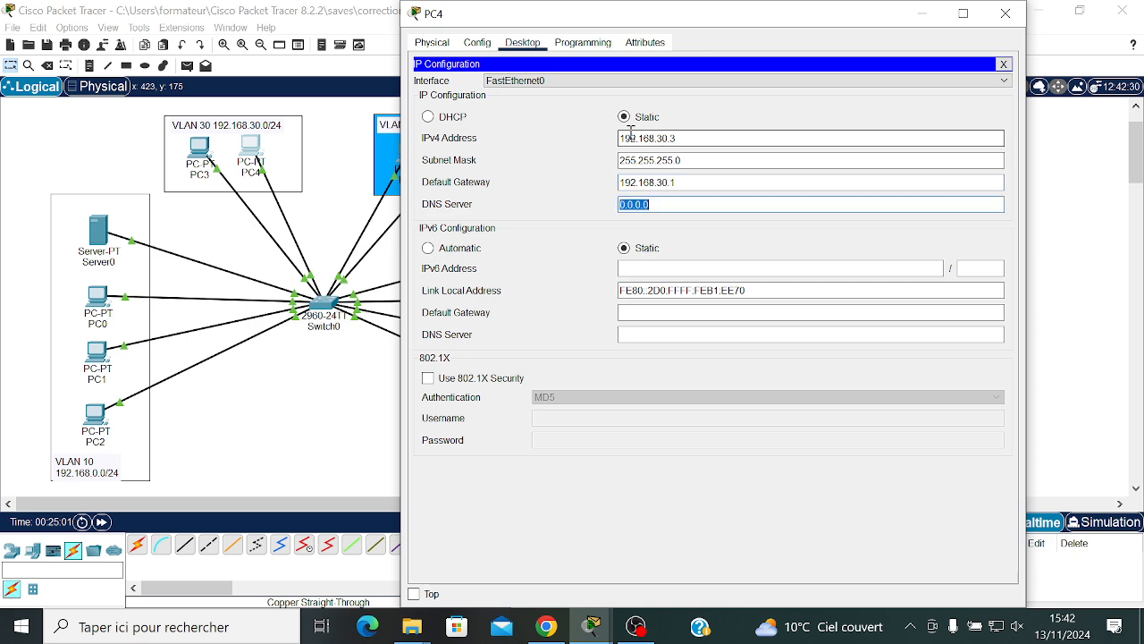
text(19)
key(BackSpace)
text(0.0.0.2)
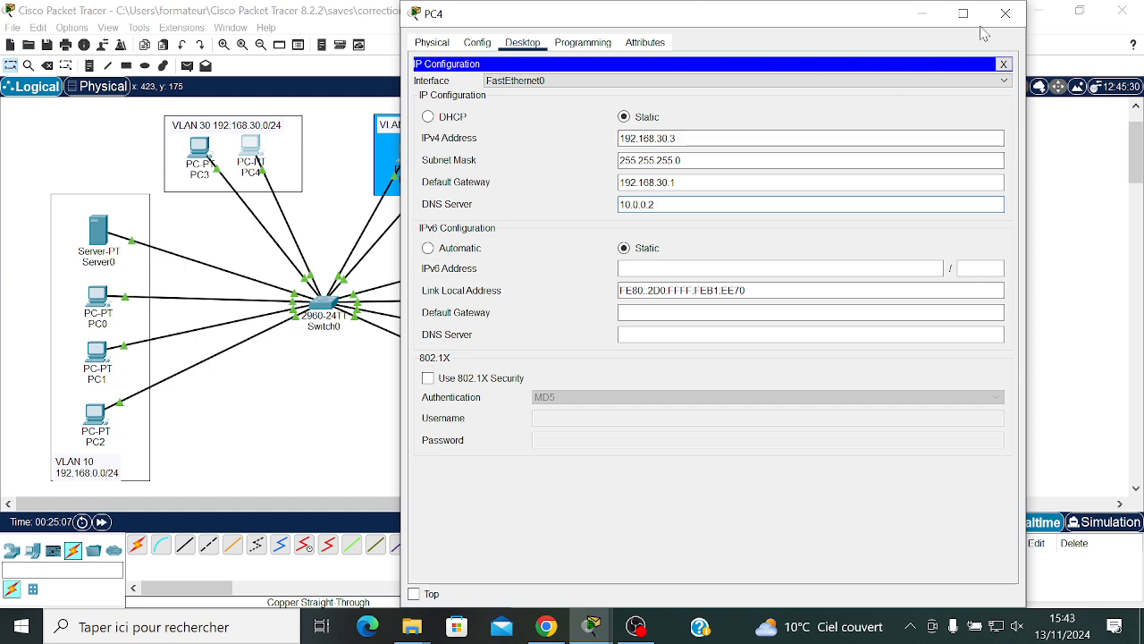
click(1005, 13)
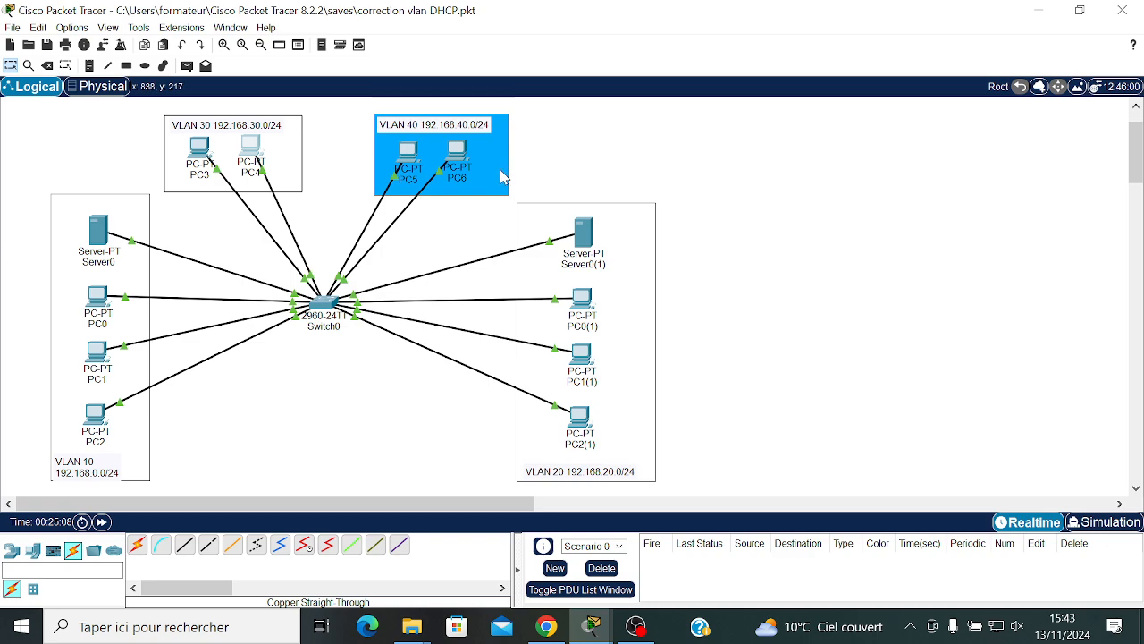
- Give PC5 the static IPv4 address 192.168.40.2 with subnet mask 255.255.255.0 in its IP configuration
click(407, 167)
click(527, 46)
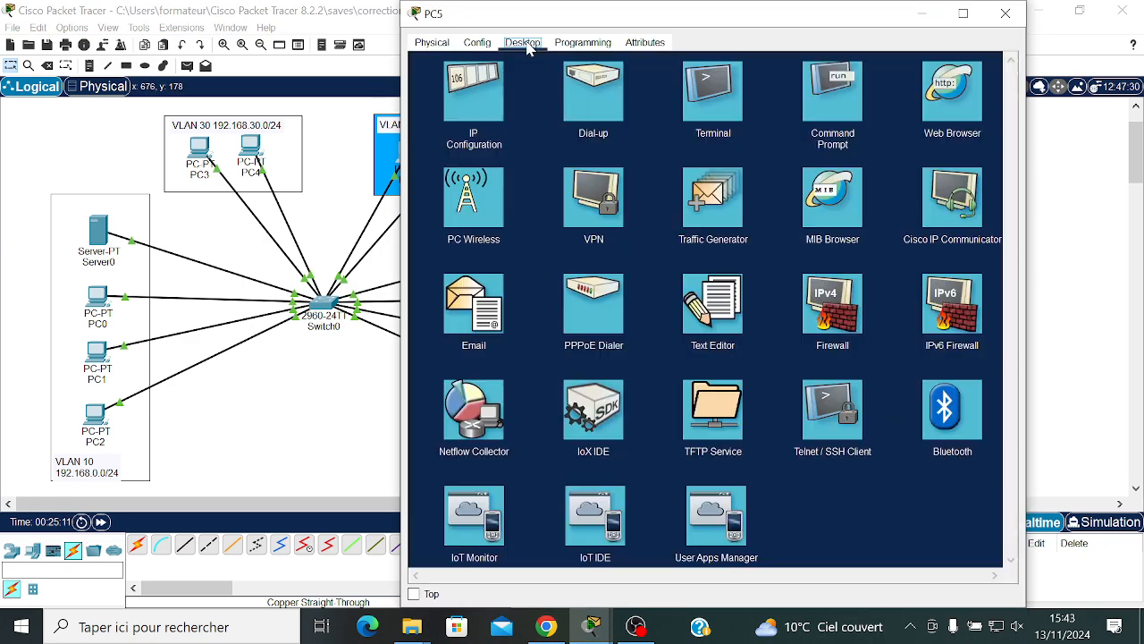
click(481, 97)
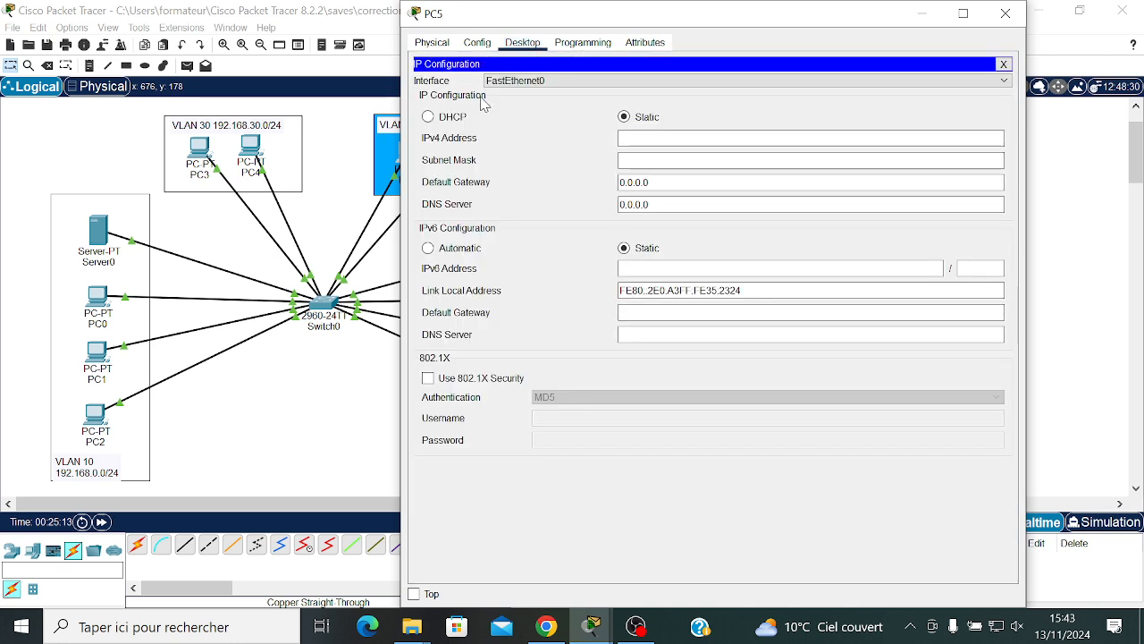
click(630, 139)
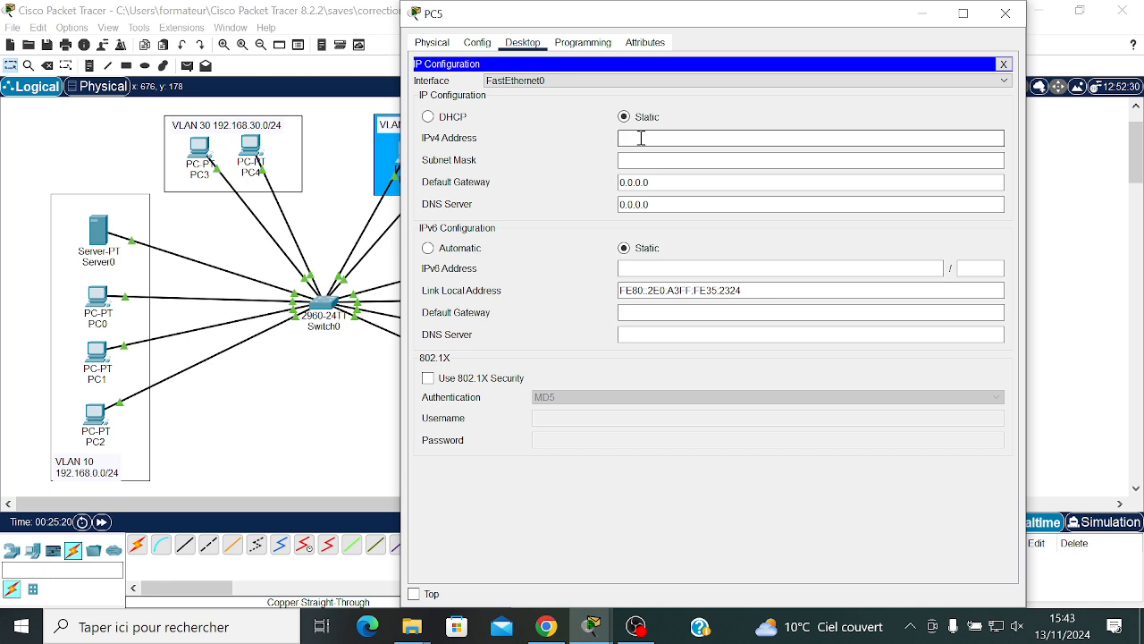
text(192.16)
key(BackSpace)
key(BackSpace)
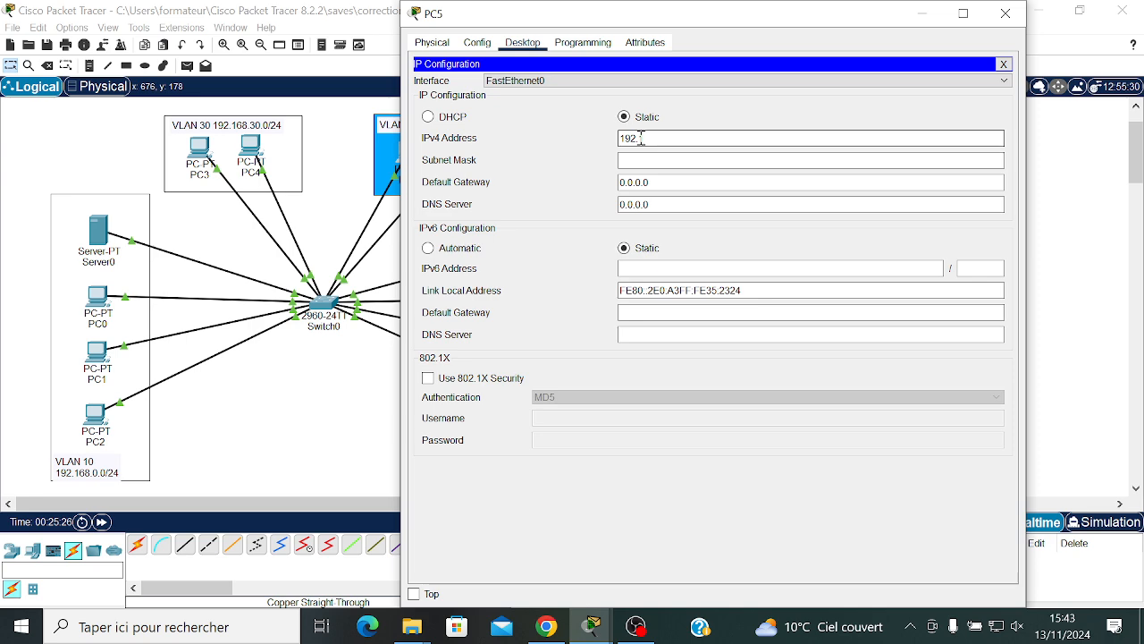
text(1)
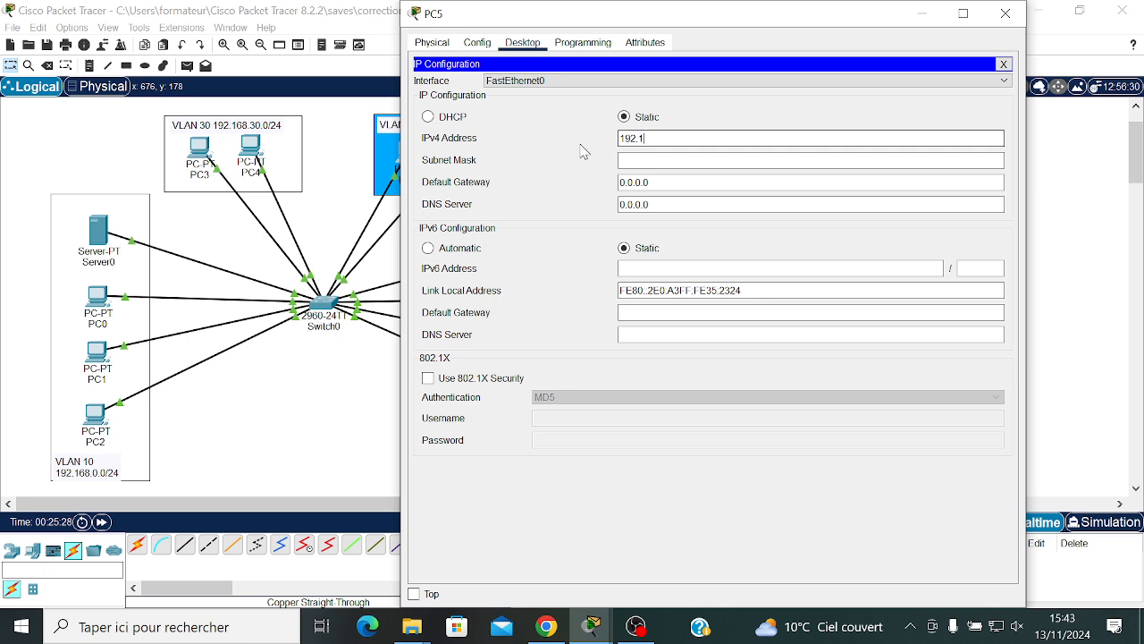
text(68.40)
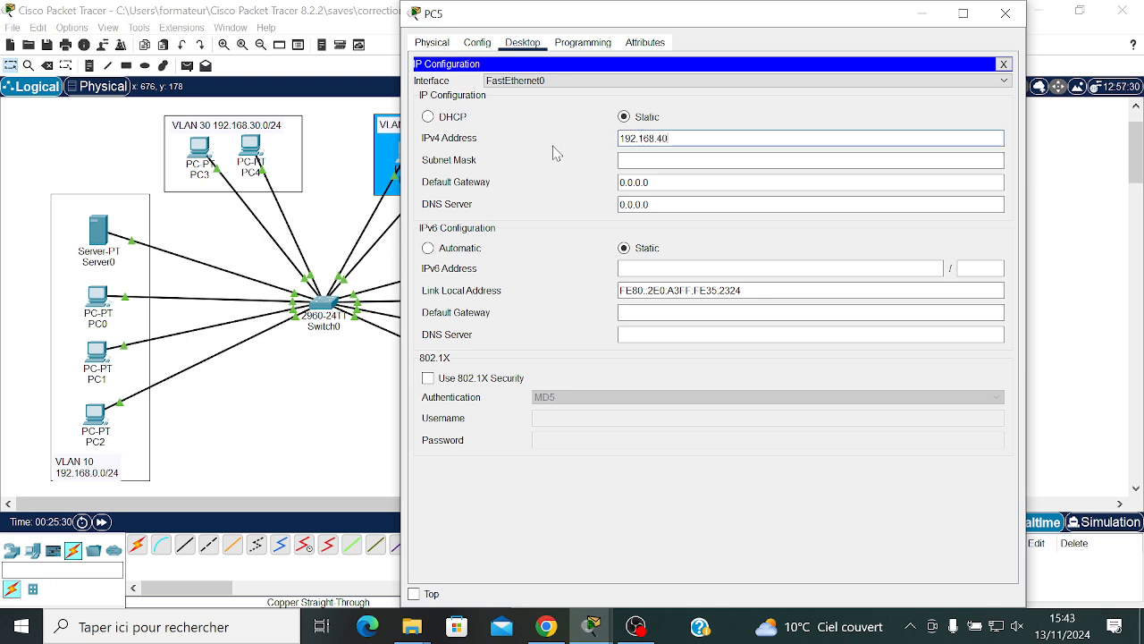
text(.)
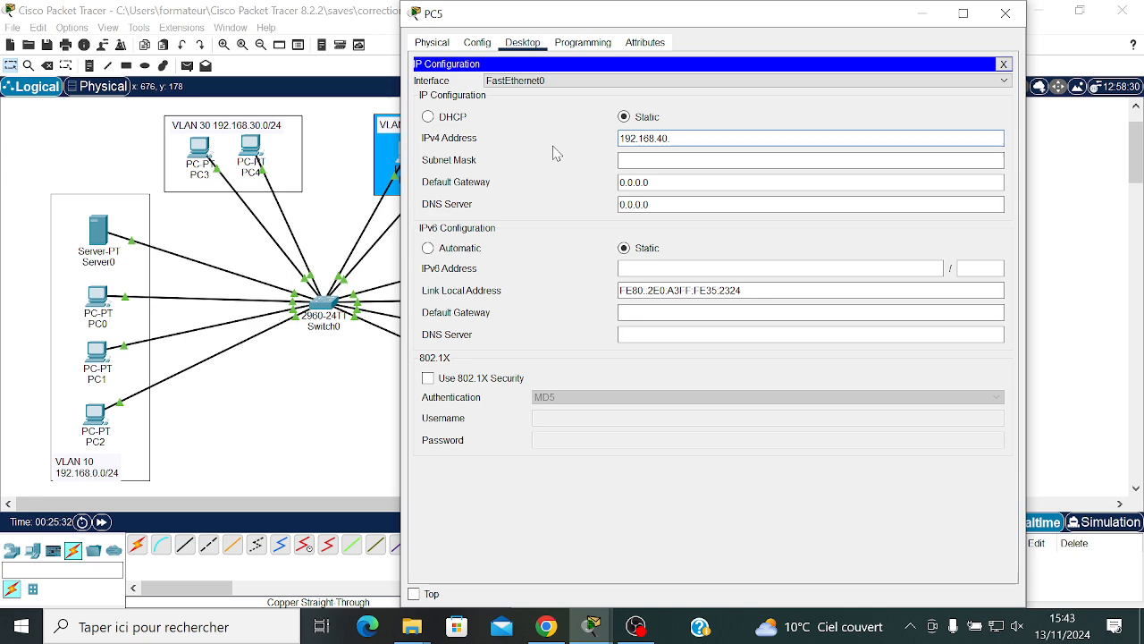
text(2)
key(Tab)
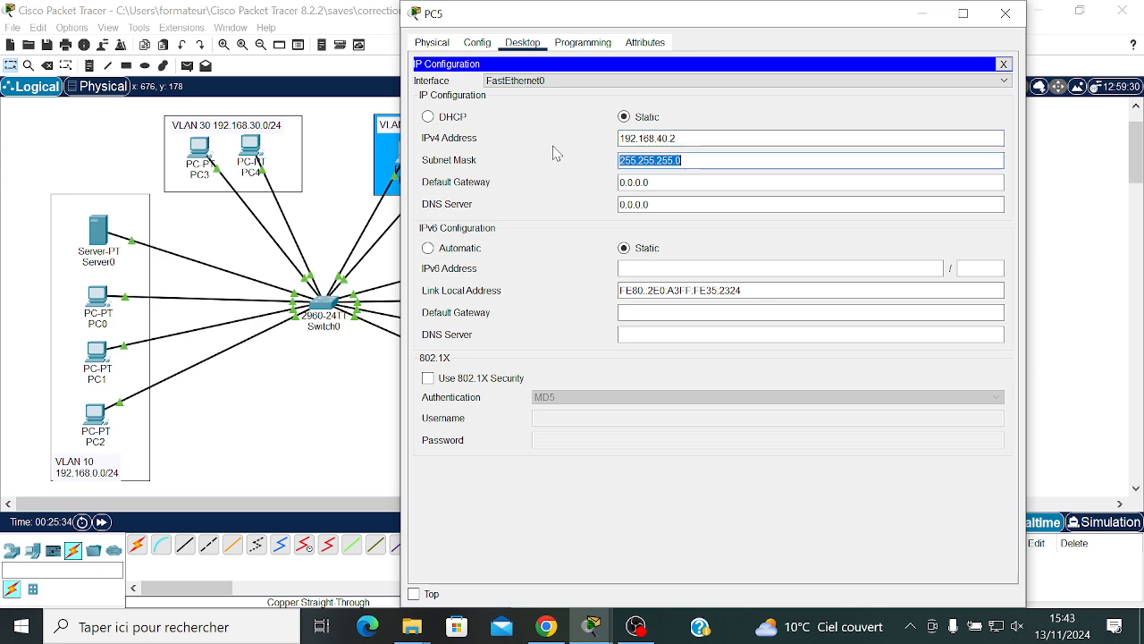
- Set PC5's default gateway to 192.168.40.1 and its DNS server to 10.0.0.2
key(Tab)
text(192.168.40.1)
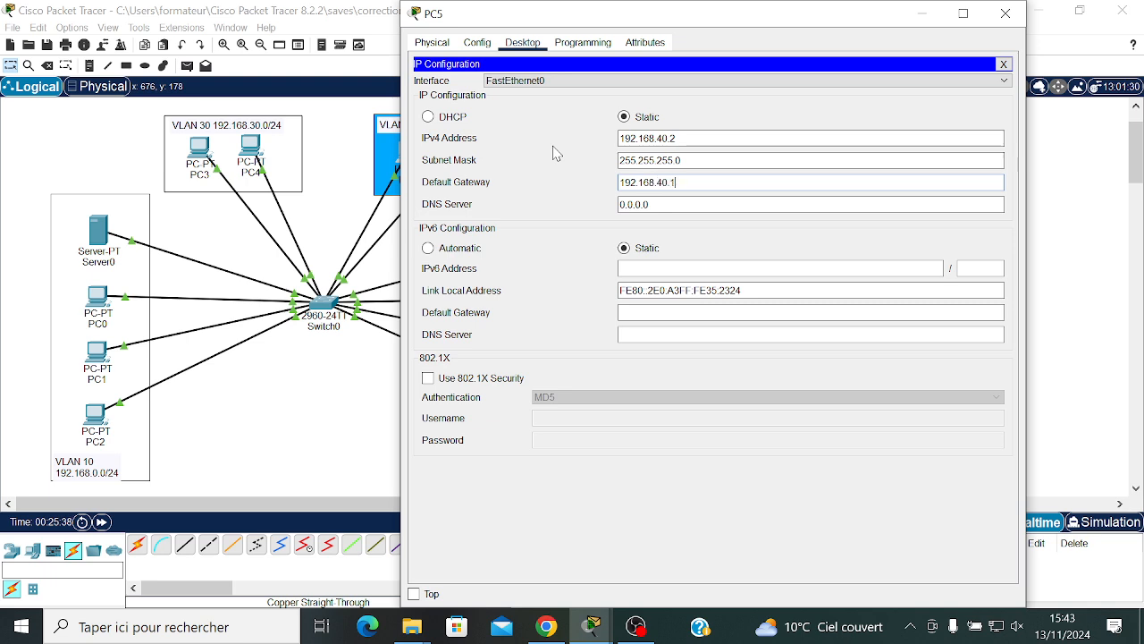
key(Tab)
text(10.0.0.2)
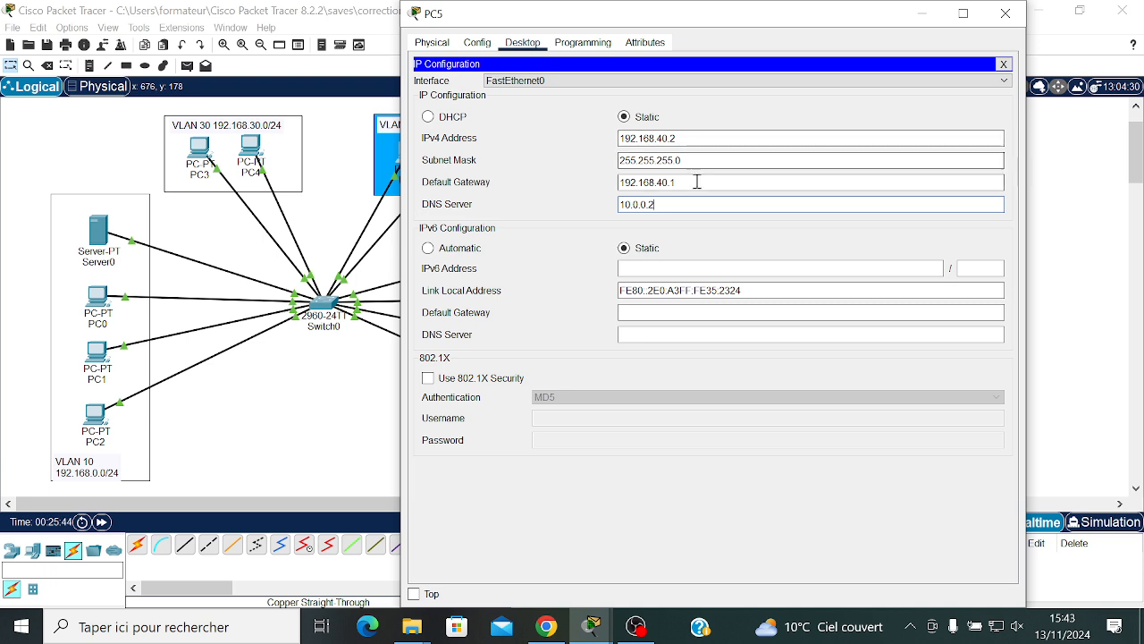
click(1003, 20)
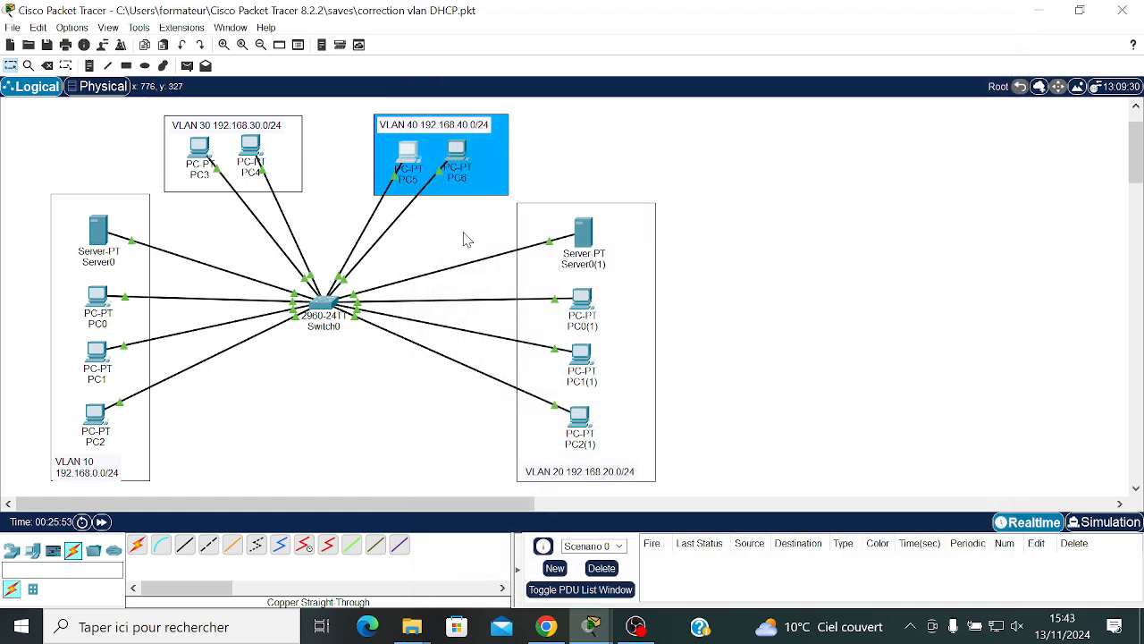
- Give PC6 the static IPv4 address 192.168.40.3 with subnet mask 255.255.255.0 in its IP configuration
click(456, 150)
click(525, 42)
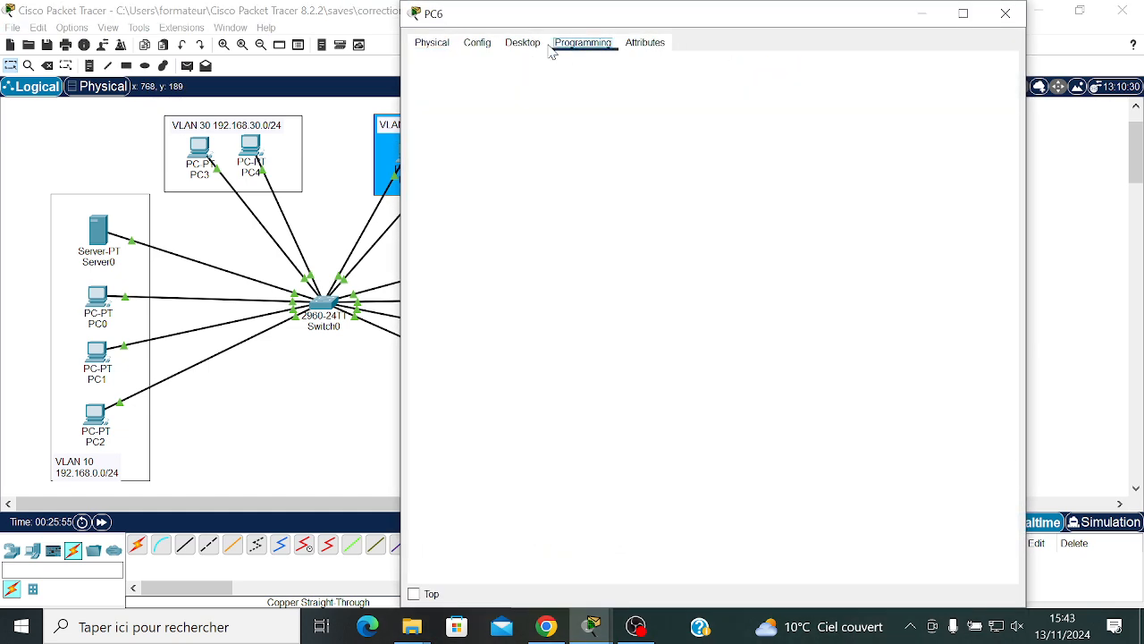
click(468, 96)
click(650, 138)
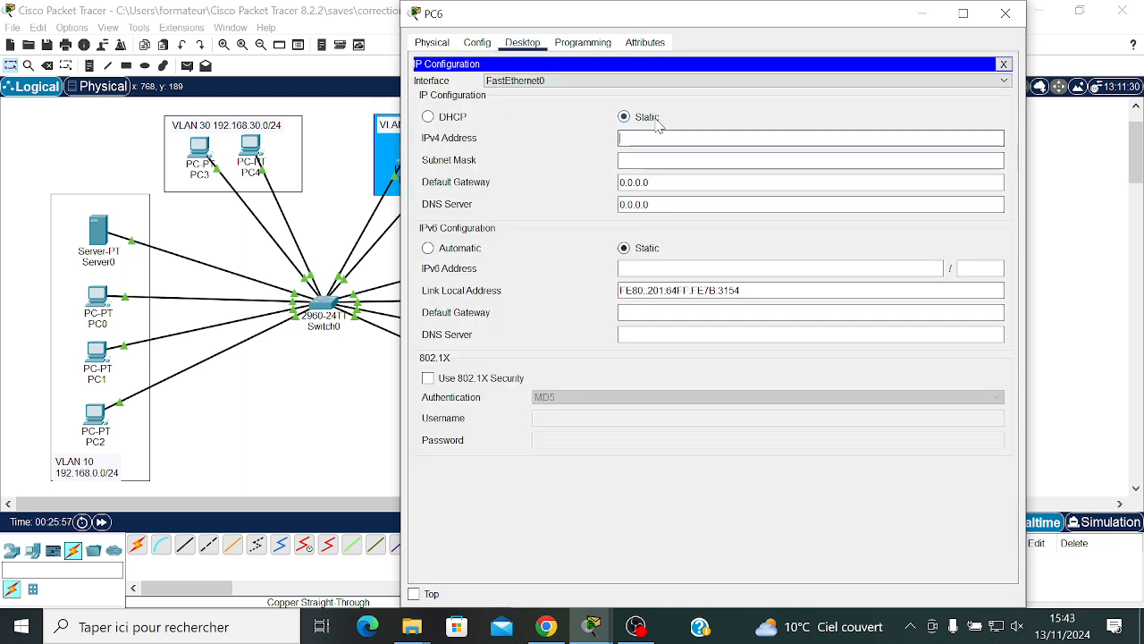
text(192.168)
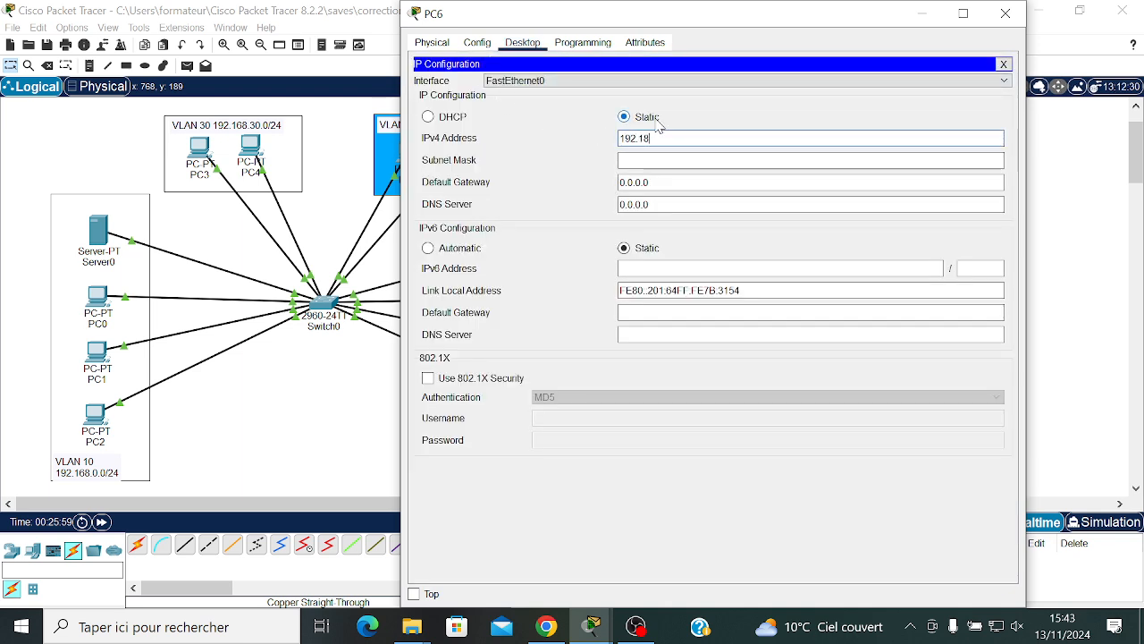
text(.)
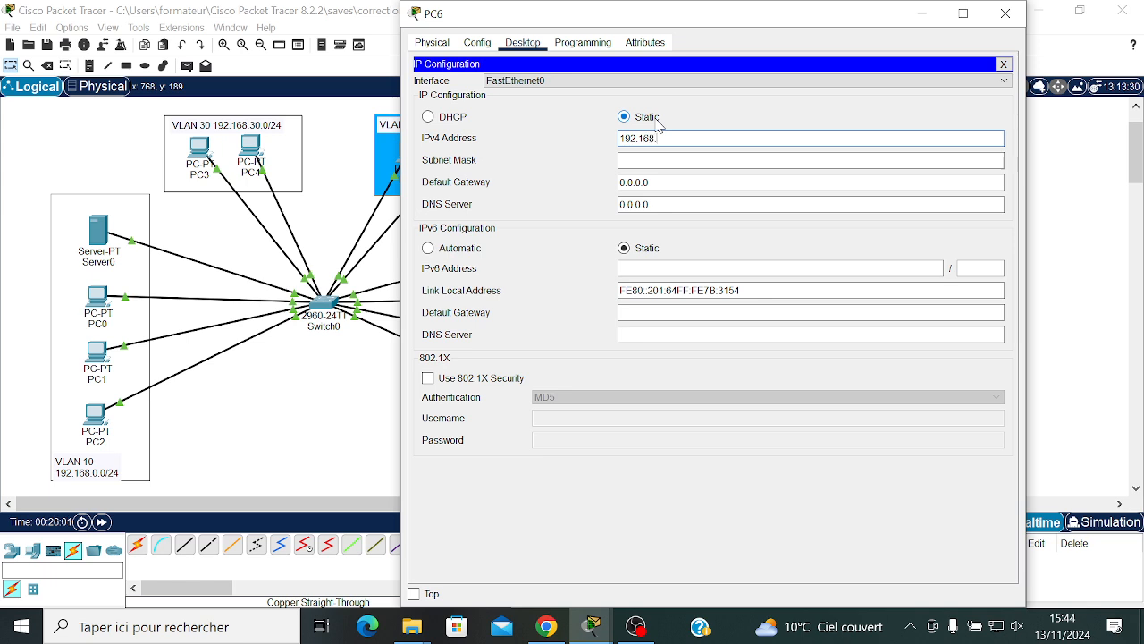
text(40.3)
key(Tab)
- Set PC6's default gateway to 192.168.40.1 and DNS server to 10.0.0.2, and save the topology file
key(Tab)
text(192.1)
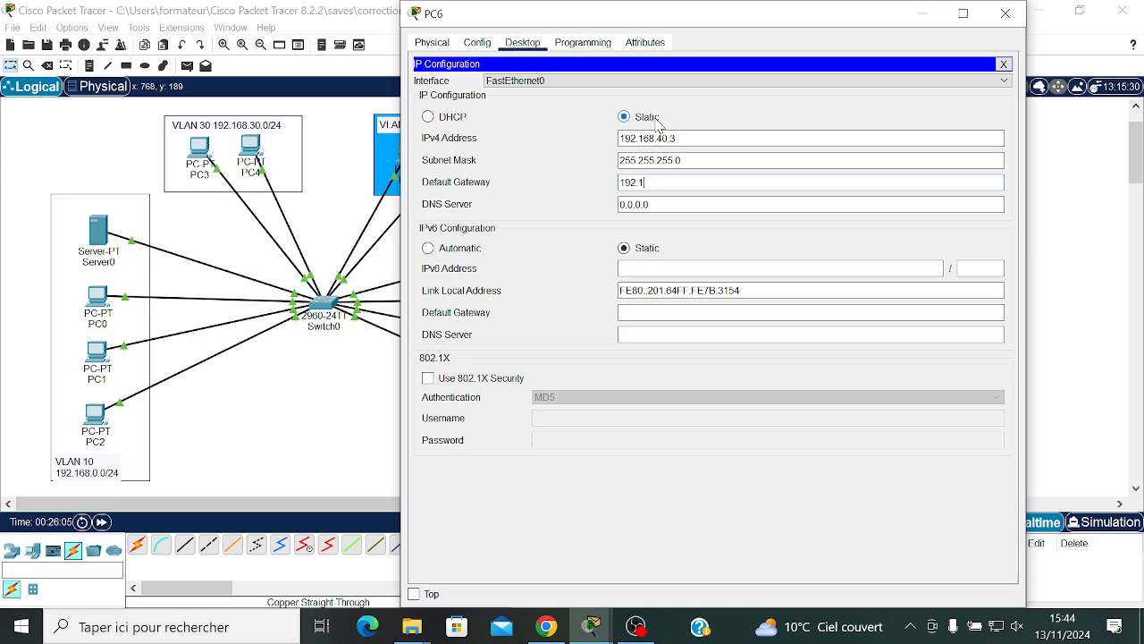
text(68.40.)
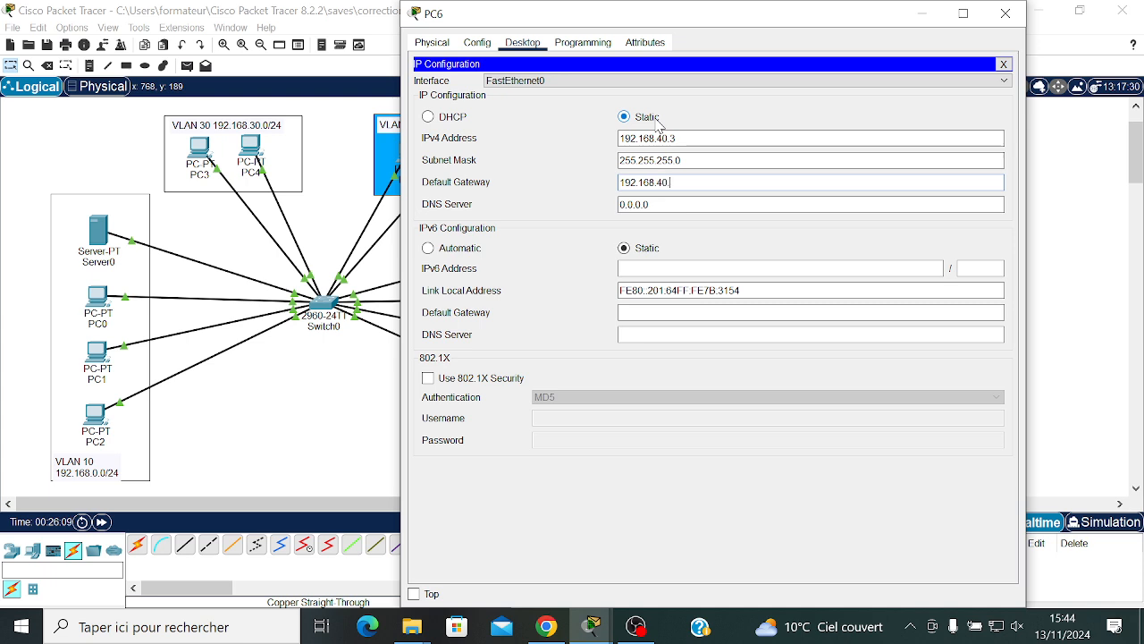
text(1)
key(Tab)
text(10.0.0.2)
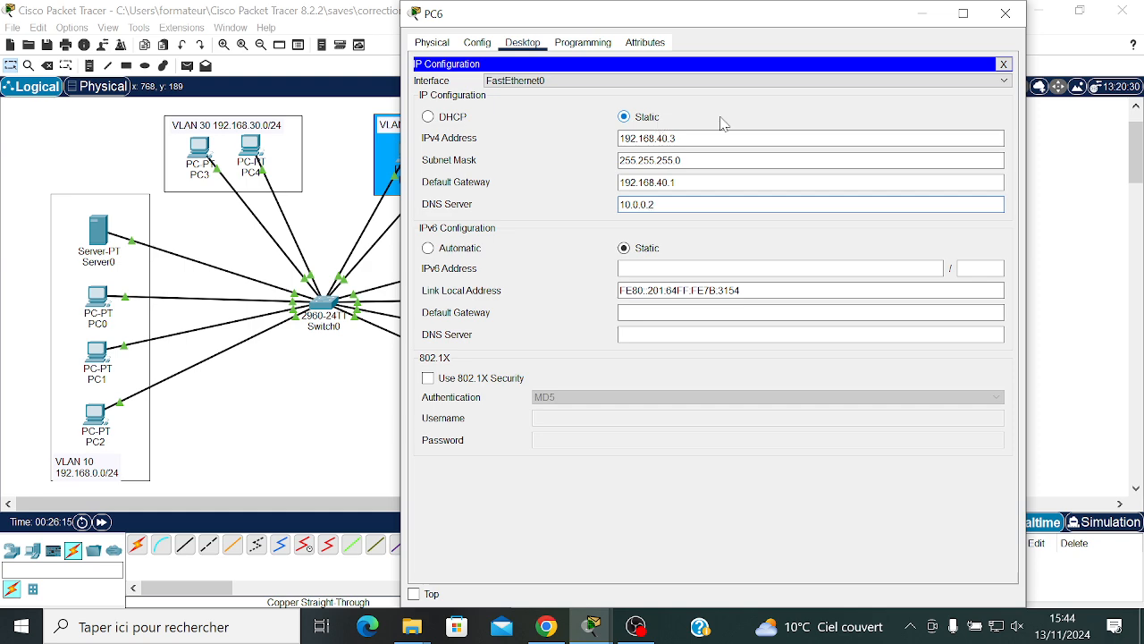
click(1006, 13)
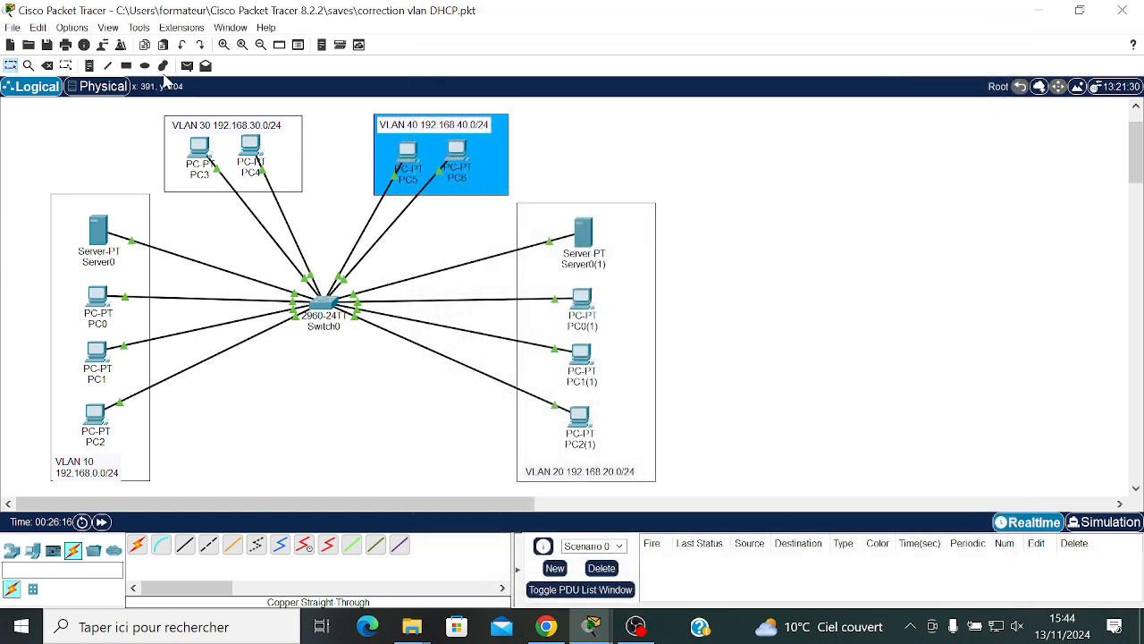
click(46, 47)
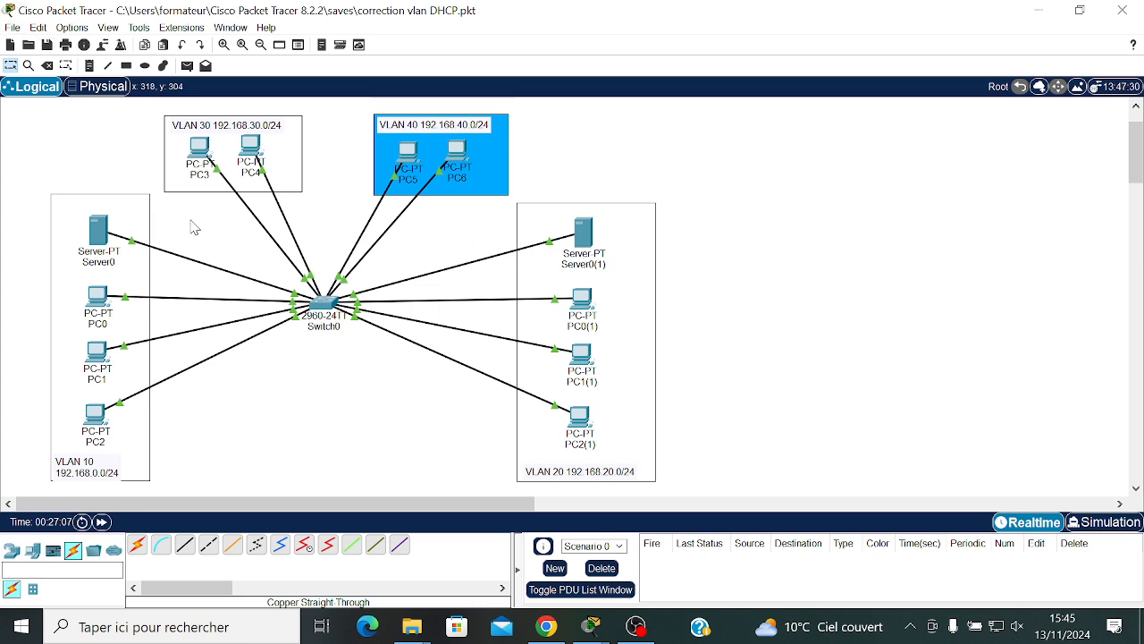
click(47, 45)
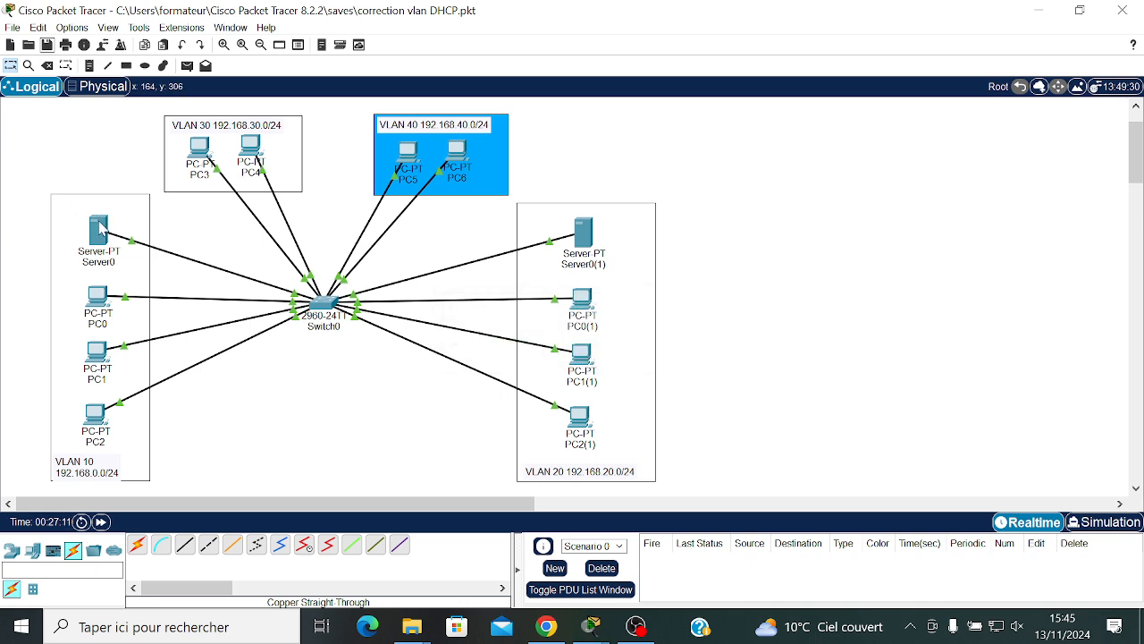
- Turn on the DHCP service for Server0's FastEthernet0 interface
mouse_move(98, 232)
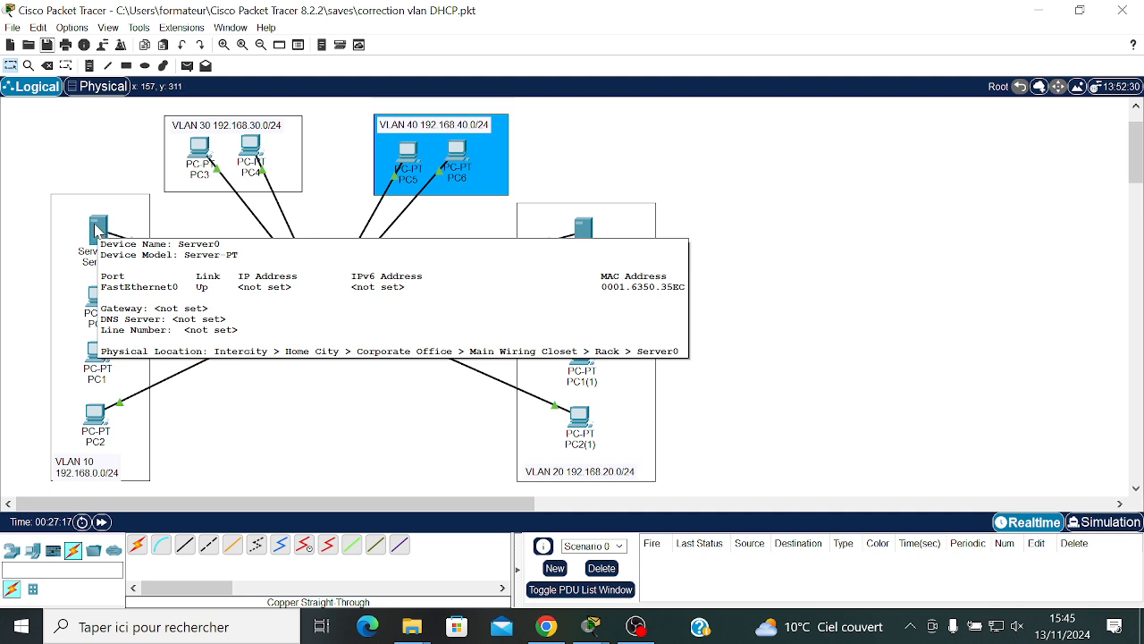
click(98, 231)
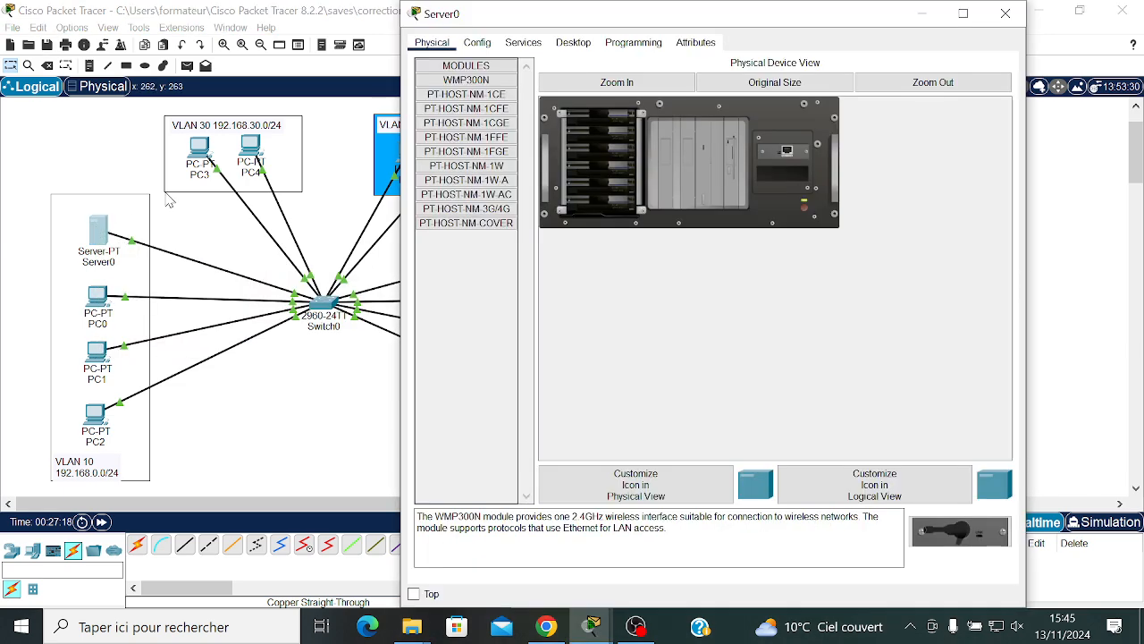
click(524, 44)
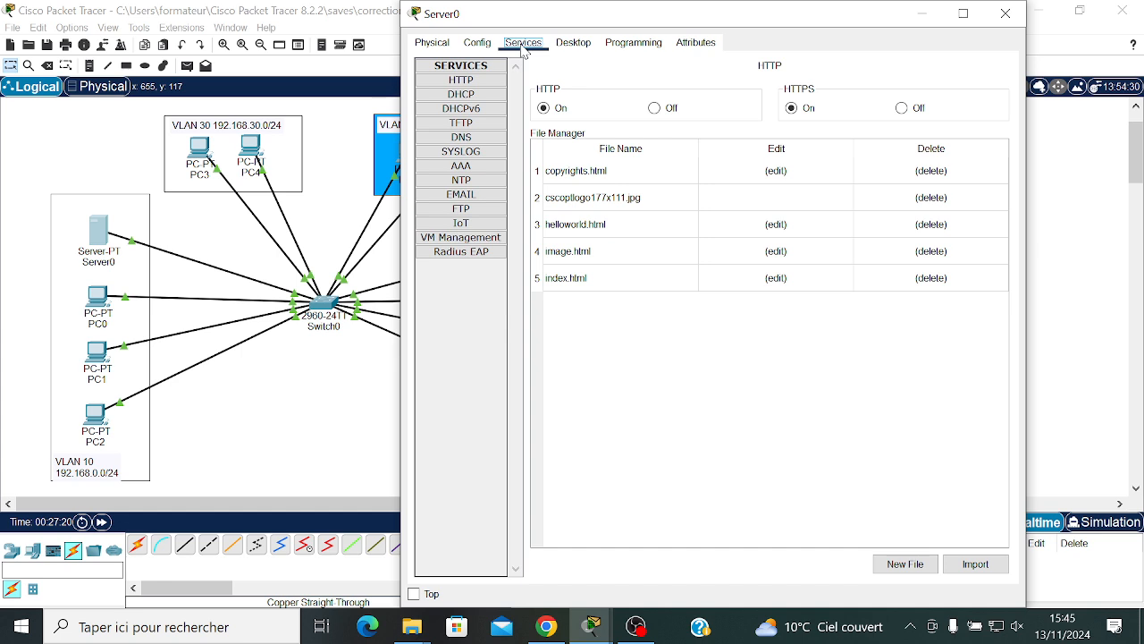
click(474, 94)
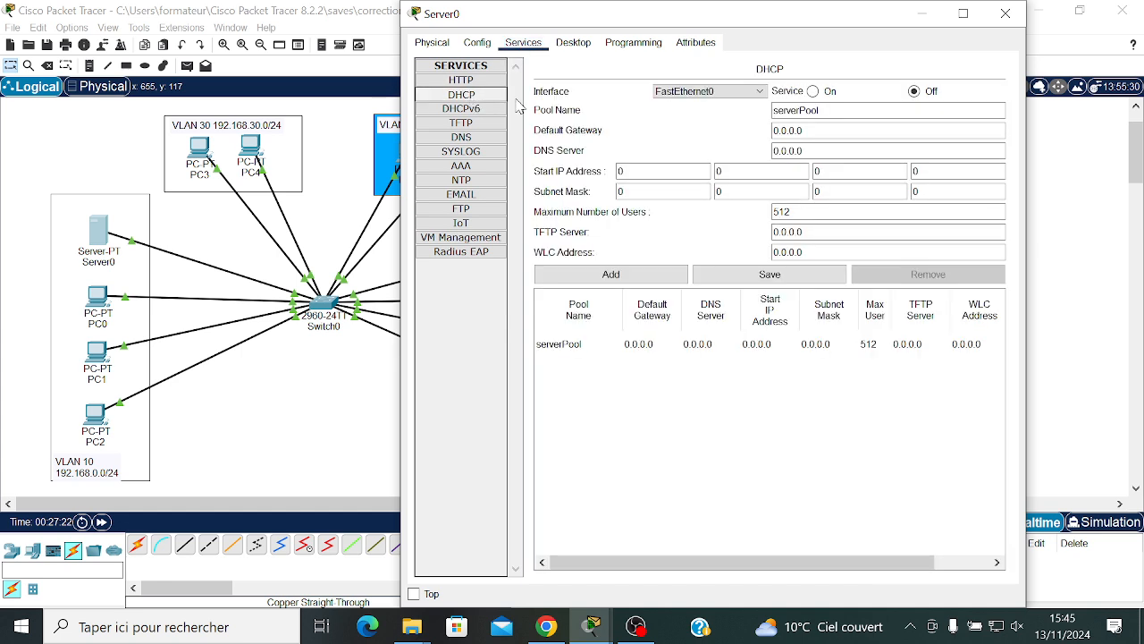
click(813, 92)
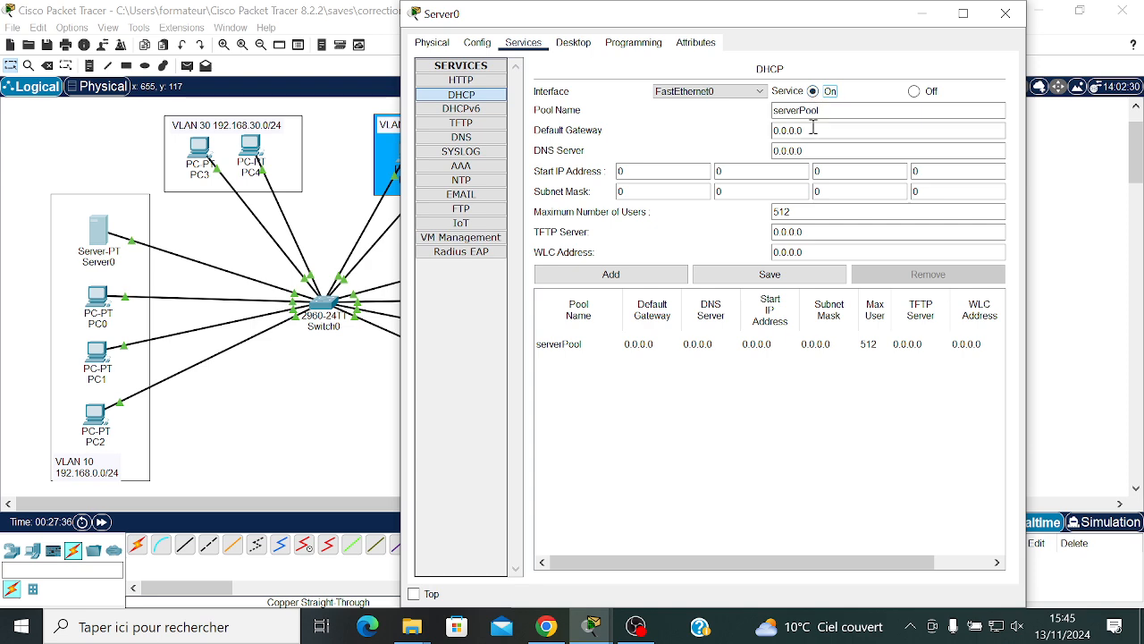
- Set serverPool's default gateway to 192.168.0.1 and its DNS server to 10.0.0.2 in Server0's DHCP service
click(813, 128)
double_click(813, 128)
text(192.168)
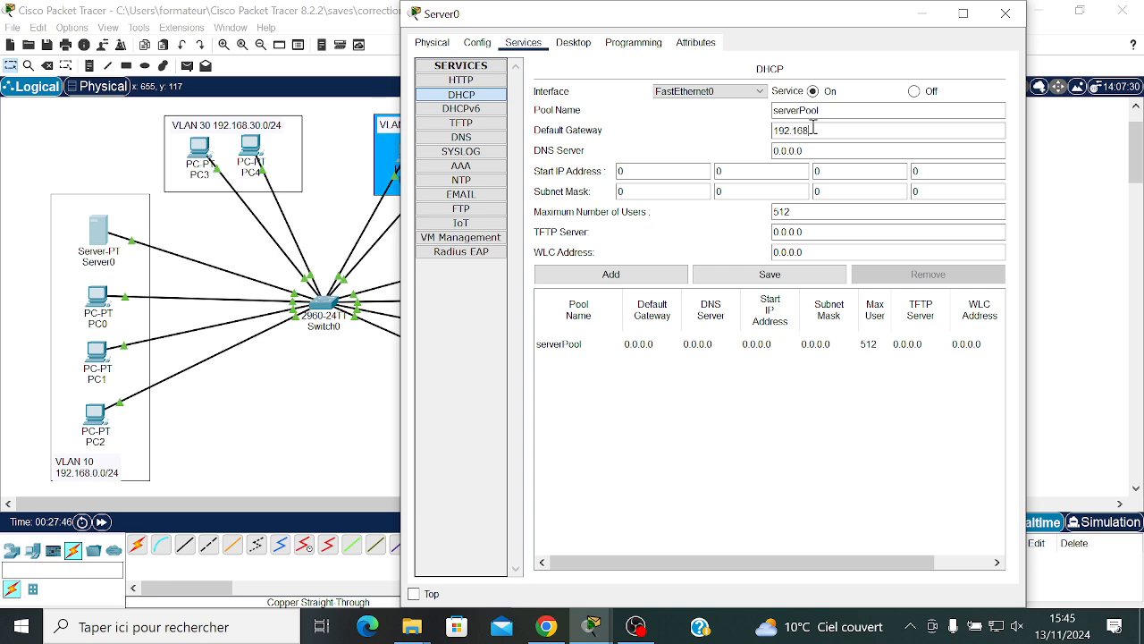
text(.1.1)
triple_click(819, 152)
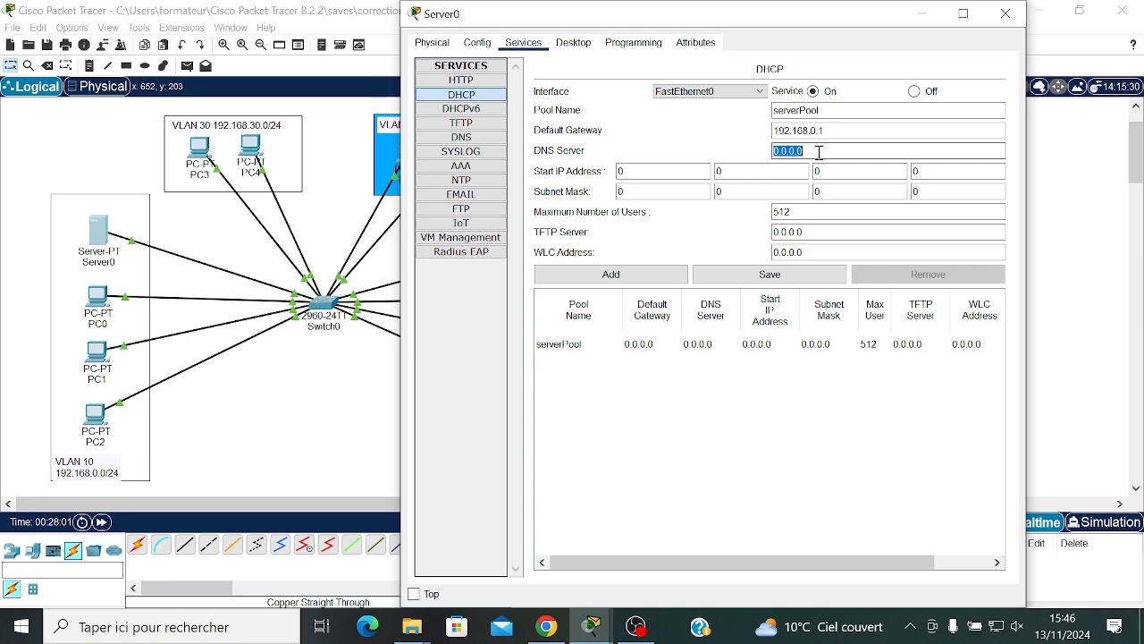
text(10.0.0.2)
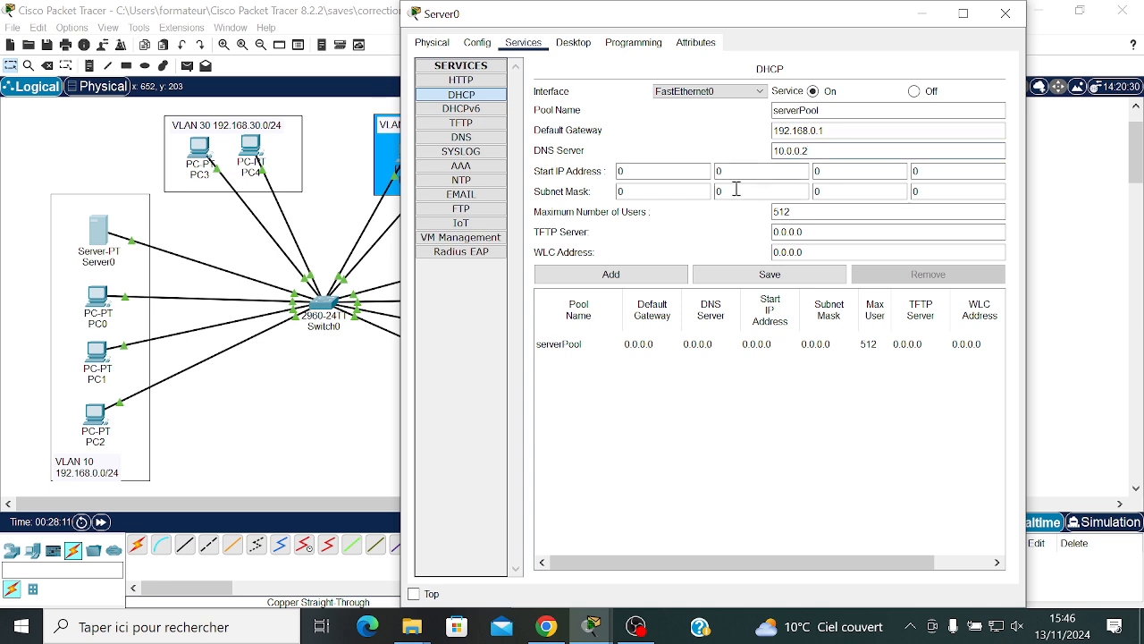
- Set the start IP address of Server0's DHCP pool to 192.168.0.10
click(698, 172)
double_click(677, 173)
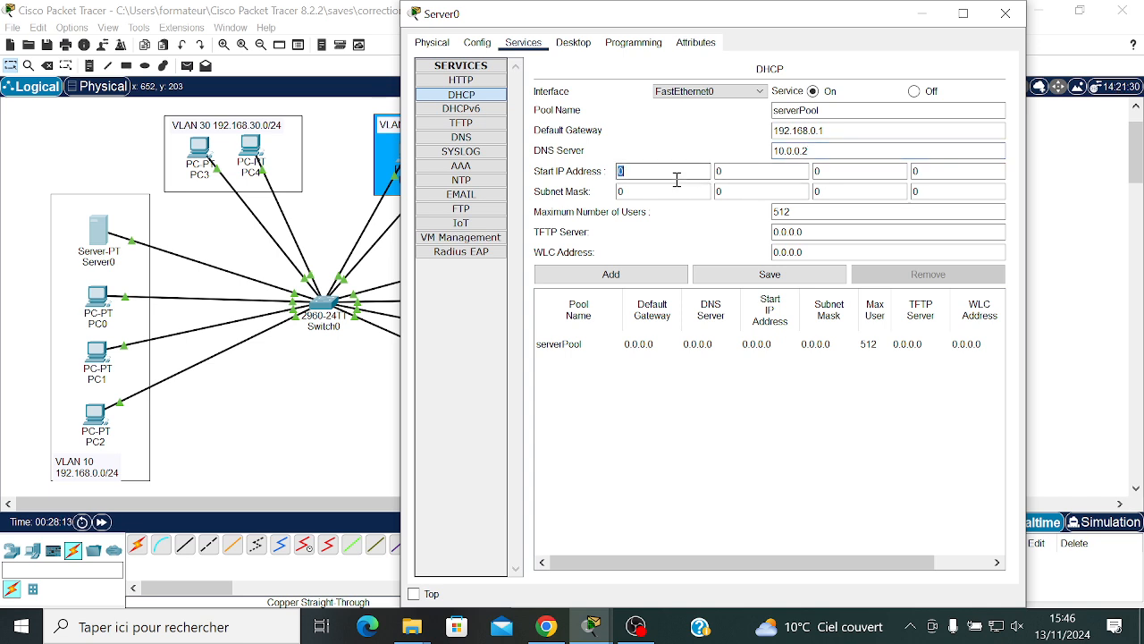
text(192)
text(.168.)
text(0.)
text(10)
- Set the subnet mask of Server0's DHCP pool to 255.255.255.0
key(Tab)
text(255)
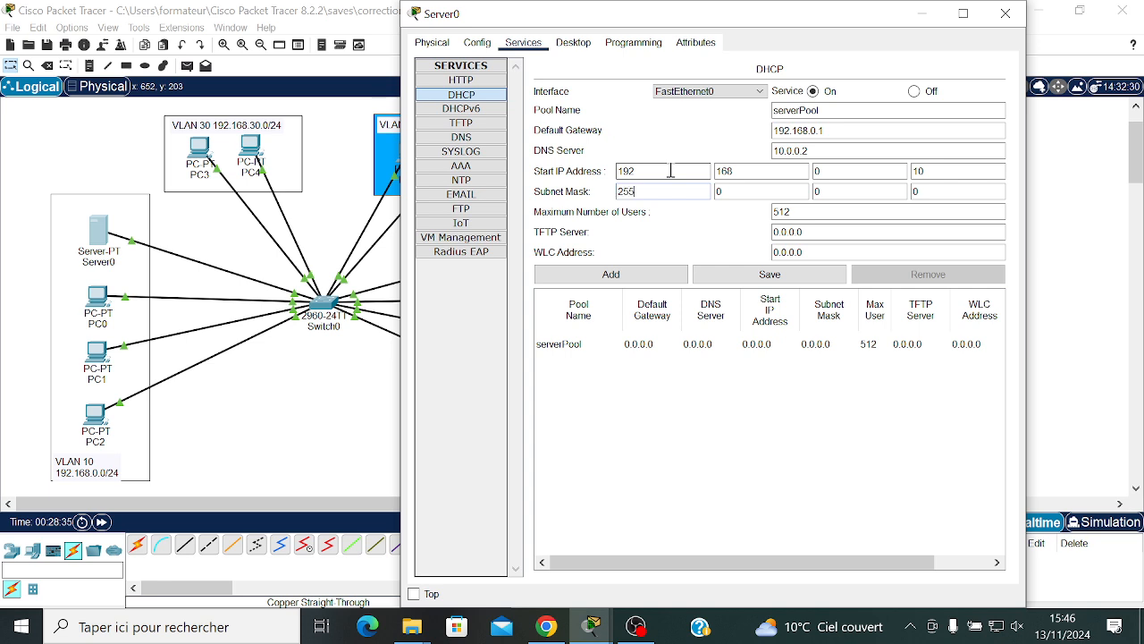
key(Tab)
text(255)
key(Tab)
text(255)
key(Tab)
- Limit Server0's DHCP pool to a maximum of 10 users and save the pool settings
key(Tab)
text(10)
click(725, 278)
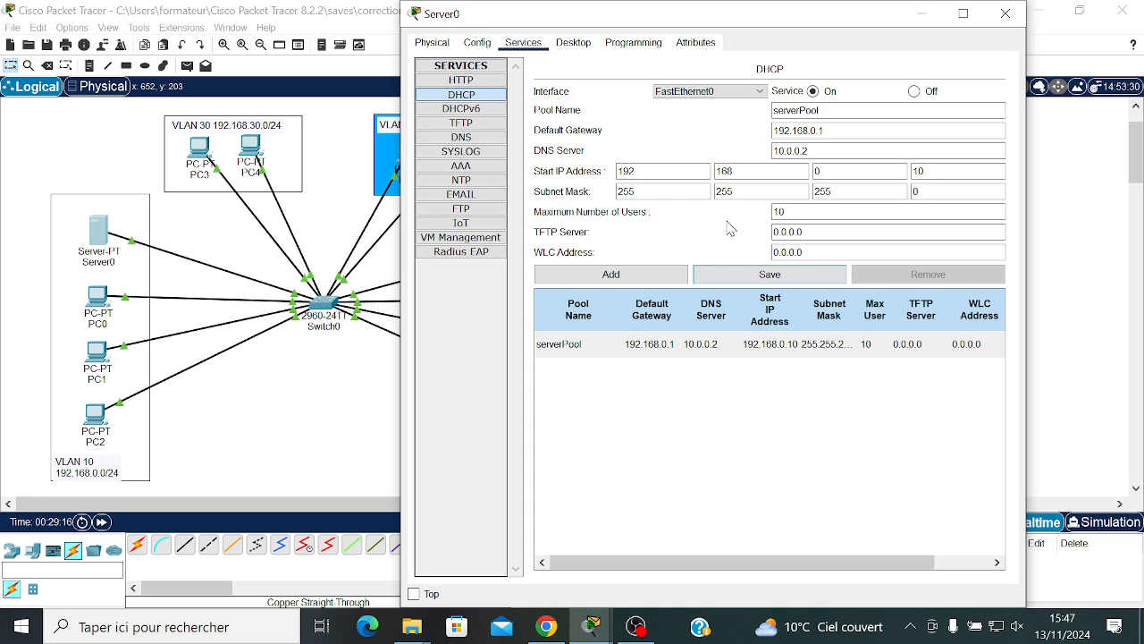
- Give Server0 the static IPv4 address 192.168.0.2 with subnet mask 255.255.255.0 in its IP configuration
click(565, 42)
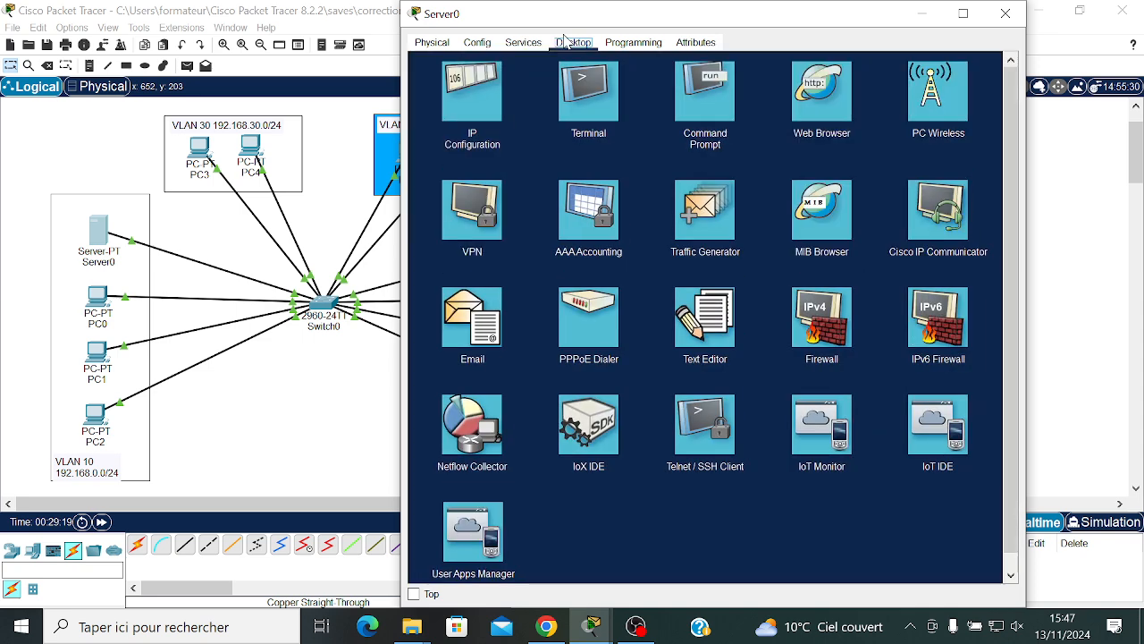
click(467, 98)
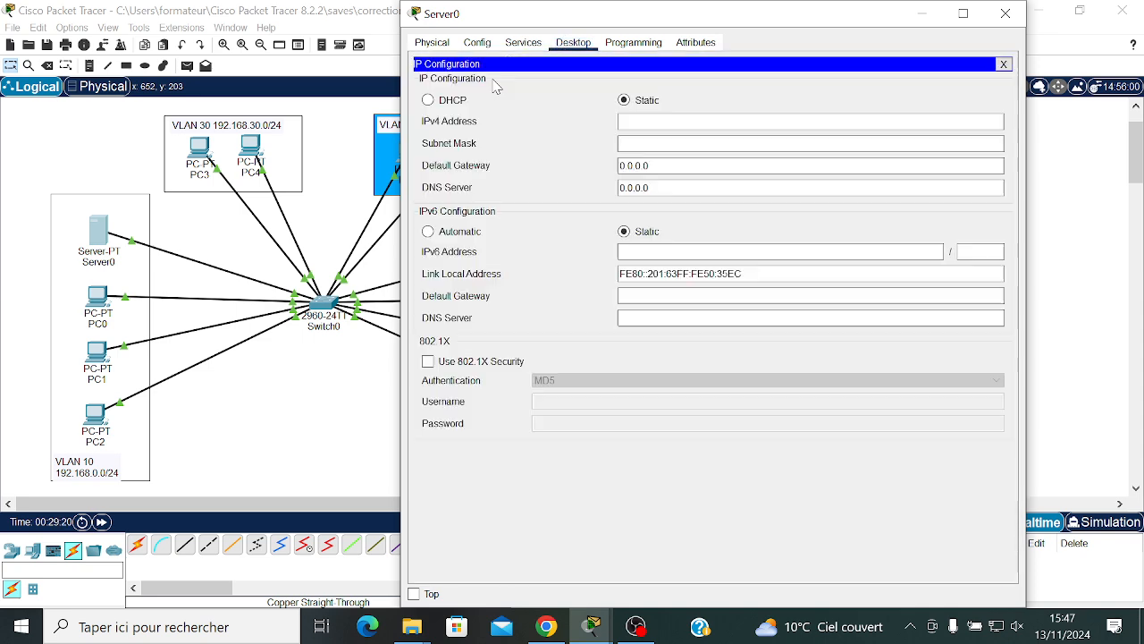
click(651, 126)
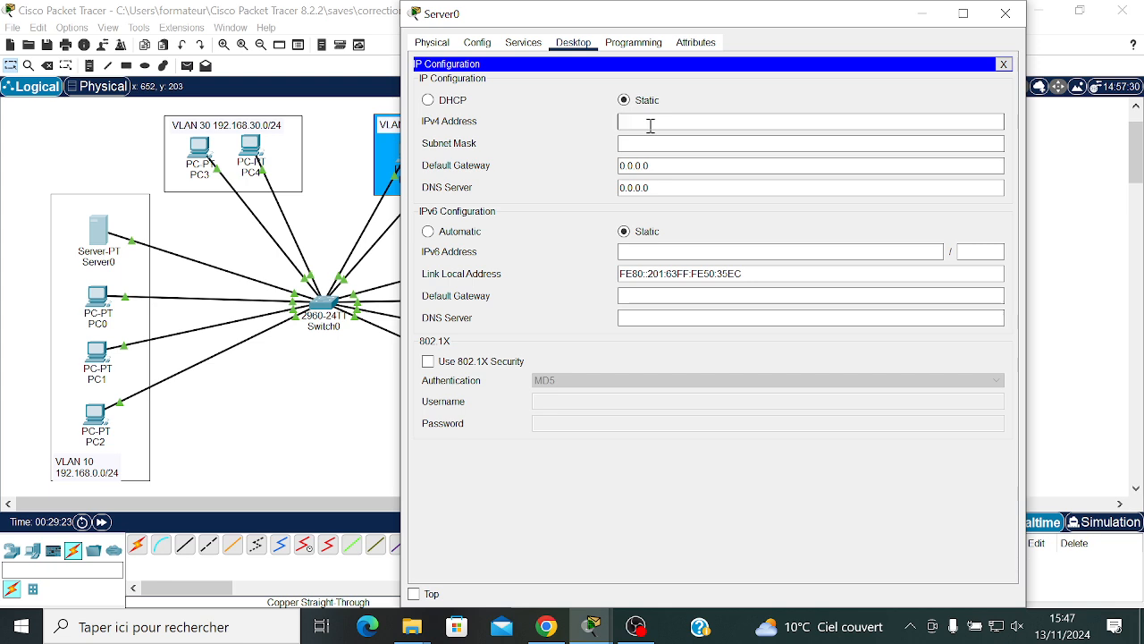
text(192.168.0.2)
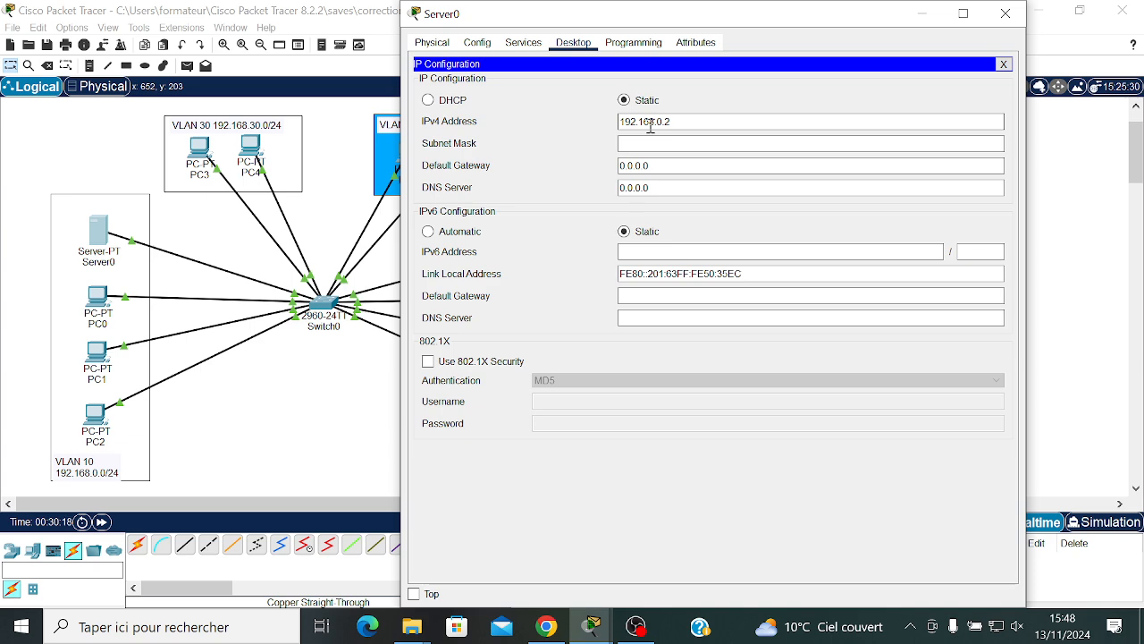
key(Tab)
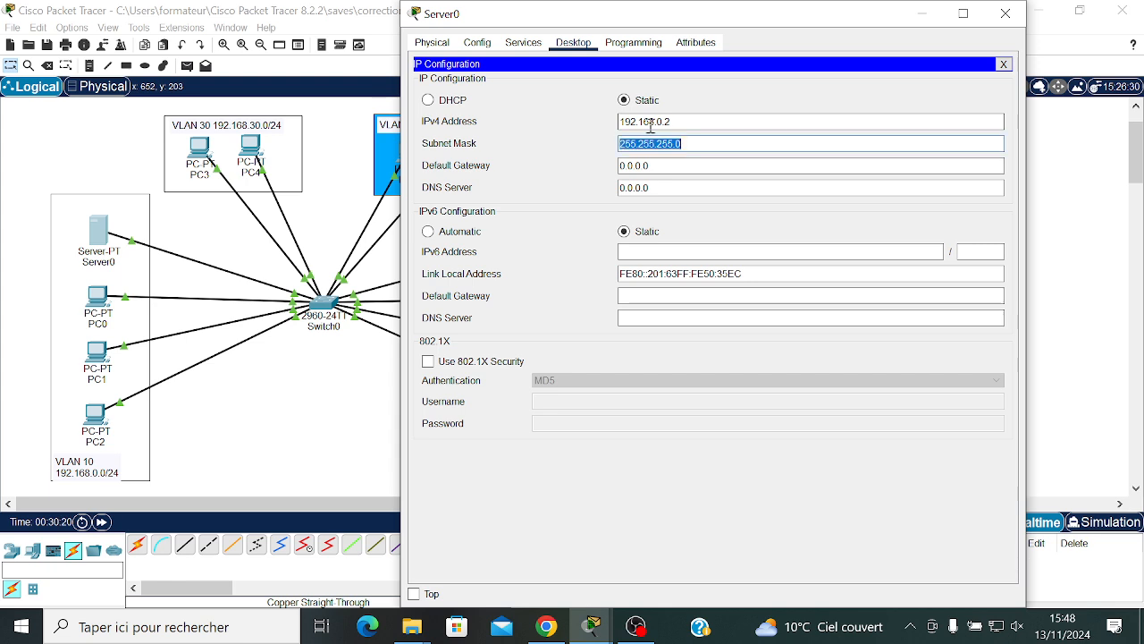
- Set Server0's own default gateway to 192.168.0.1 in its IP configuration
key(Tab)
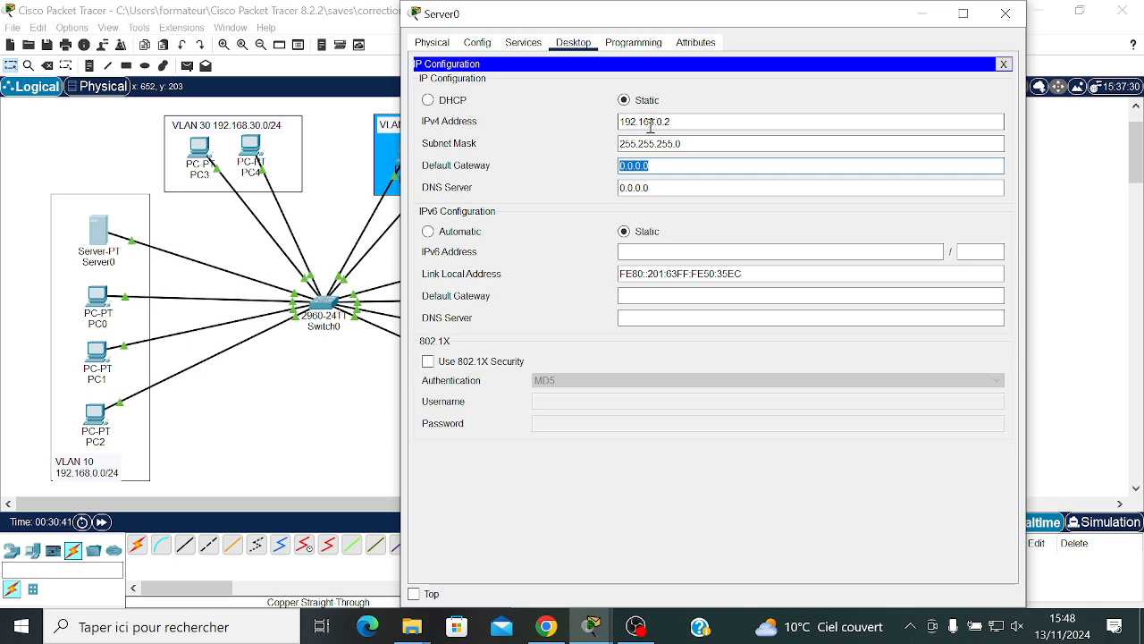
text(192.168)
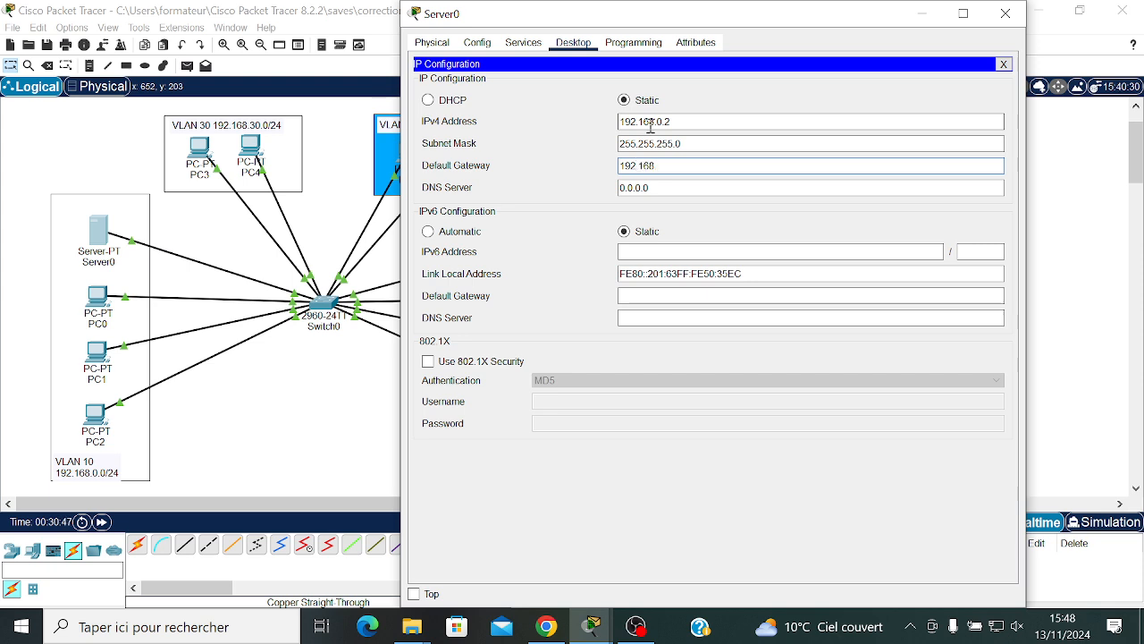
text(.0.1)
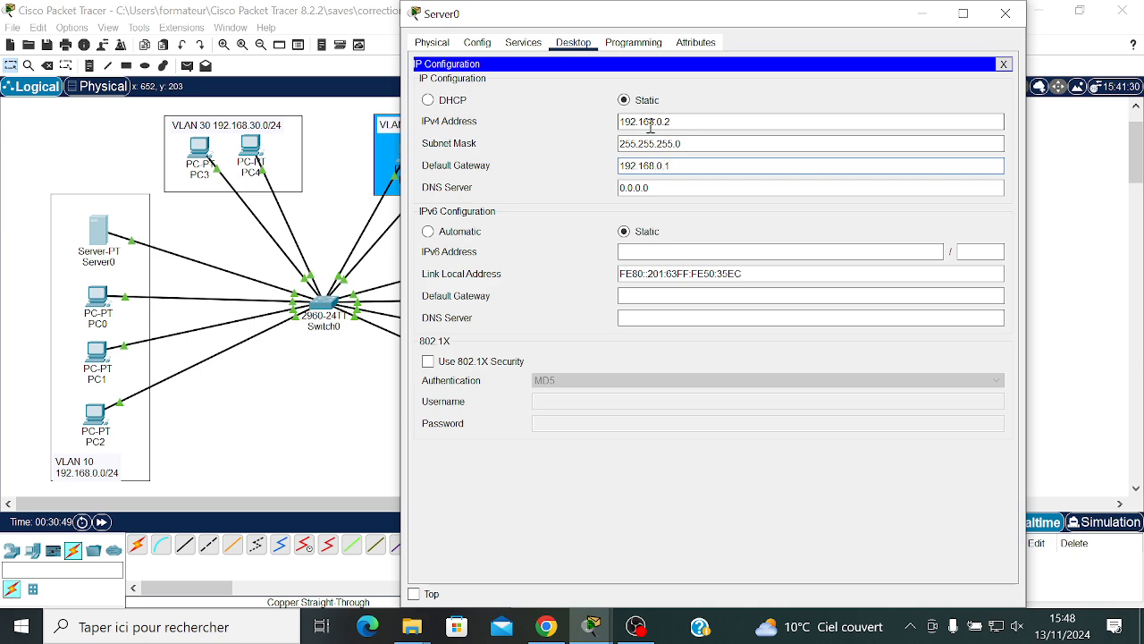
key(Tab)
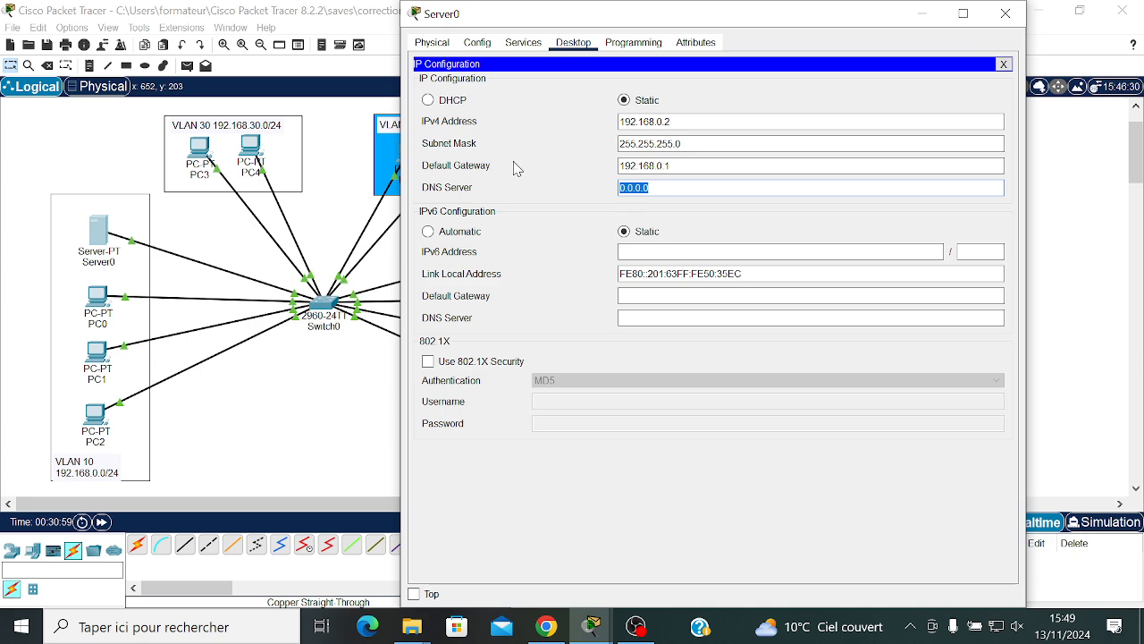
- Set Server0's DNS server to 10.0.0.2 and close its configuration window
text(10.0.0.)
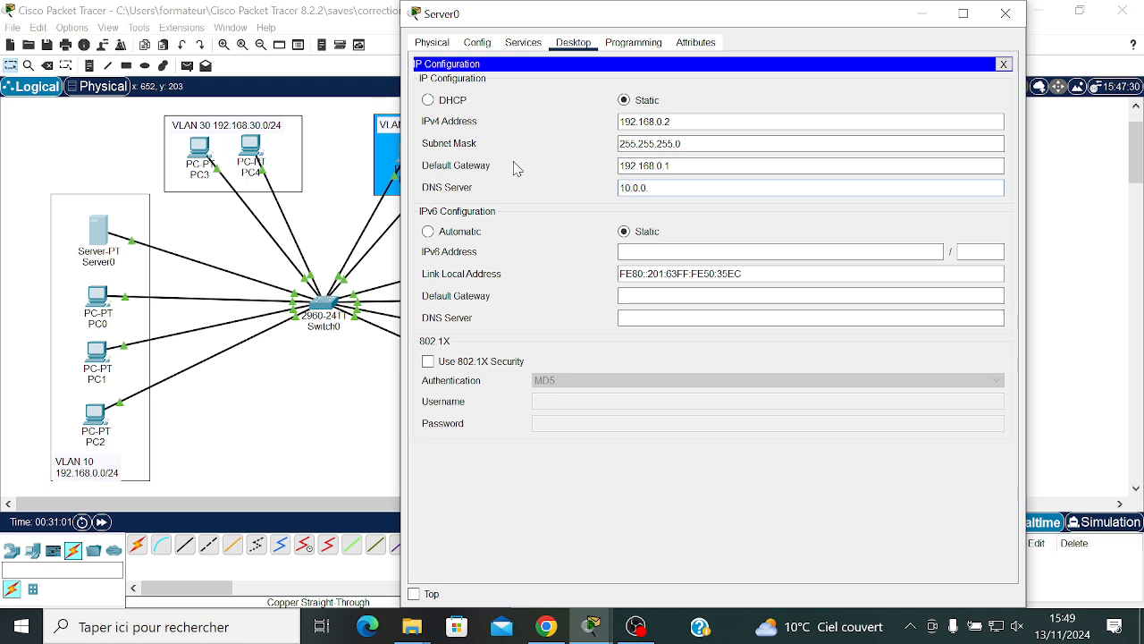
text(2)
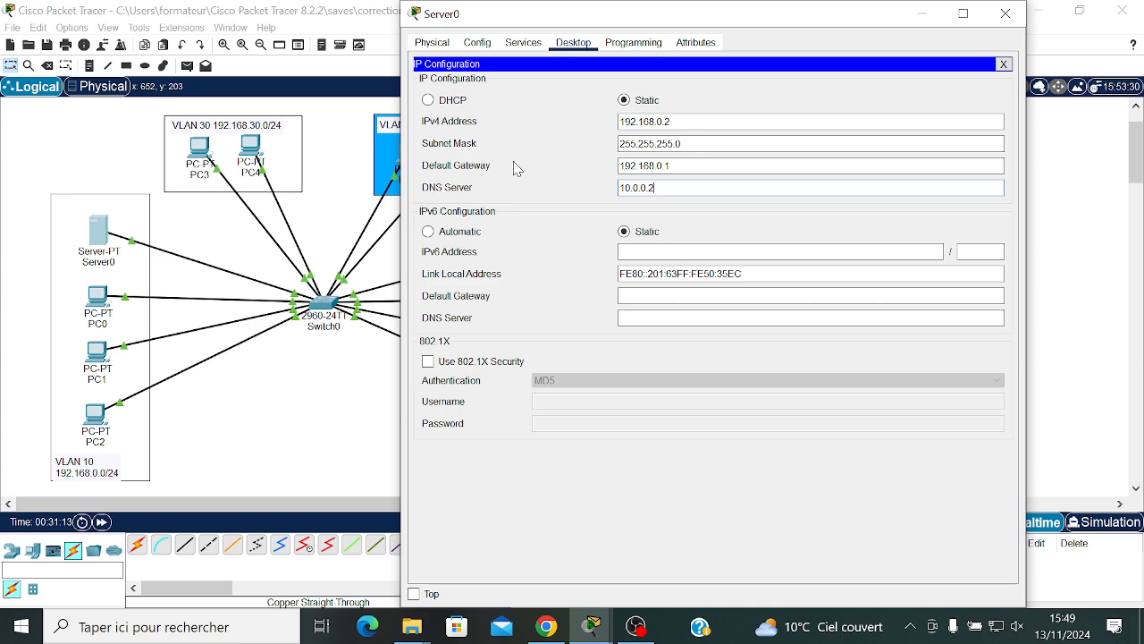
click(1004, 14)
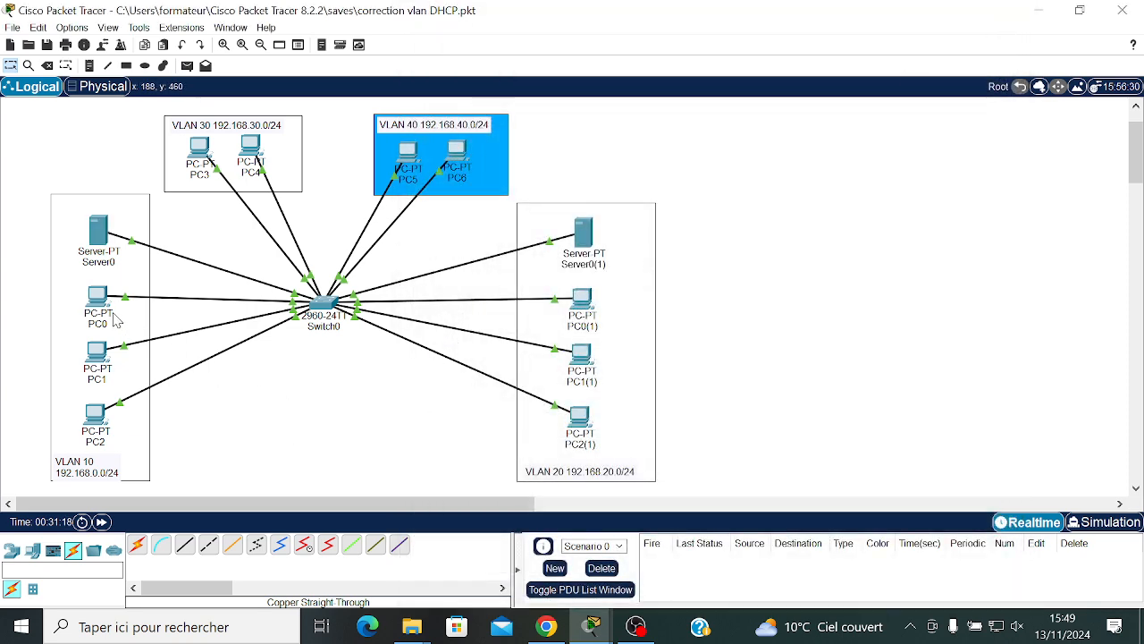
- Check the IP settings of PC0, PC1 and PC2 in VLAN 10, and save the file
mouse_move(100, 308)
mouse_move(95, 349)
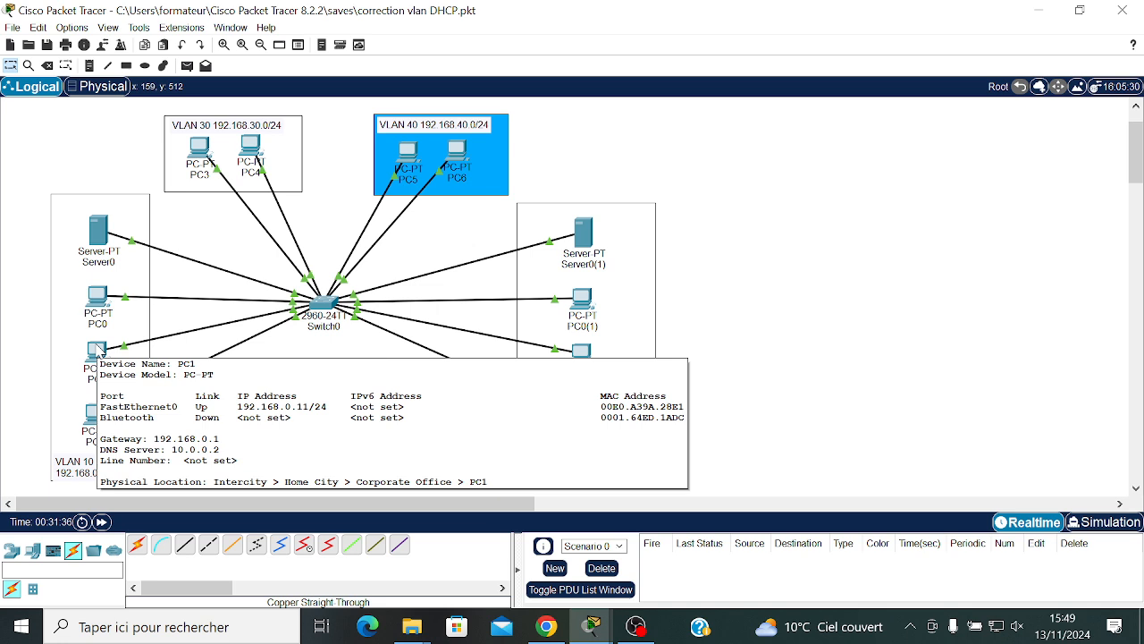
mouse_move(94, 417)
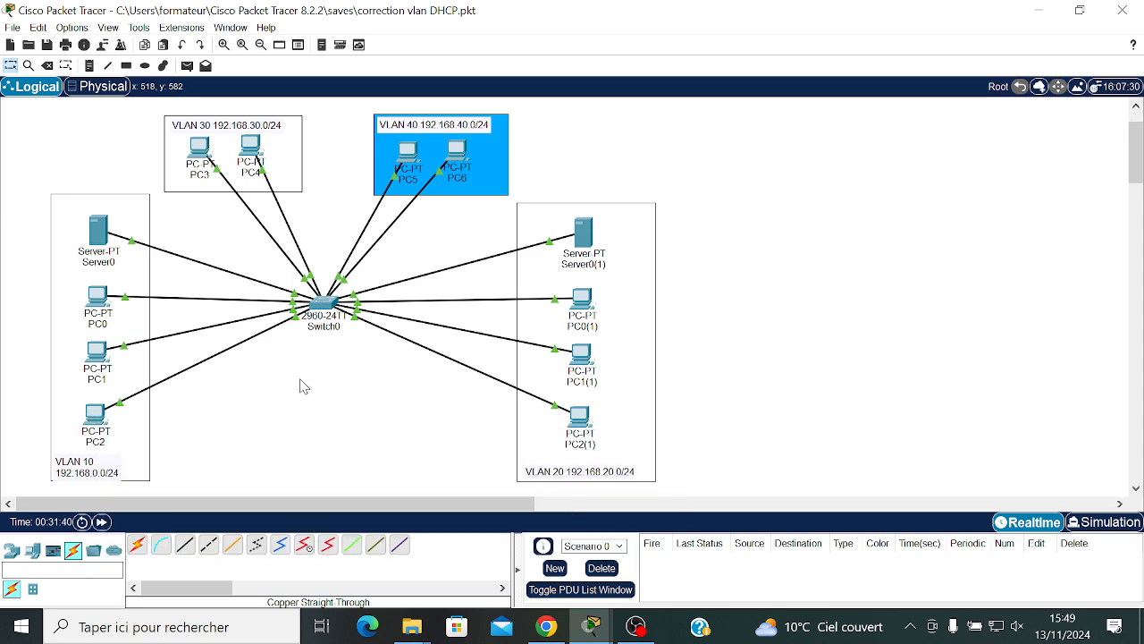
click(47, 46)
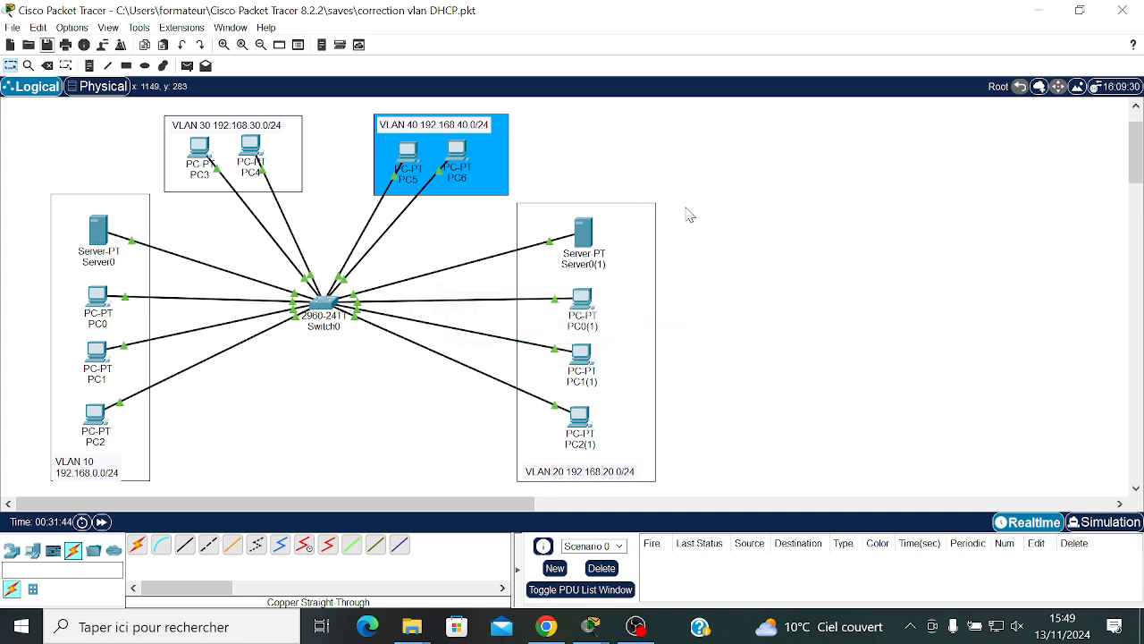
- Give Server0(1) the static IPv4 address 192.168.20.2 with subnet mask 255.255.255.0
click(586, 236)
click(575, 46)
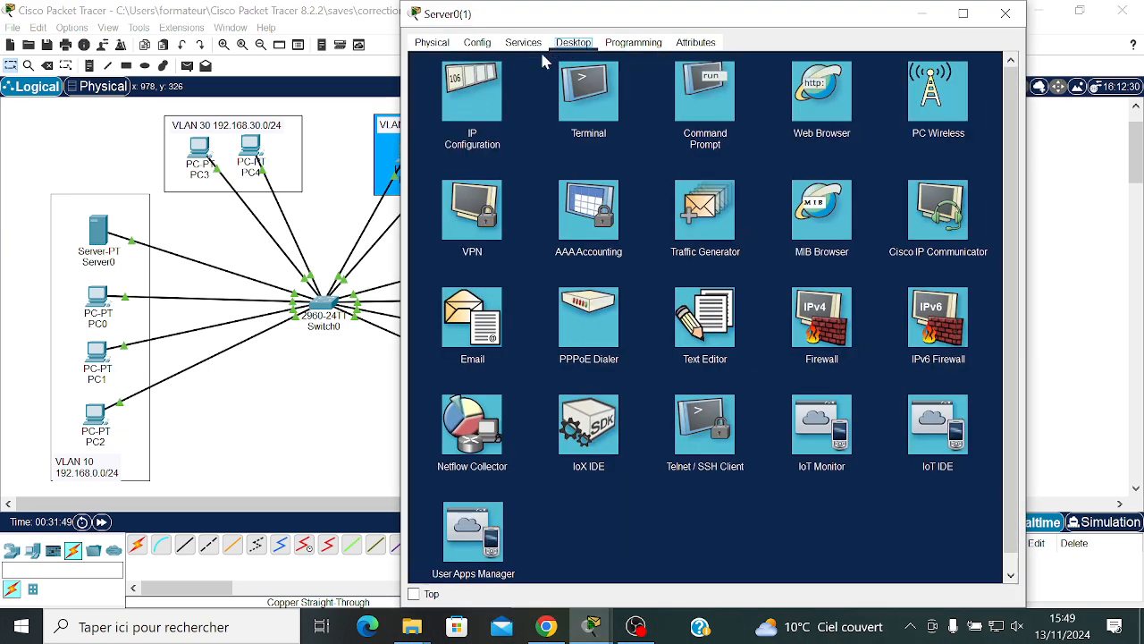
click(497, 91)
click(646, 122)
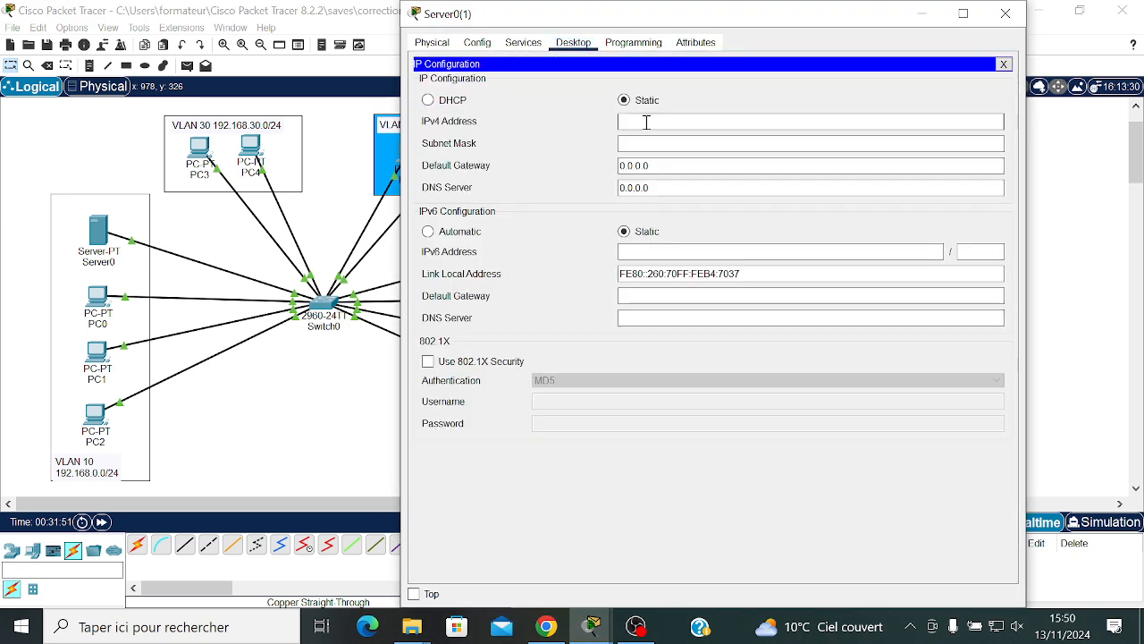
text(192.168)
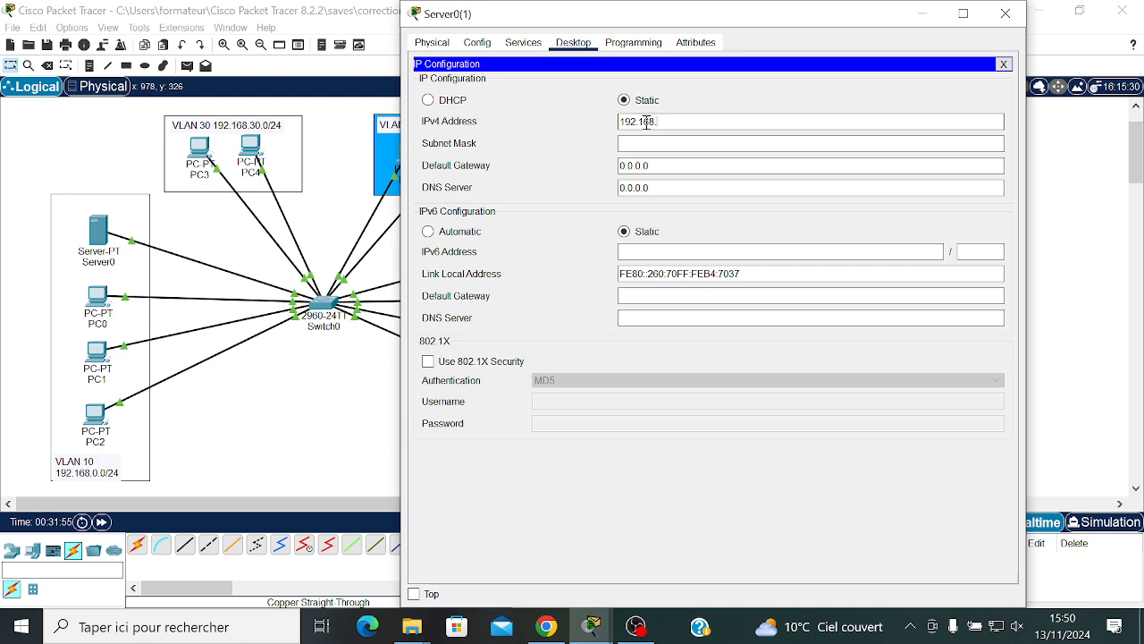
text(.20.2)
key(Tab)
key(Tab)
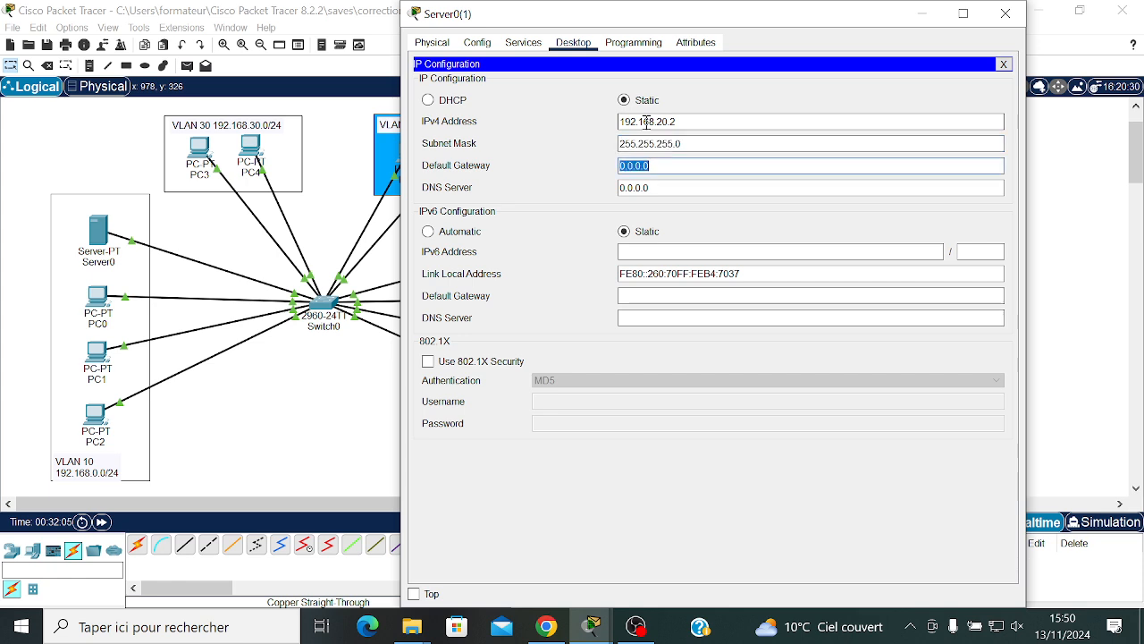
- Set Server0(1)'s default gateway to 192.168.20.1 and its DNS server to 10.0.0.2
text(192.168.20.1)
key(Tab)
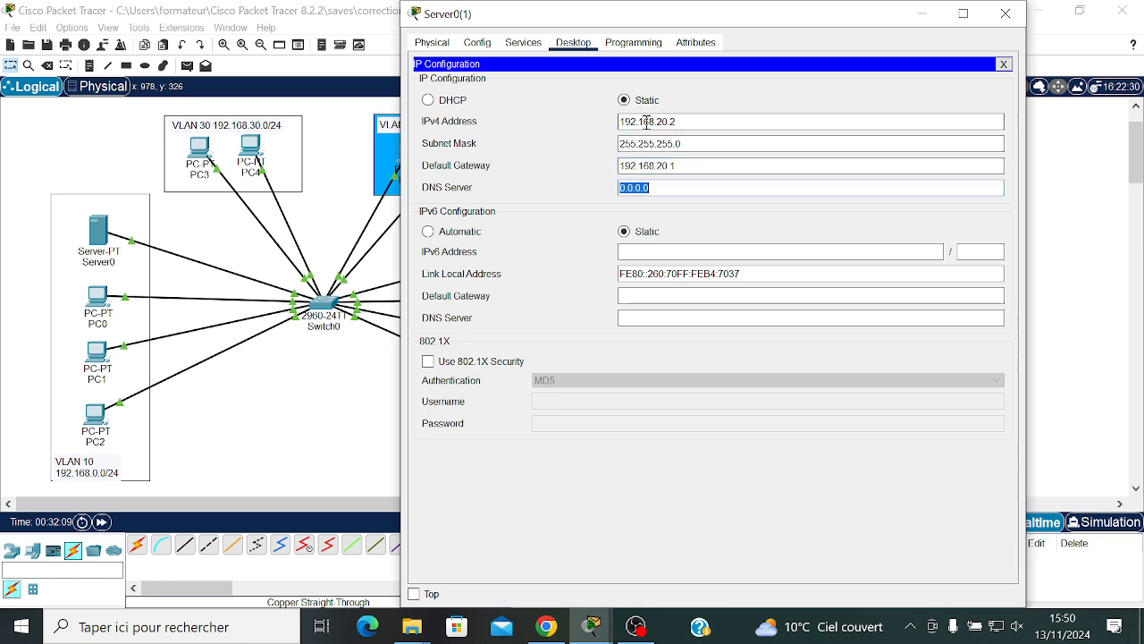
text(10.0.0)
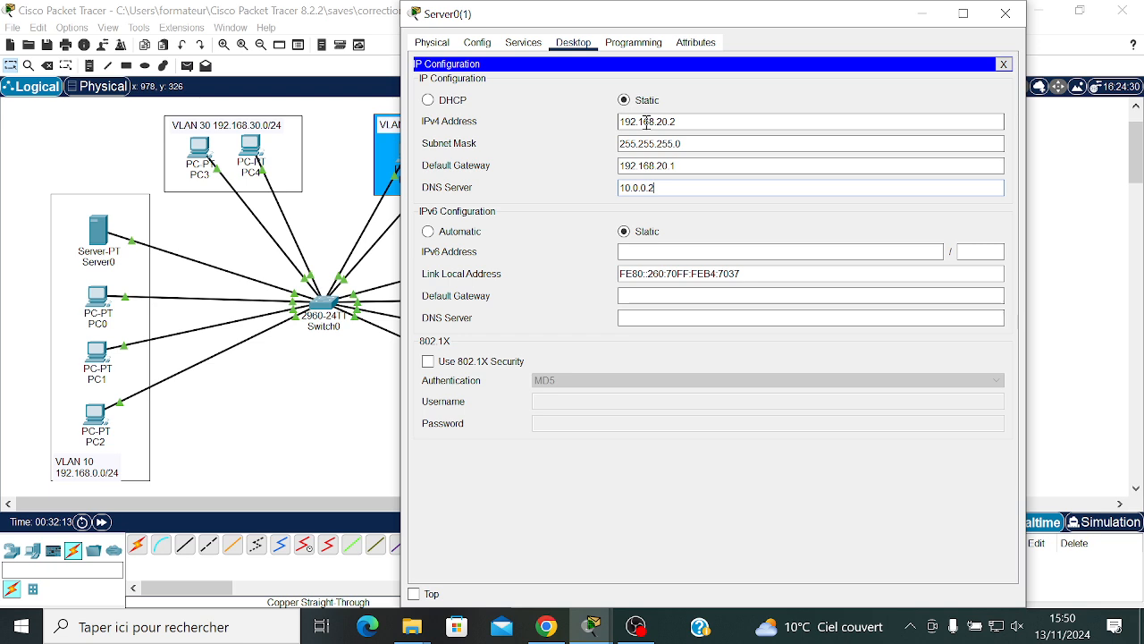
- In Server0(1)'s DHCP service, set the serverPool start IP address to 192.168.20.10
click(527, 49)
click(472, 96)
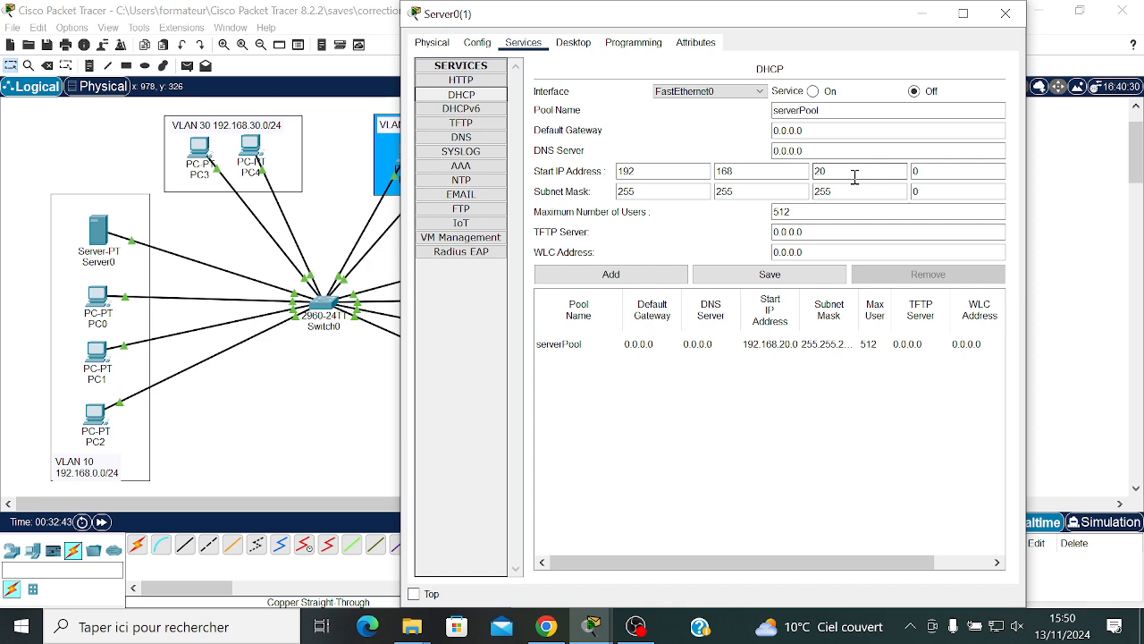
double_click(936, 170)
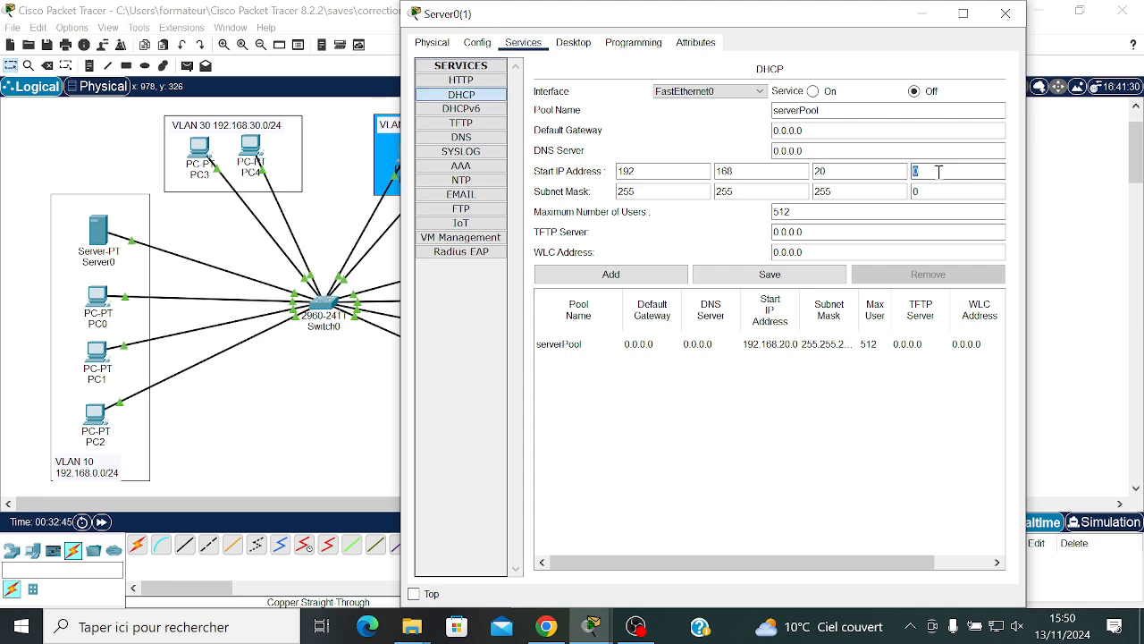
text(10)
- Set the DHCP pool's default gateway to 192.168.20.1 and its DNS server to 10.0.0.2
double_click(828, 128)
click(829, 128)
text(192.168.20.)
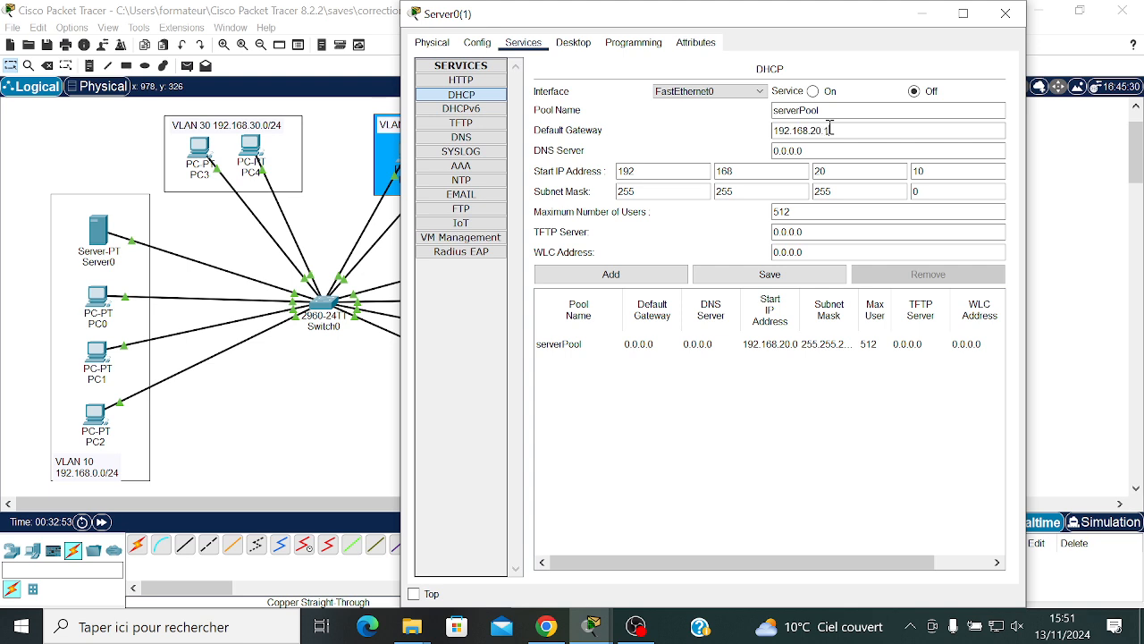
text(1)
key(Tab)
text(10.0.0.2)
- Save the serverPool settings, turn on Server0(1)'s DHCP service and close the server window
click(783, 275)
click(813, 92)
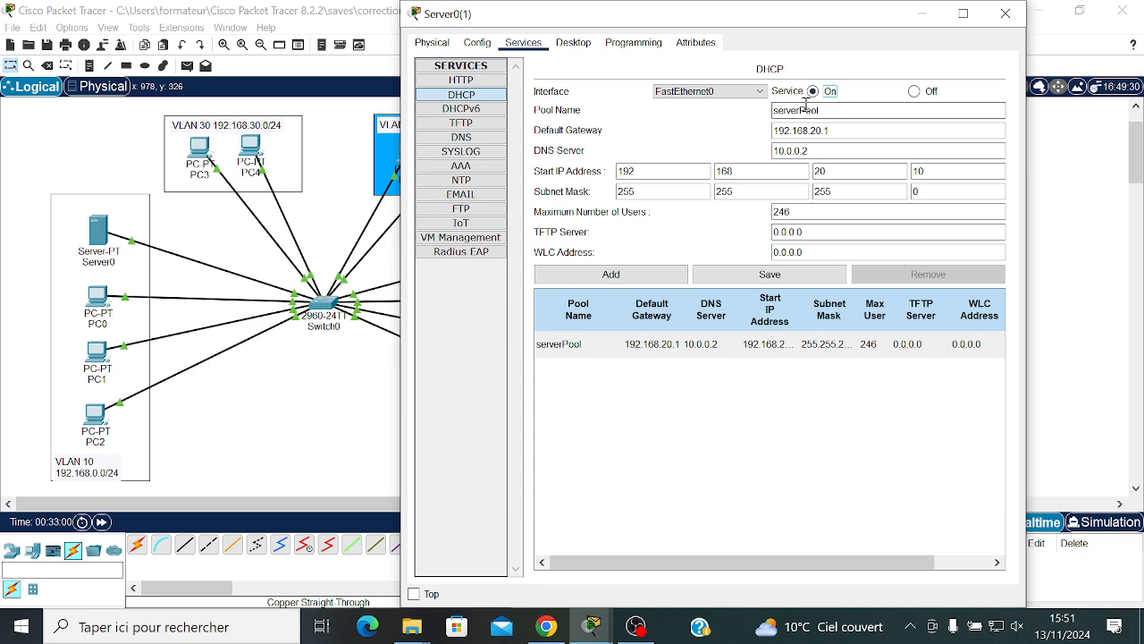
click(1005, 14)
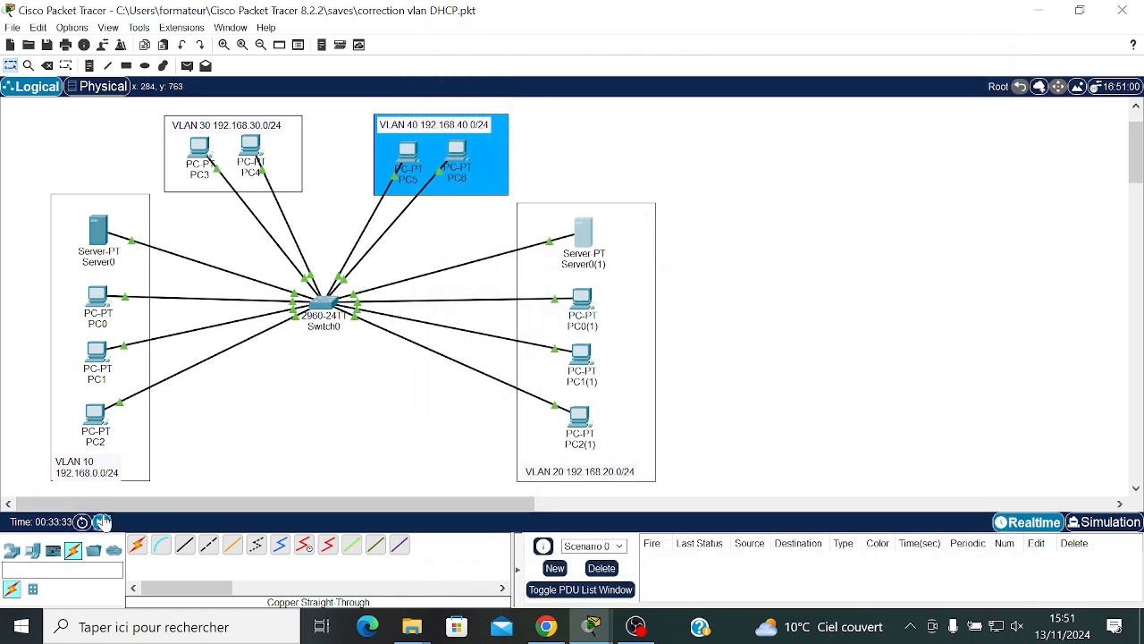
- Fast-forward the simulation time to check the IP settings of the VLAN 20 PCs, and save the file
click(102, 521)
click(102, 521)
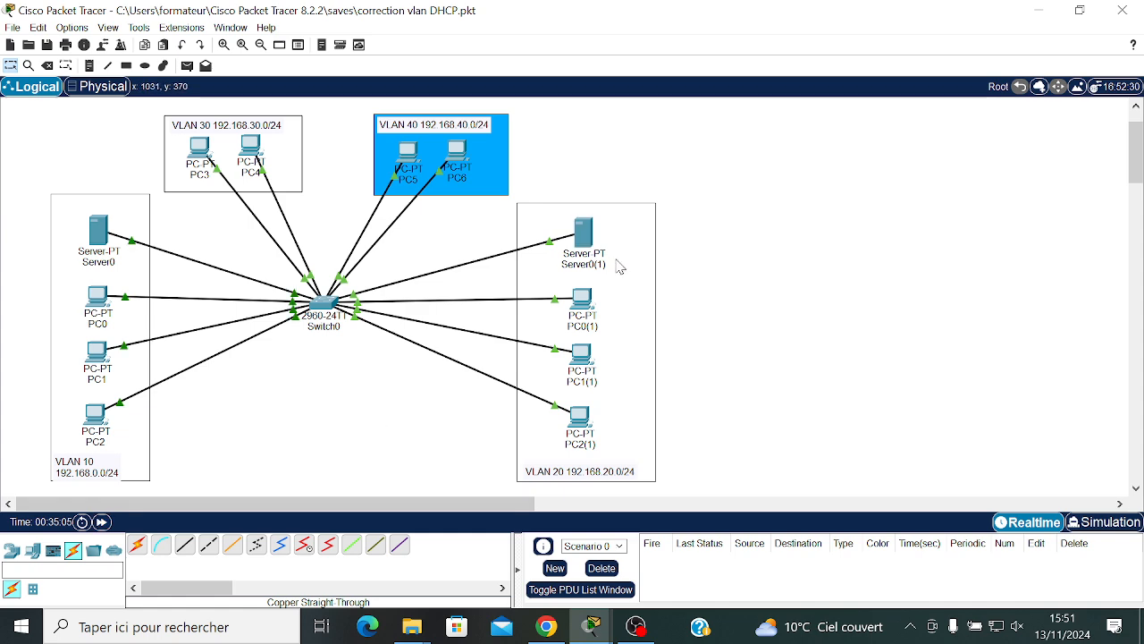
mouse_move(582, 296)
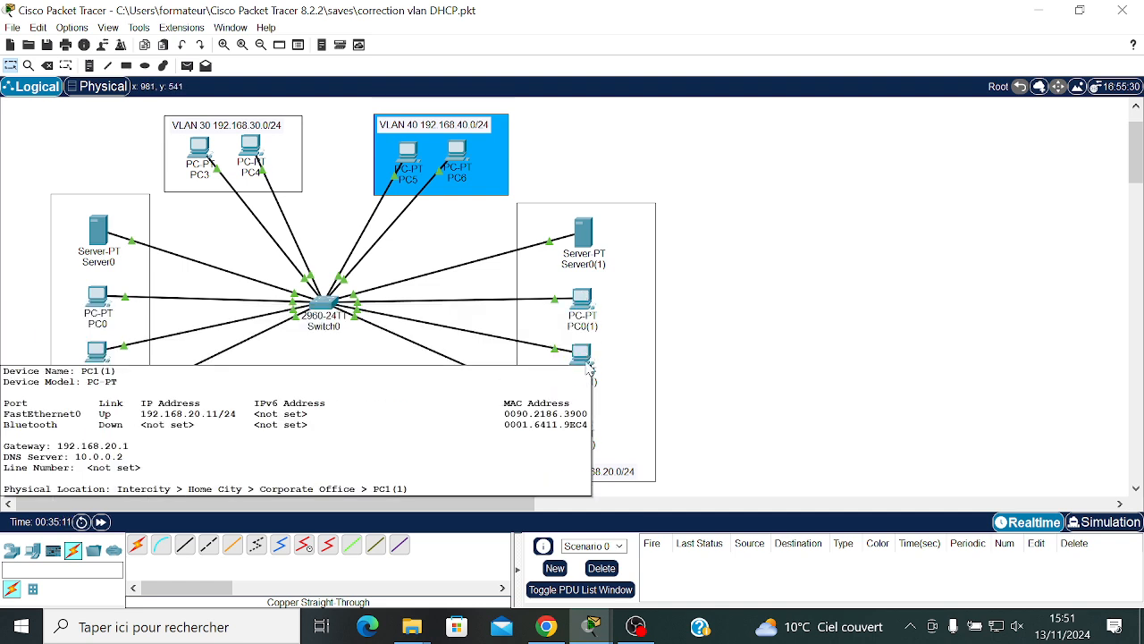
mouse_move(590, 428)
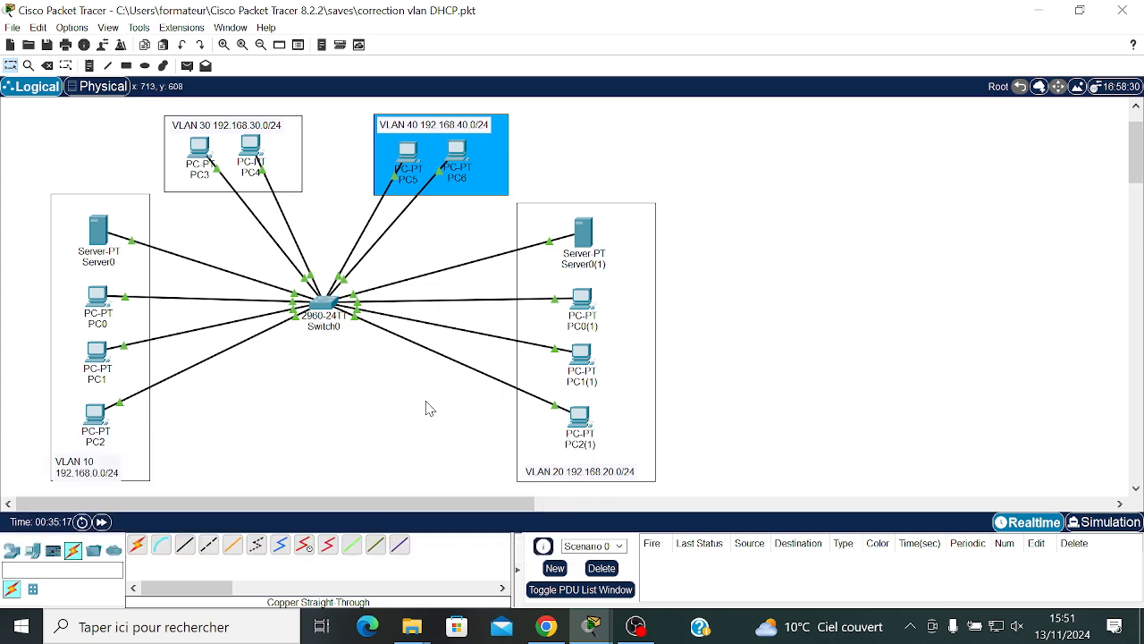
click(47, 45)
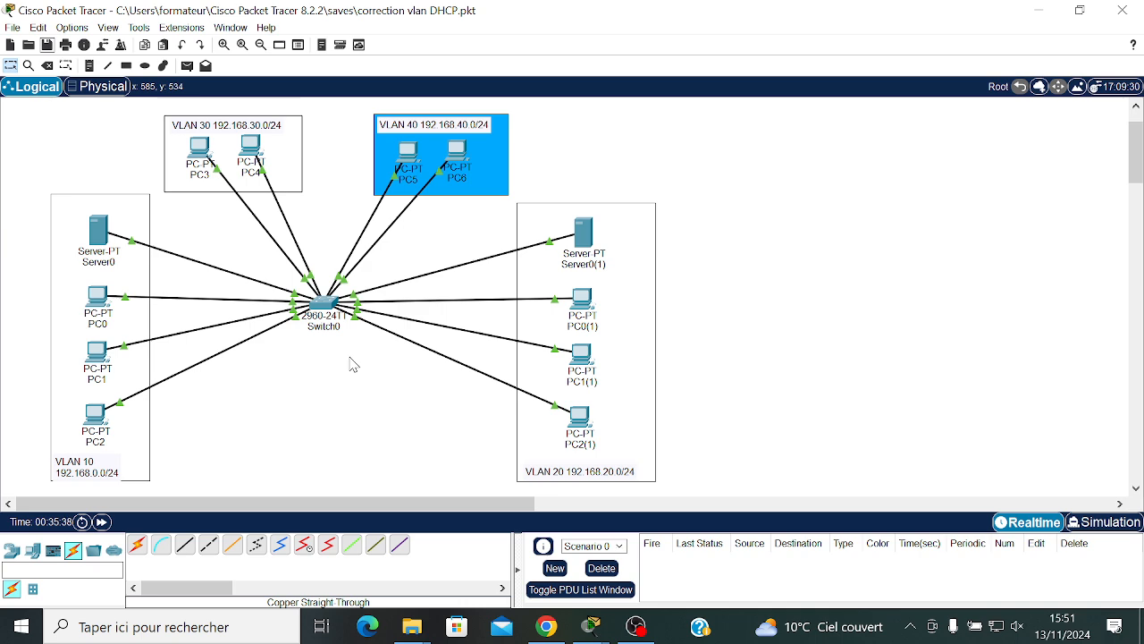
click(46, 46)
- Add a generic Router-PT to the workspace below Switch0
click(11, 552)
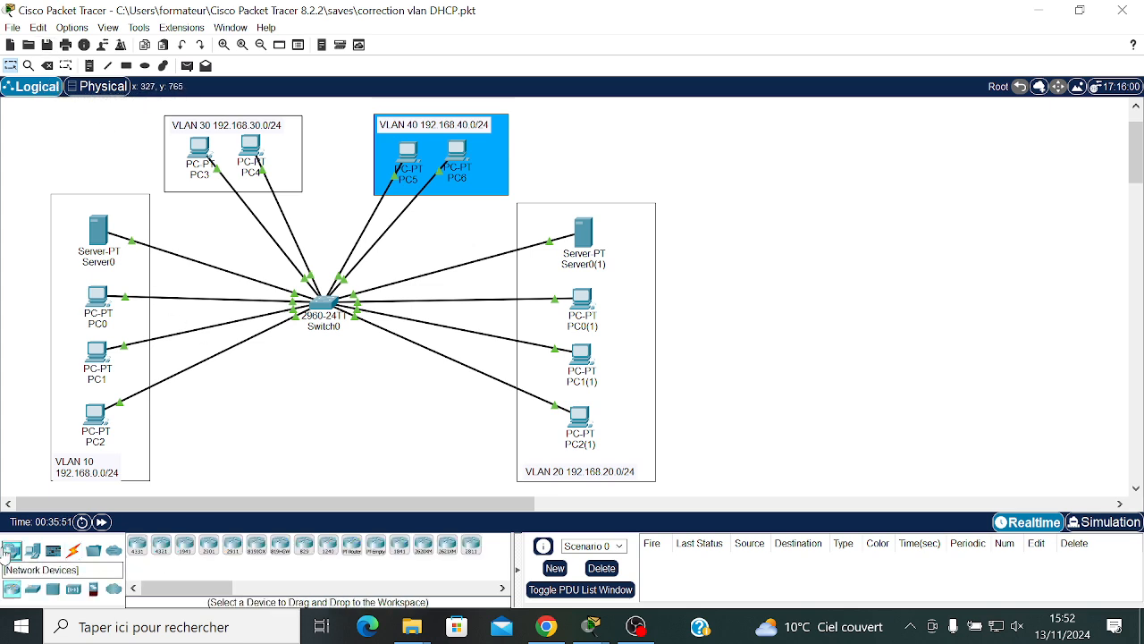
click(352, 547)
click(330, 404)
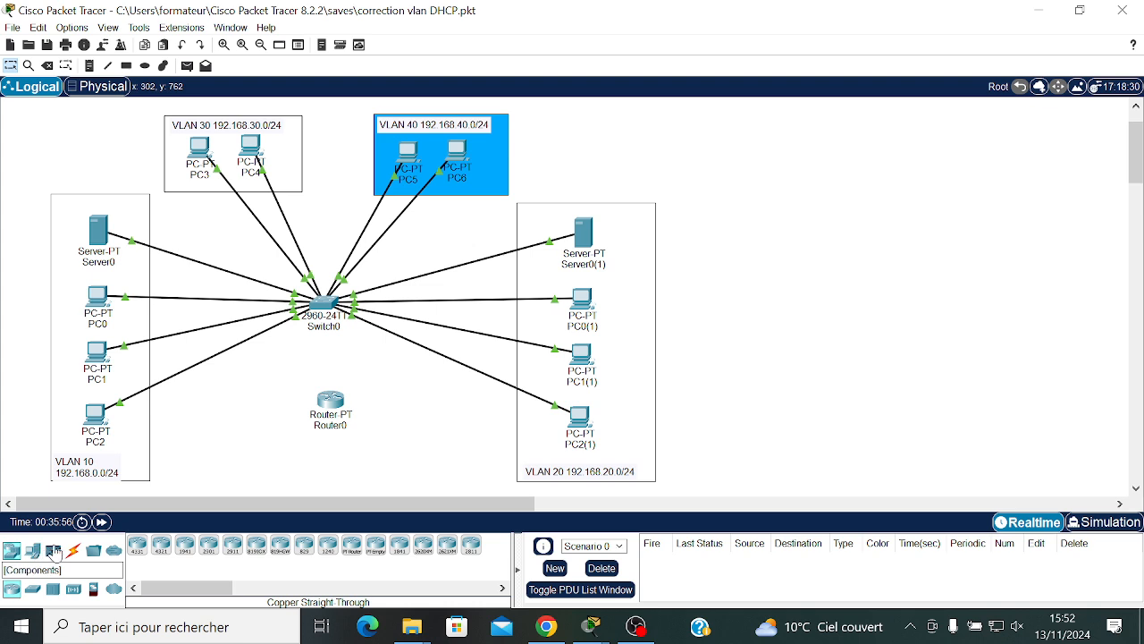
- Connect Router0 to Switch0's FastEthernet0/24 port with a copper straight-through cable and align the router beneath the switch
click(73, 550)
click(137, 544)
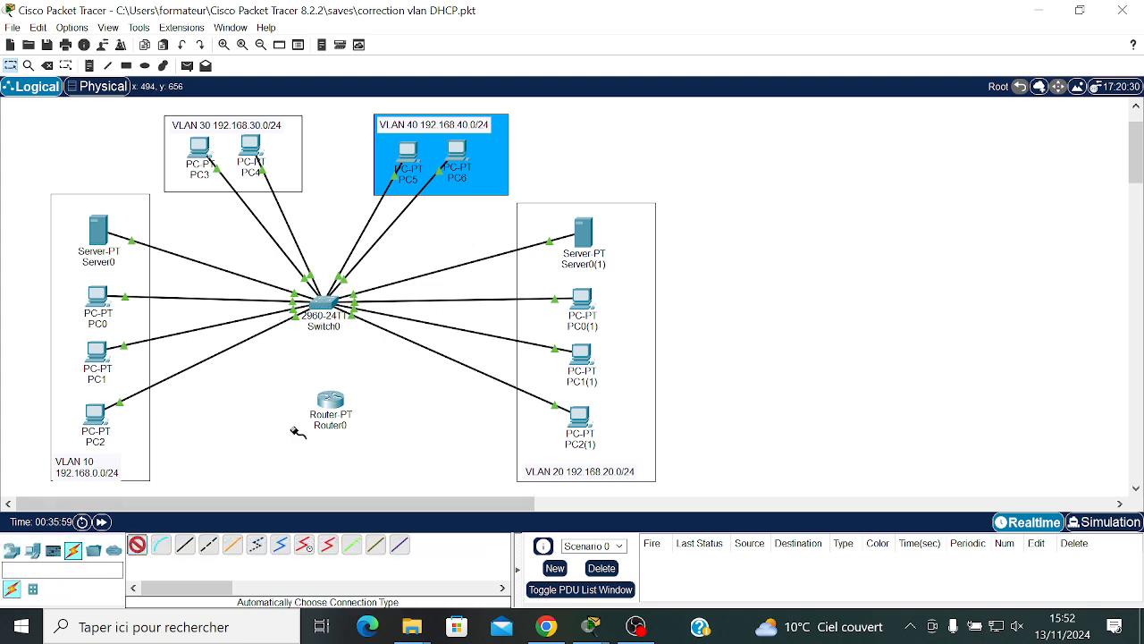
click(188, 544)
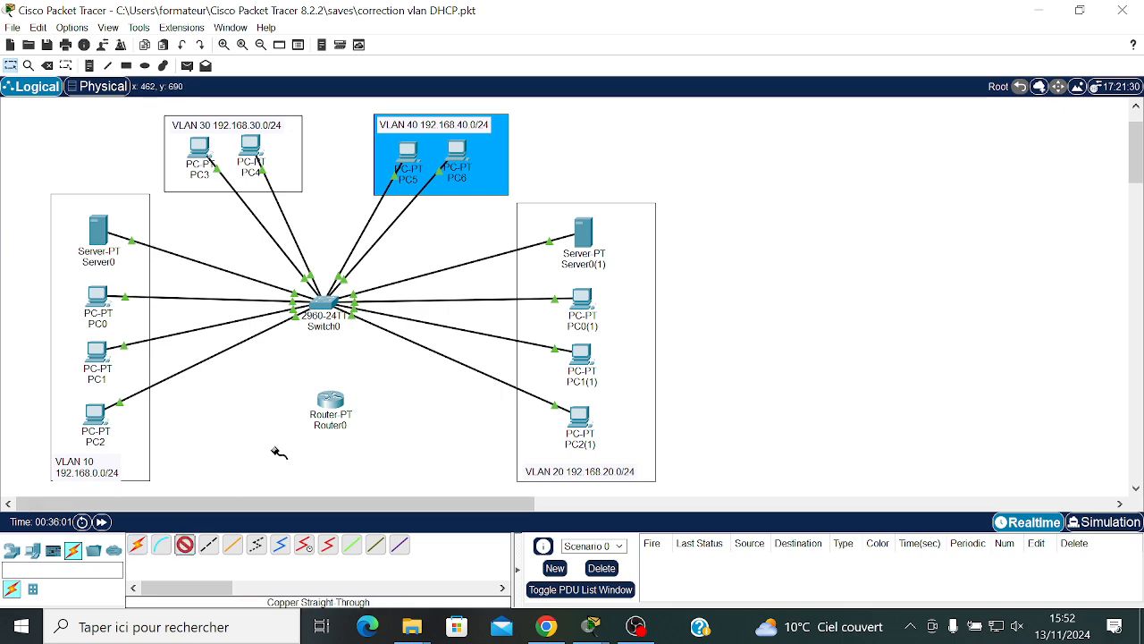
click(343, 400)
click(375, 442)
click(321, 304)
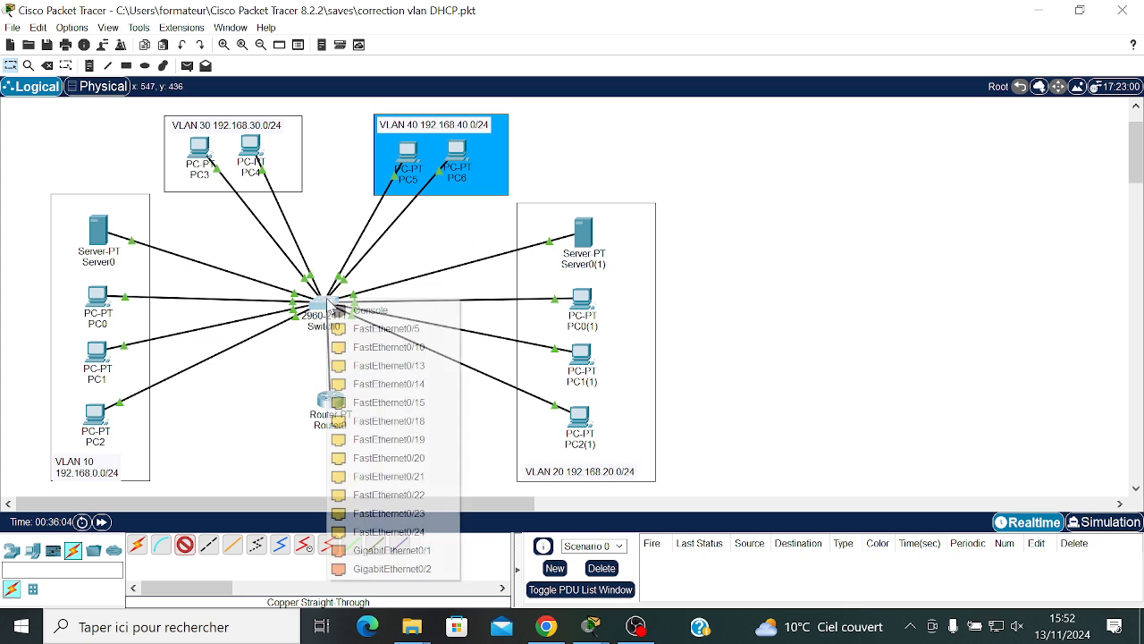
click(386, 531)
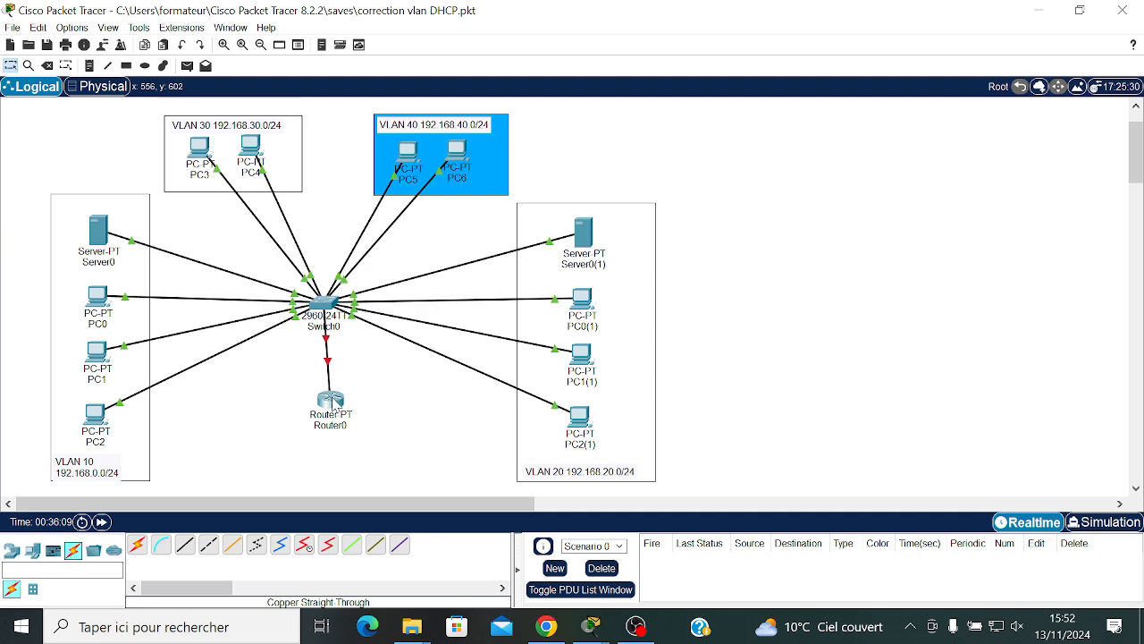
drag(333, 404, 327, 391)
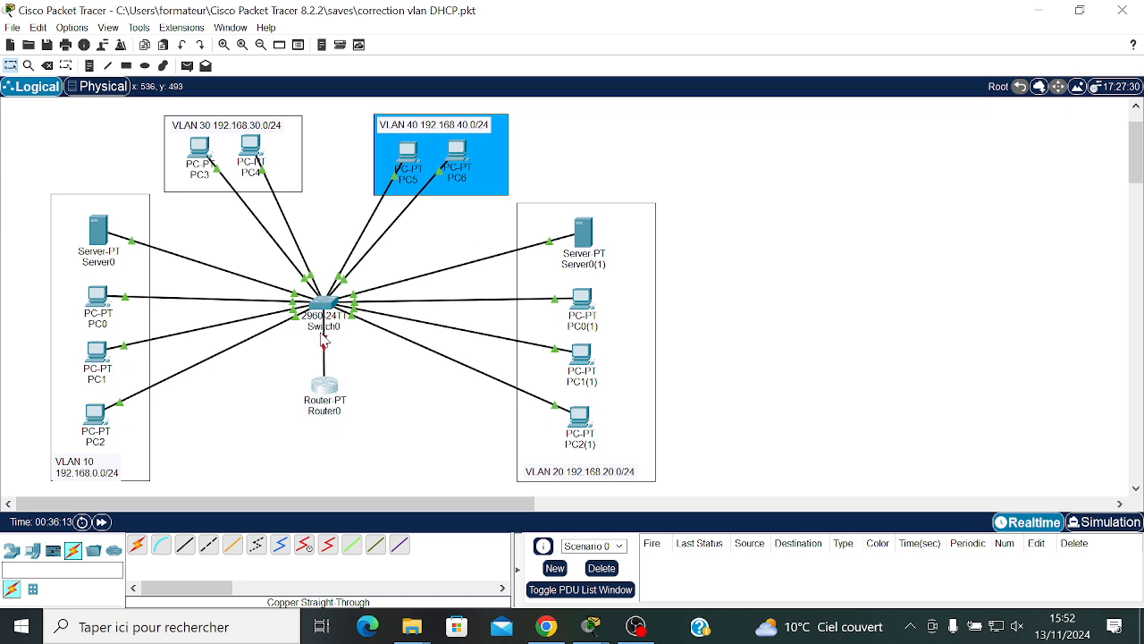
- Open Router0's command line and answer no to the initial configuration dialog
mouse_move(324, 306)
click(329, 387)
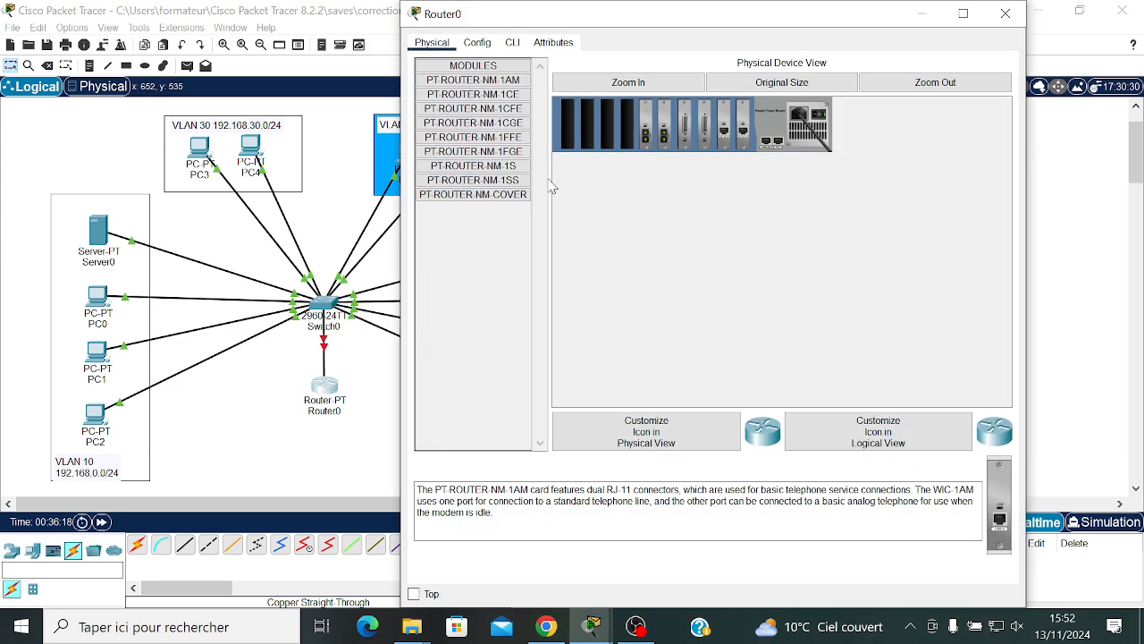
click(513, 45)
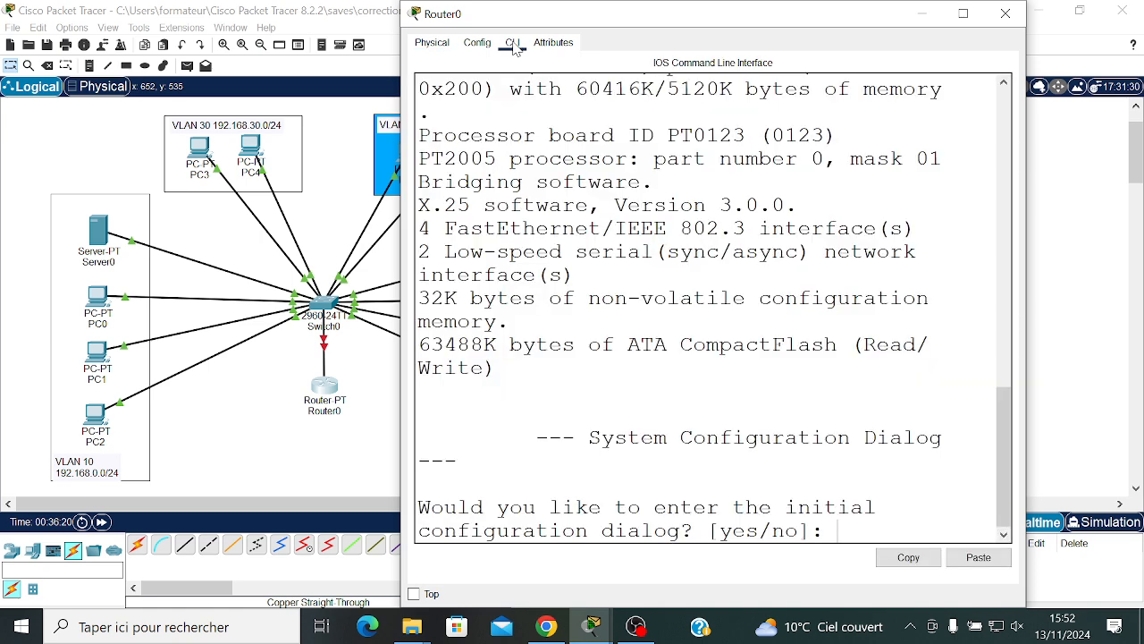
text(no)
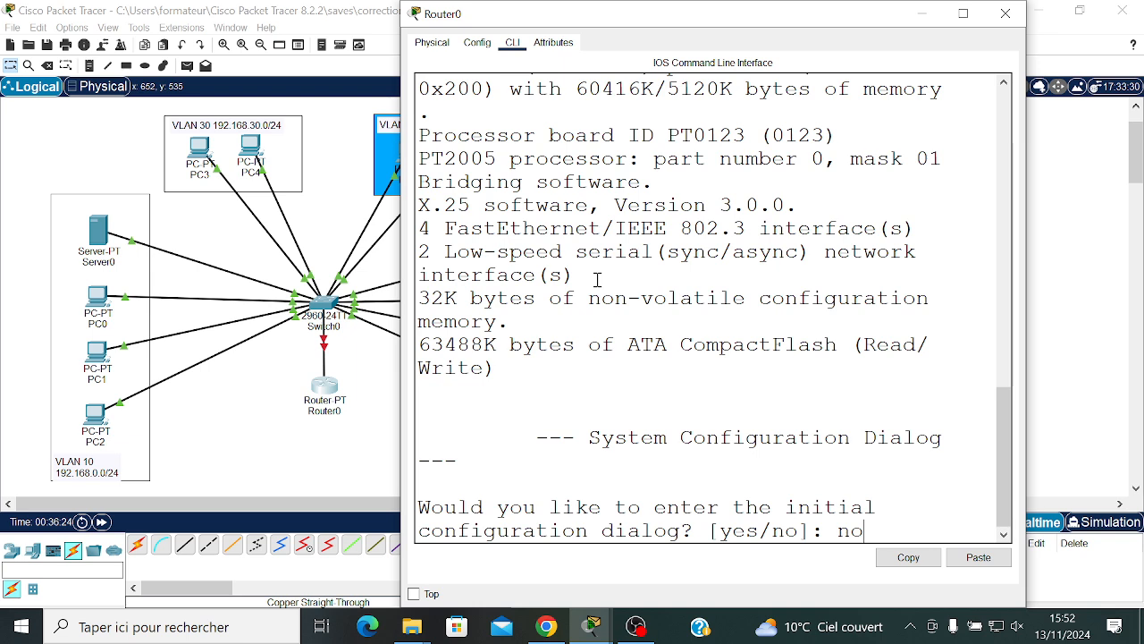
key(Return)
key(Return)
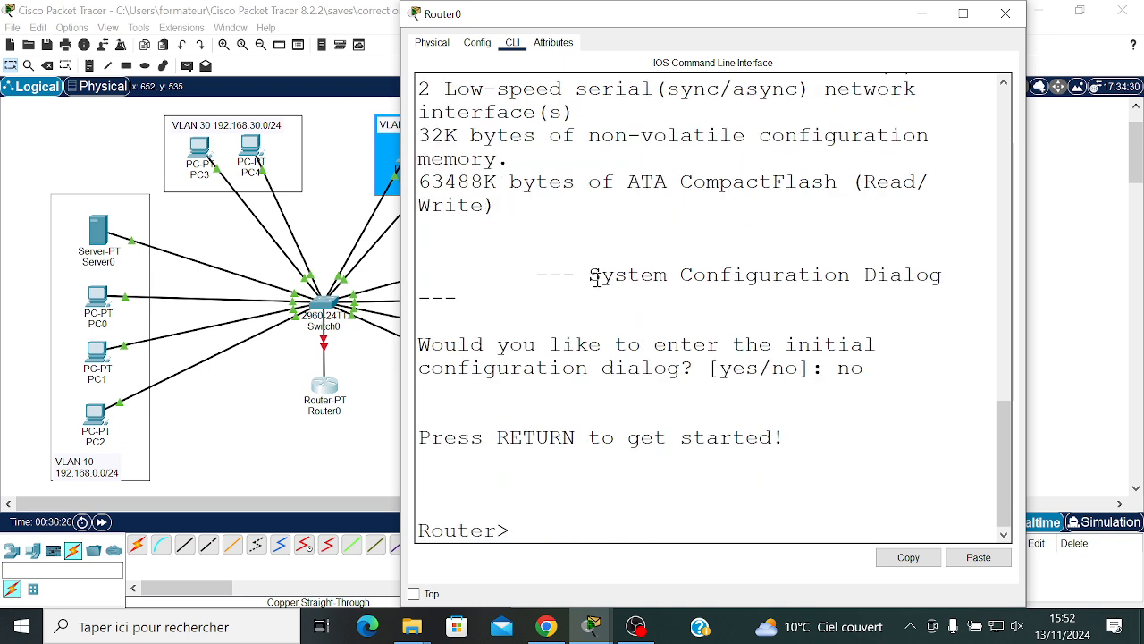
- Enter privileged mode on Router0 with en and global configuration mode with conf t
text(en)
key(Return)
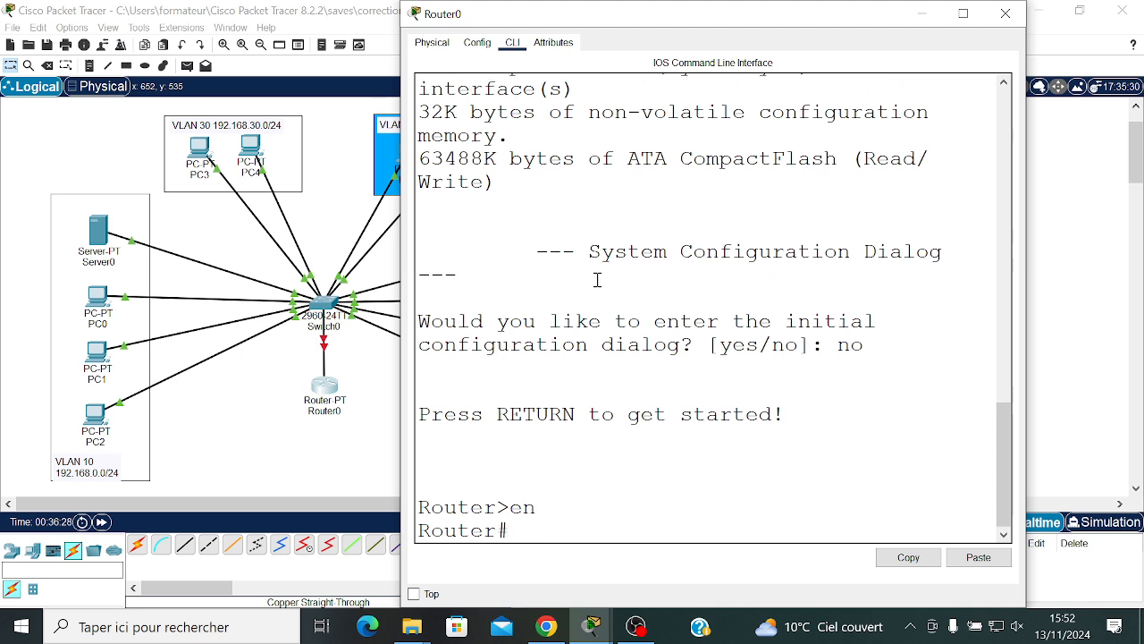
text(conf t)
key(Return)
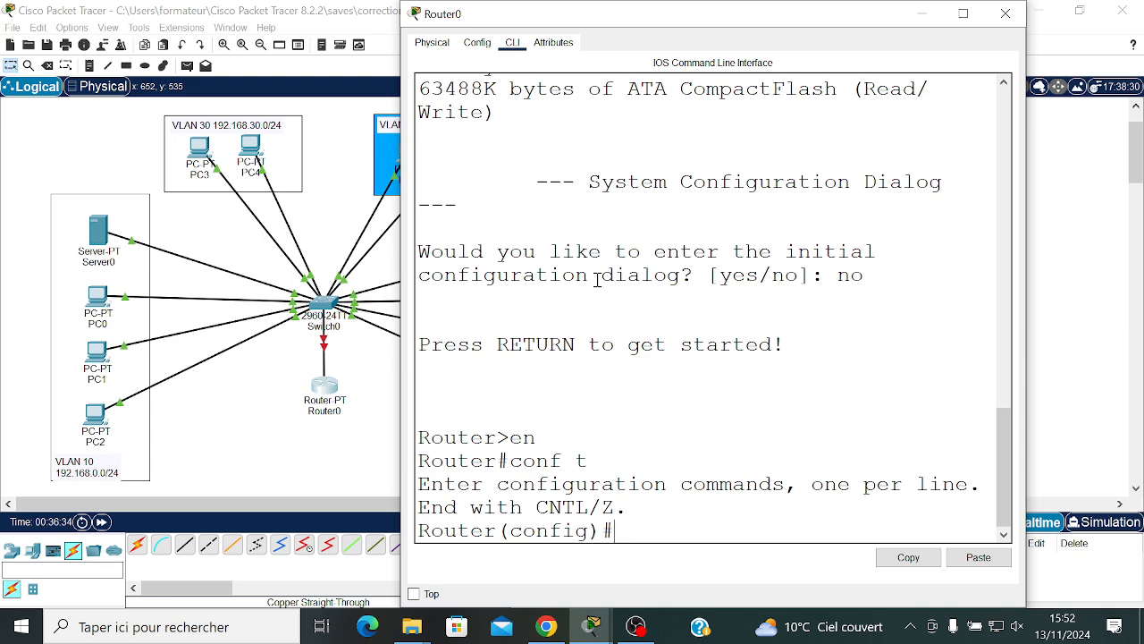
- Enter interface fa0/0 configuration on Router0 and enable the interface with no shut
text(int )
text(fa 0)
text(/)
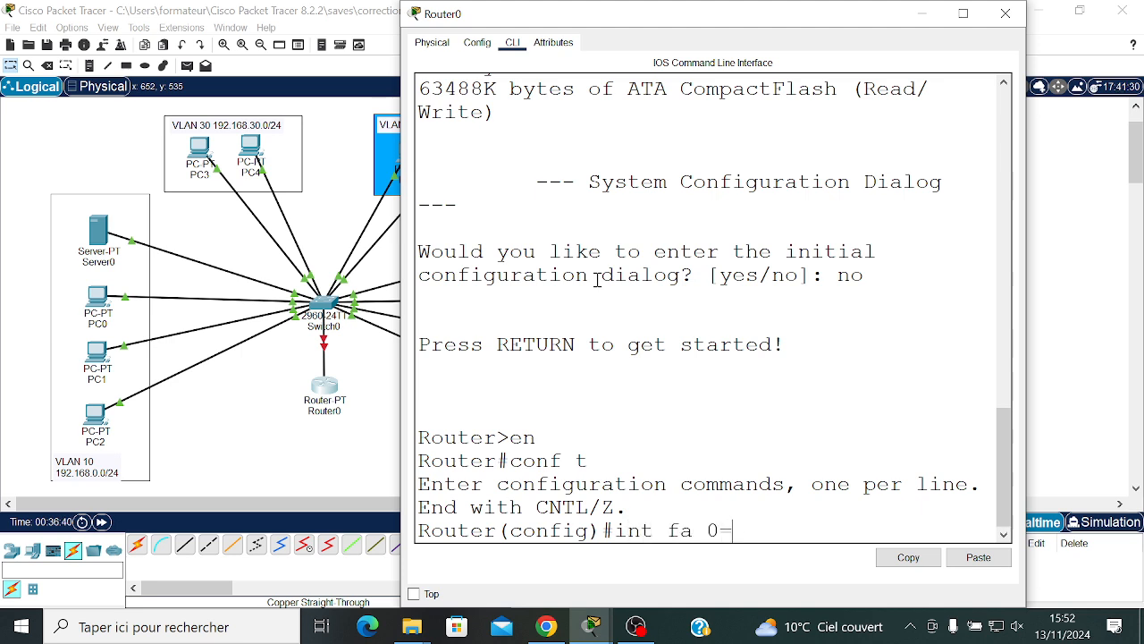
key(BackSpace)
key(BackSpace)
key(BackSpace)
text(0/0)
key(Return)
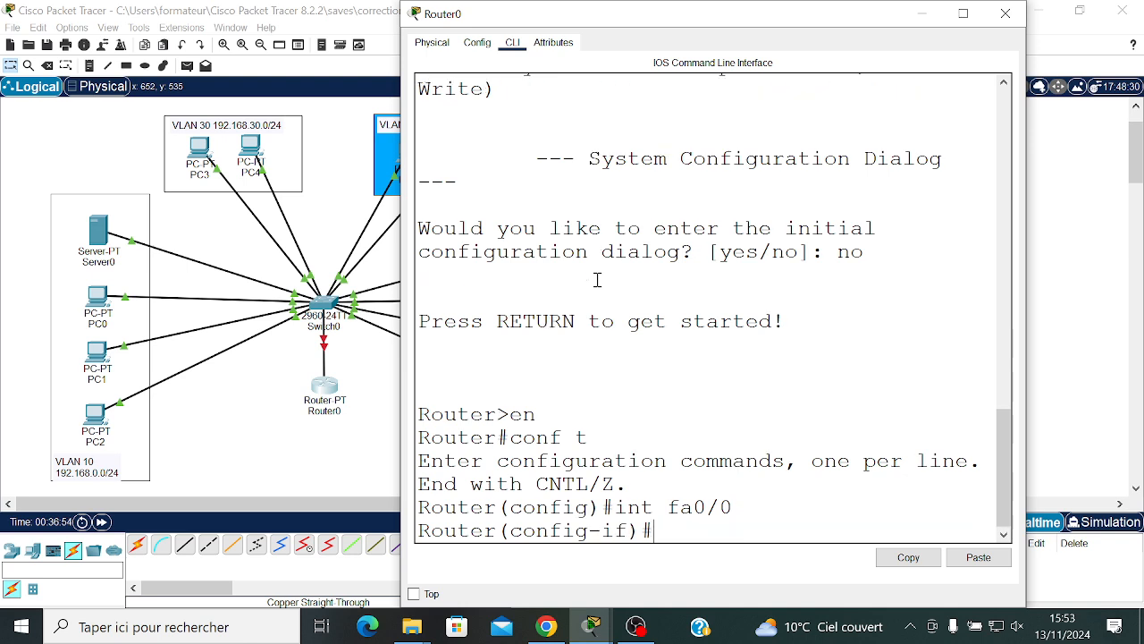
text(no shut)
key(Return)
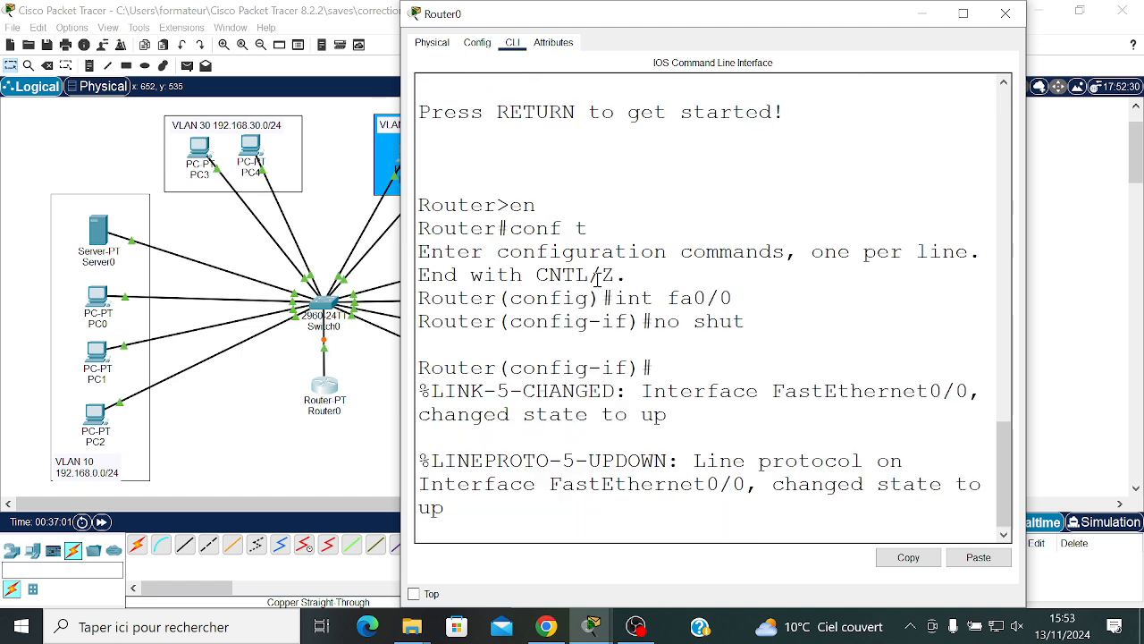
key(Return)
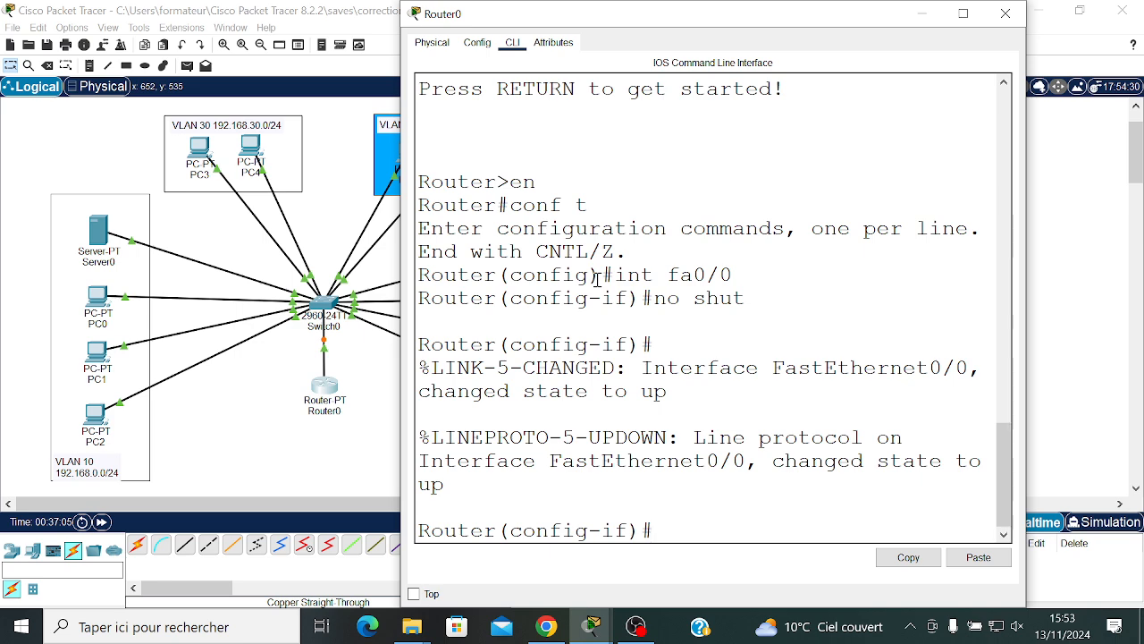
- Create subinterface fa0/0.10 on Router0 and enter its configuration mode
text(int fan0/0)
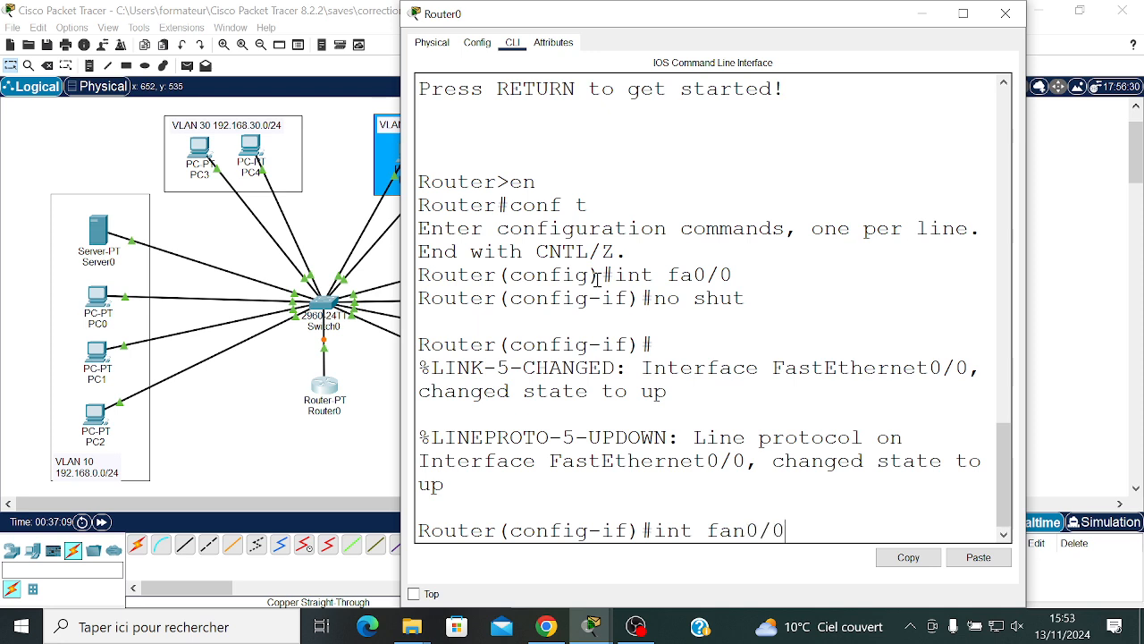
text(.10)
key(Return)
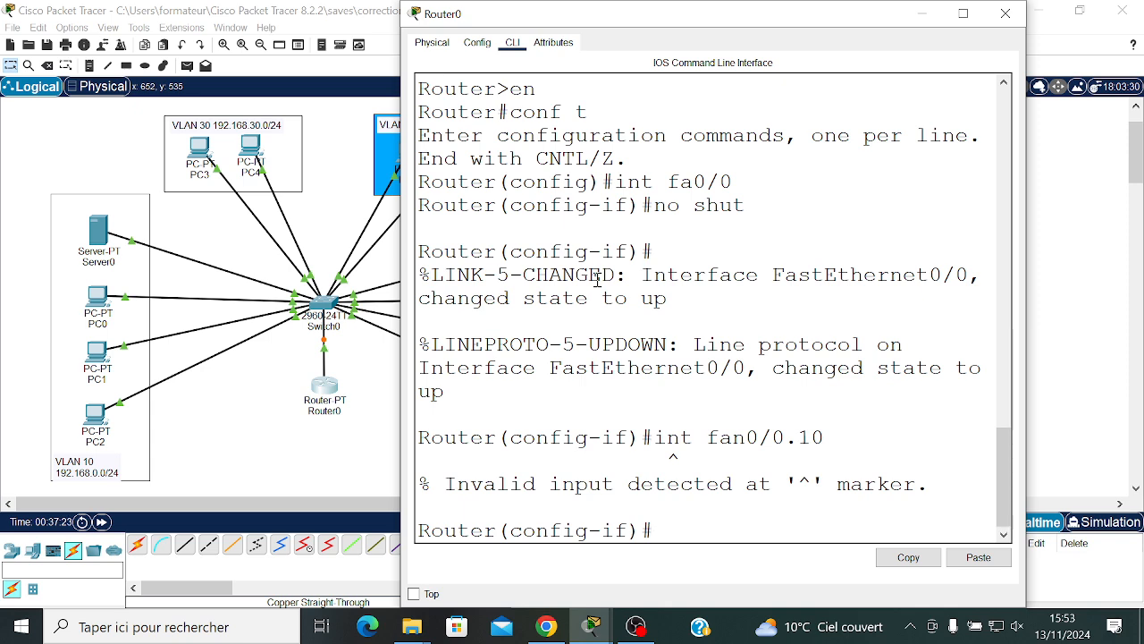
key(Up)
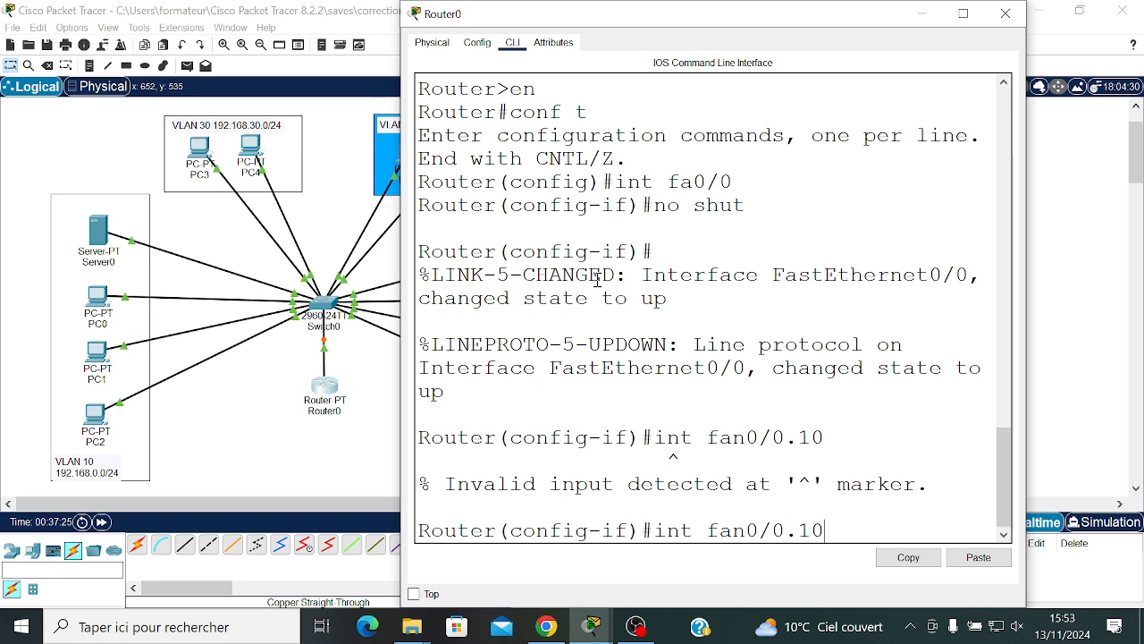
key(Left)
key(Left)
key(Left)
key(Left)
key(BackSpace)
key(Return)
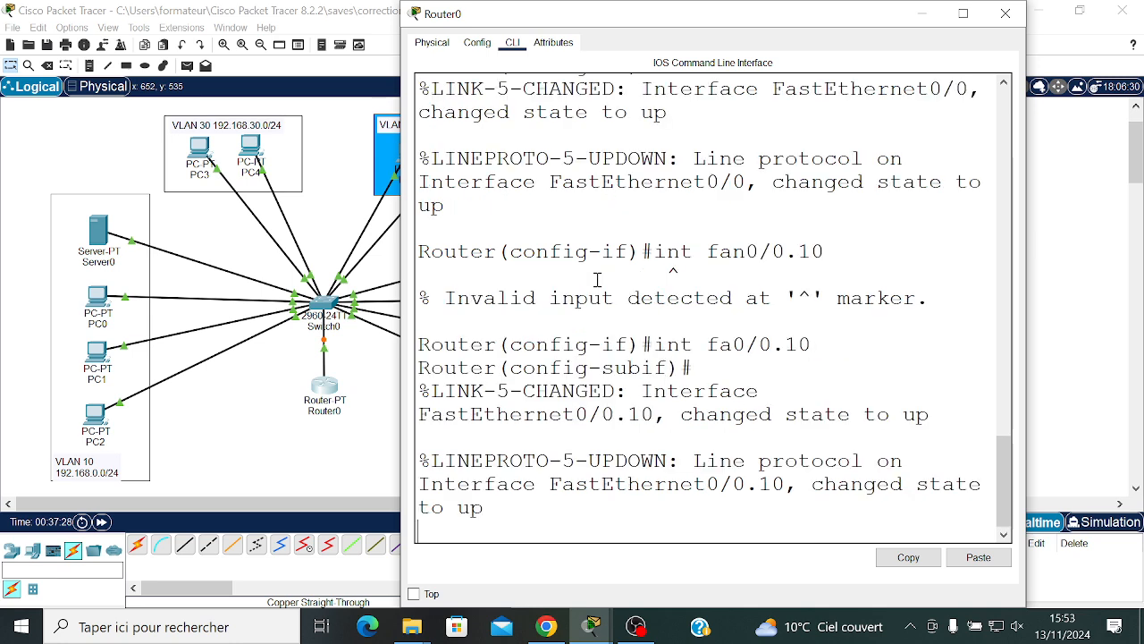
key(Return)
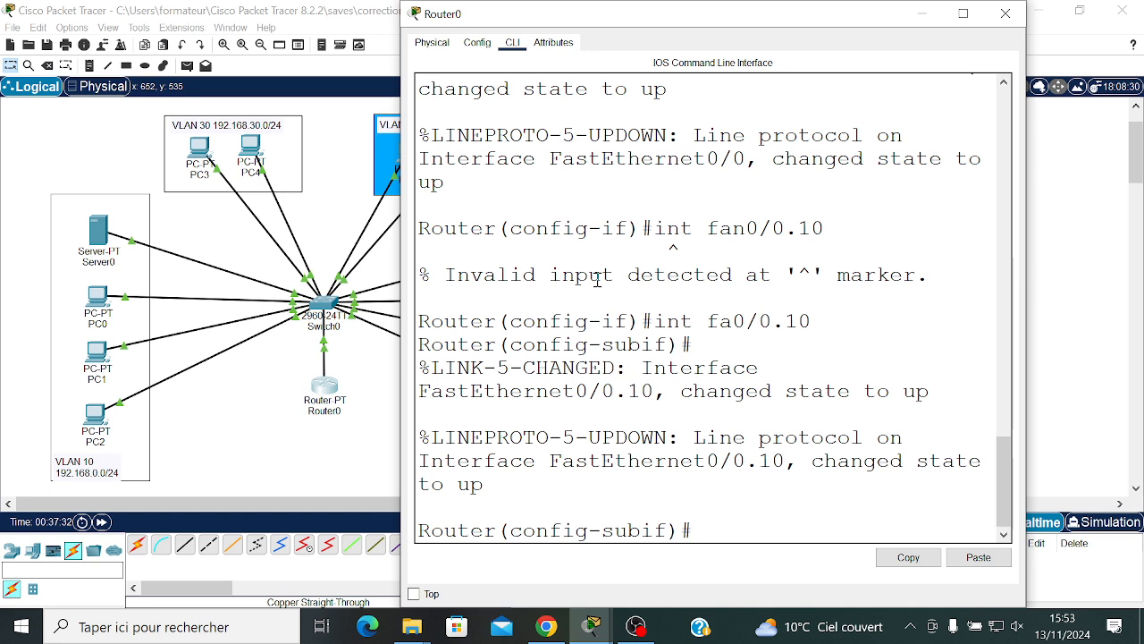
text(enc)
key(Tab)
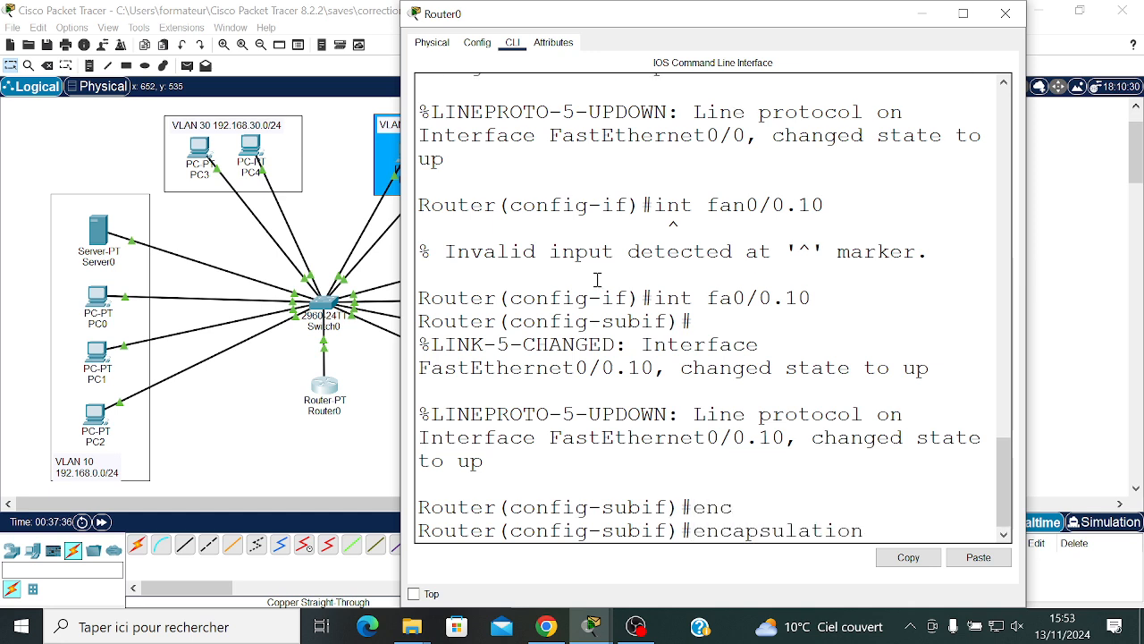
text(dot)
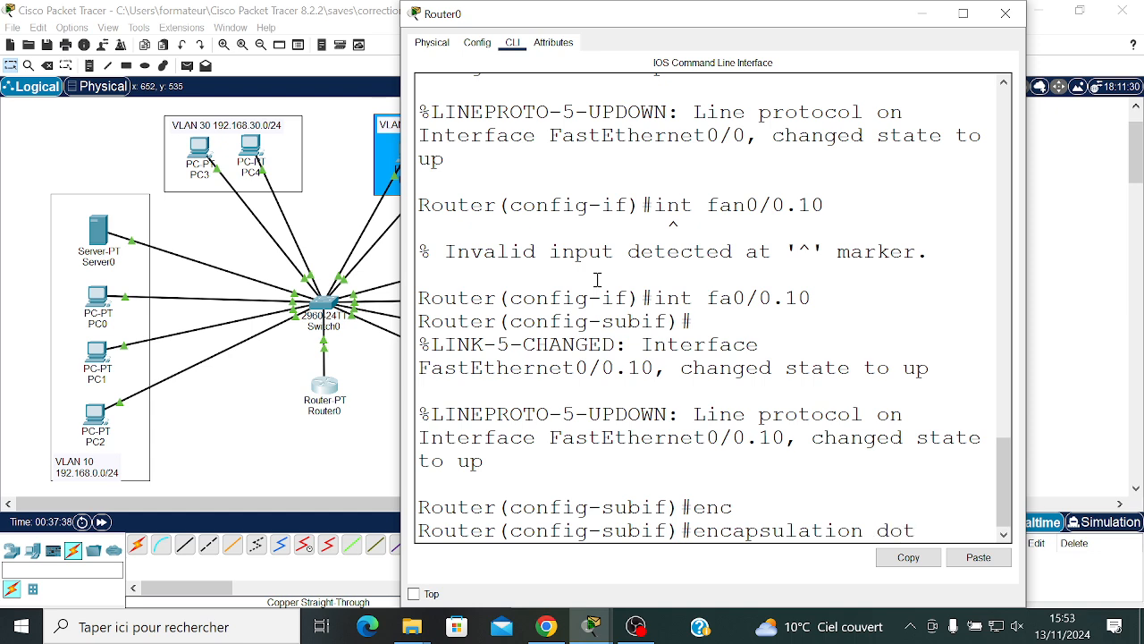
key(Tab)
text(10)
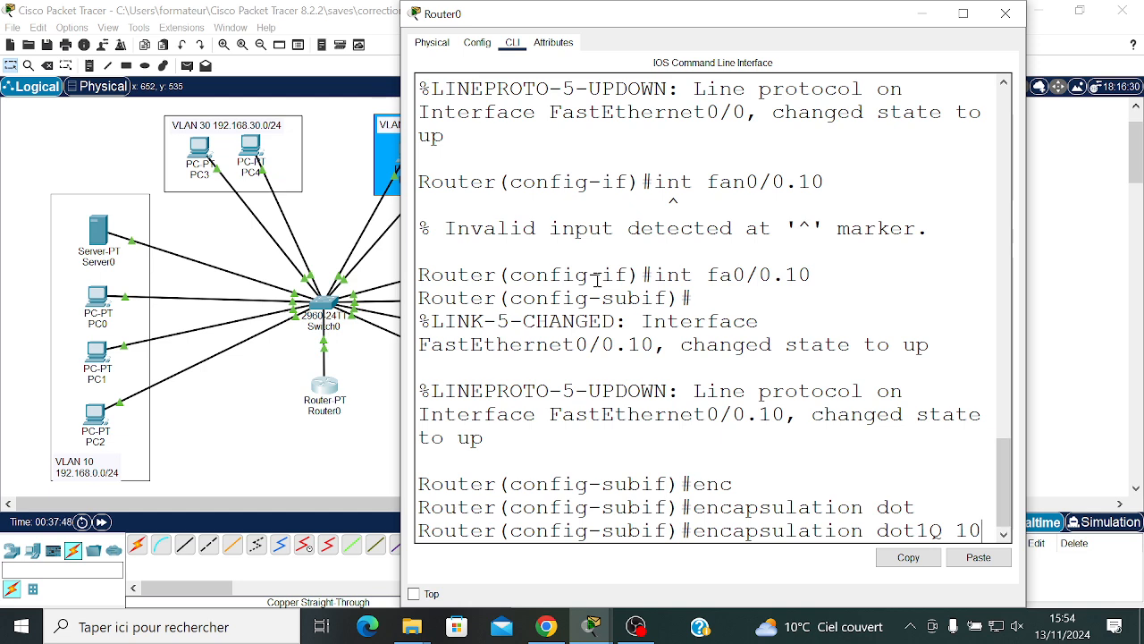
key(BackSpace)
key(BackSpace)
key(BackSpace)
key(BackSpace)
key(BackSpace)
key(BackSpace)
key(BackSpace)
key(BackSpace)
key(BackSpace)
key(BackSpace)
key(BackSpace)
key(BackSpace)
key(BackSpace)
key(BackSpace)
key(BackSpace)
key(BackSpace)
key(BackSpace)
key(BackSpace)
key(BackSpace)
key(BackSpace)
key(BackSpace)
key(BackSpace)
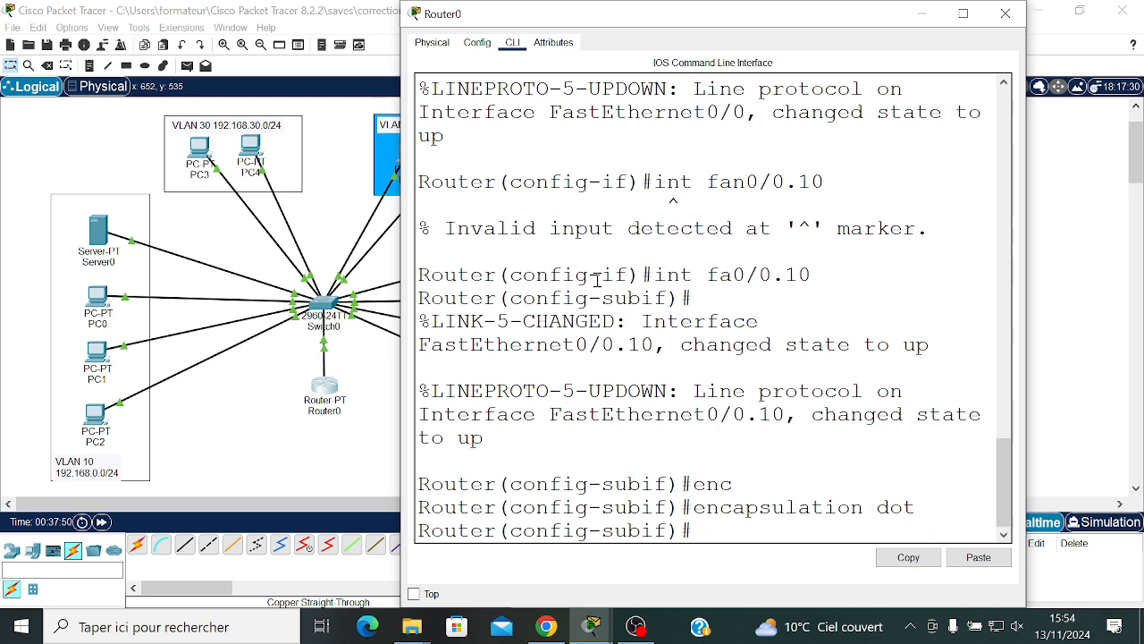
- Try to assign an IP address to subinterface fa0/0.10 with ip adress 192.168.0.1 255.255.255.0
text(ip adrec)
key(BackSpace)
text(ss)
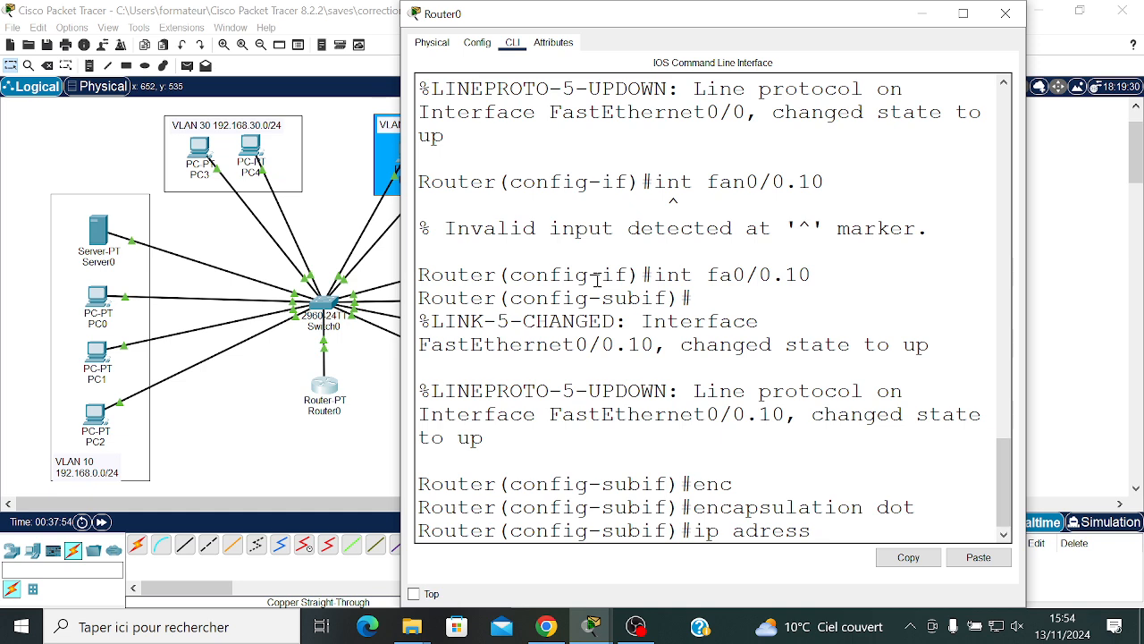
text( 192.168.0.1)
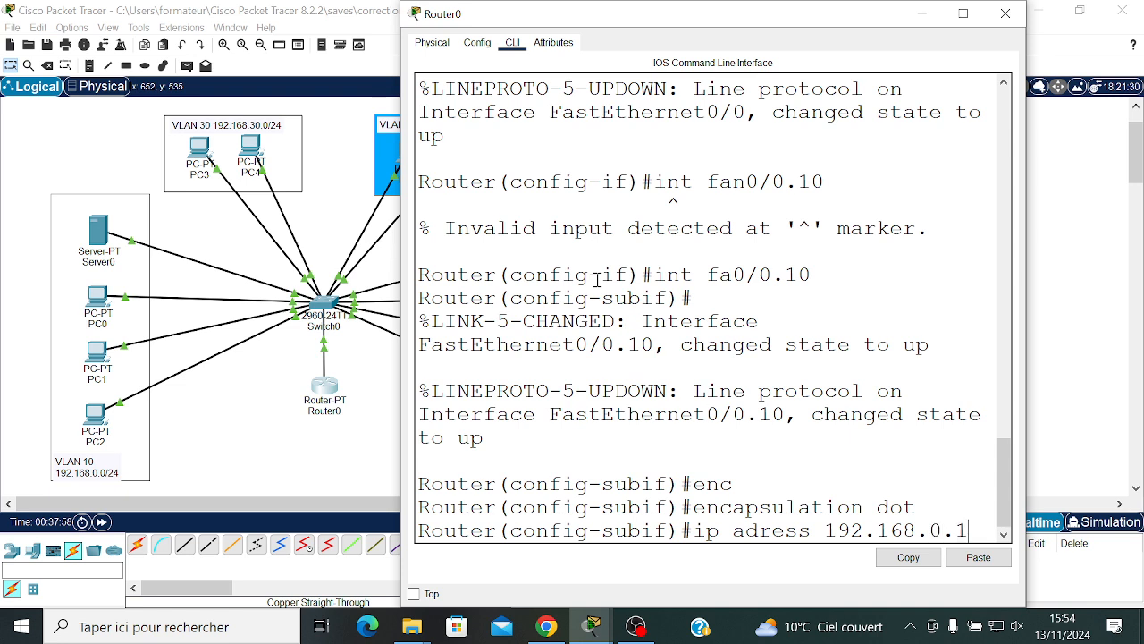
text( 255)
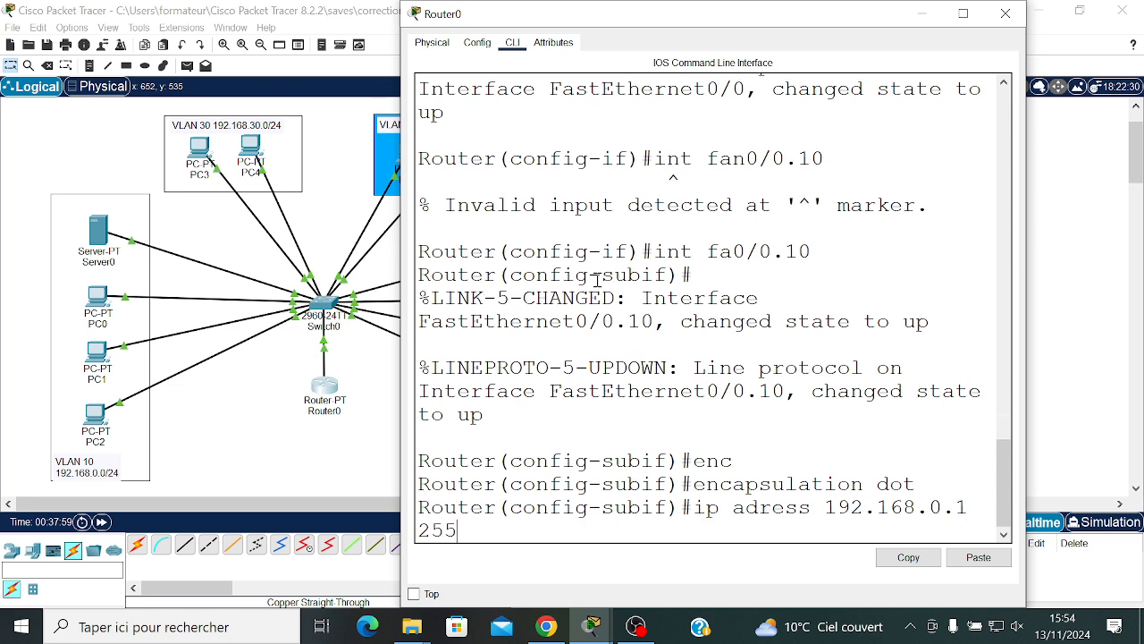
text(.255.255.0)
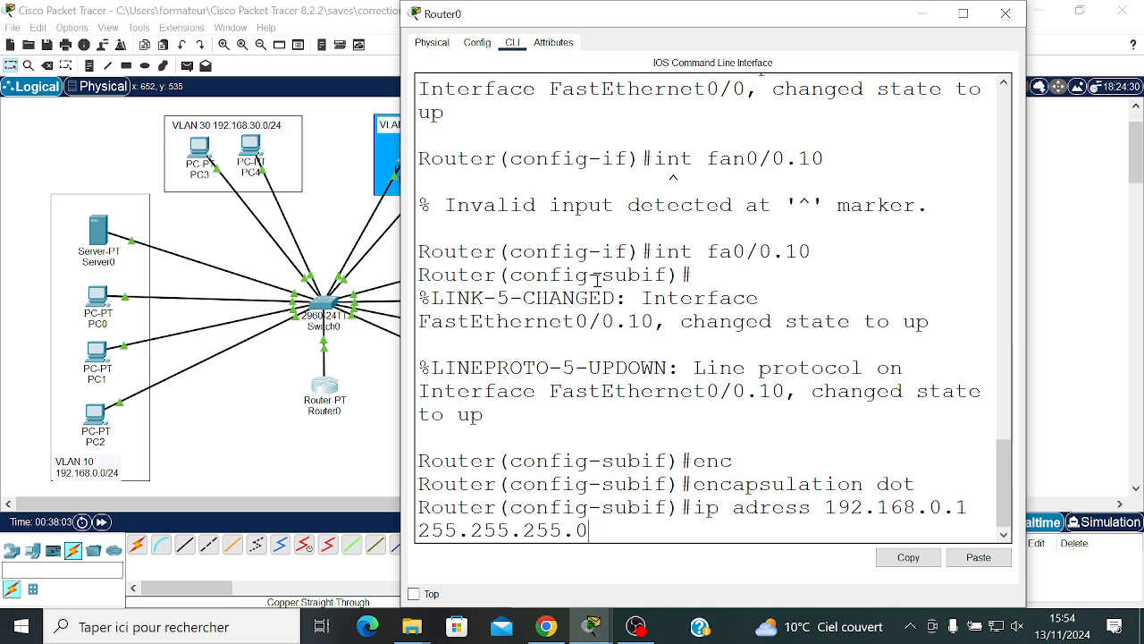
key(Return)
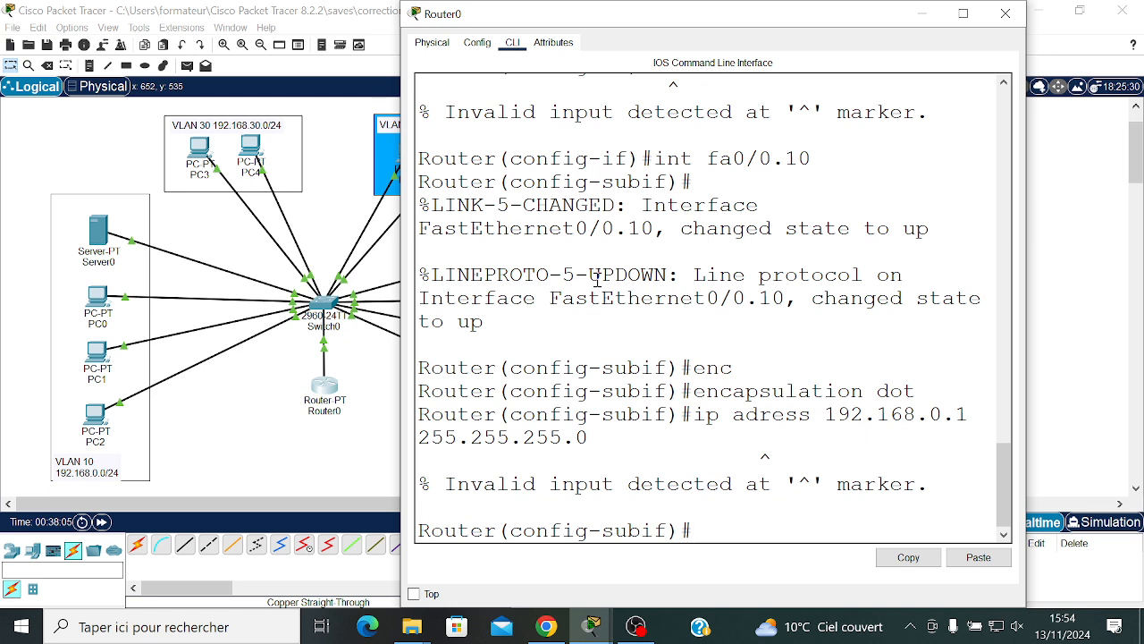
- Correct the misspelled command to ip address 192.168.0.1 255.255.255.0 and submit it again for subinterface fa0/0.10
key(Up)
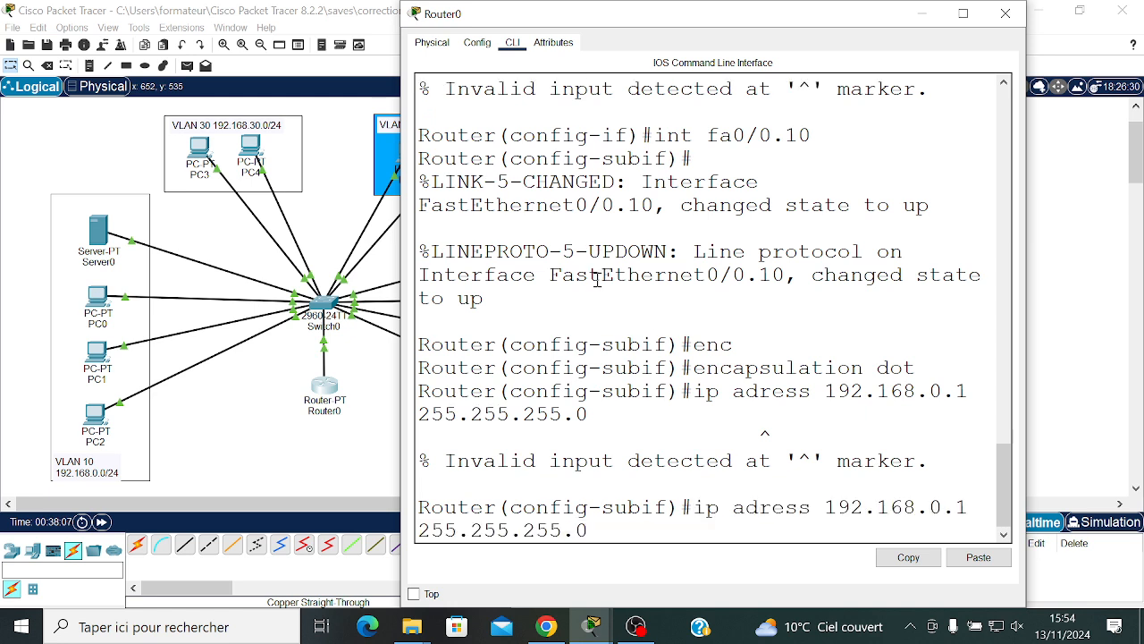
key(Left)
key(Left)
key(Left)
key(Left)
key(Left)
key(Left)
key(Left)
key(Left)
key(Left)
key(Left)
key(Left)
key(Left)
key(Left)
key(Left)
key(Left)
key(Left)
key(Left)
key(Left)
key(Left)
key(Left)
key(Left)
key(Left)
key(Left)
text(d)
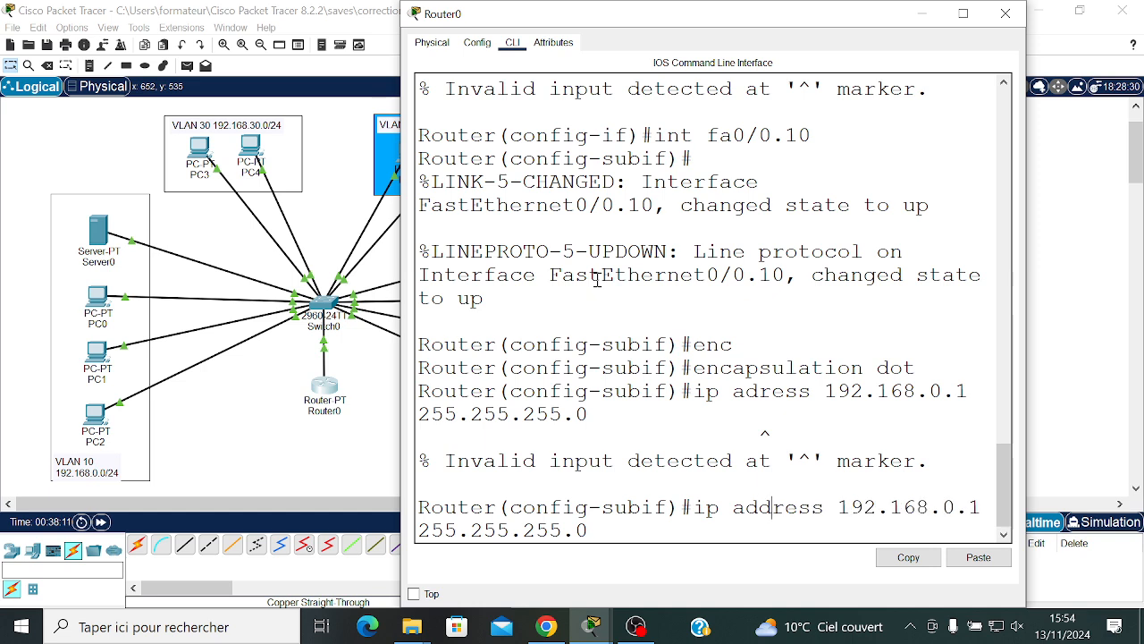
key(Return)
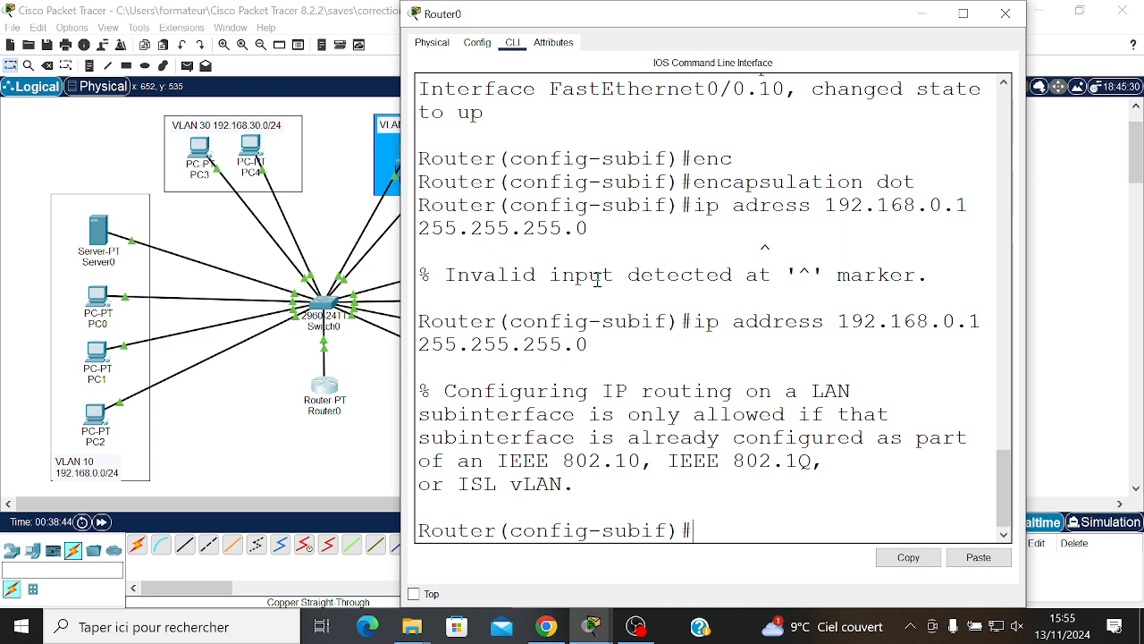
- Set the encapsulation of subinterface fa0/0.10 to dot1Q with VLAN 10
text(enc)
key(Tab)
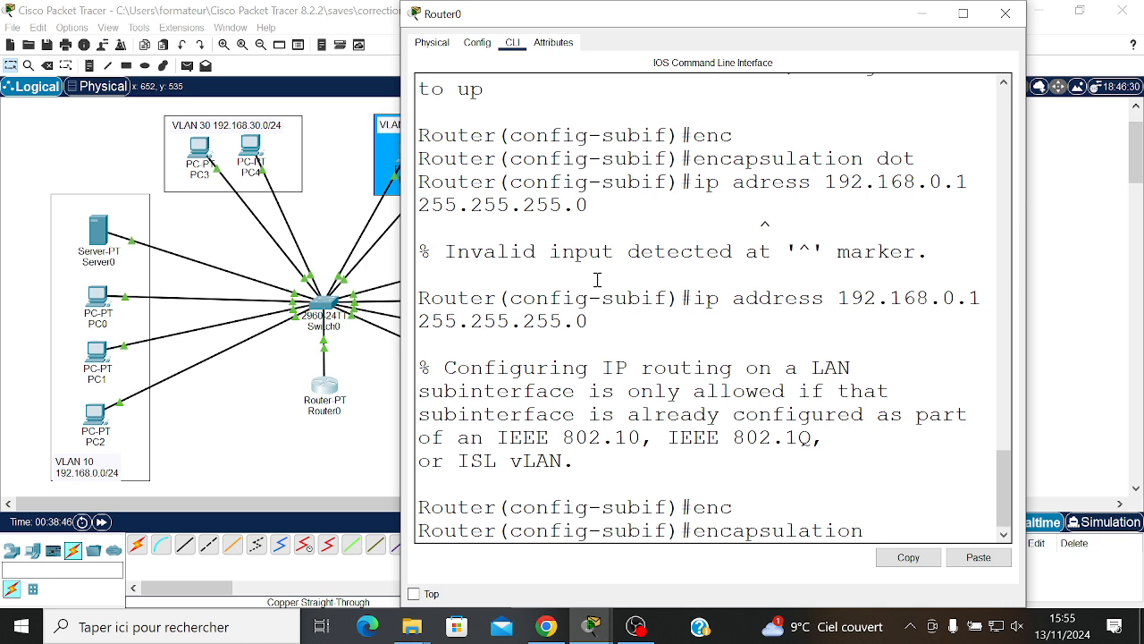
text(do)
key(Tab)
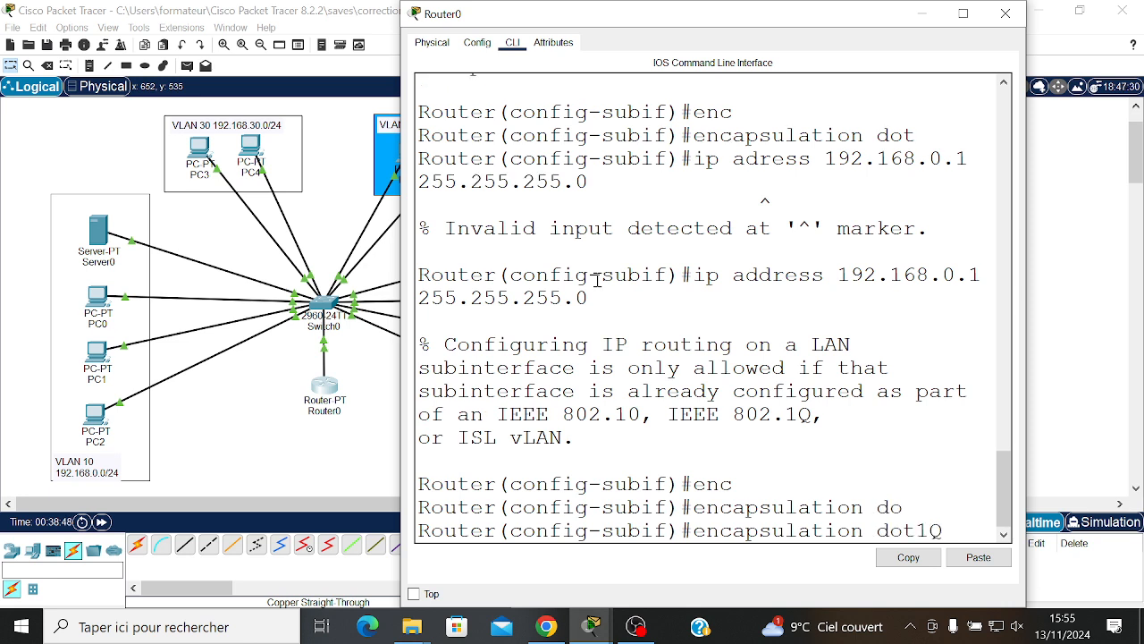
text(10)
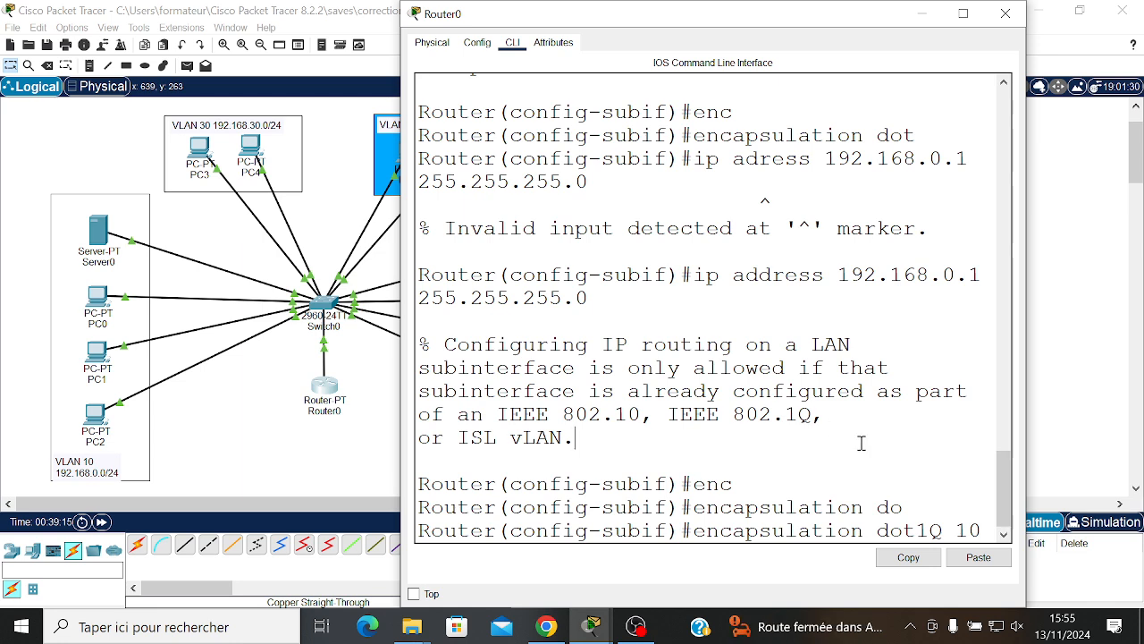
click(986, 534)
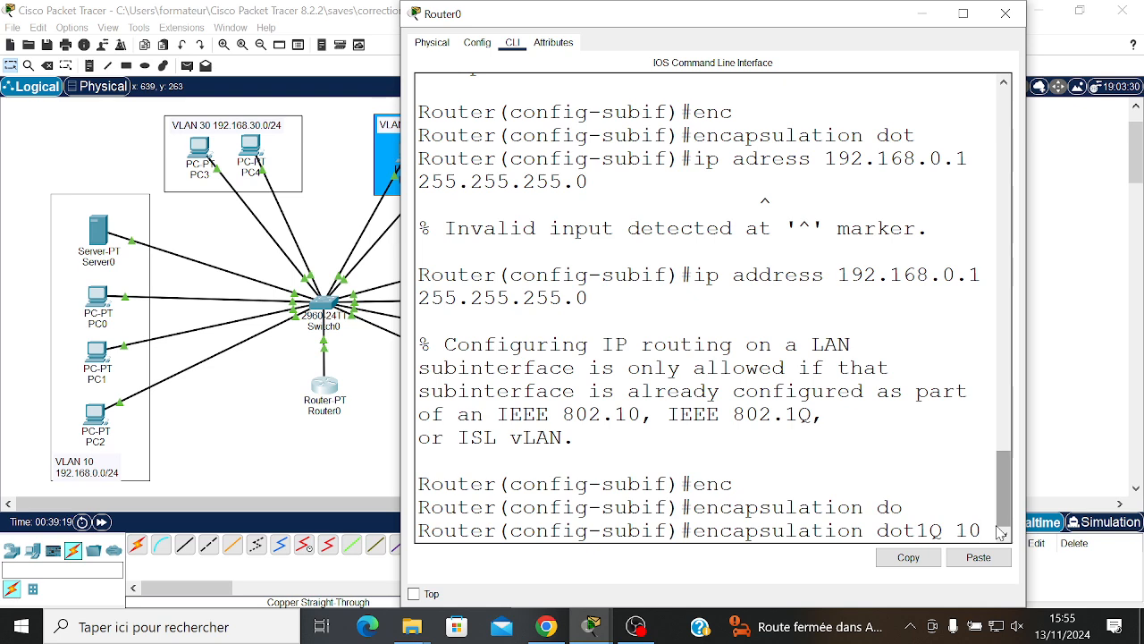
key(Return)
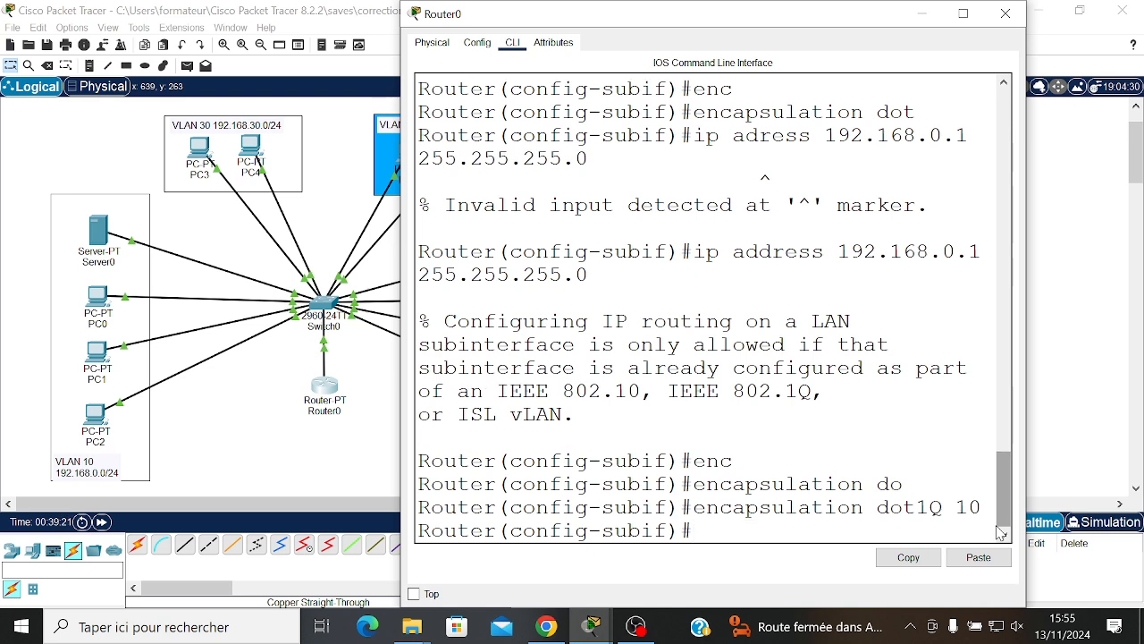
- Assign 192.168.0.1 255.255.255.0 to subinterface fa0/0.10 and enable it with no shut
key(Up)
key(Up)
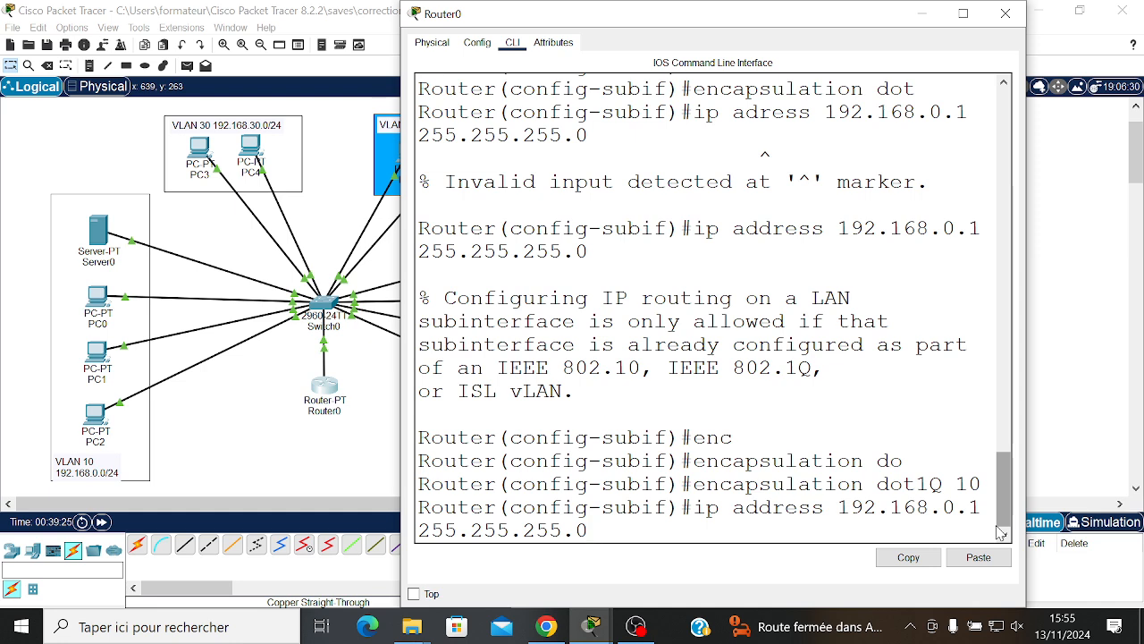
key(Return)
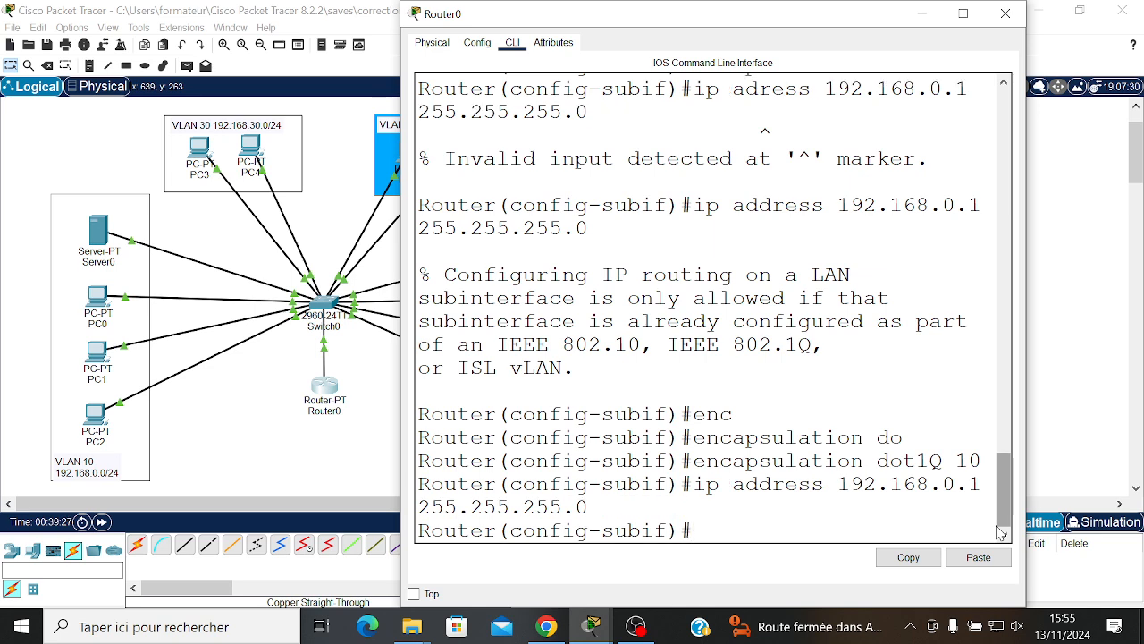
text(no shut)
key(Return)
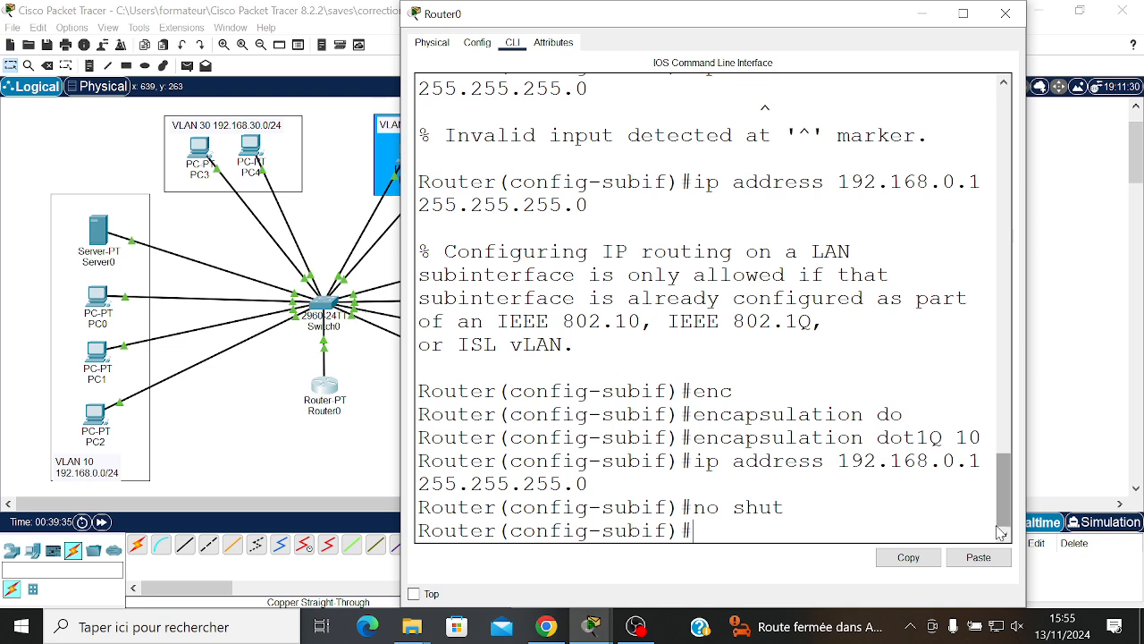
- Create subinterface fa0/0.20 by reusing the earlier interface command with the number 20
key(Up)
key(Up)
key(Up)
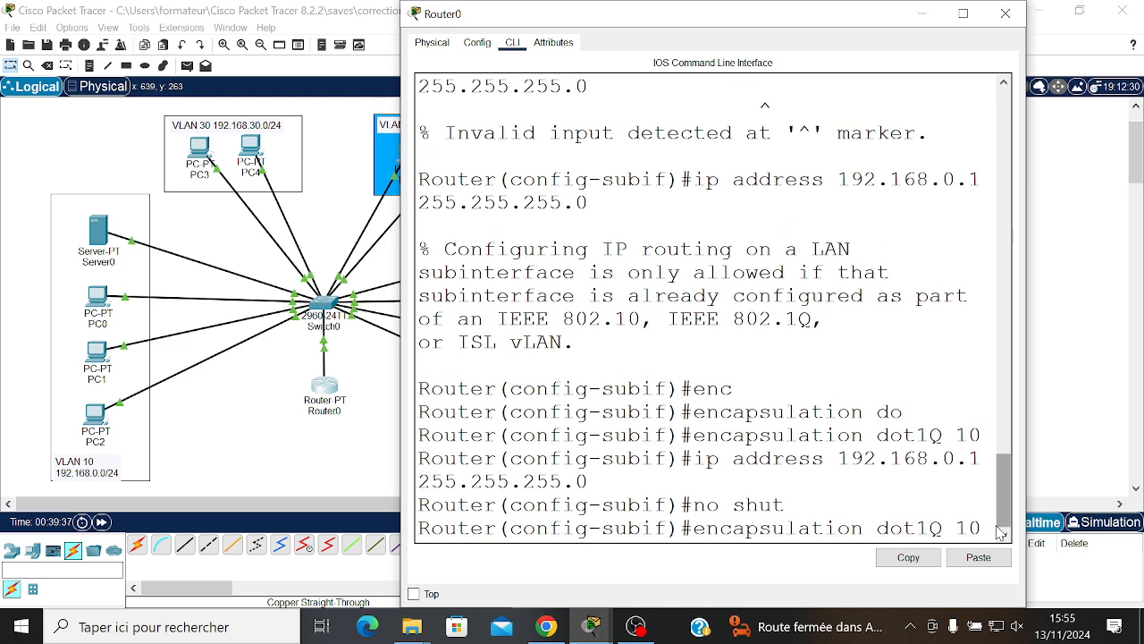
key(Down)
key(Up)
key(Down)
key(Up)
key(Up)
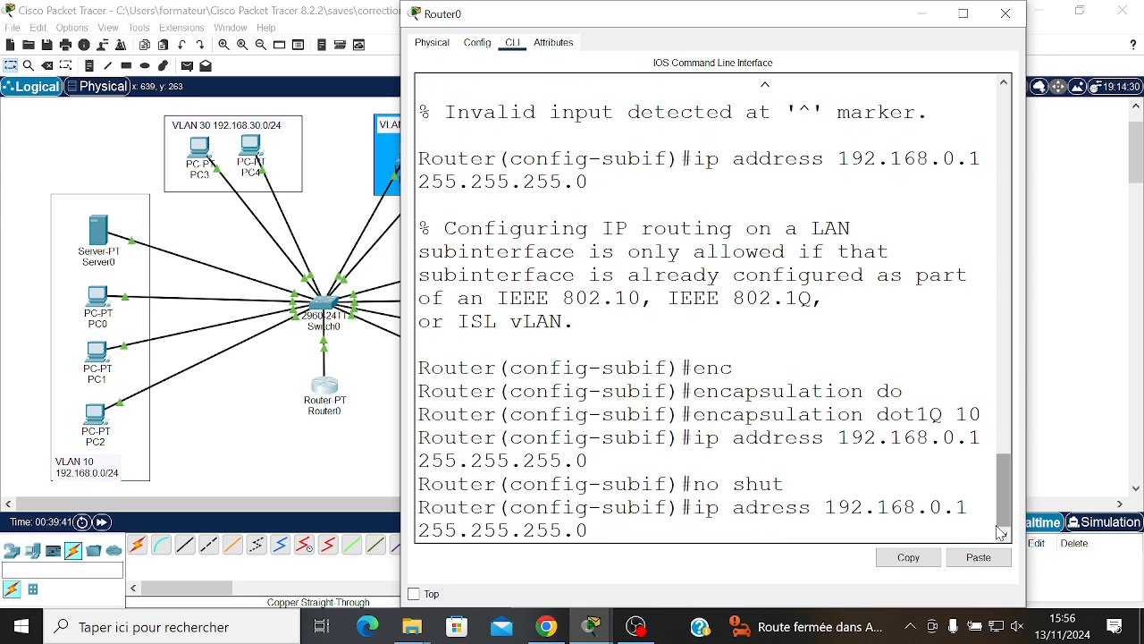
key(BackSpace)
key(BackSpace)
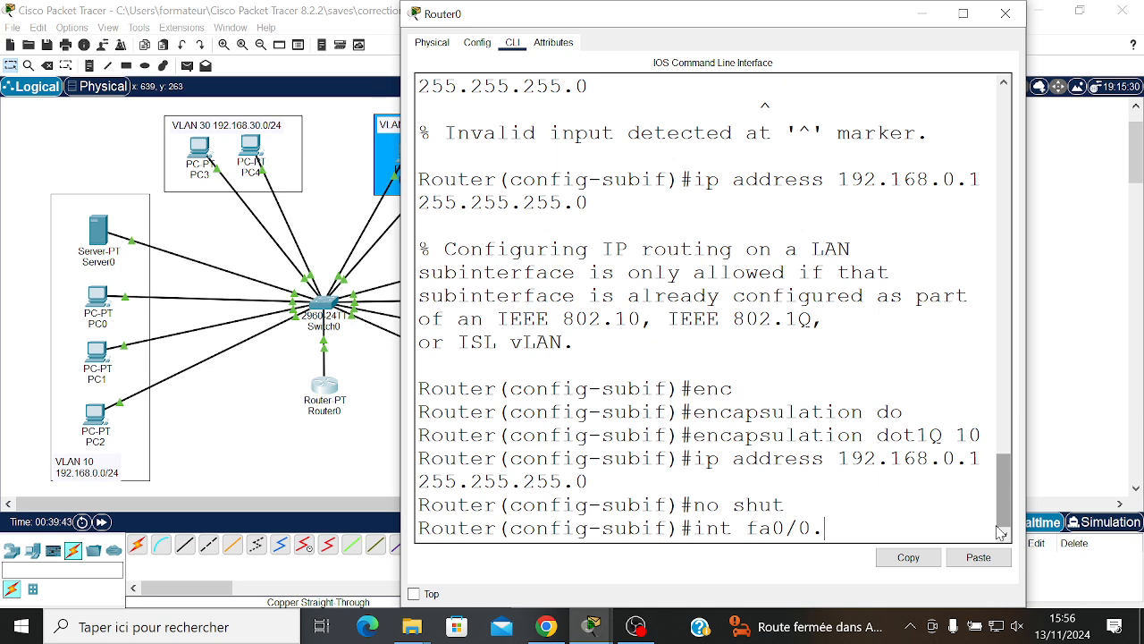
text(20)
key(Return)
- Set the encapsulation of subinterface fa0/0.20 to dot1Q with VLAN 20
key(Up)
key(Up)
key(Up)
key(Up)
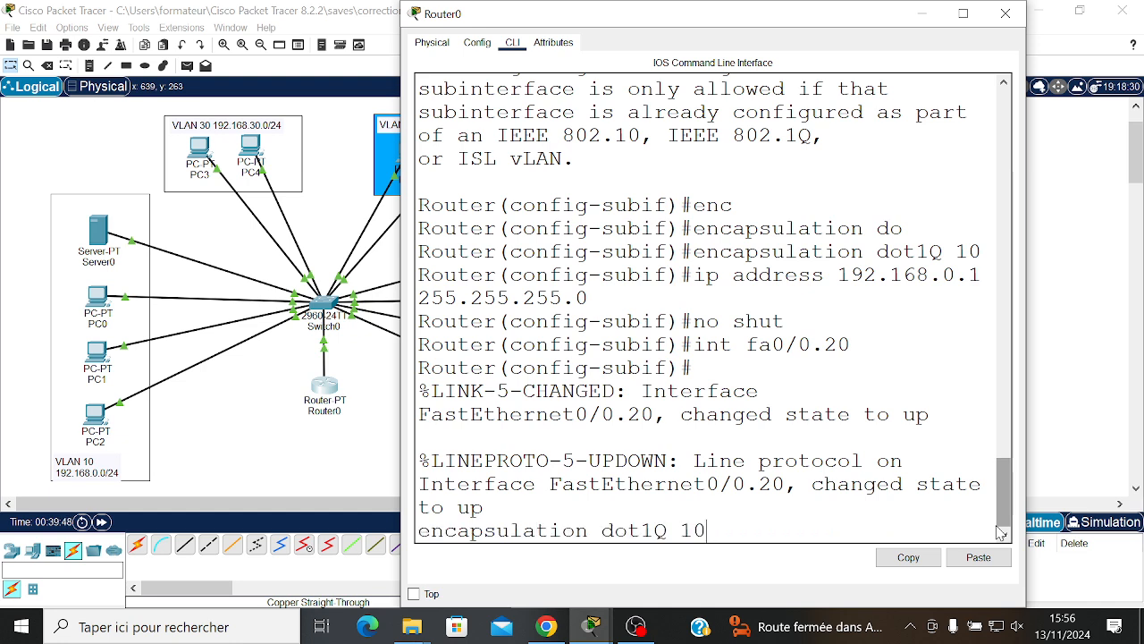
key(BackSpace)
key(BackSpace)
text(20)
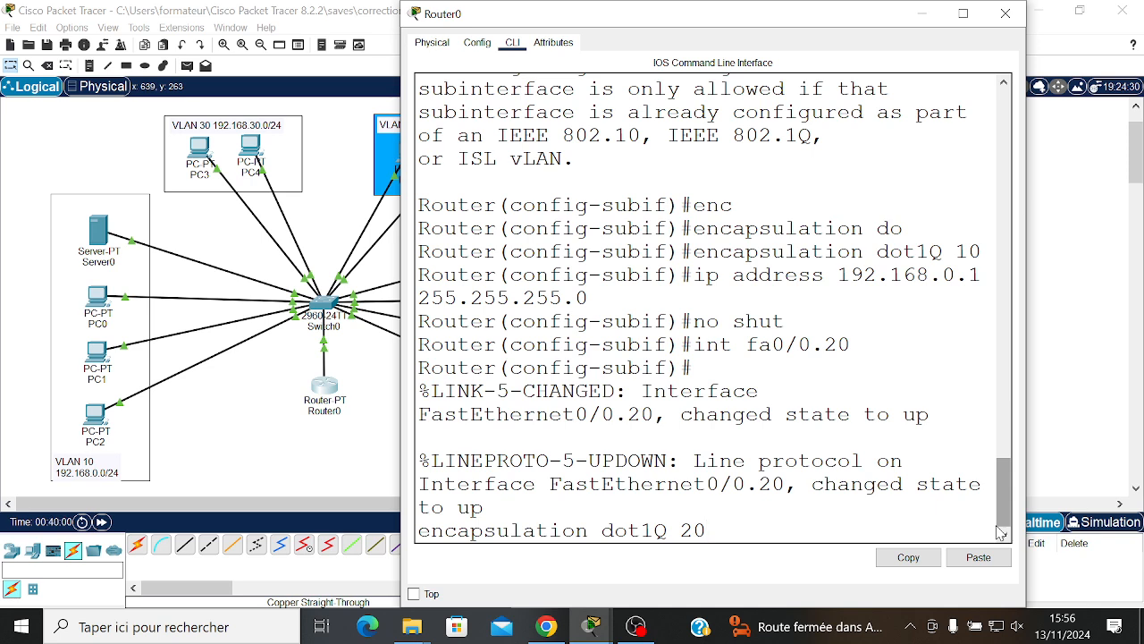
key(Return)
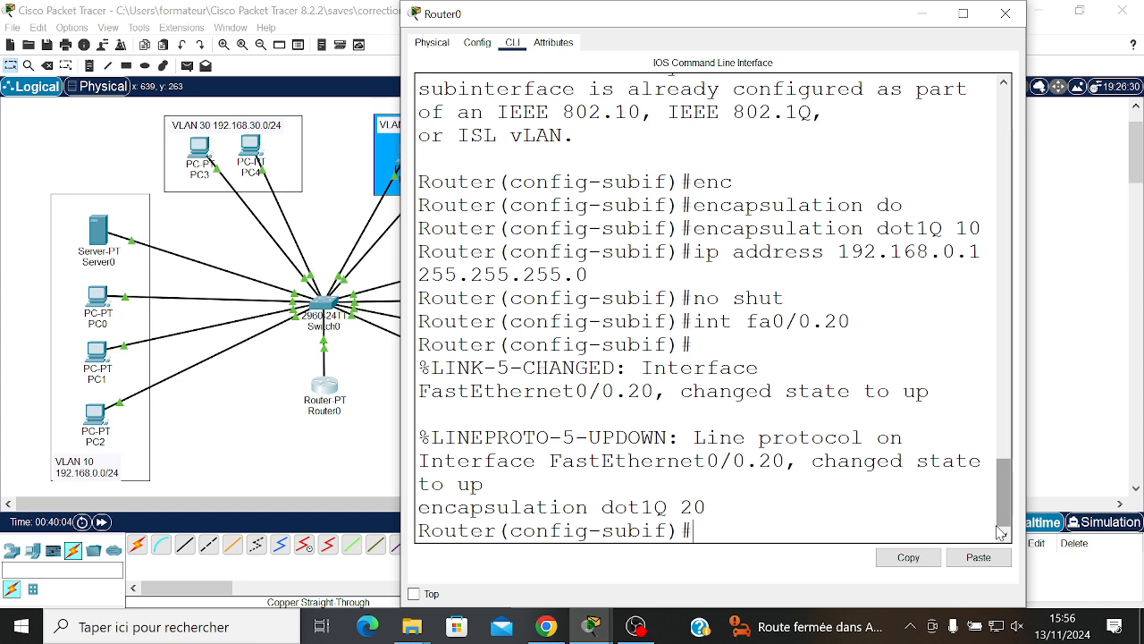
- Assign 192.168.20.1 255.255.255.0 to subinterface fa0/0.20 and enable it with no shut
text(ip address )
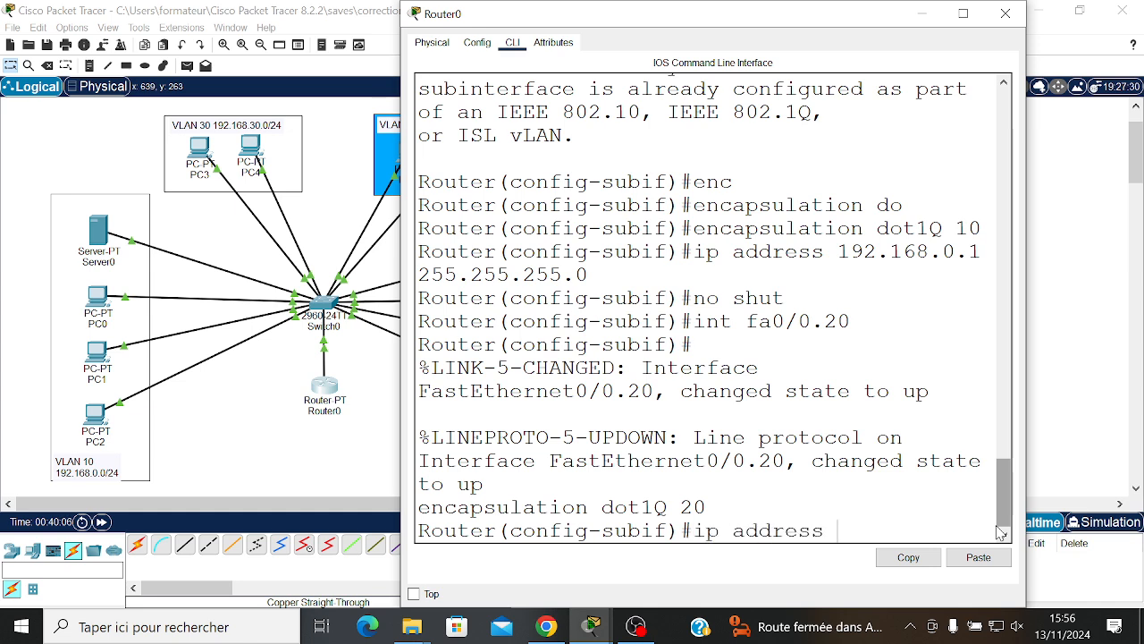
text(192.168.20.1 25)
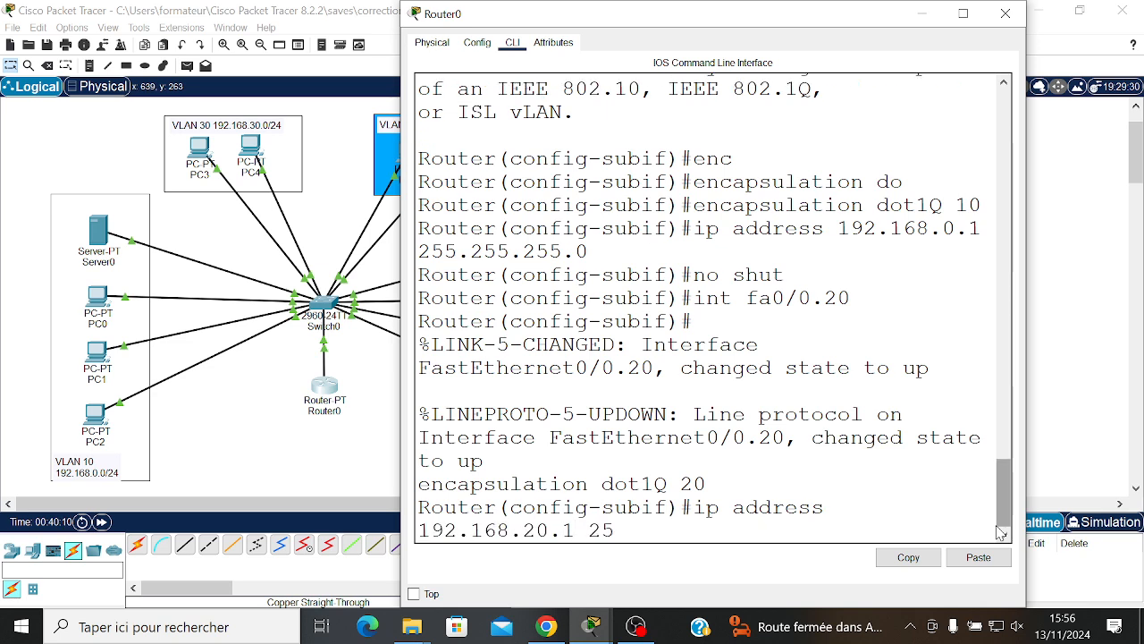
text(5.55)
key(BackSpace)
key(BackSpace)
text(255.255.0)
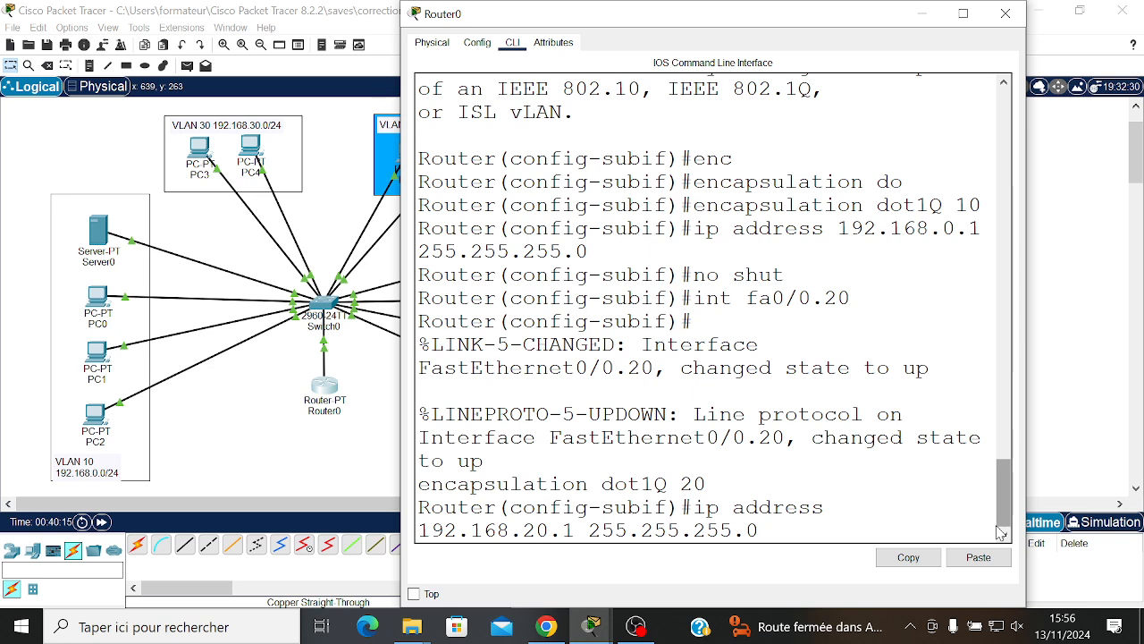
key(Return)
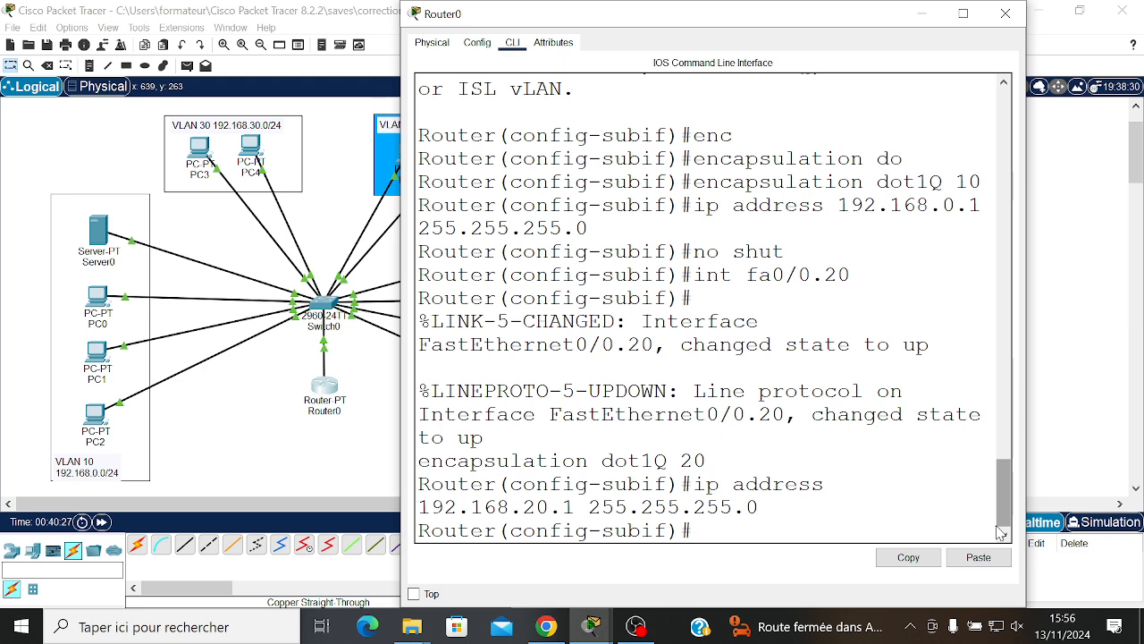
text(no shut)
key(Return)
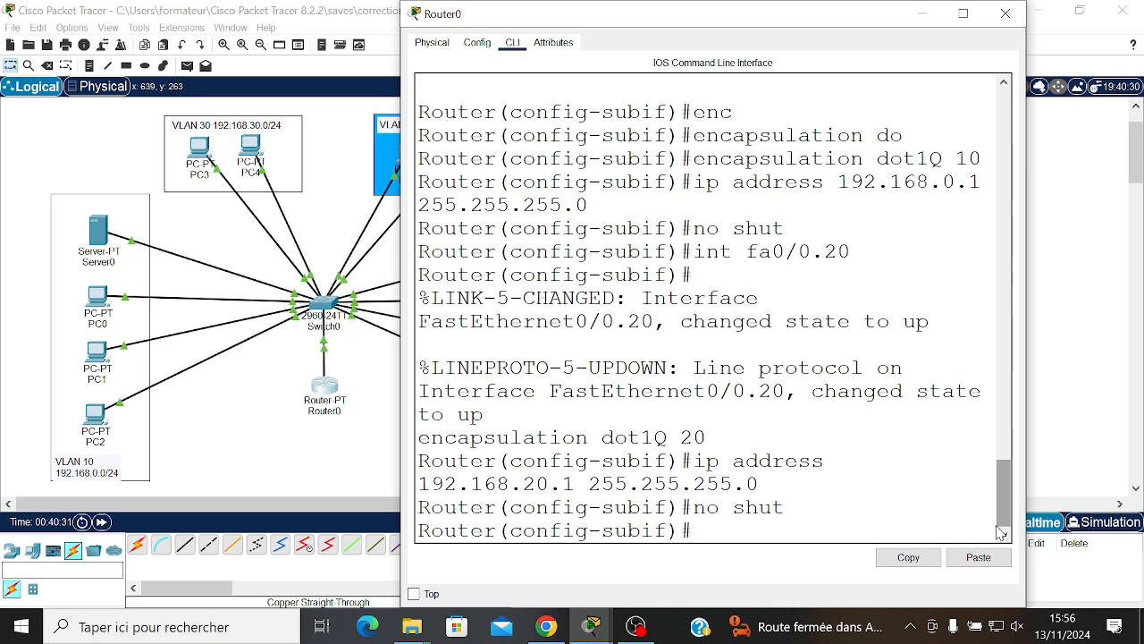
- Create subinterface fa0/0.30 and set its encapsulation to dot1Q with VLAN 30
text(int fa0/0.30)
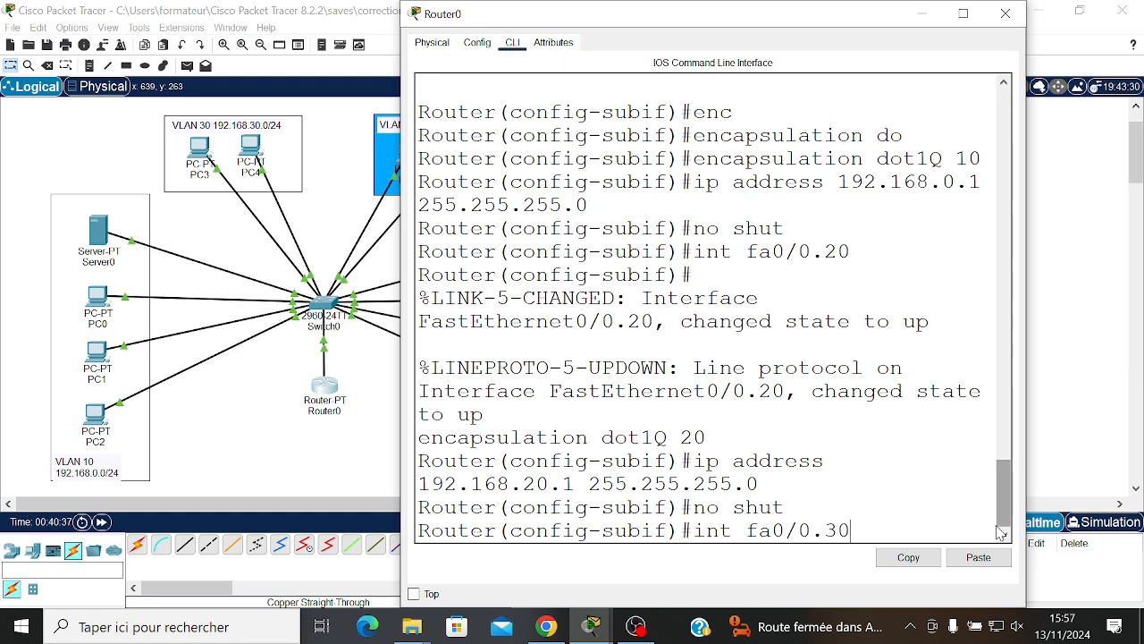
key(Return)
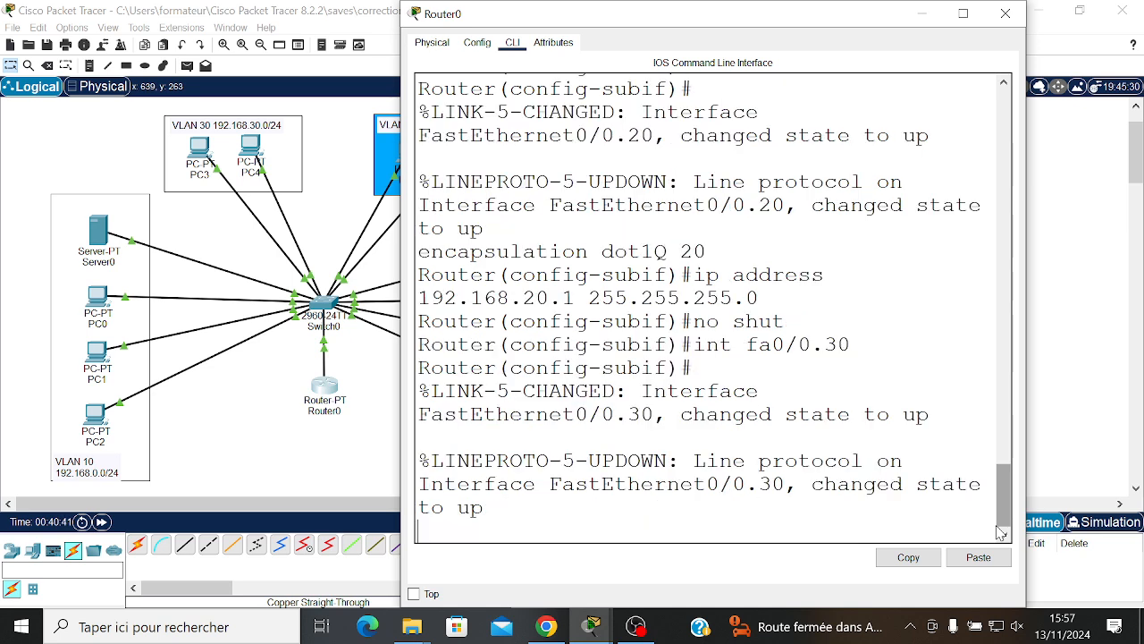
key(Up)
key(Up)
key(Up)
key(Up)
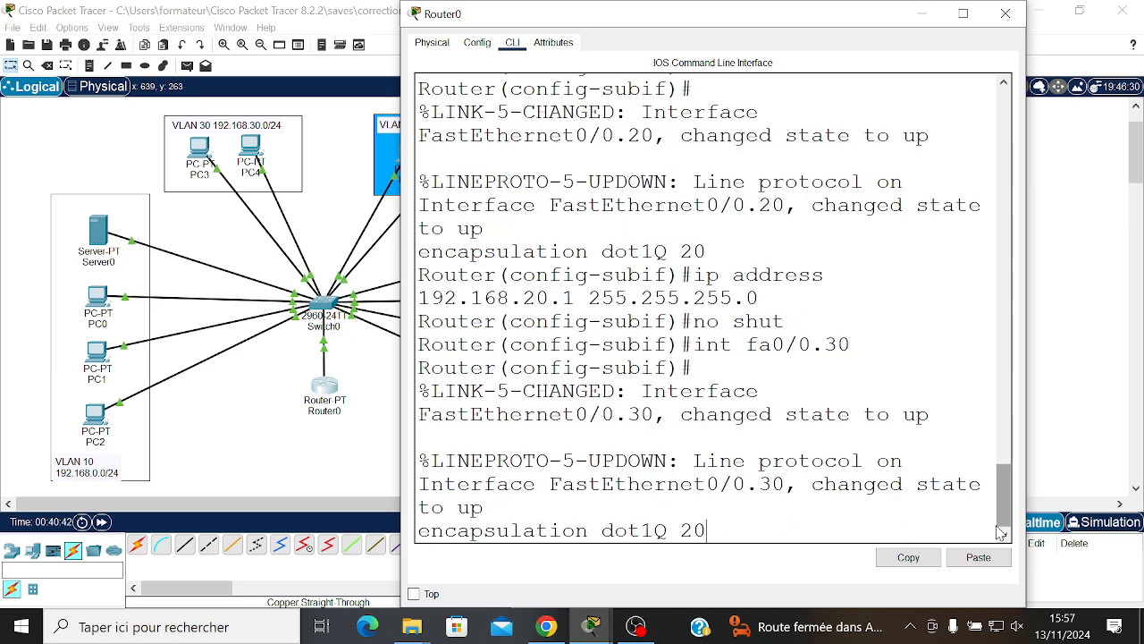
key(BackSpace)
key(BackSpace)
text(30)
key(Return)
- Assign 192.168.30.1 255.255.255.0 to subinterface fa0/0.30 and enable it with no shut
key(Up)
key(Up)
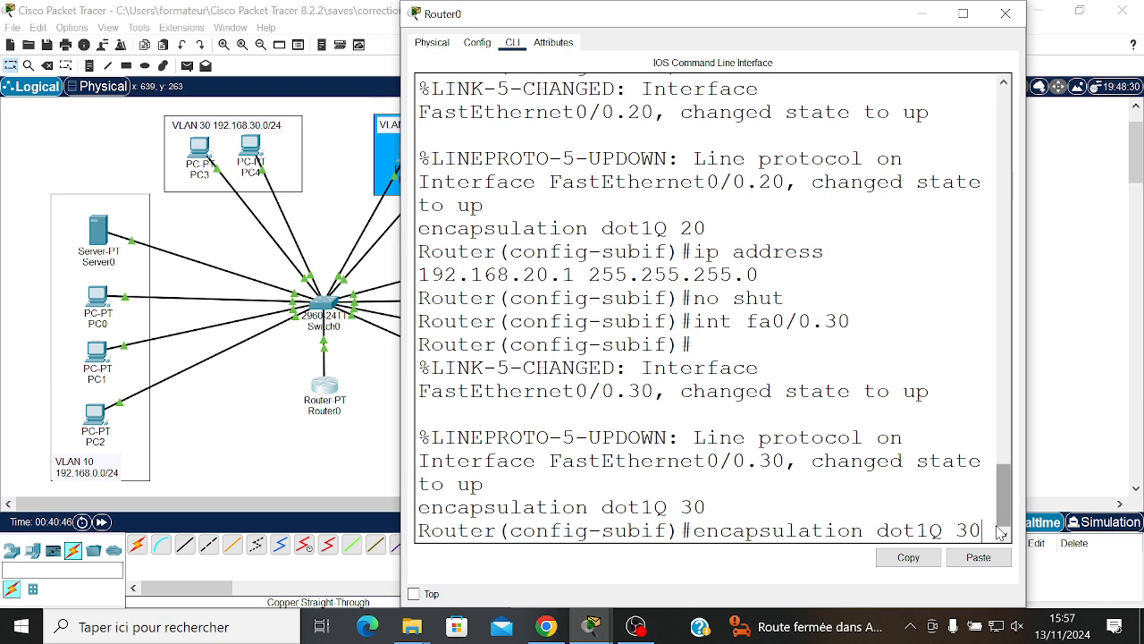
key(BackSpace)
key(BackSpace)
key(BackSpace)
key(BackSpace)
key(BackSpace)
key(BackSpace)
key(BackSpace)
key(BackSpace)
key(BackSpace)
key(BackSpace)
key(BackSpace)
key(BackSpace)
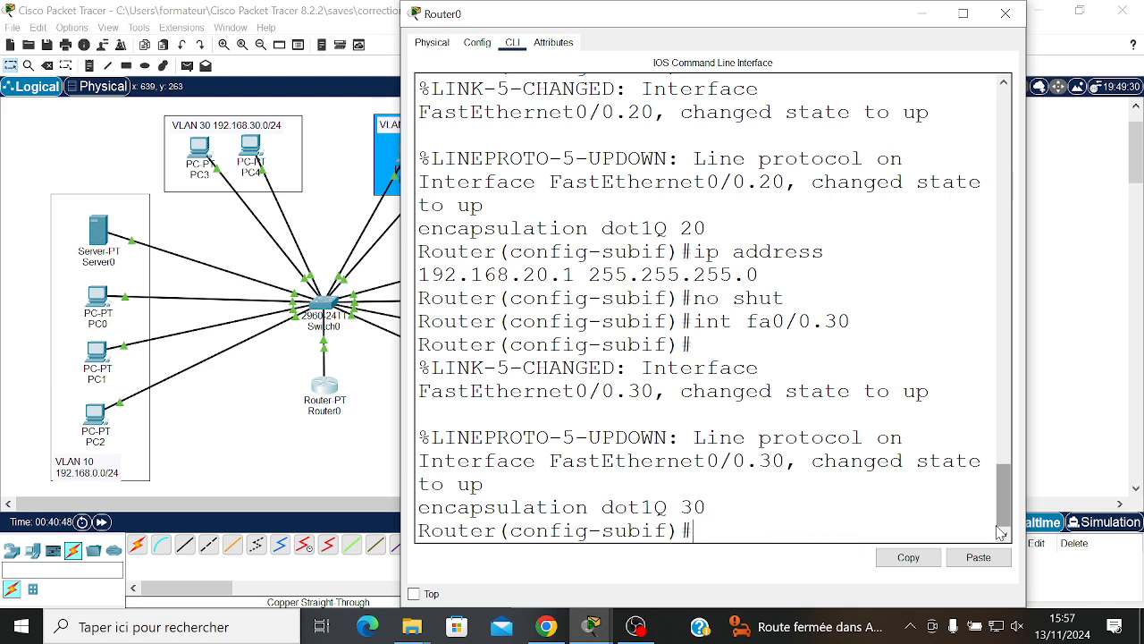
text(ip addres)
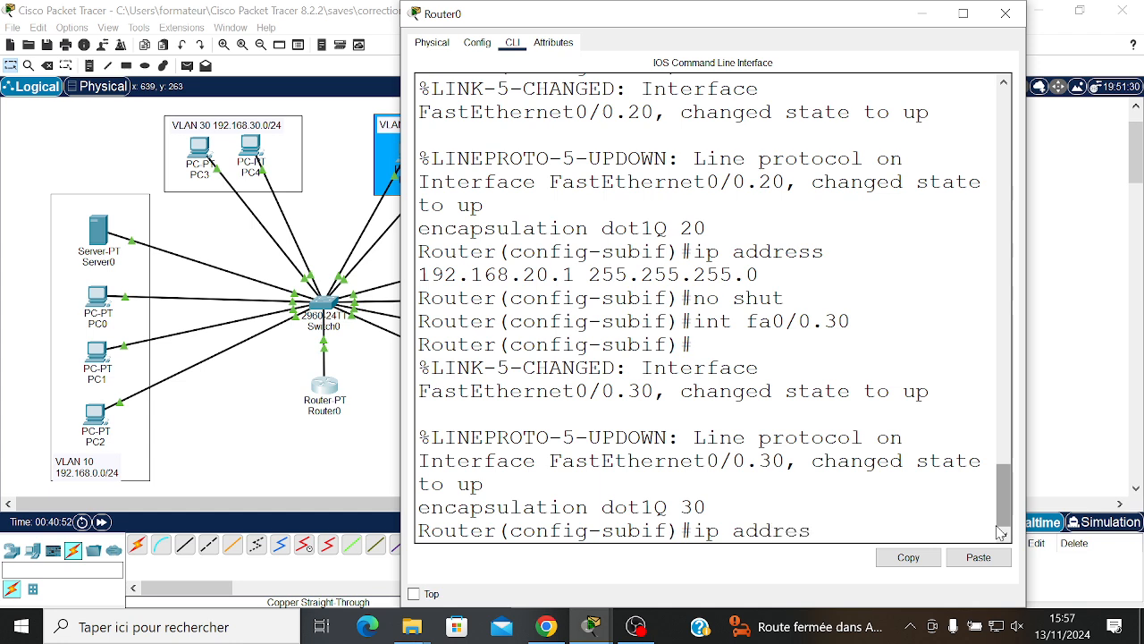
text(s 192.16830)
key(BackSpace)
key(BackSpace)
text(.)
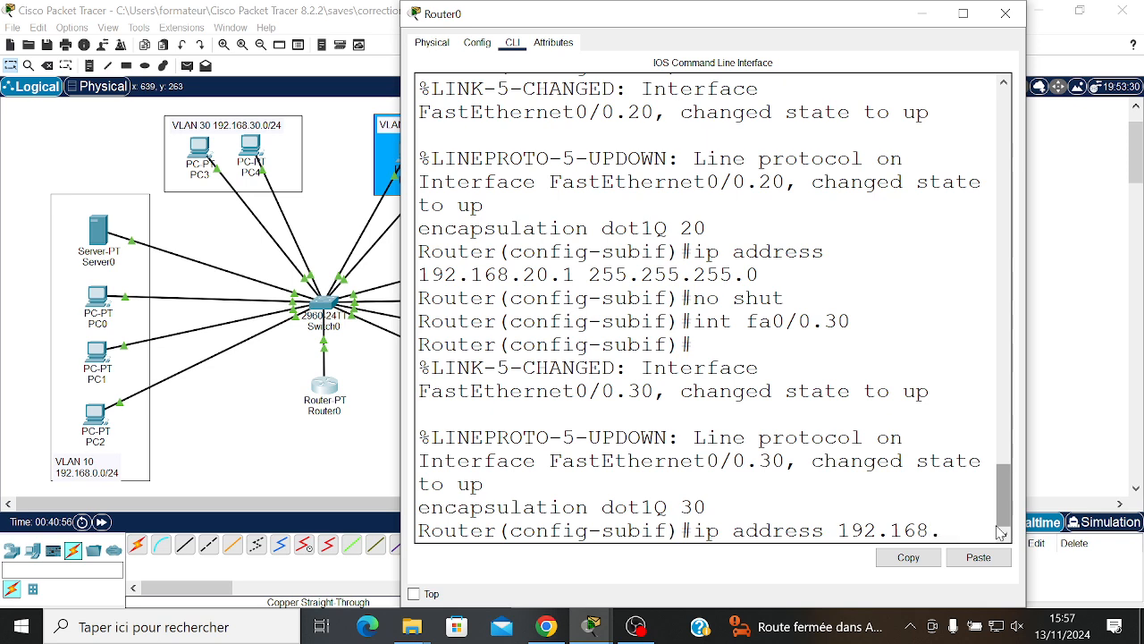
text(30.1)
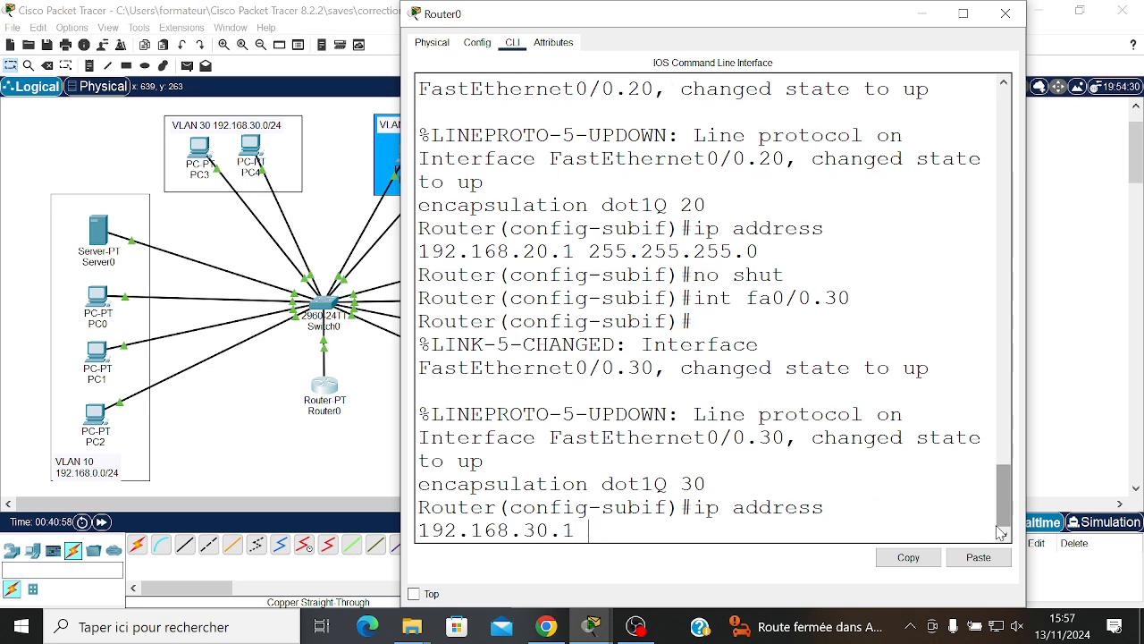
text( 255.255.255.0)
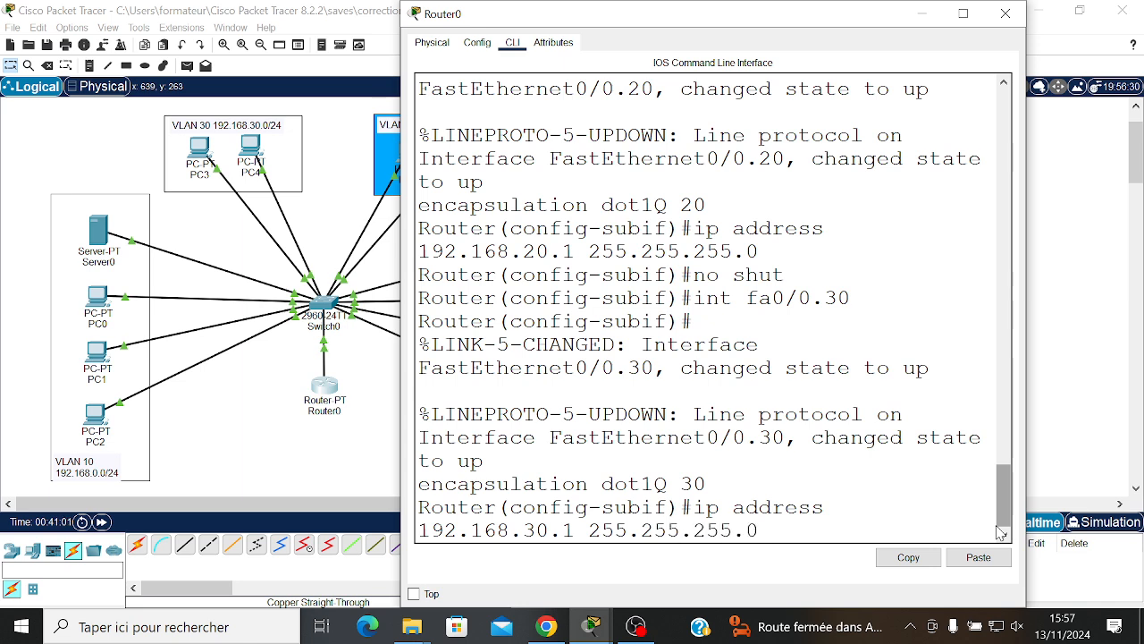
key(Return)
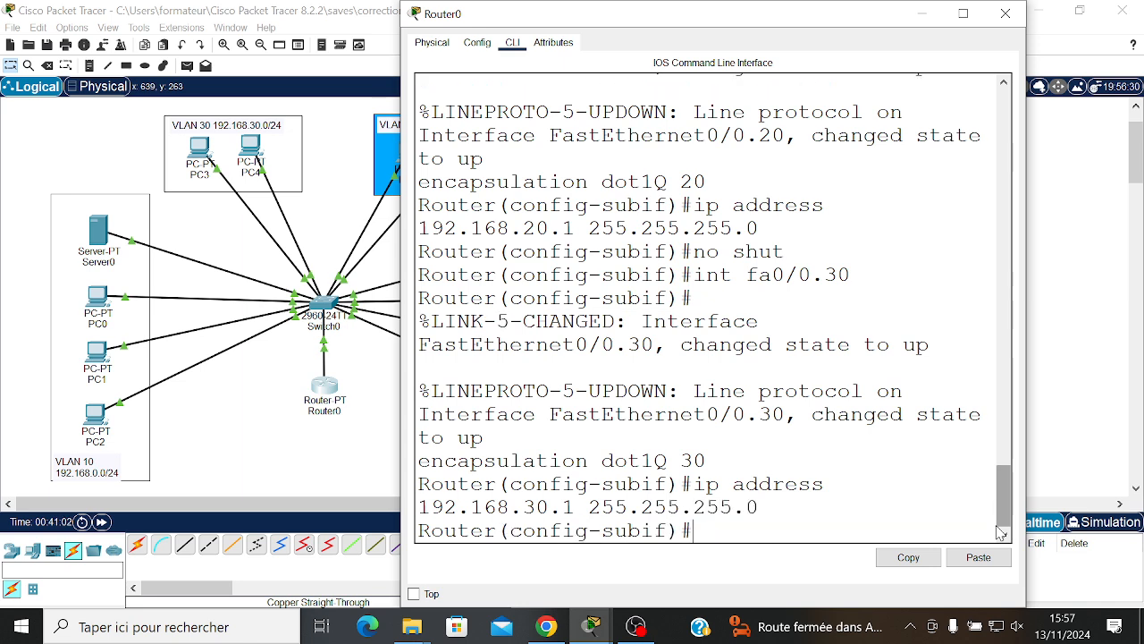
text(no shut)
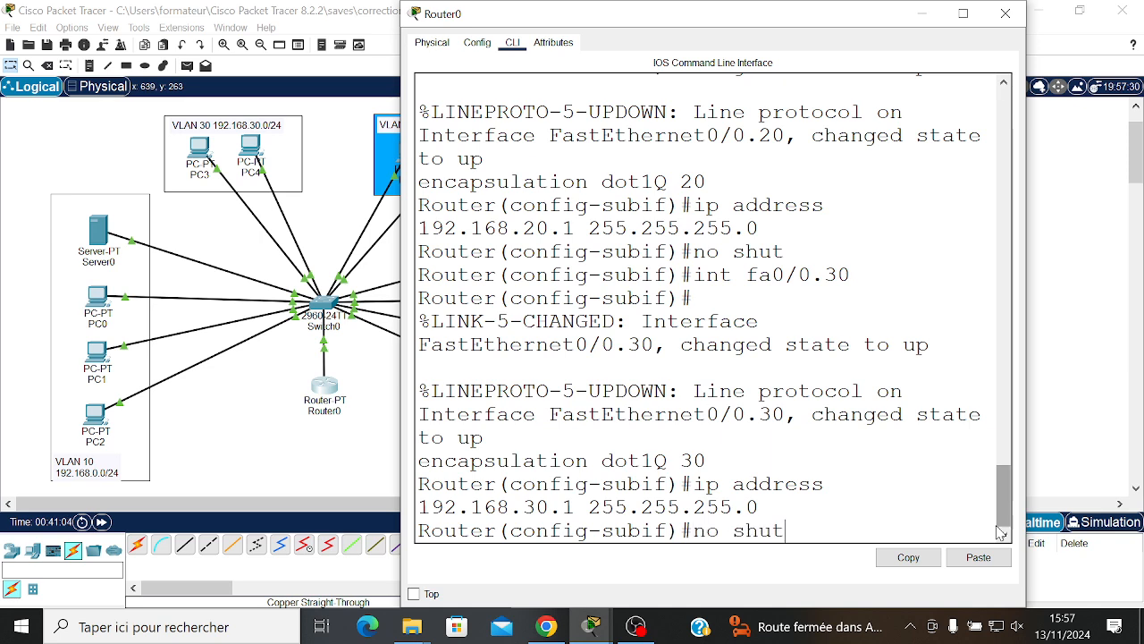
key(Return)
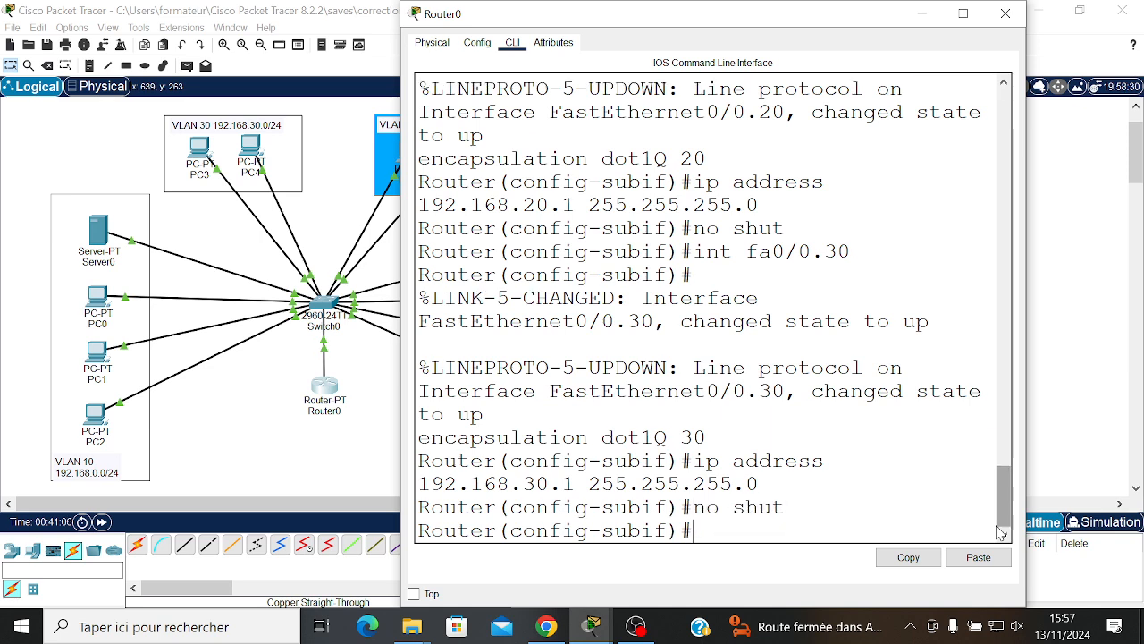
- Create subinterface fa0/0.40 and enable it with no shut
text(int fa 0/1)
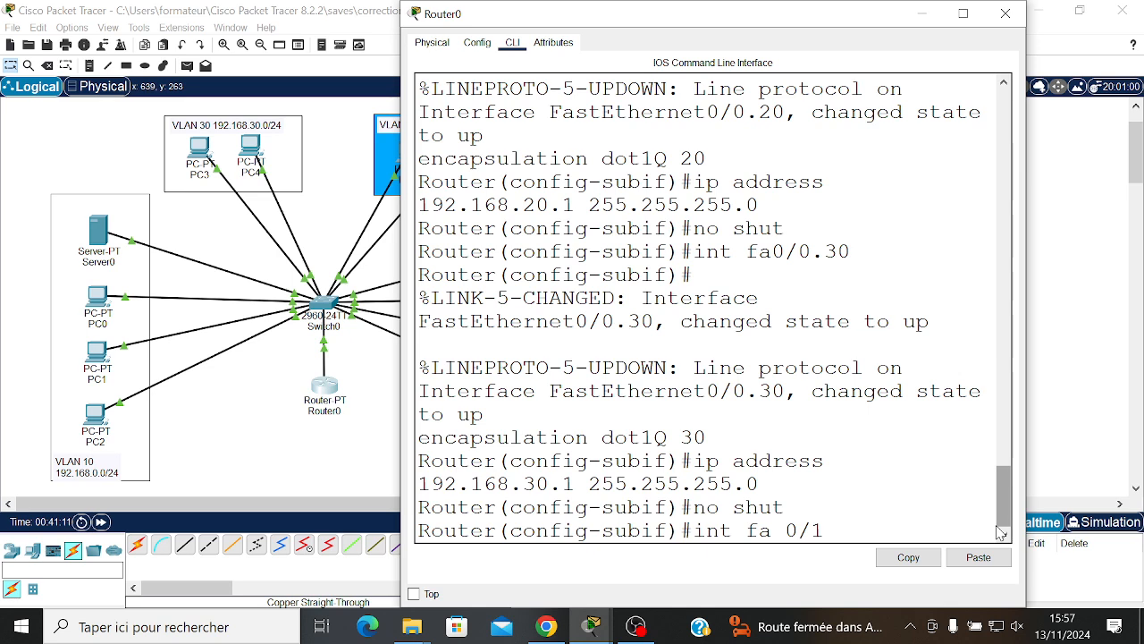
key(BackSpace)
text(0)
key(BackSpace)
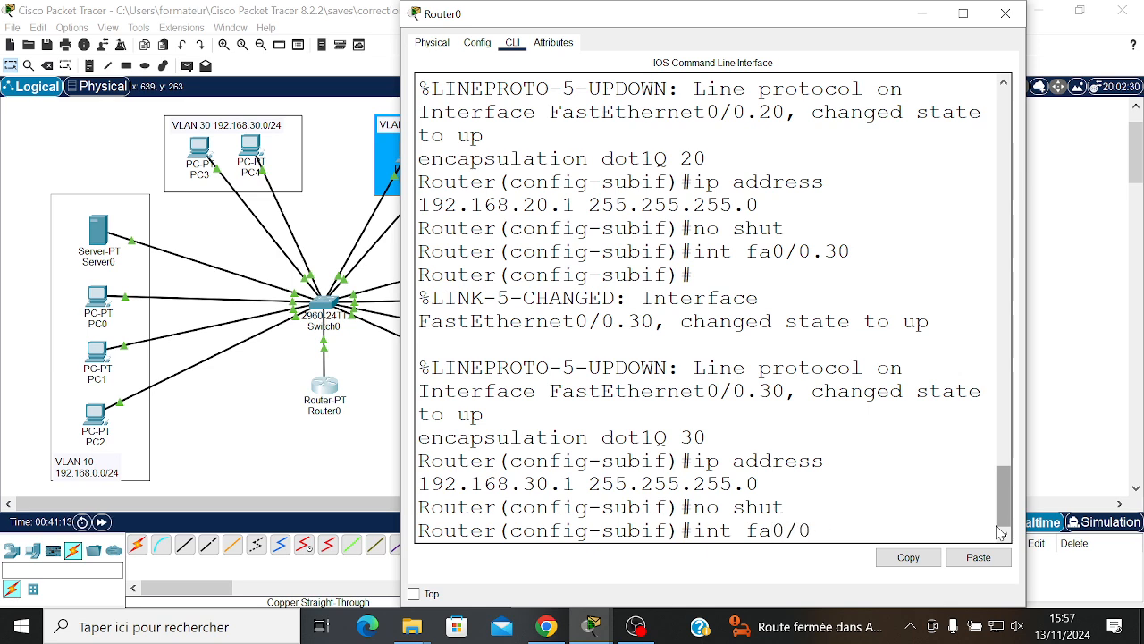
text(.40)
key(Return)
text(no shut)
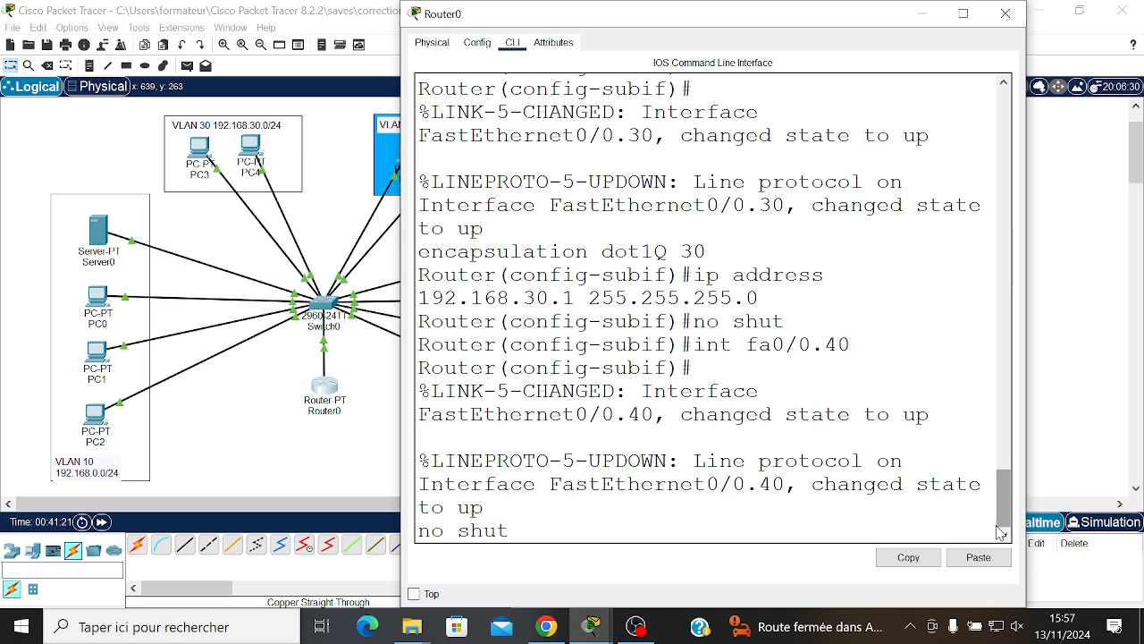
key(Return)
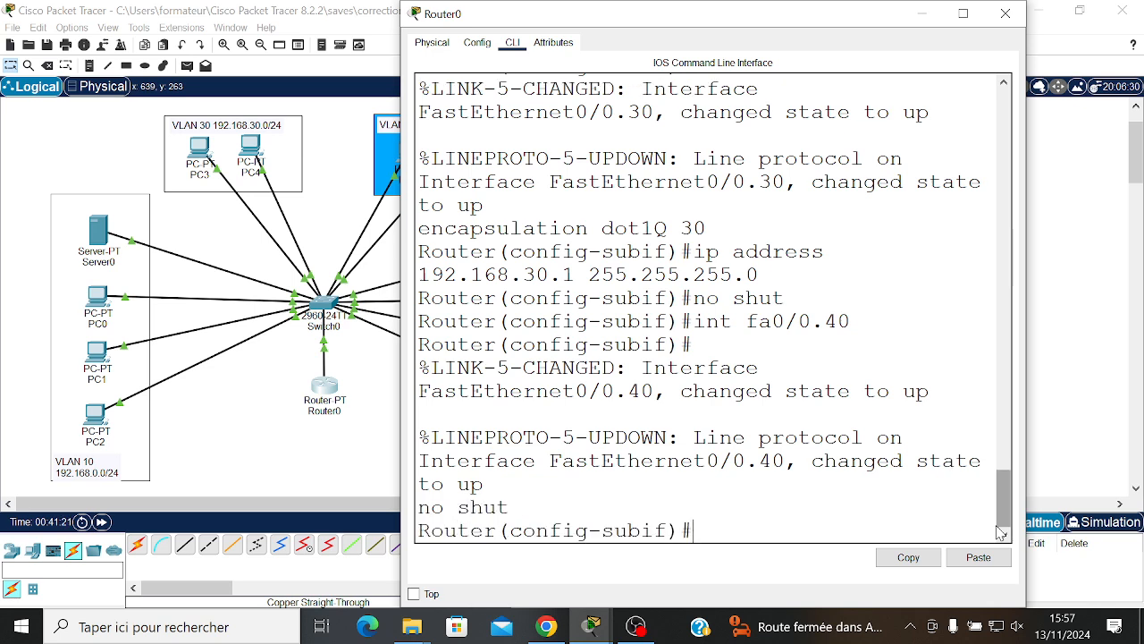
- Set the encapsulation of subinterface fa0/0.40 to dot1Q with VLAN 40
text(enc)
key(Tab)
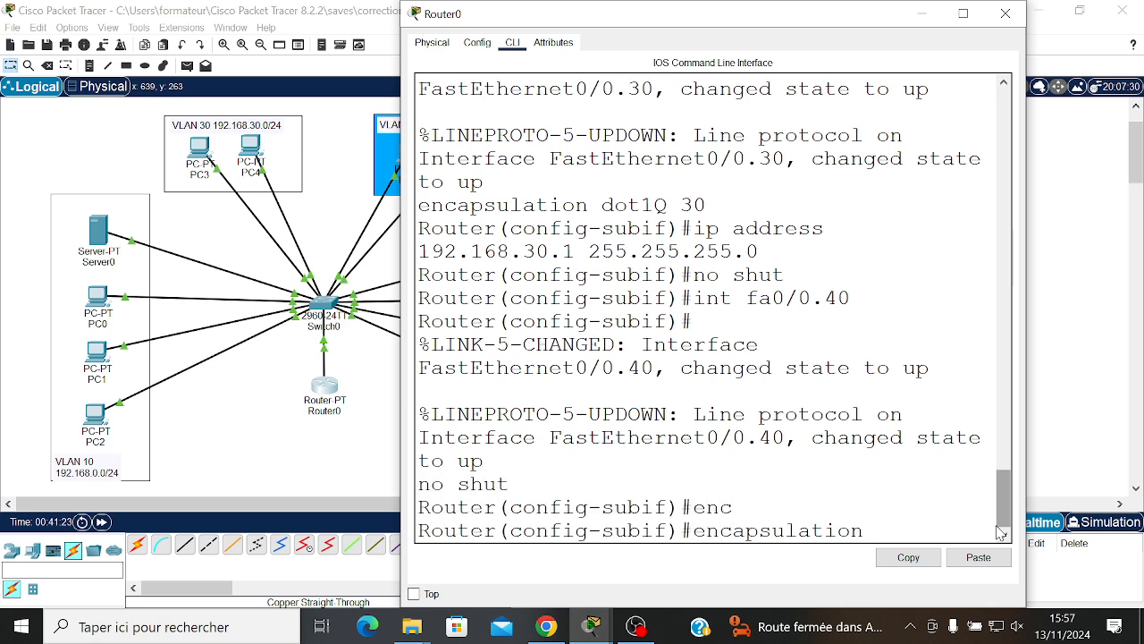
text(dot)
key(Tab)
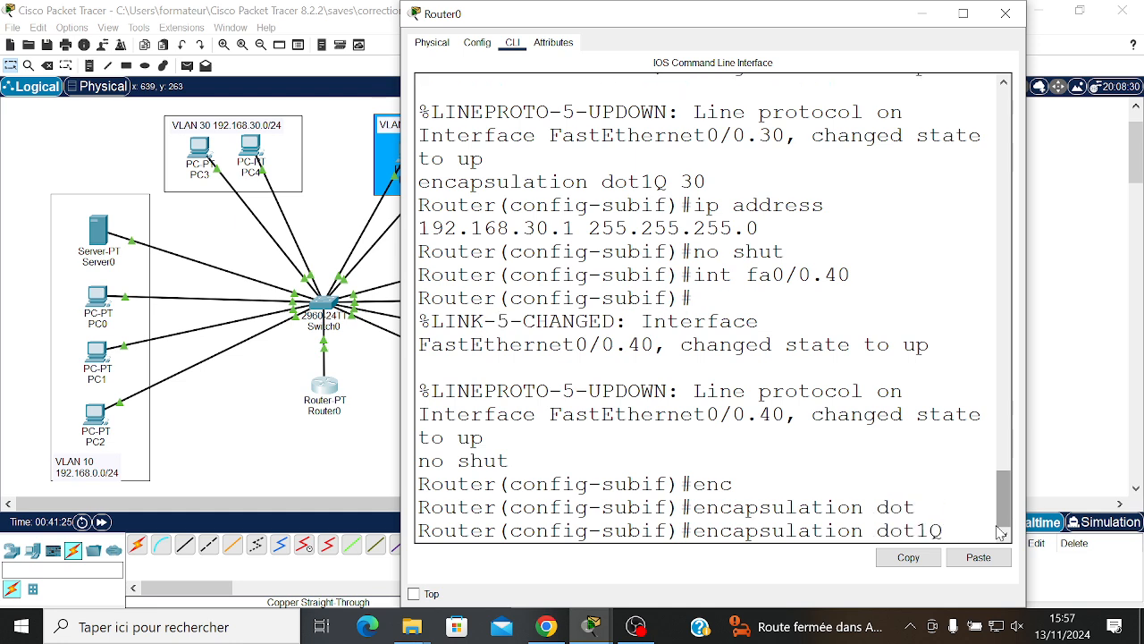
text(40)
key(Return)
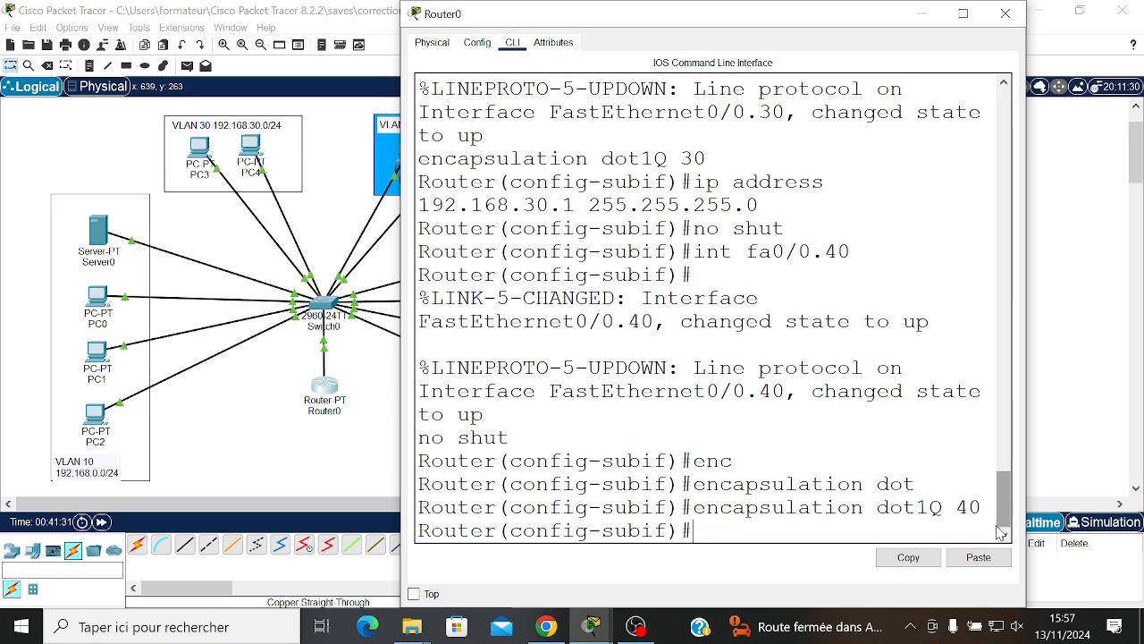
- Assign the IP address 192.168.40.1 with mask 255.255.255.0 to subinterface fa0/0.40
text(ip )
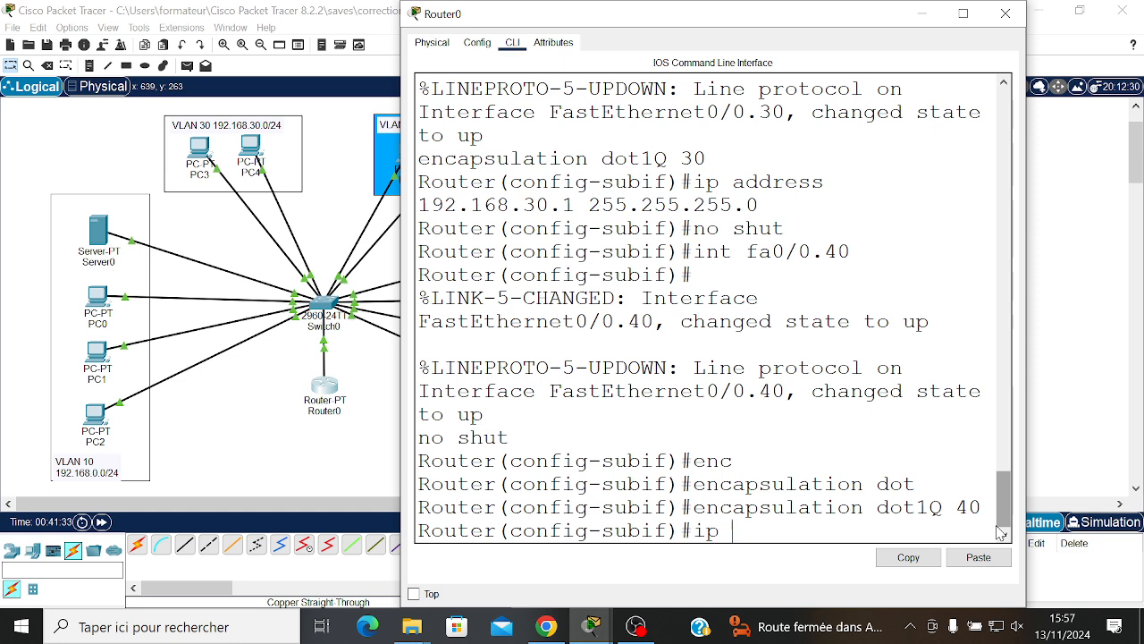
text(address)
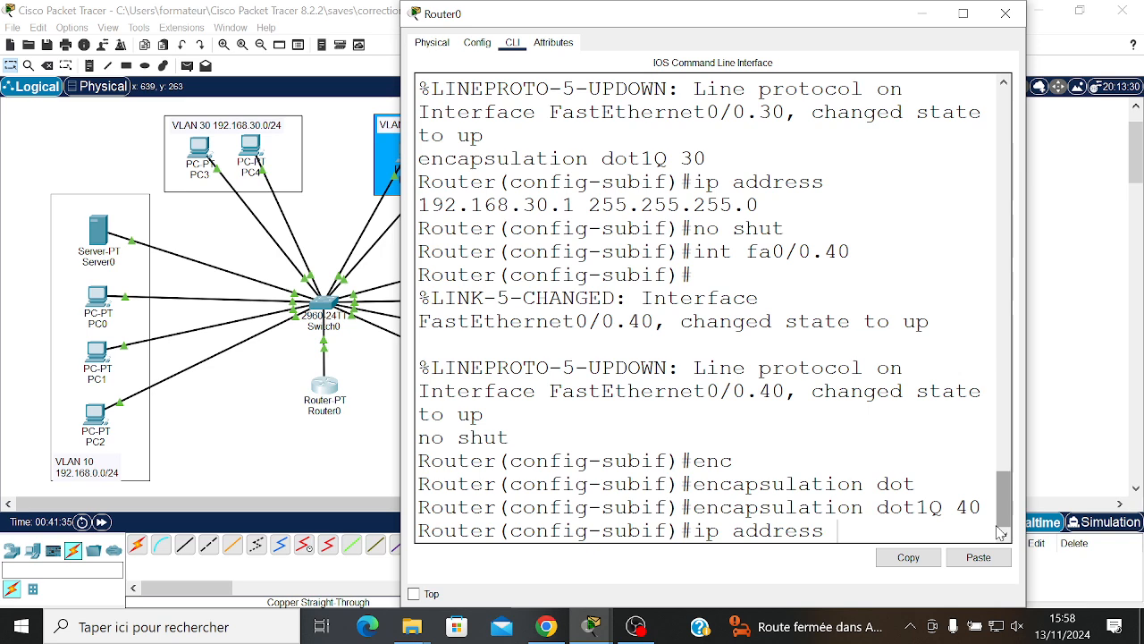
text( 192.168.40.1)
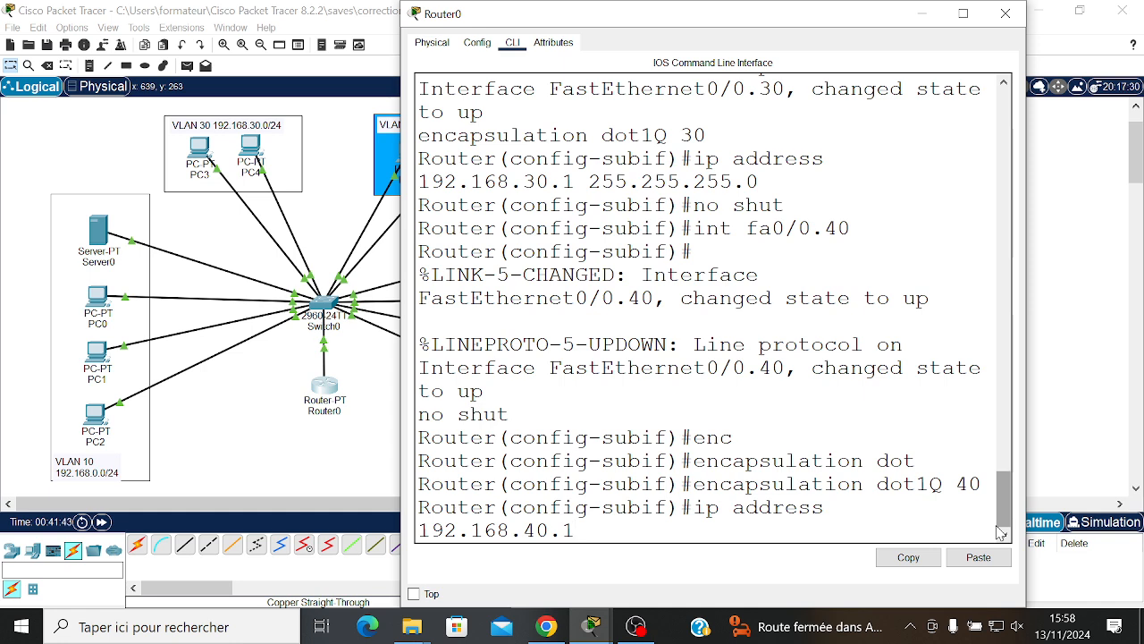
text( 255.255.255)
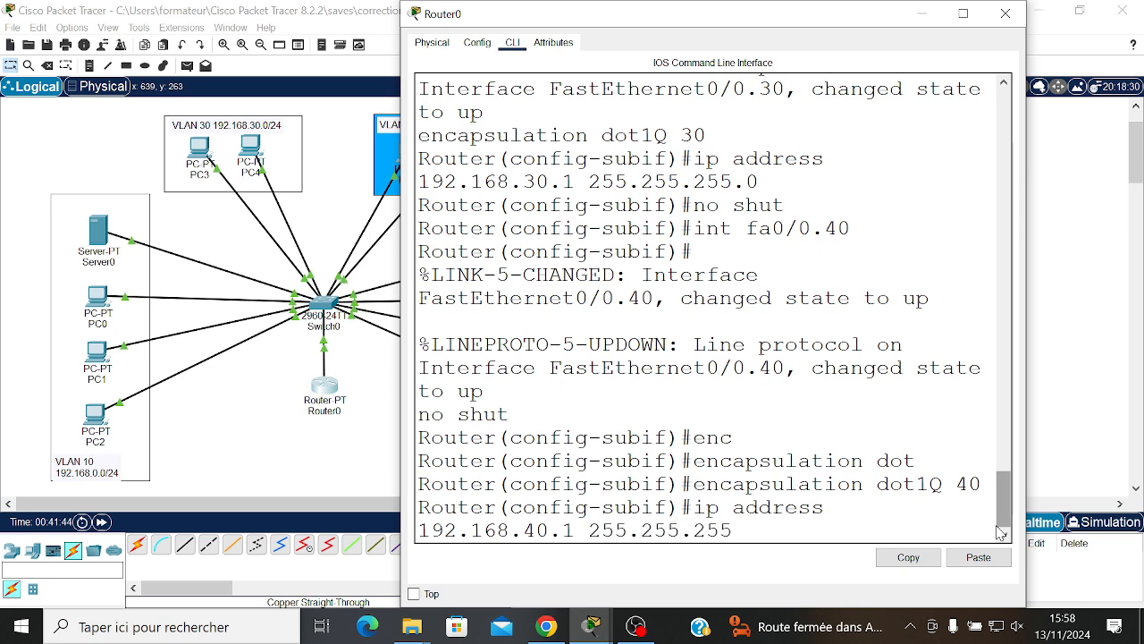
text(.0)
key(Return)
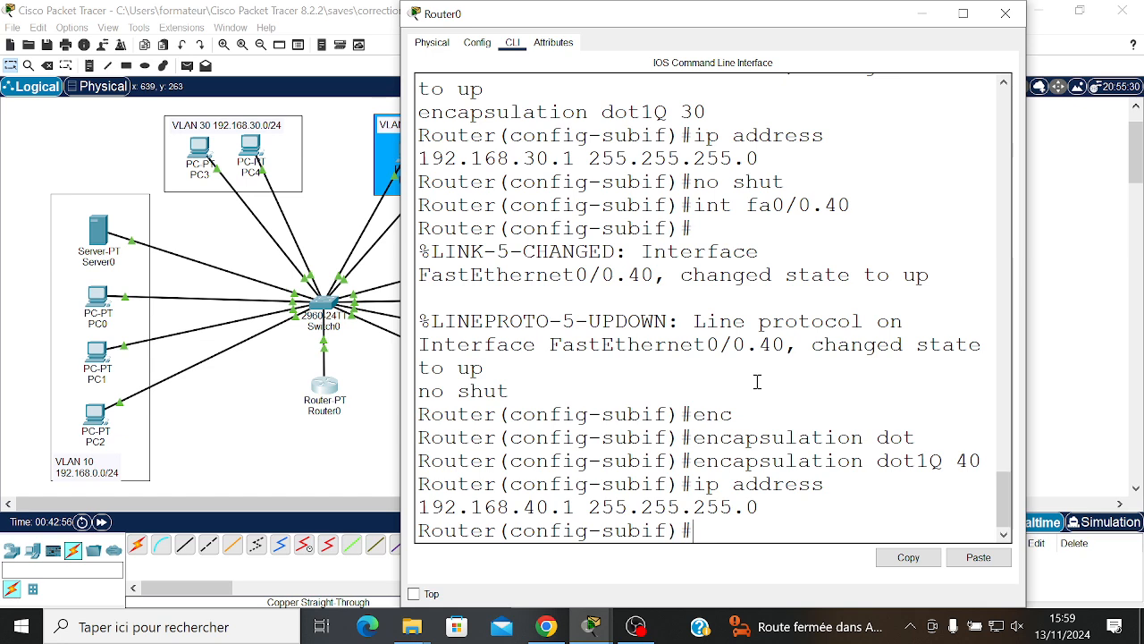
- Enter the configuration of Router0's interface fa1/0 and enable it with no shut
text(int fa1/0)
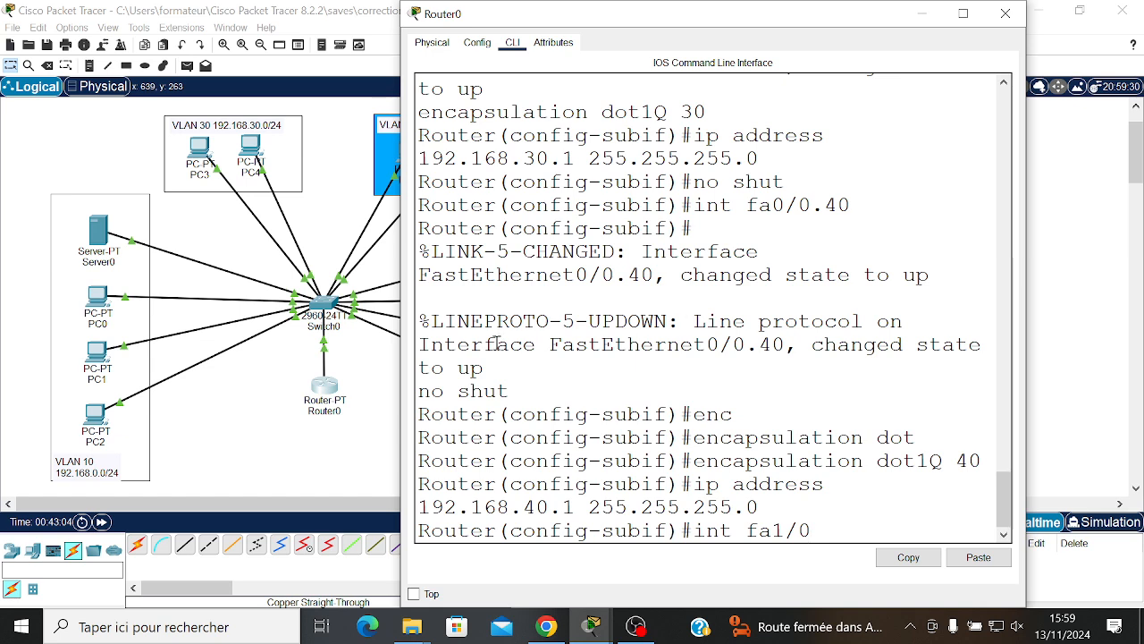
click(373, 461)
mouse_move(325, 391)
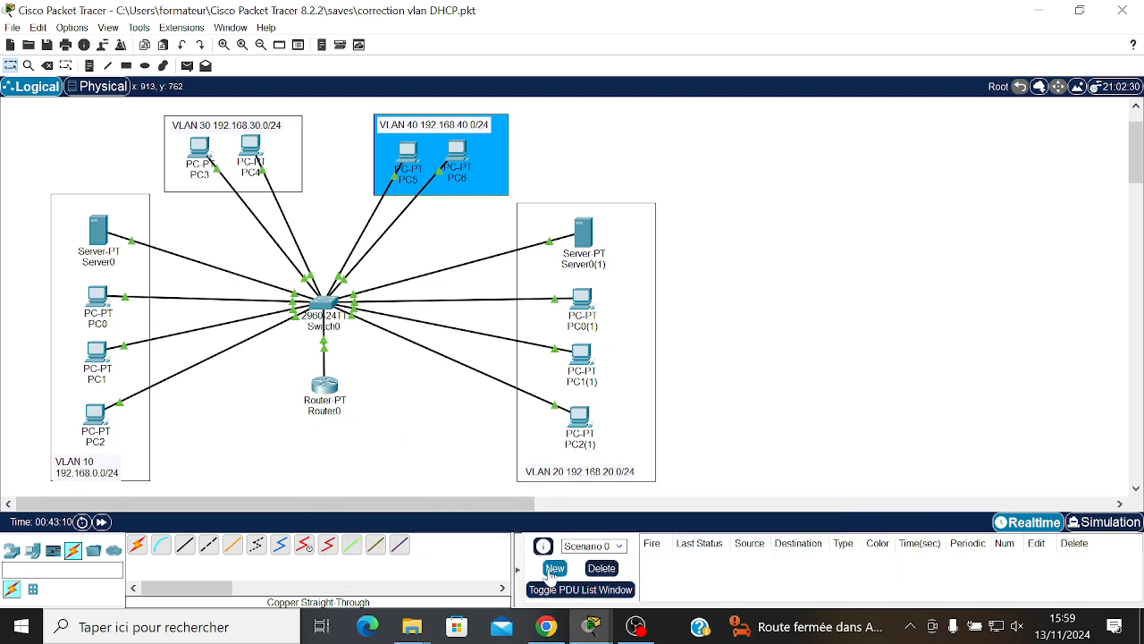
click(336, 393)
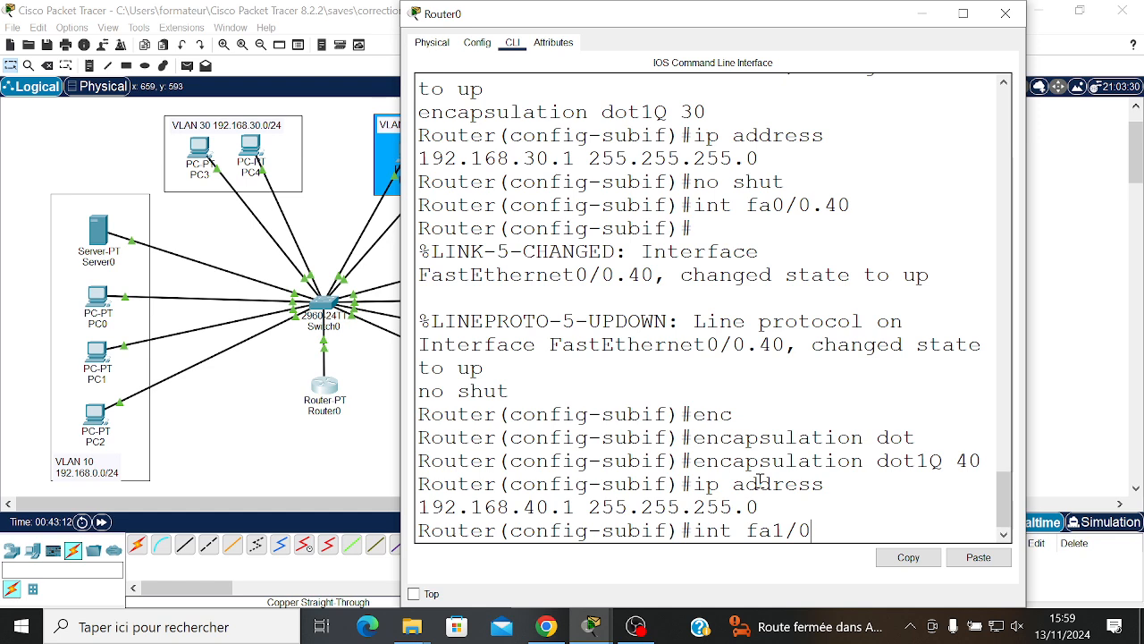
key(Return)
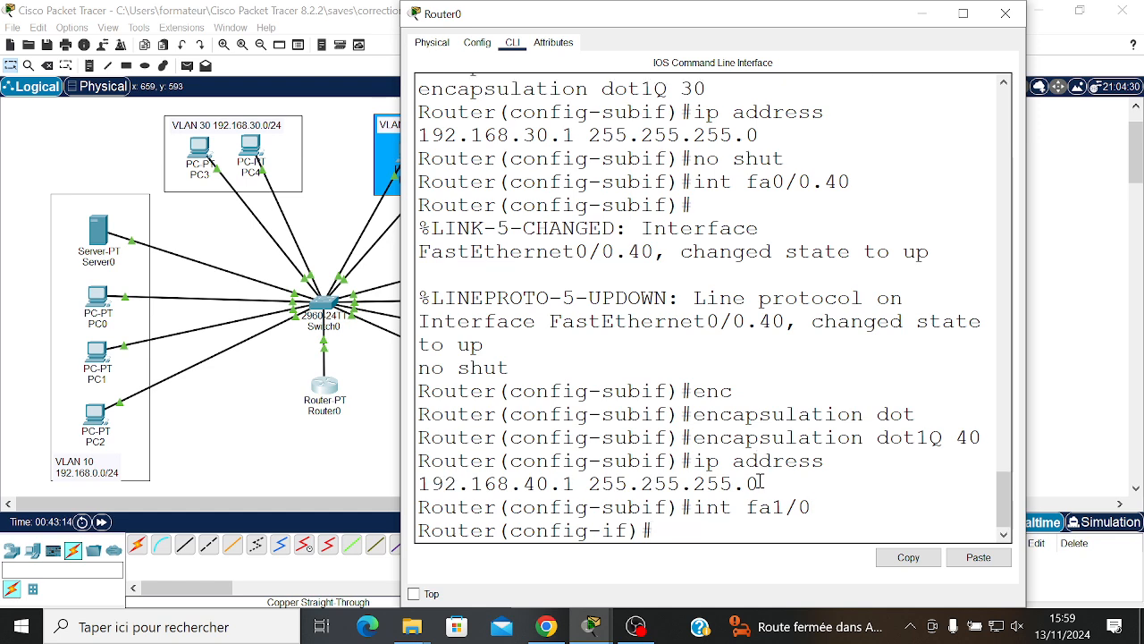
text(no shut)
key(Return)
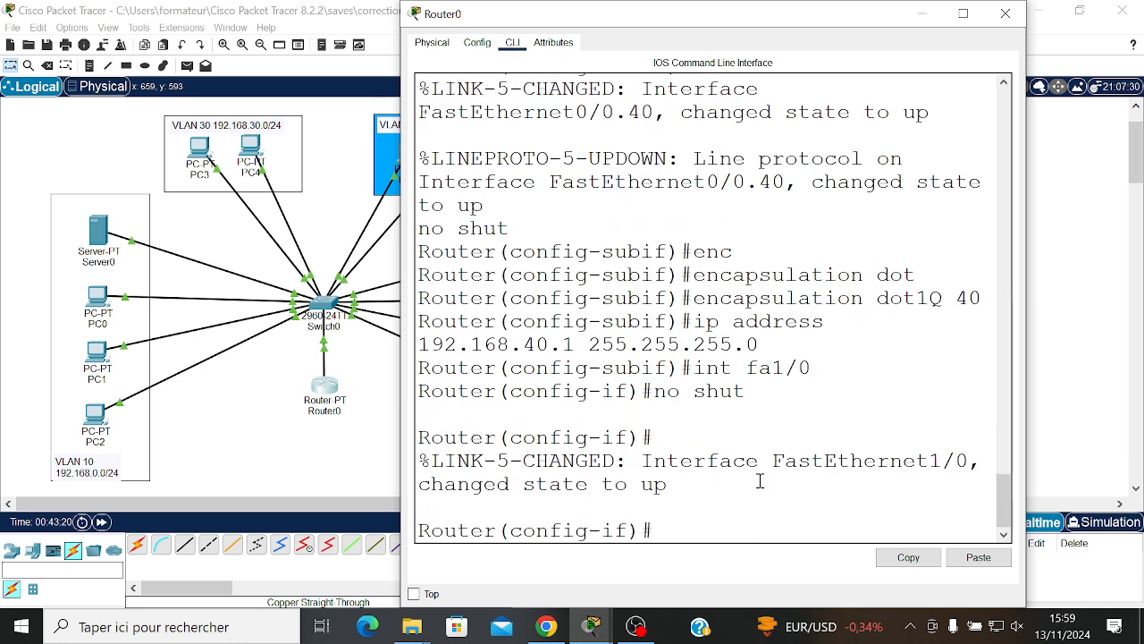
- Assign the IP address 10.0.0.1 with mask 255.0.0.0 to Router0's interface fa1/0
text(ip adress)
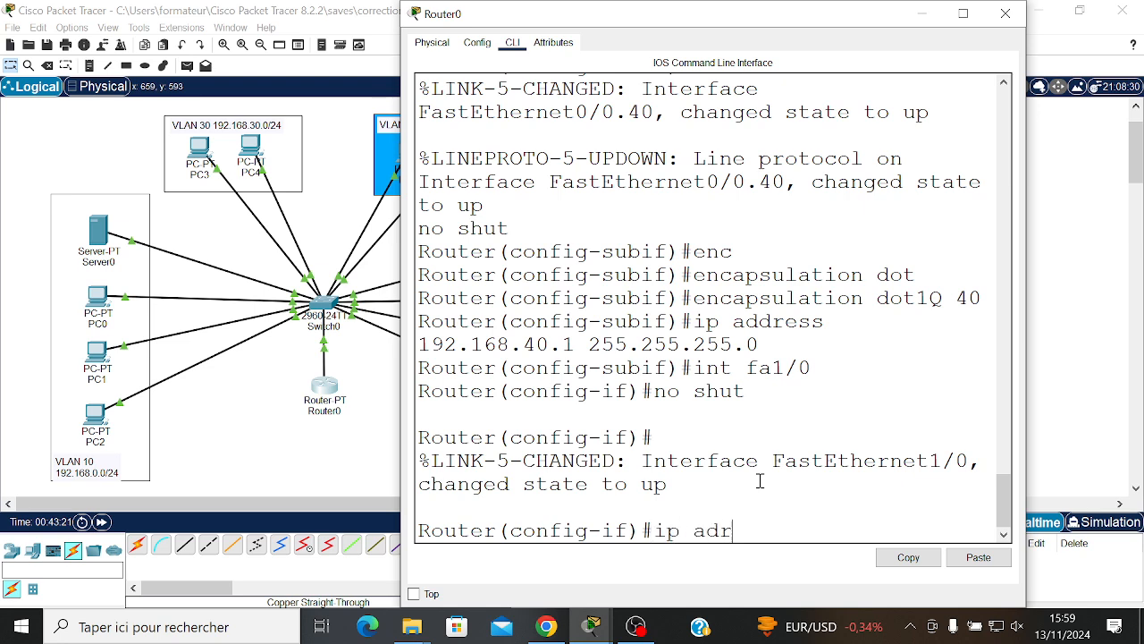
key(BackSpace)
key(BackSpace)
key(BackSpace)
key(BackSpace)
text(dress 19)
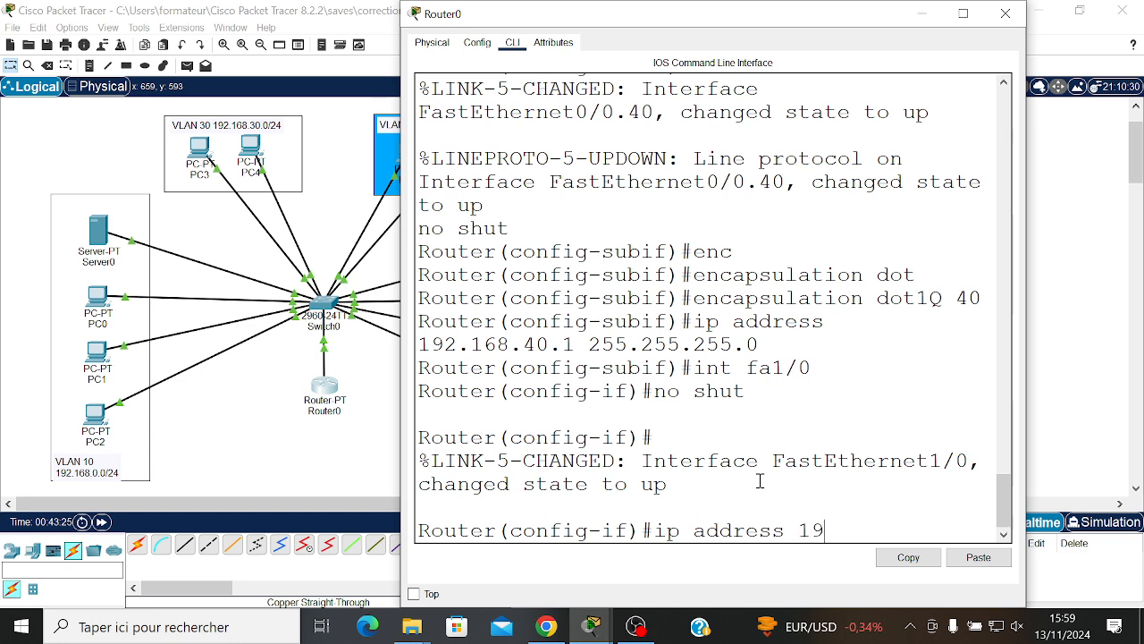
key(BackSpace)
text(0.0.)
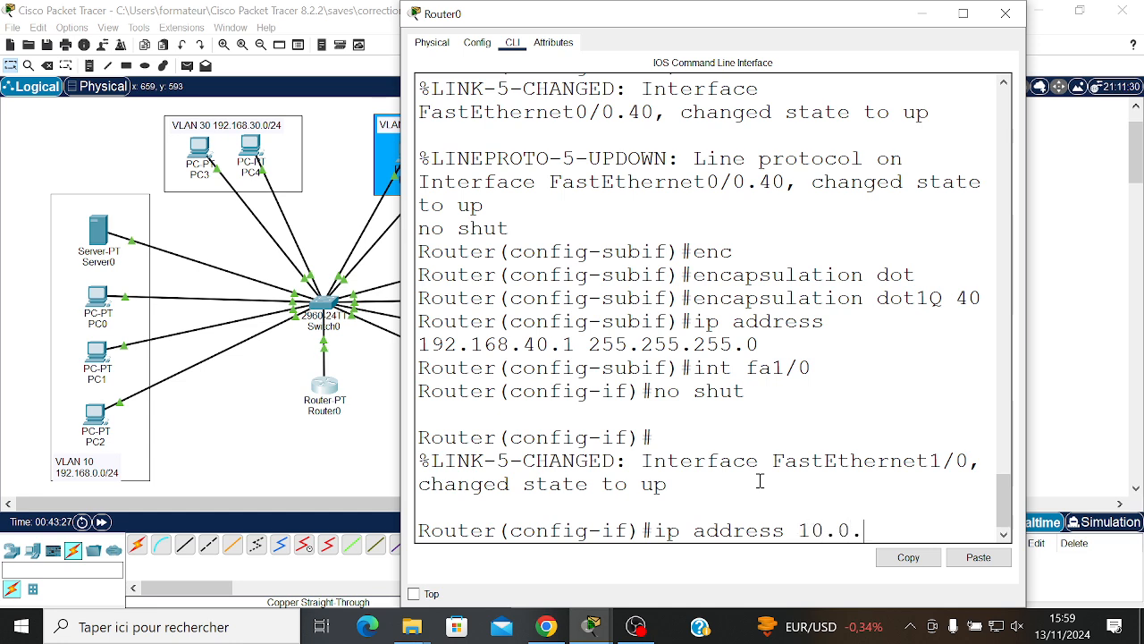
text(0.1 255.0.0.0)
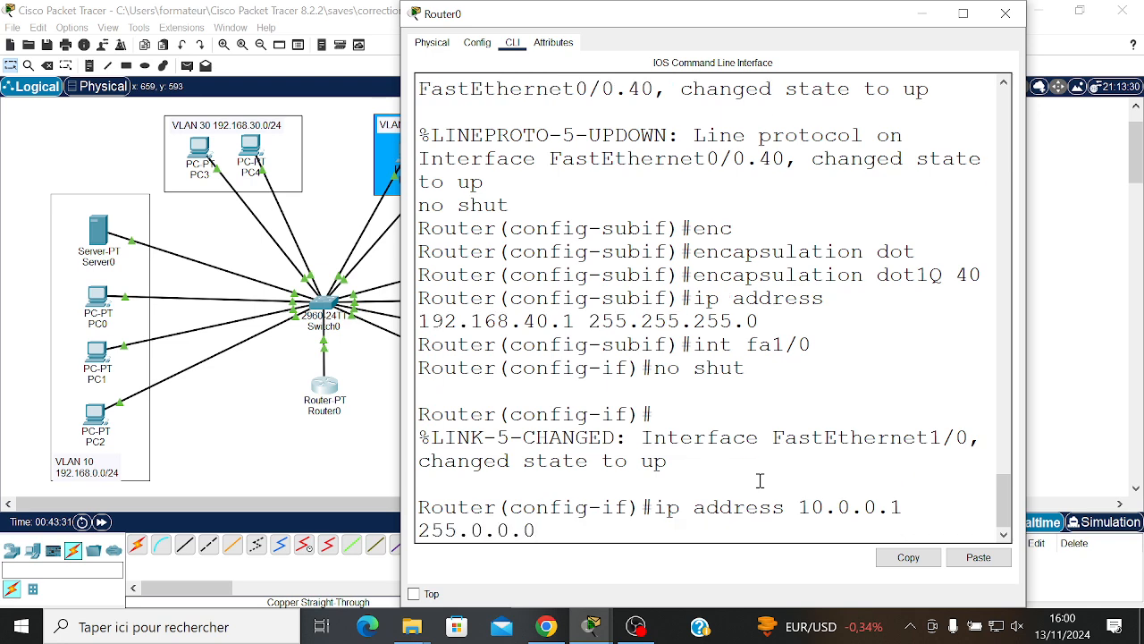
key(Return)
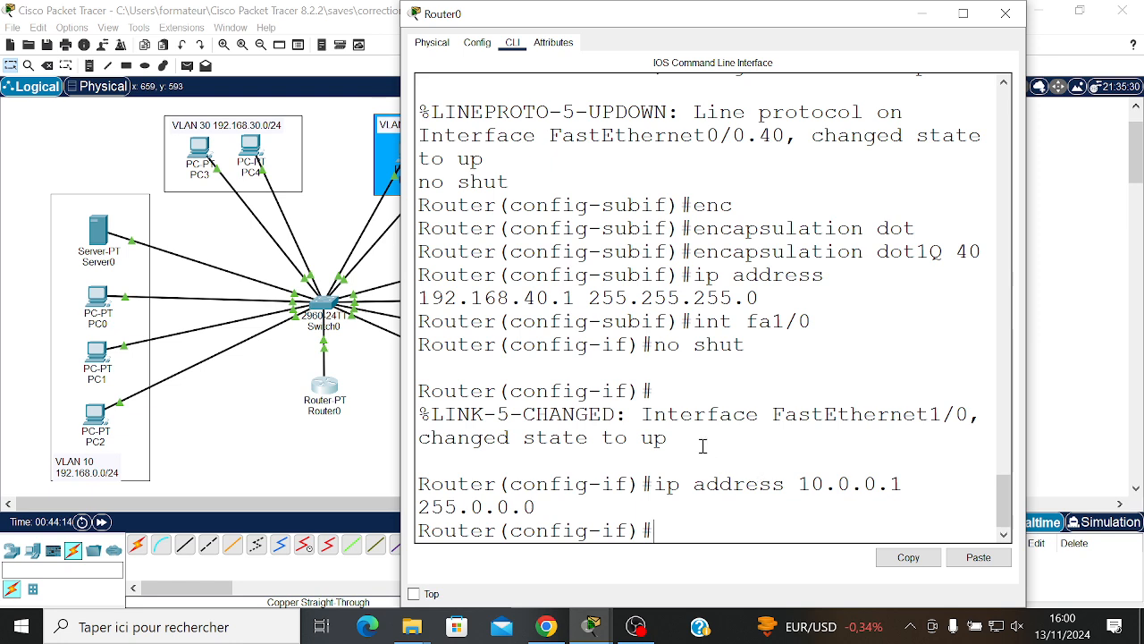
- Return from Router0's command line to the topology and save the network file
click(329, 475)
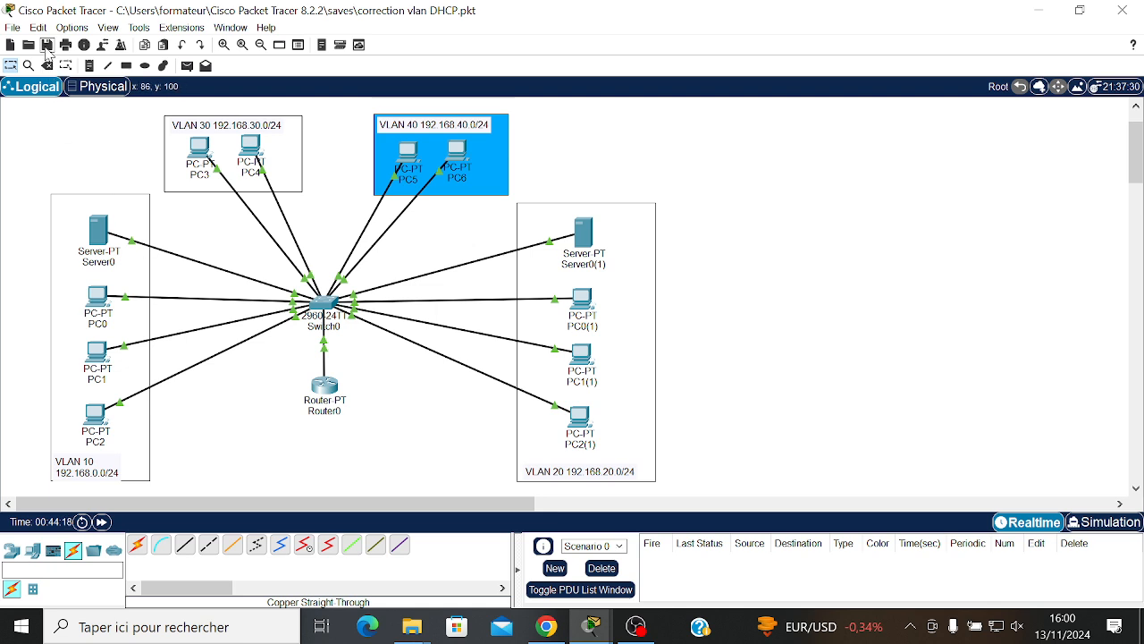
click(48, 46)
scroll(306, 415, down, 2)
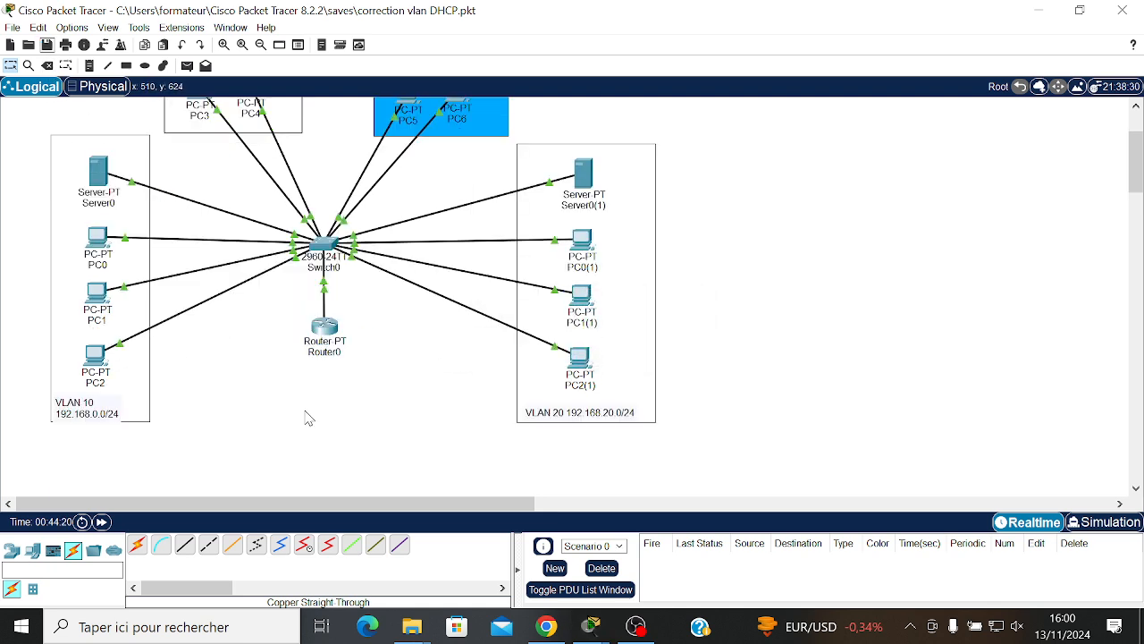
scroll(306, 415, up, 2)
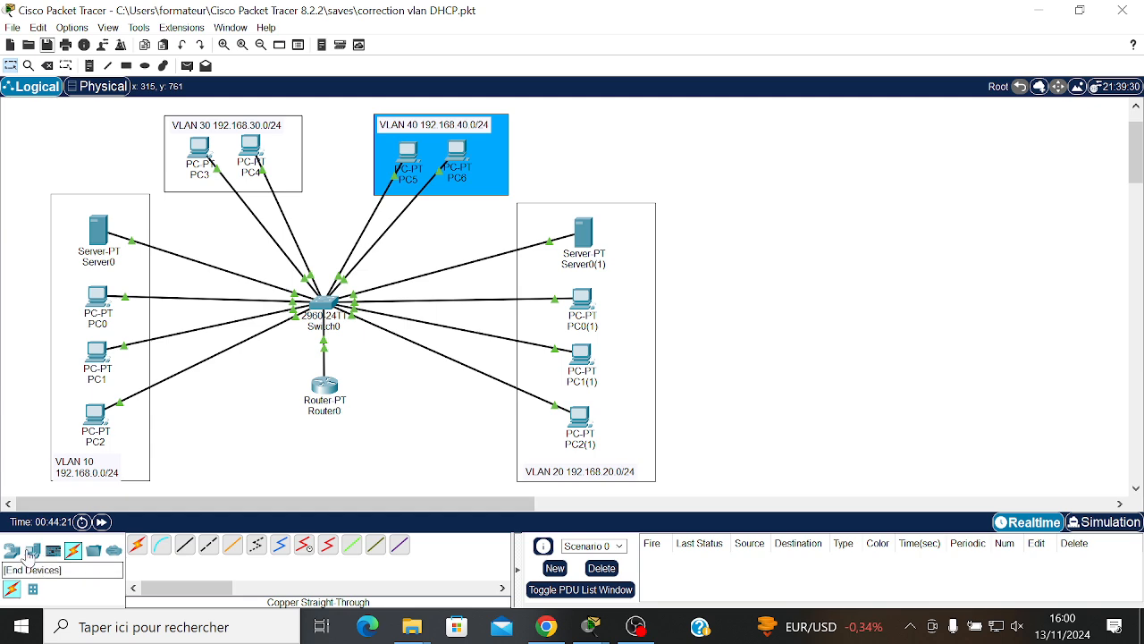
- Add a Server-PT end device to the workspace, below and to the right of Router0
click(13, 552)
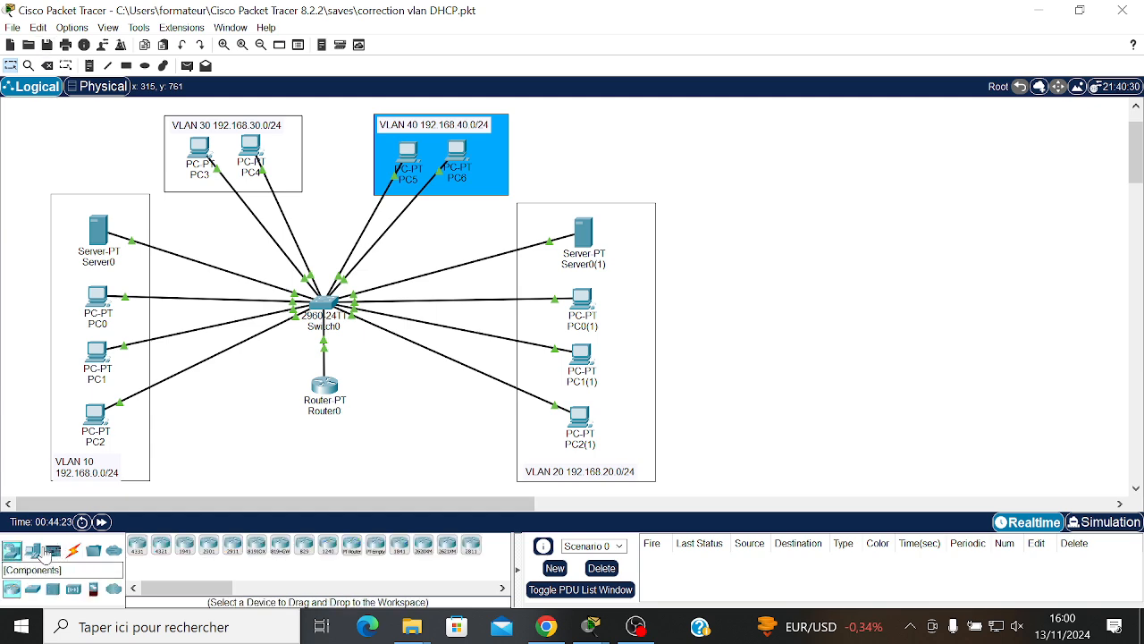
click(33, 551)
click(185, 544)
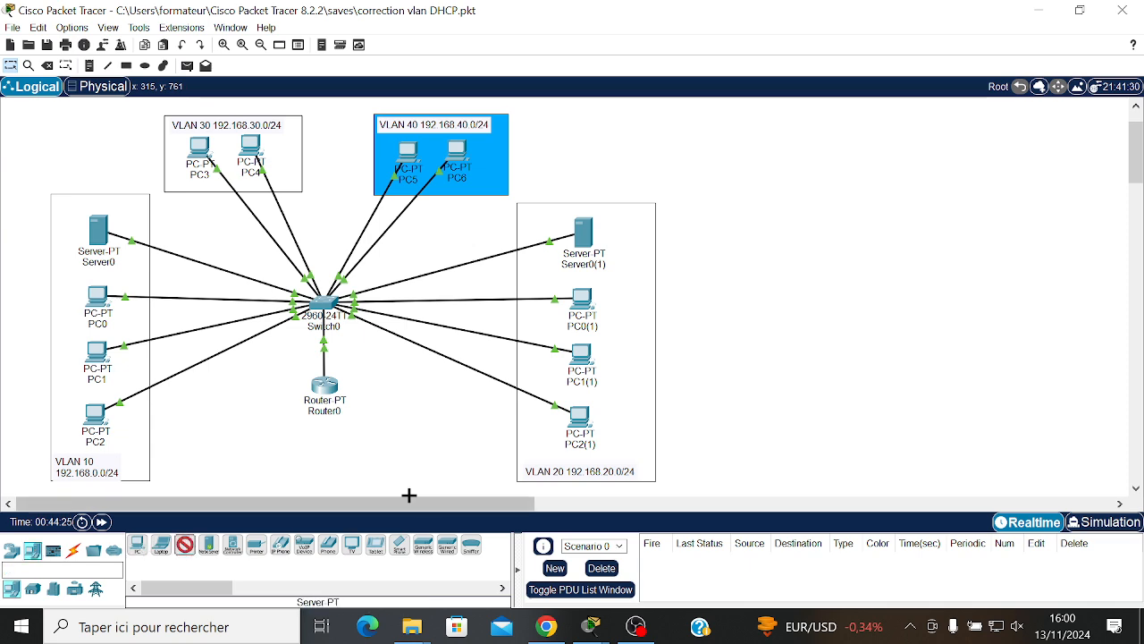
click(401, 466)
scroll(364, 452, down, 2)
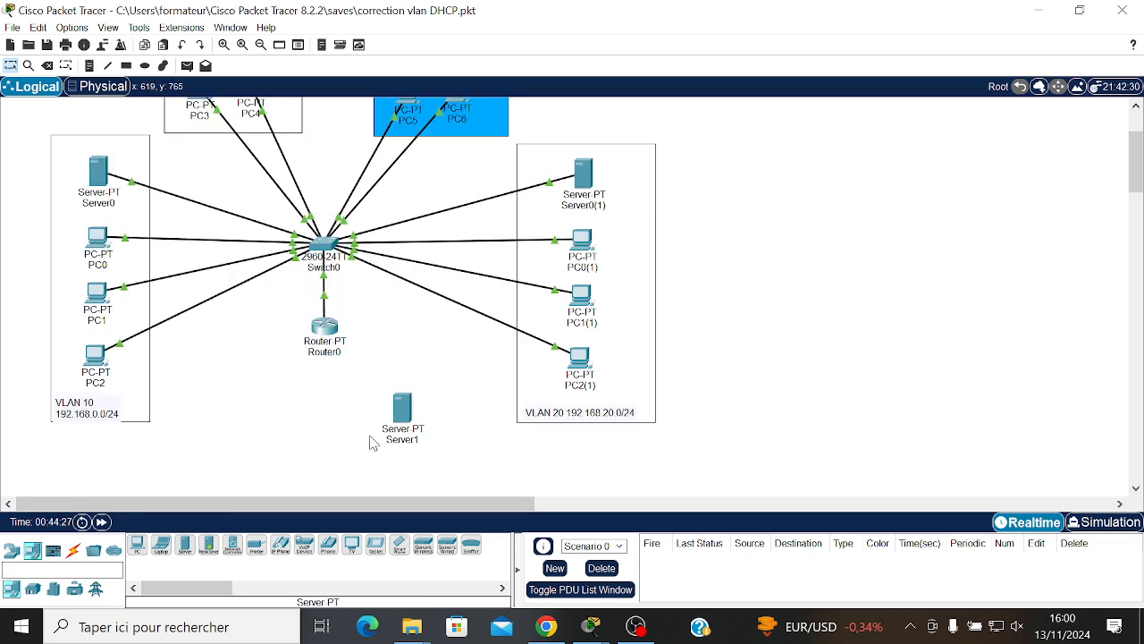
- Give Server1 the static IPv4 address 10.0.0.2 with subnet mask 255.0.0.0
click(403, 413)
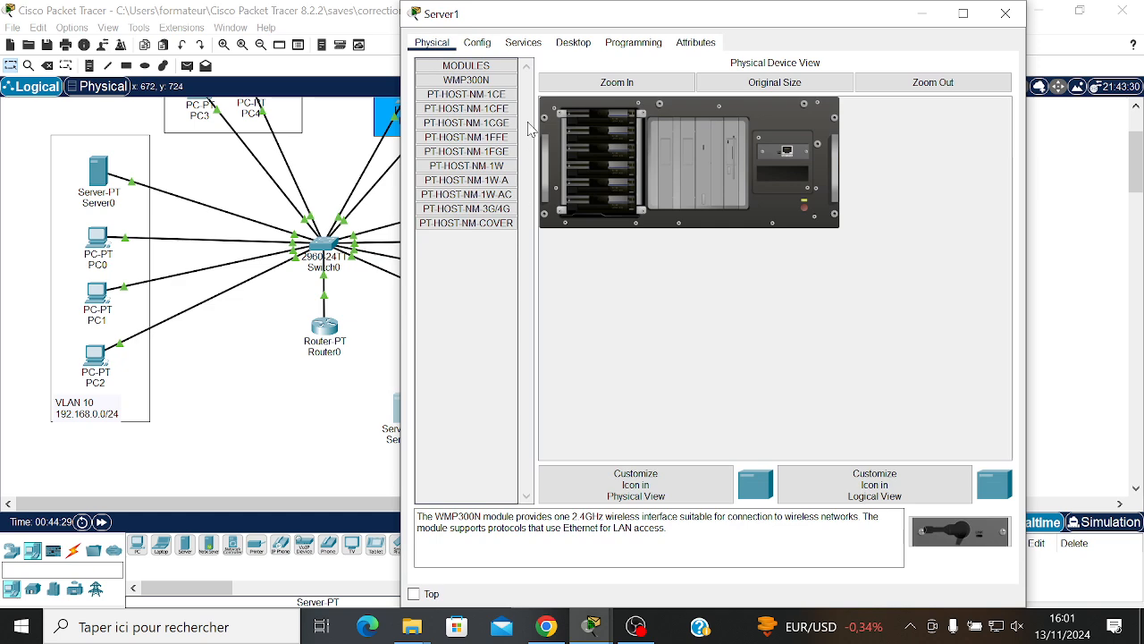
click(573, 42)
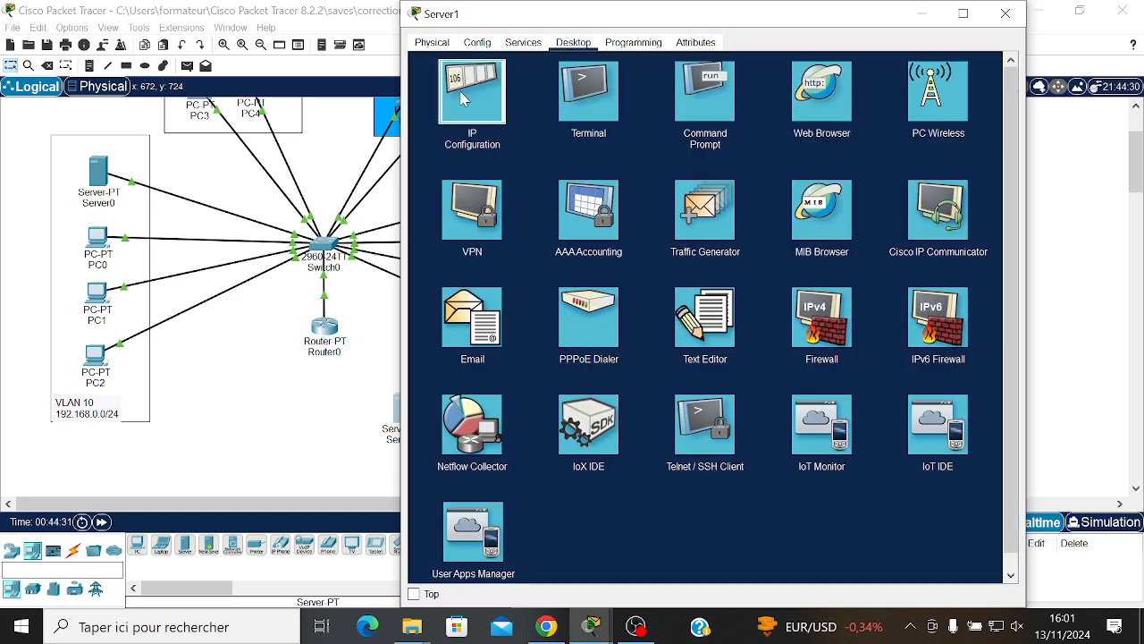
click(490, 125)
click(629, 122)
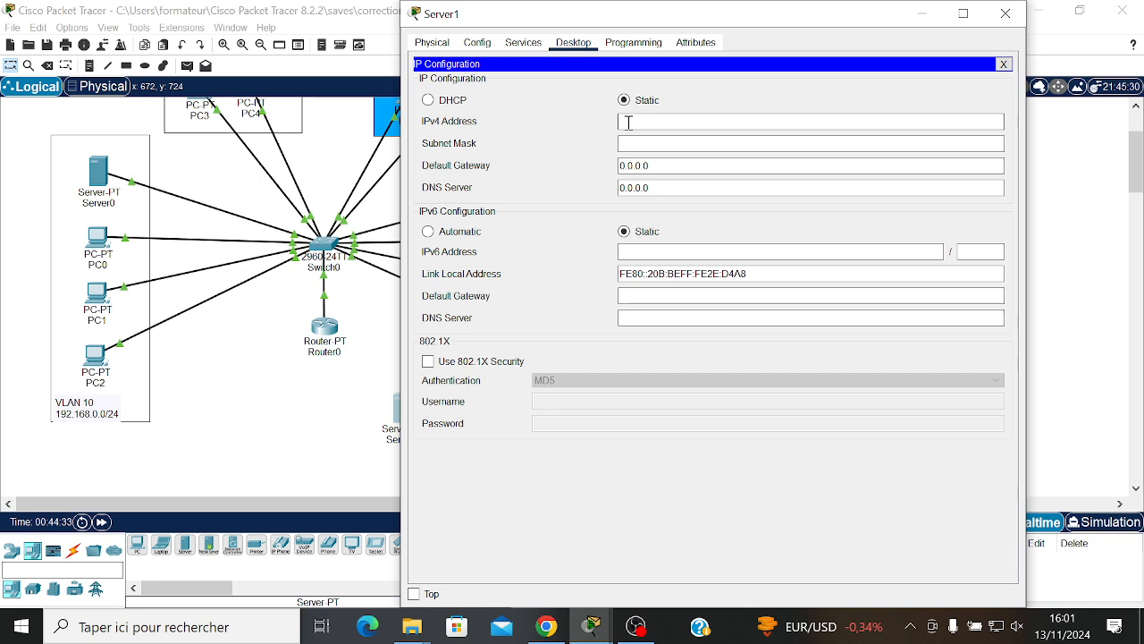
text(10.0.0.2)
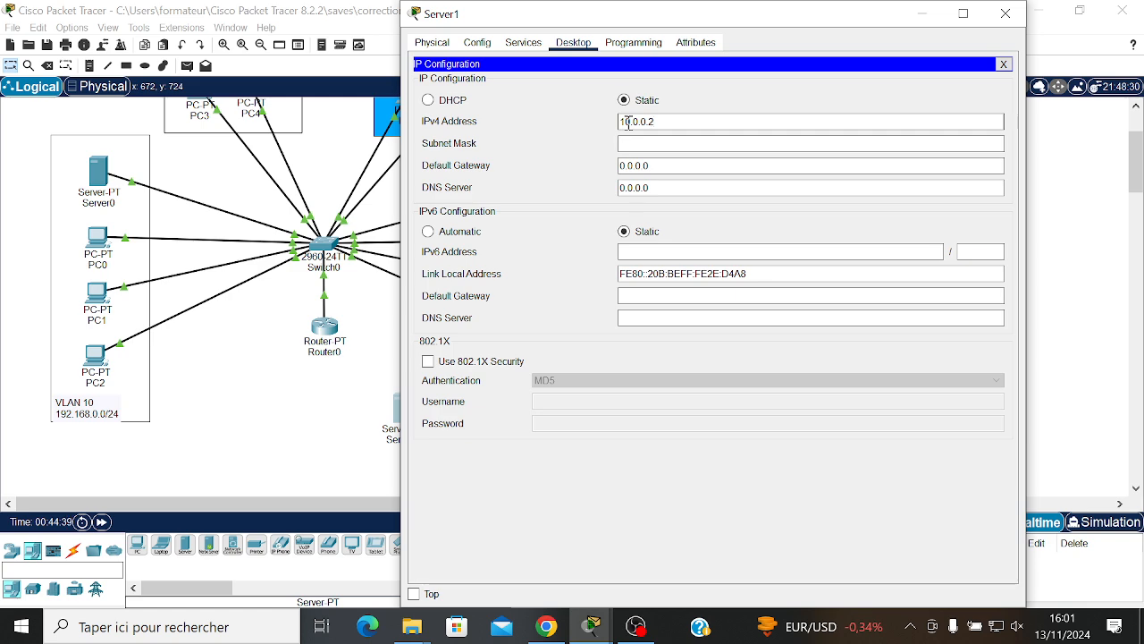
key(Tab)
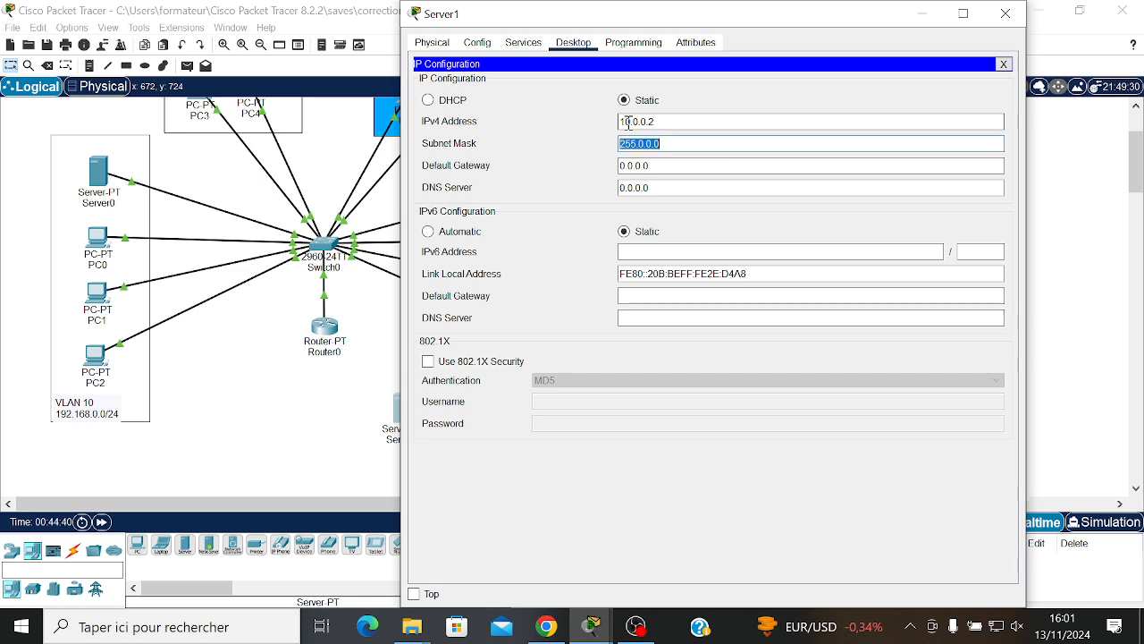
- Set Server1's default gateway to 10.0.0.1 and its DNS server to 10.0.0.2, and close its configuration
key(Tab)
text(192)
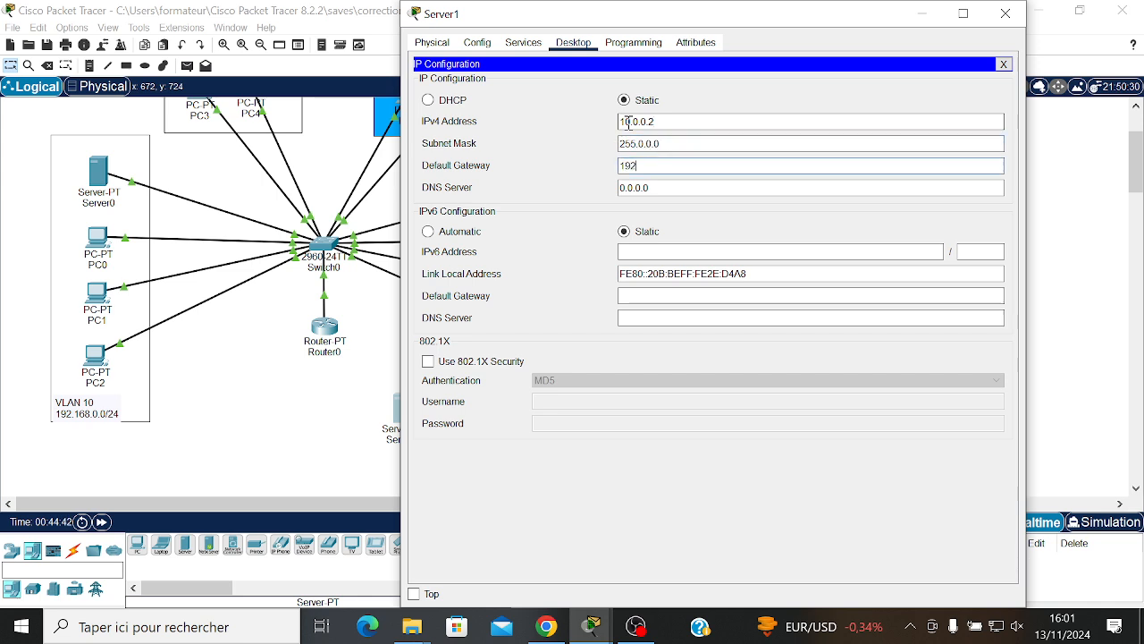
key(BackSpace)
key(BackSpace)
text(0.0.0.1)
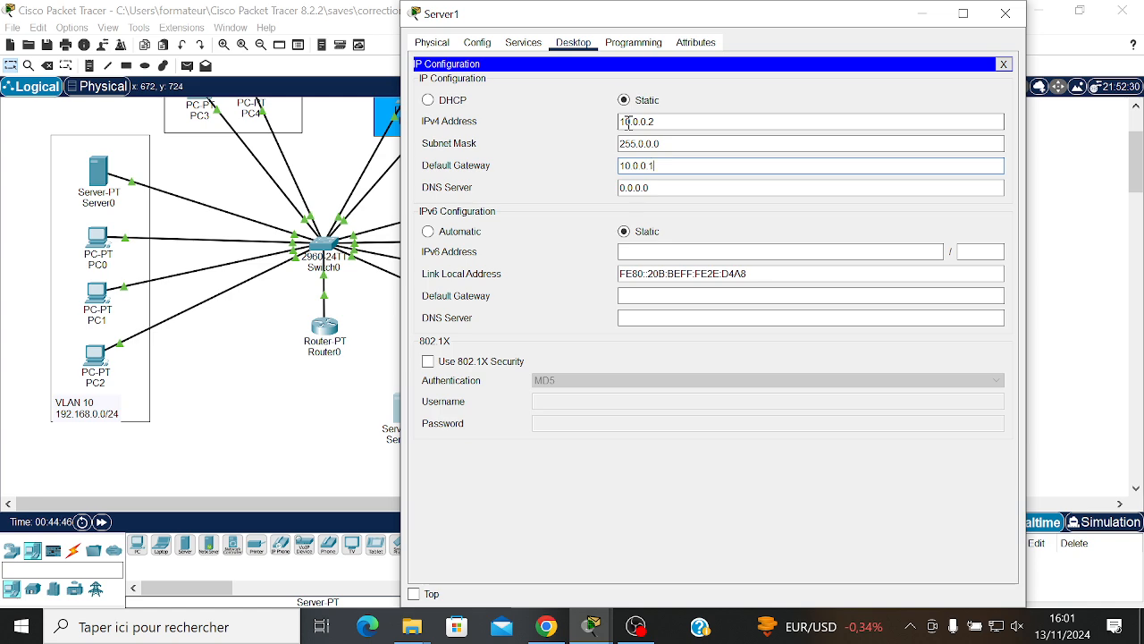
key(Tab)
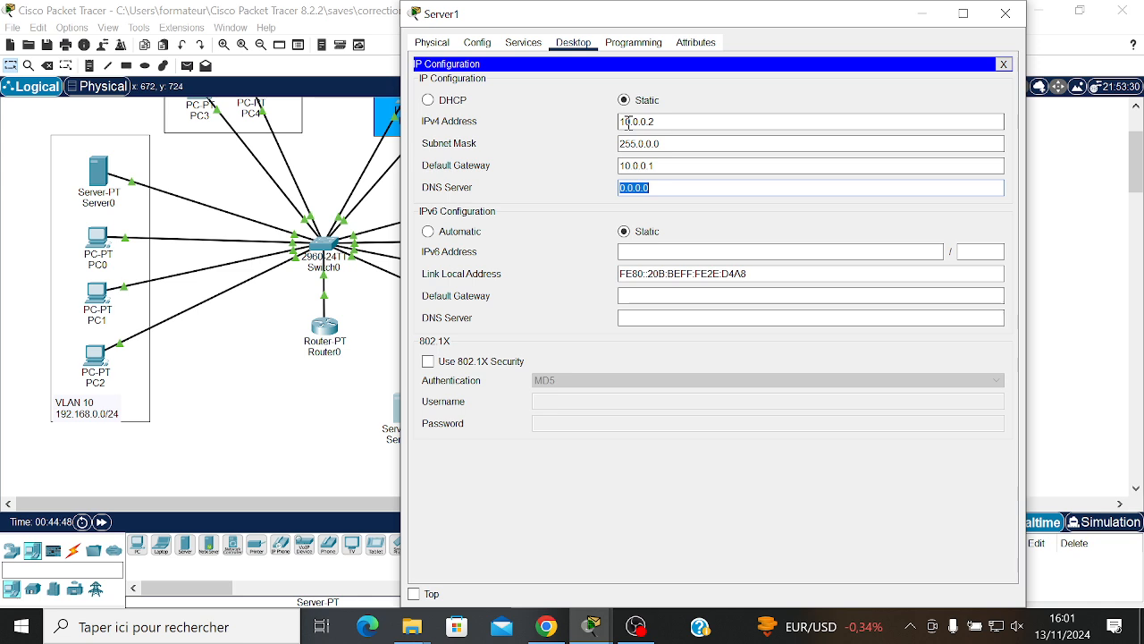
text(10.0.0.2)
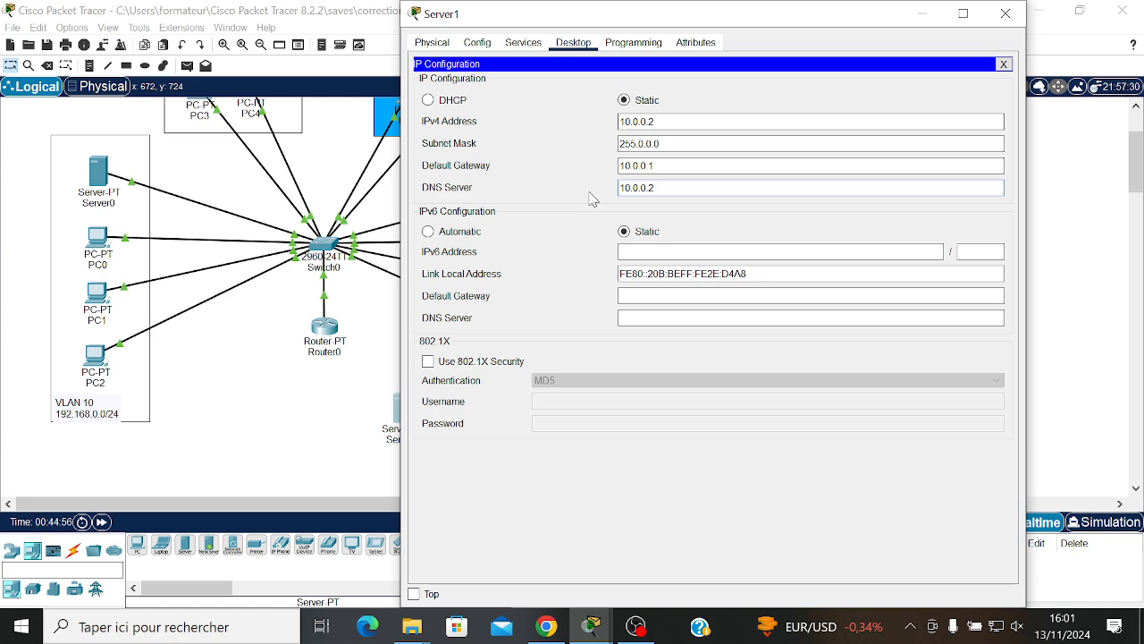
click(576, 150)
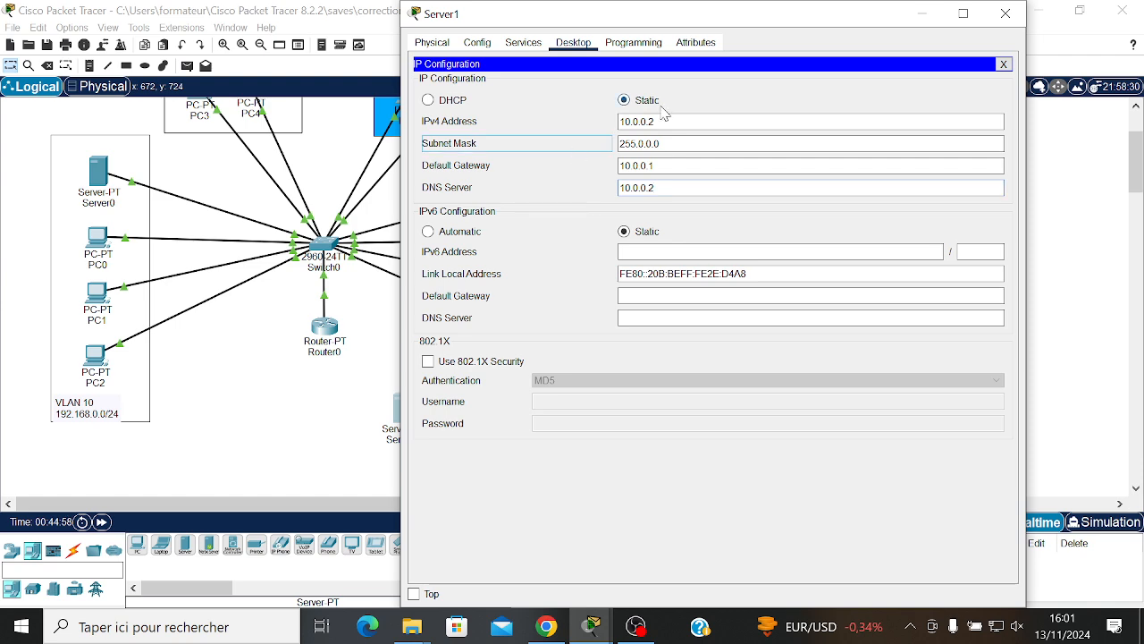
click(1006, 13)
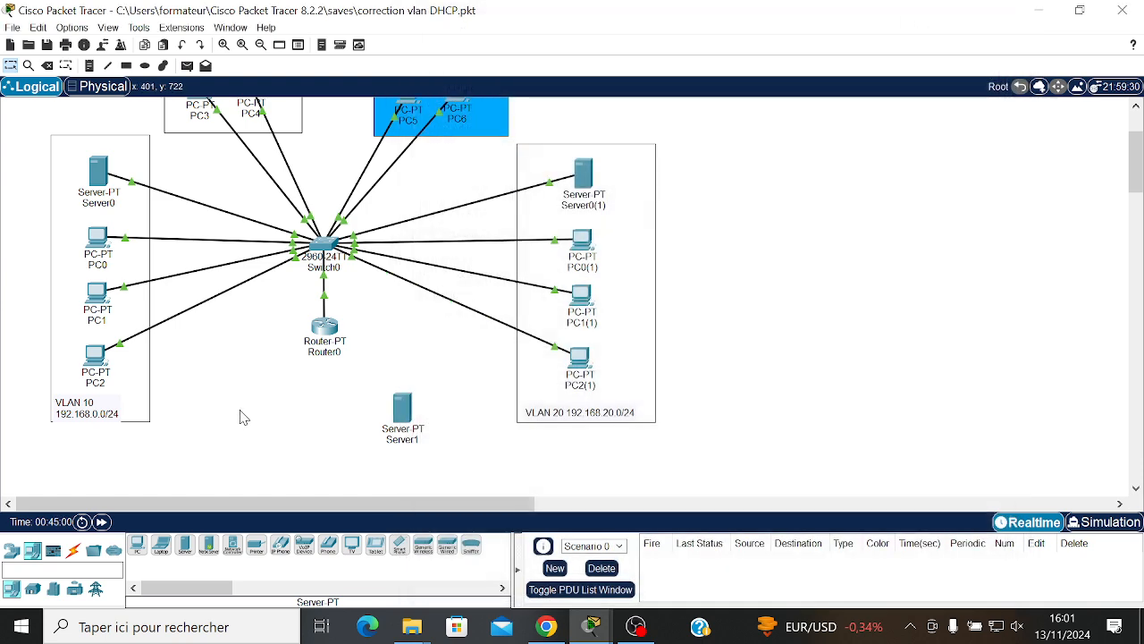
- Connect Server1 to Router0 with an automatically chosen cable type
click(75, 556)
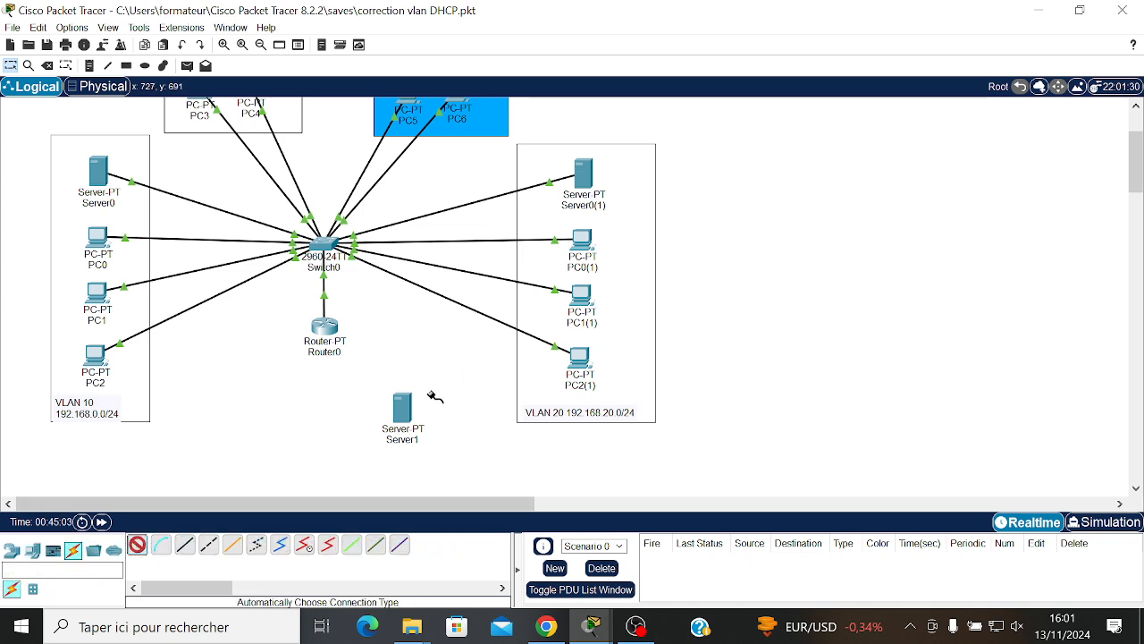
click(399, 406)
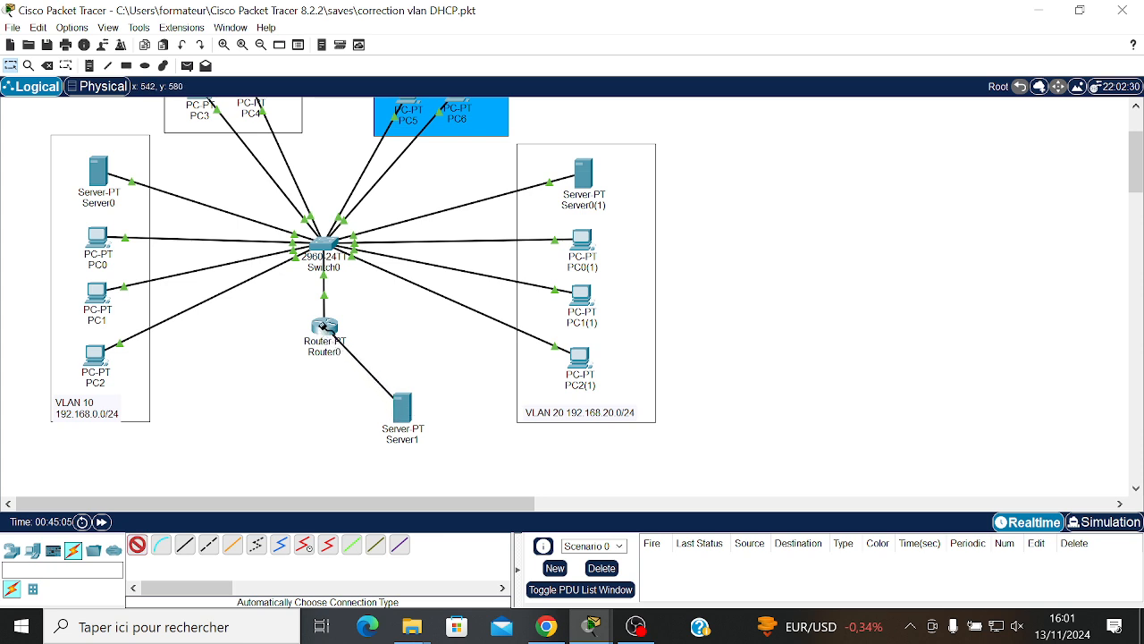
click(325, 333)
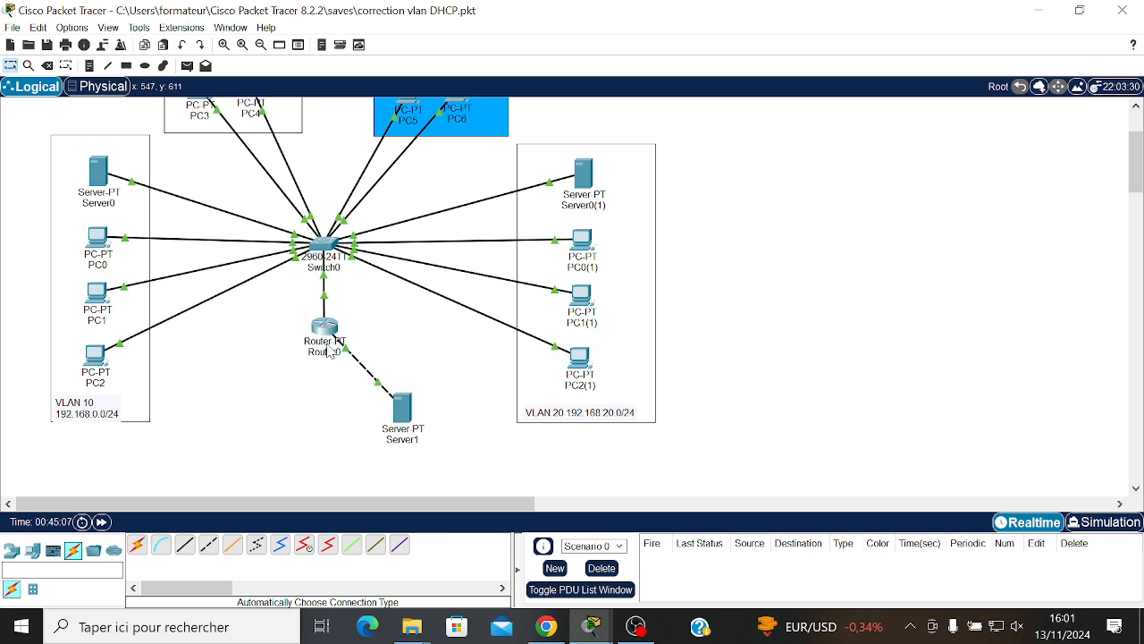
mouse_move(326, 338)
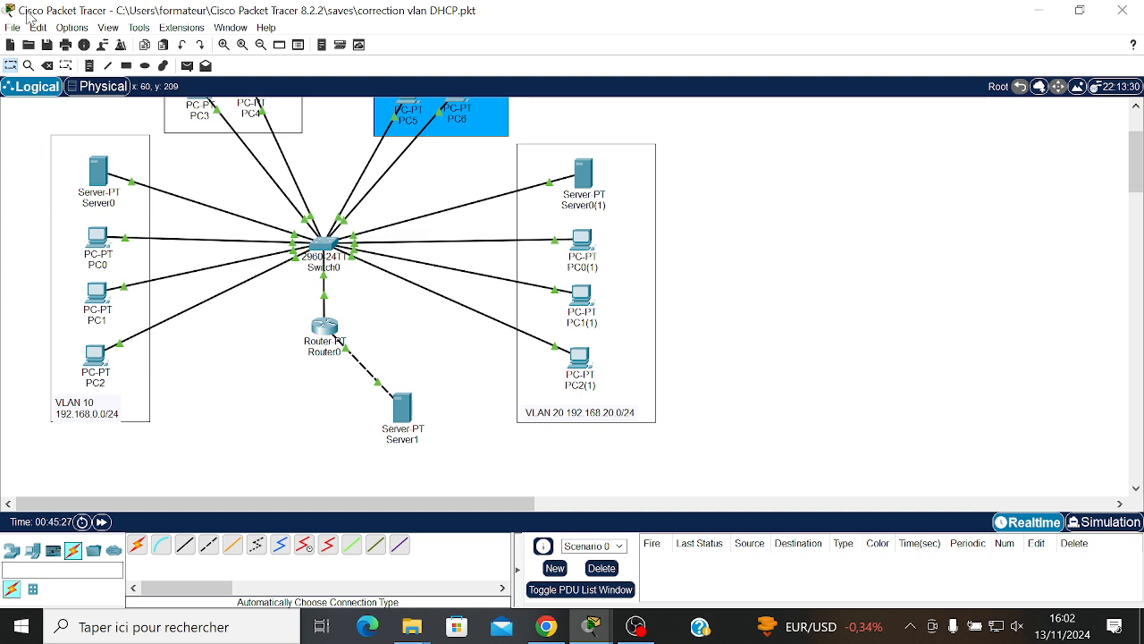
- Save the network file with the newly connected Server1
click(48, 44)
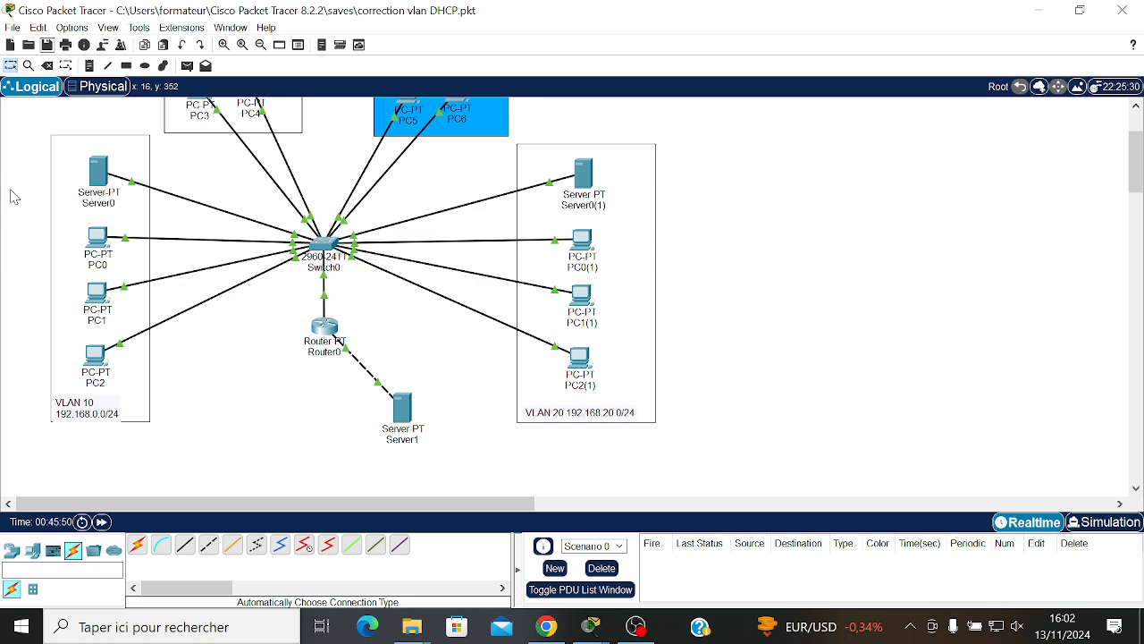
scroll(225, 300, up, 2)
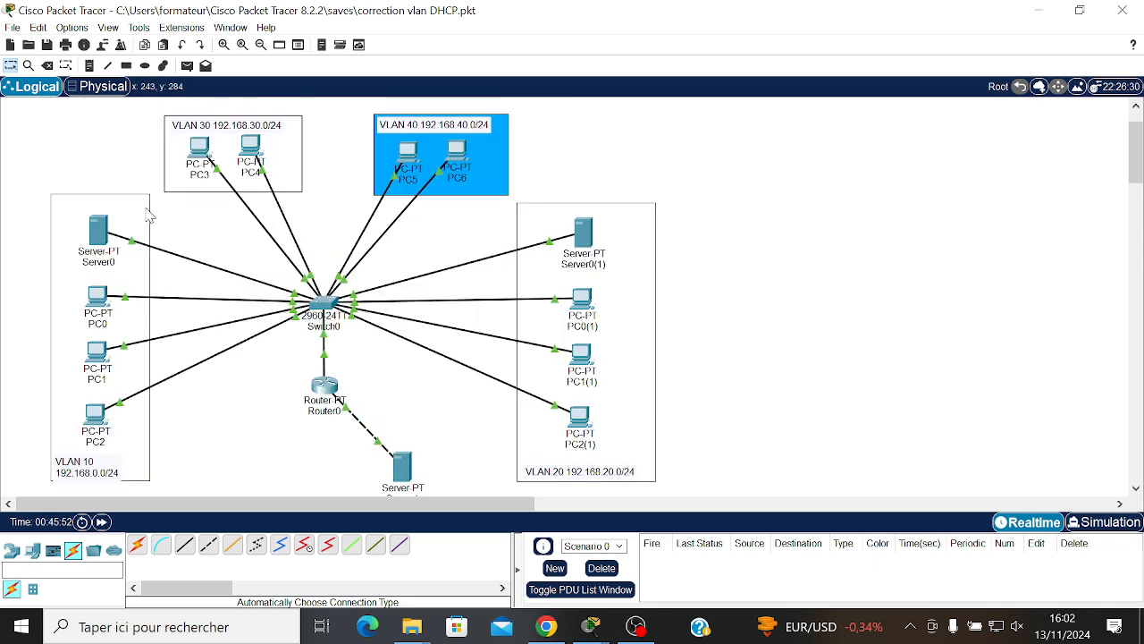
click(46, 45)
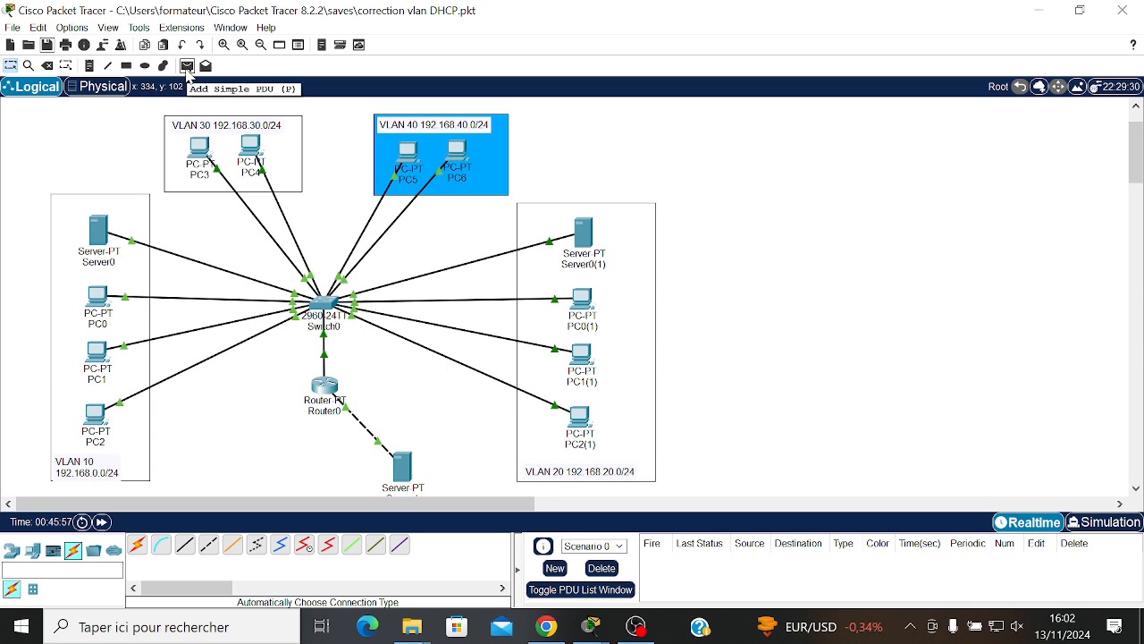
- Send a simple PDU from PC0 in VLAN 10 to PC0(1) in VLAN 20 to test connectivity
click(187, 68)
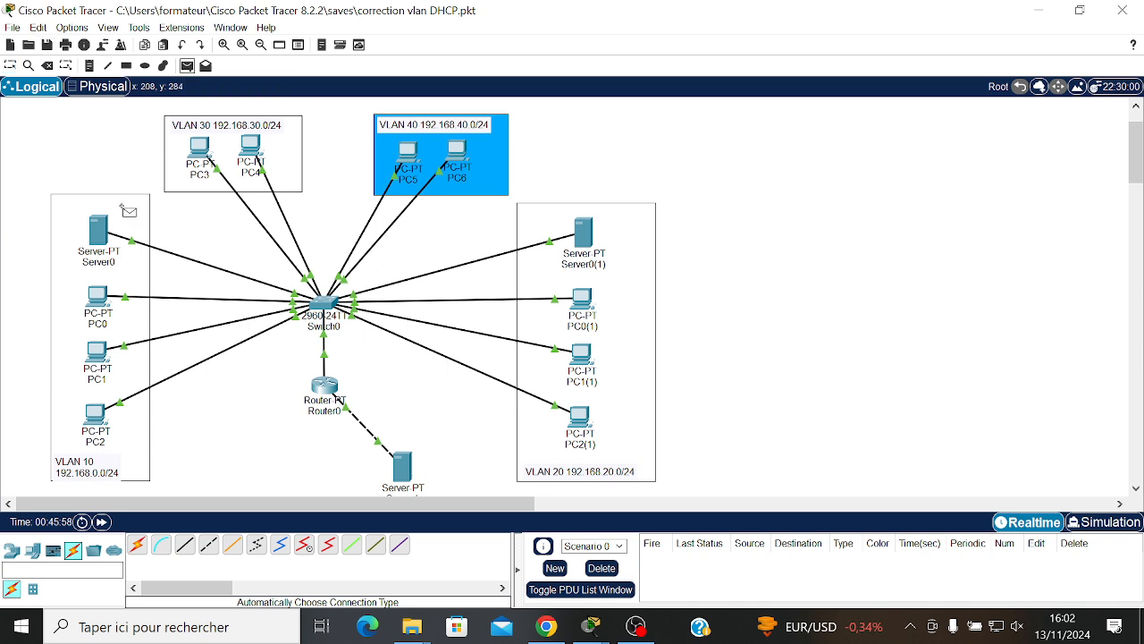
click(99, 296)
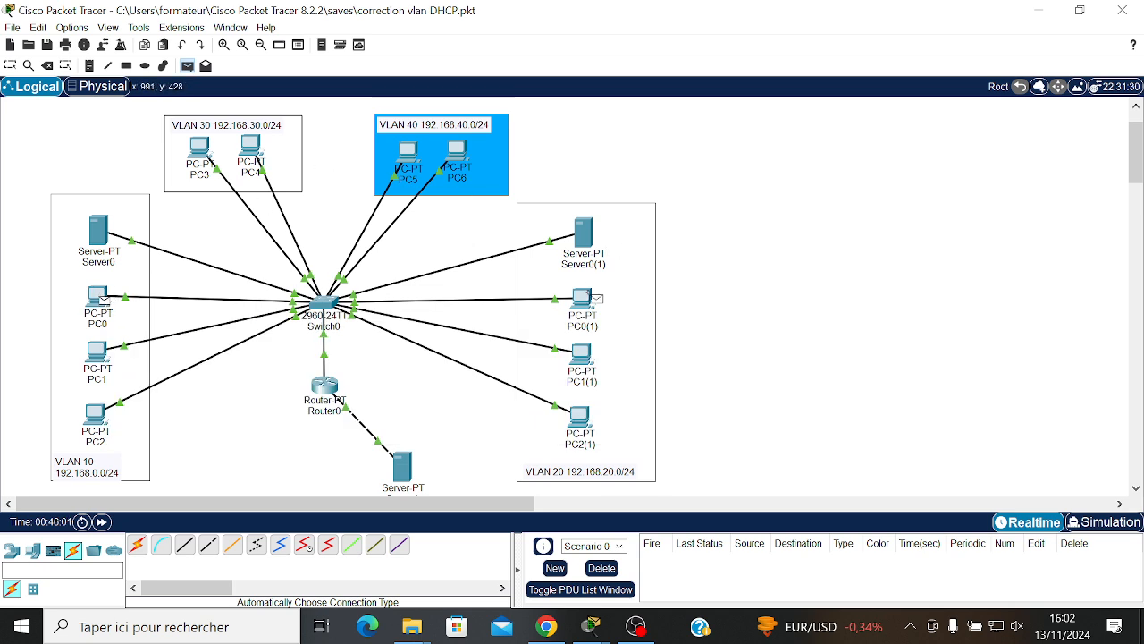
click(585, 295)
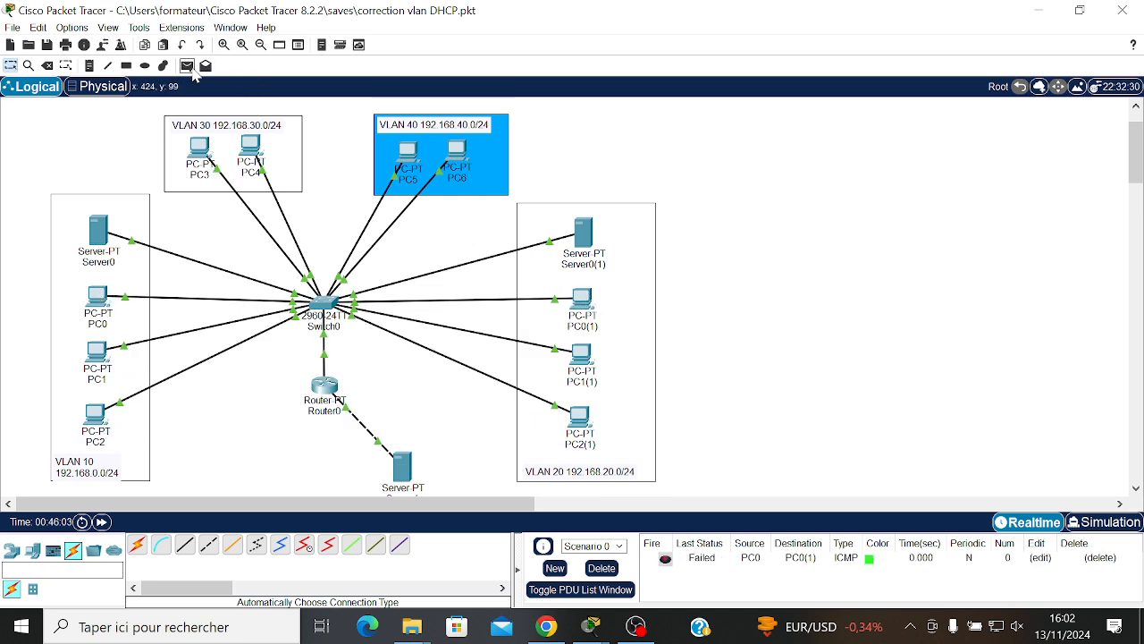
- Send a simple PDU from PC1 in VLAN 10 to PC3 in VLAN 30 to test connectivity
click(187, 66)
click(98, 352)
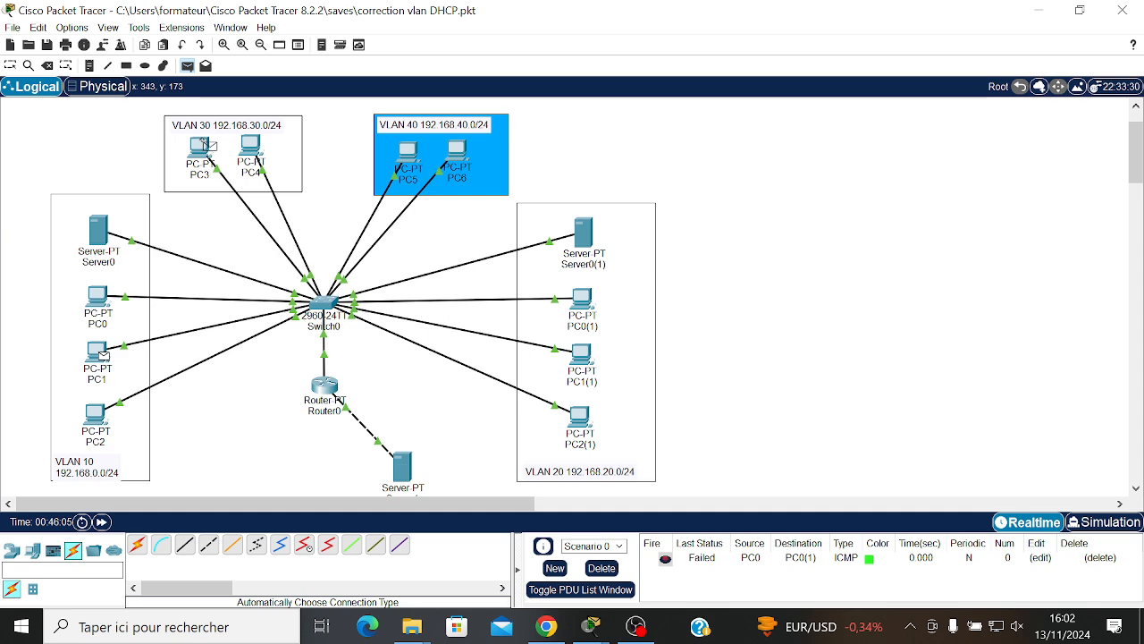
click(199, 145)
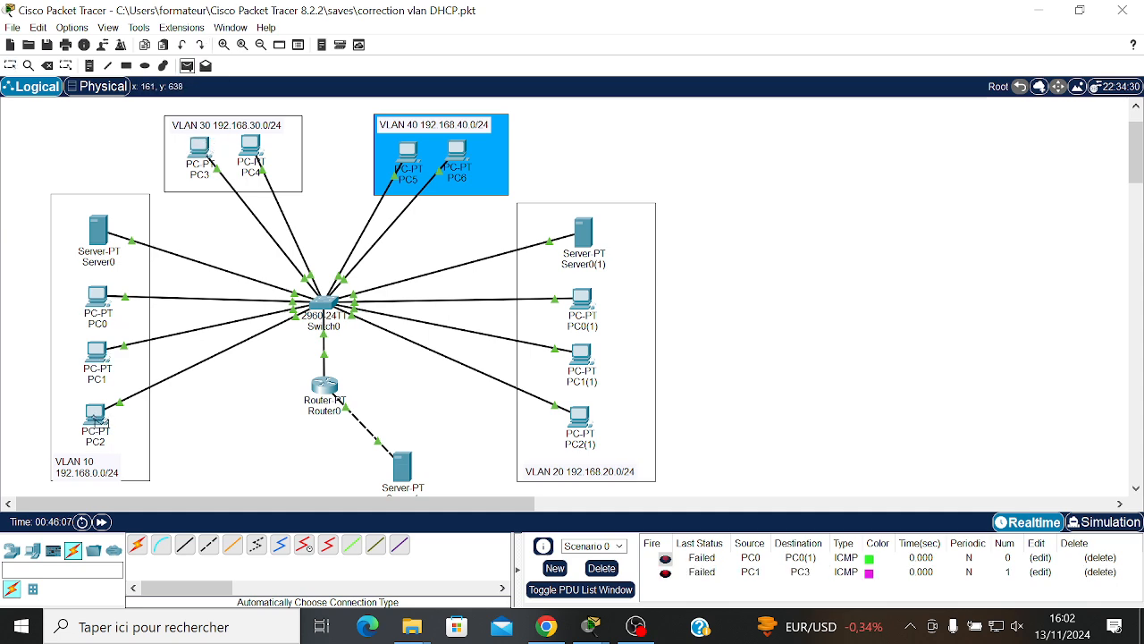
- Send a simple PDU from PC2 in VLAN 10 to PC5 in VLAN 40 to test connectivity
key(p)
click(97, 419)
click(411, 156)
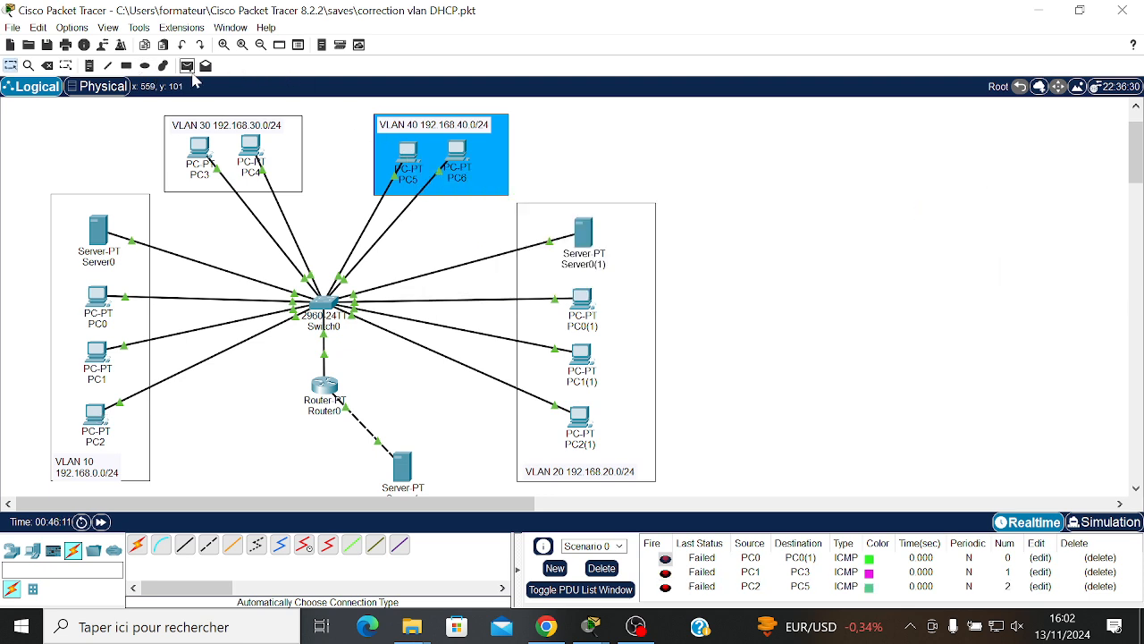
- Send a simple PDU from Server0 in VLAN 10 to Server1 to test connectivity
click(187, 65)
click(99, 230)
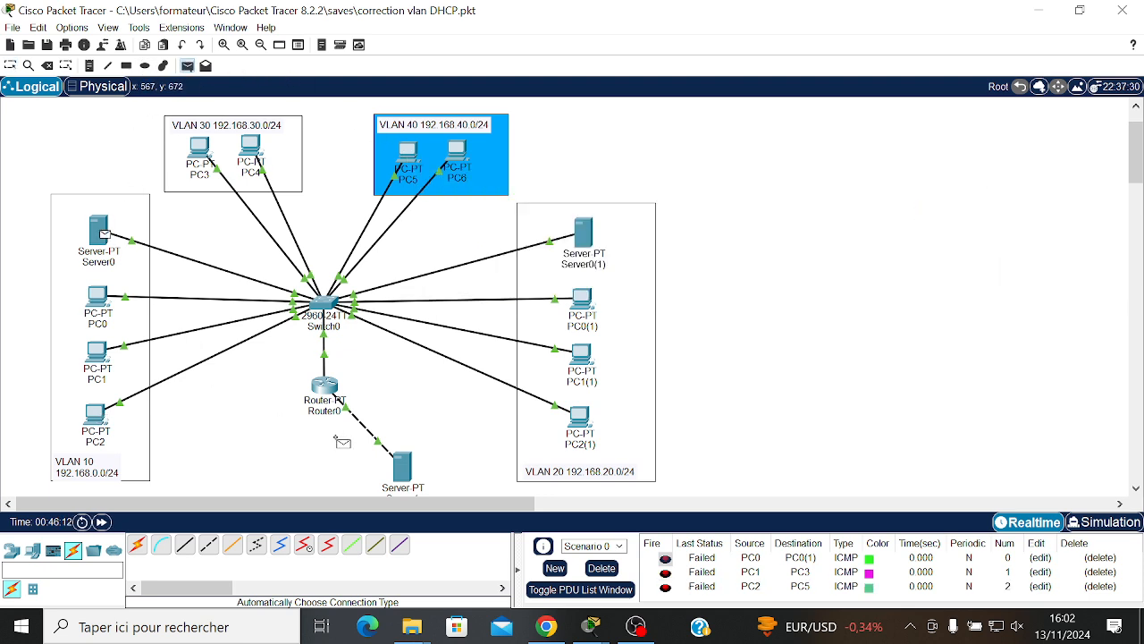
click(402, 465)
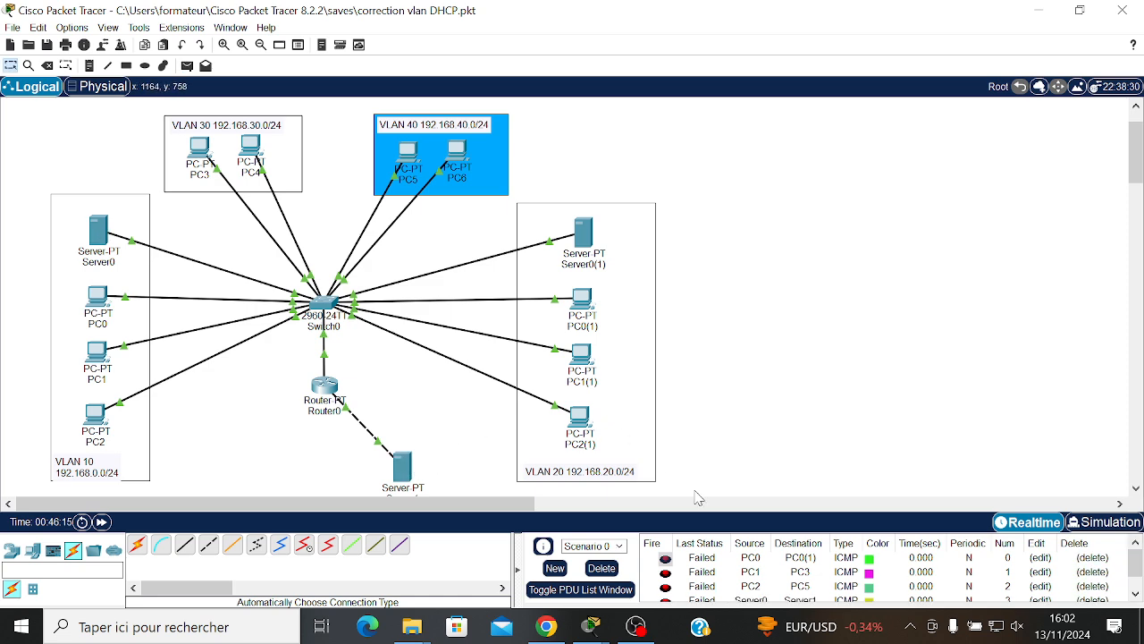
- Fire all four listed PDU tests again, from PC0, PC1, PC2 and Server0
click(667, 560)
click(667, 573)
click(666, 587)
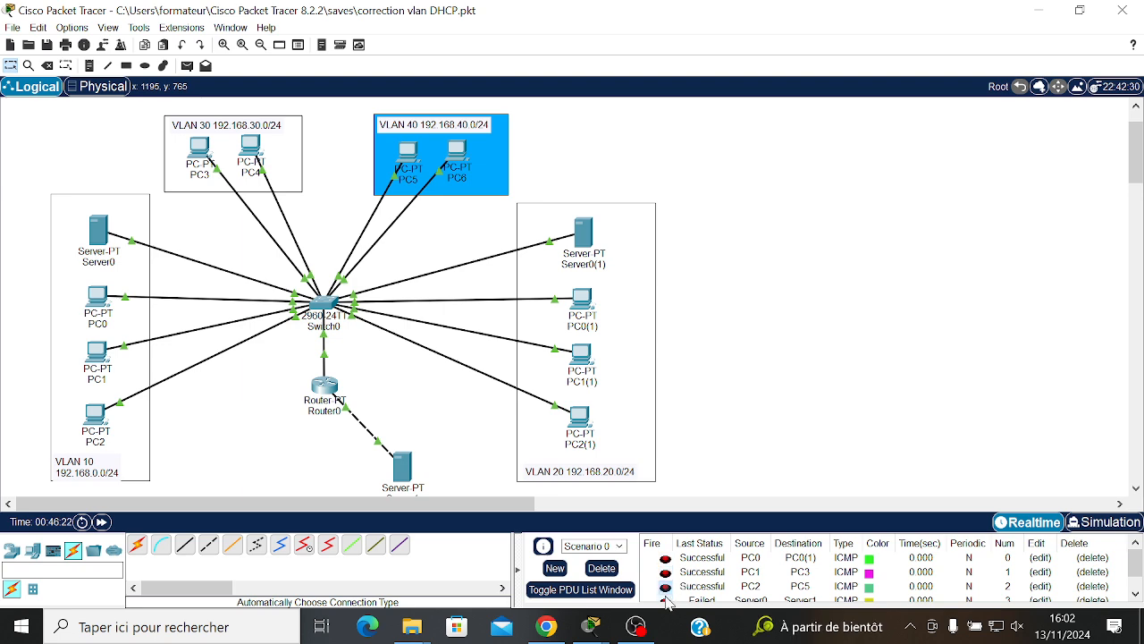
click(666, 599)
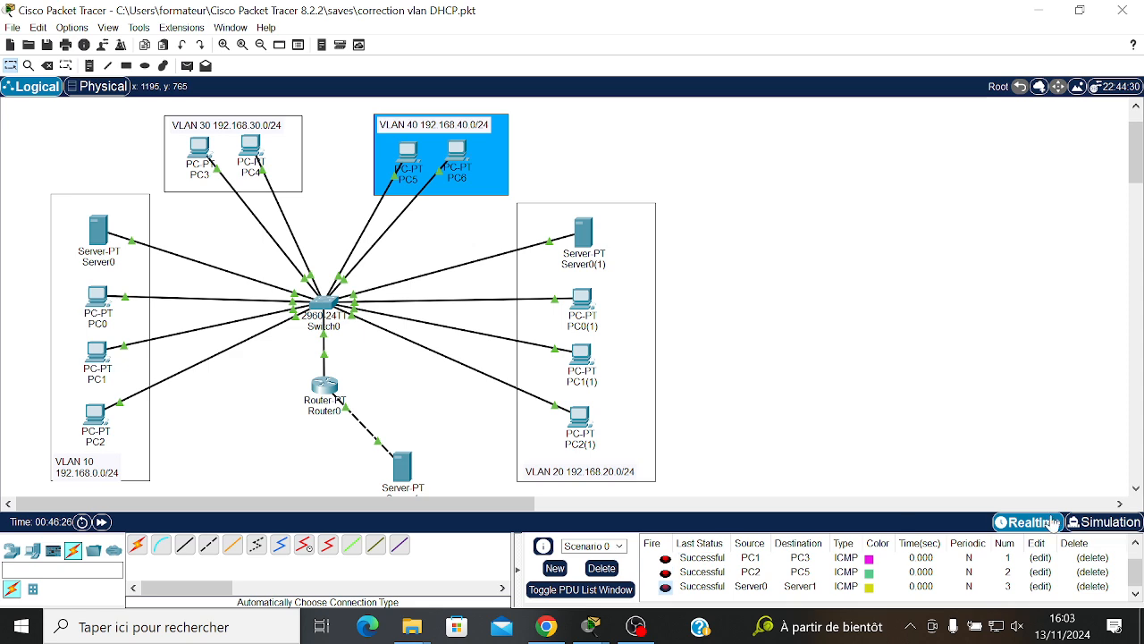
- Switch to simulation mode and limit the visible event filters to ICMP only
click(1106, 522)
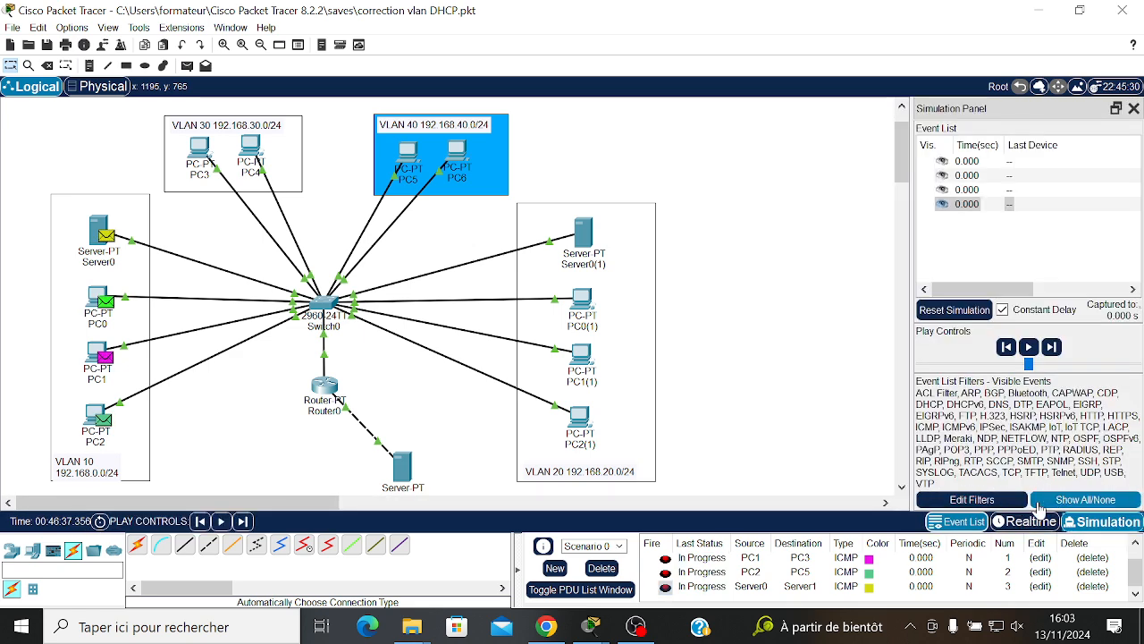
click(1085, 499)
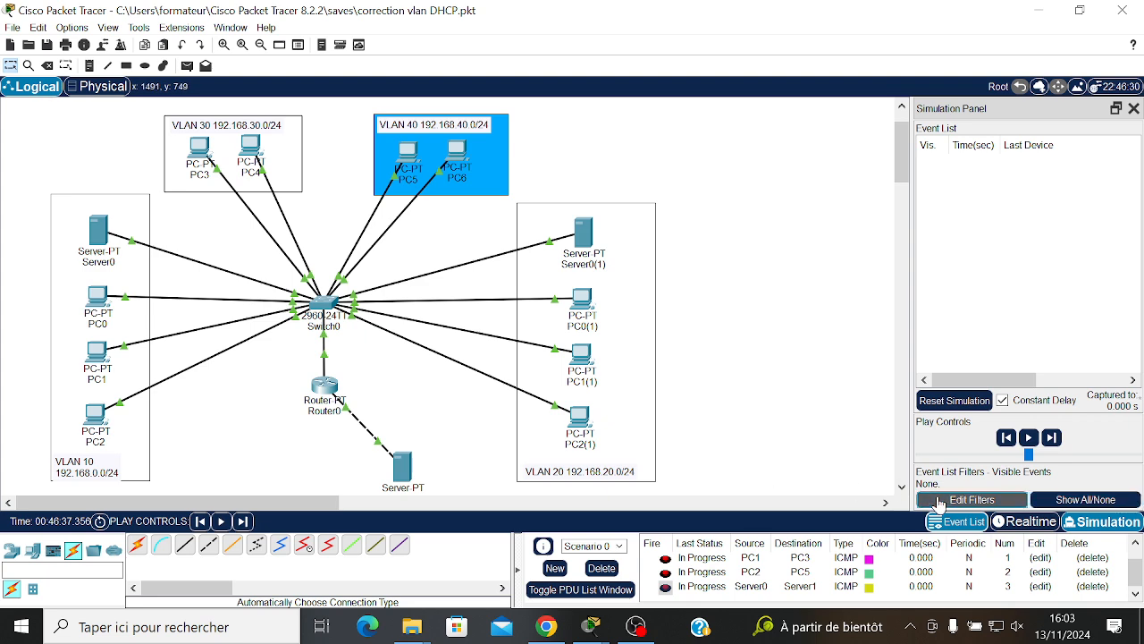
click(972, 499)
click(490, 175)
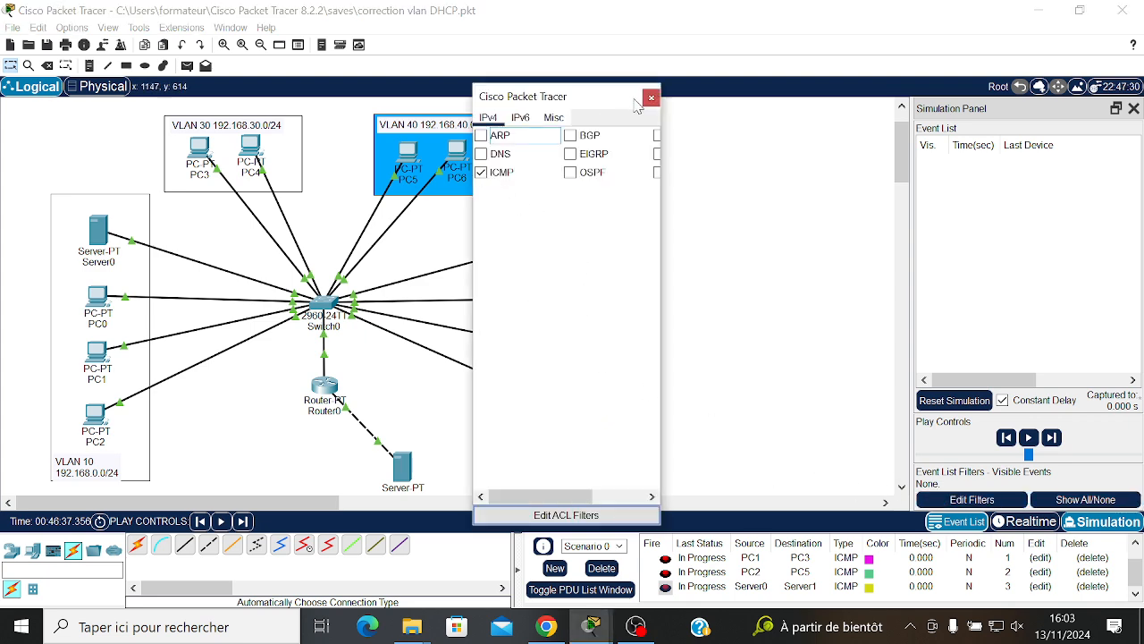
click(652, 96)
- Advance the simulation event by event to follow the four ICMP tests to their replies, and check their statuses
click(1055, 439)
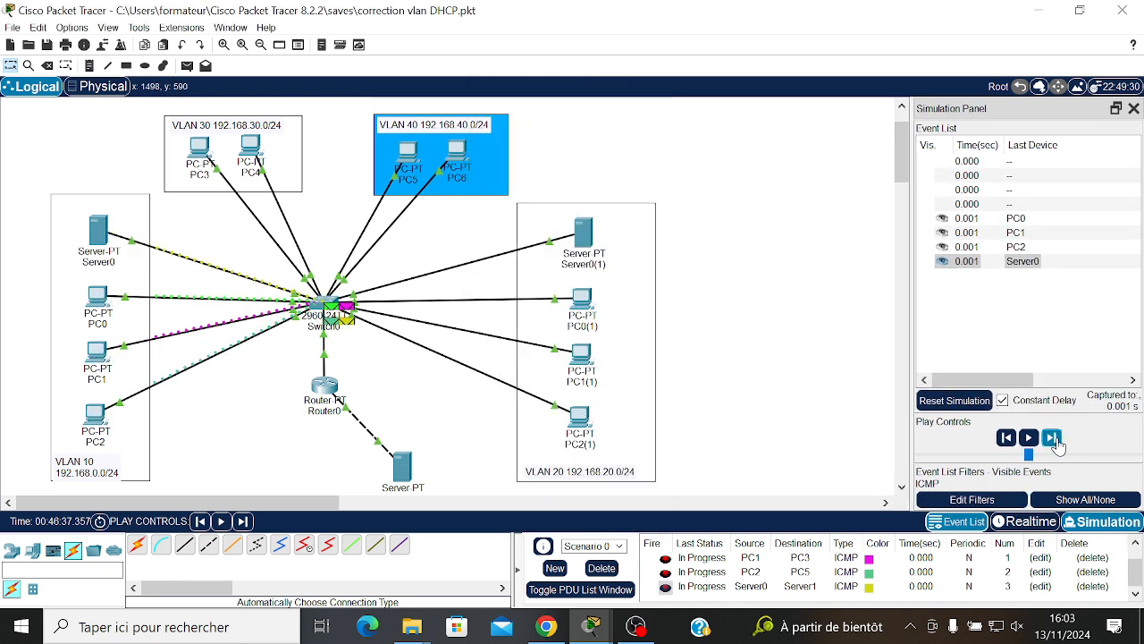
click(1055, 440)
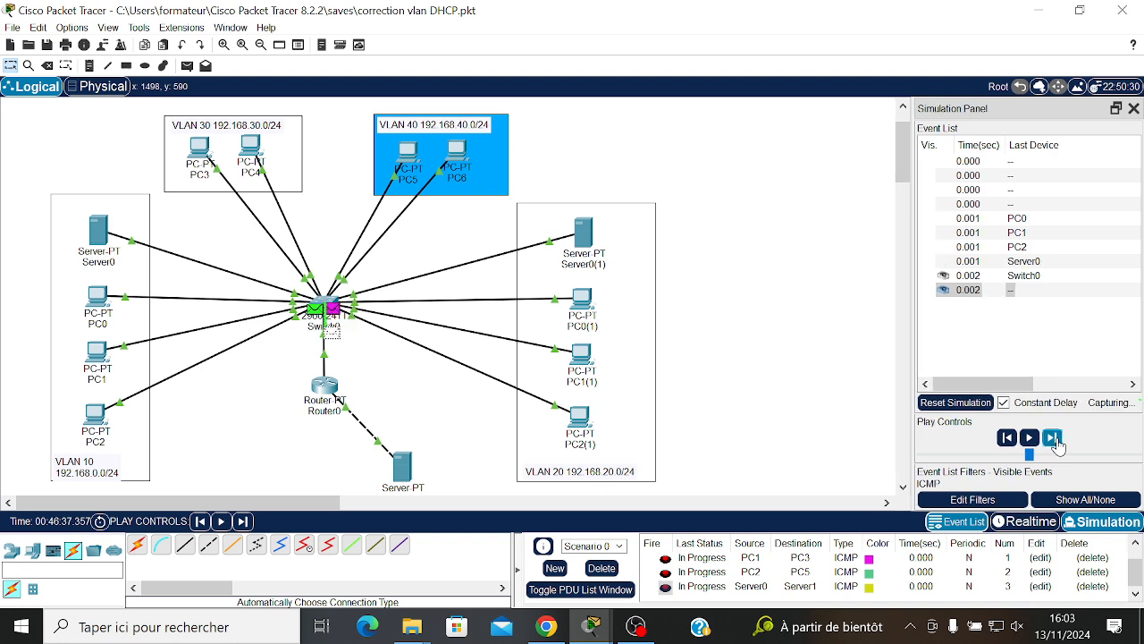
click(1055, 440)
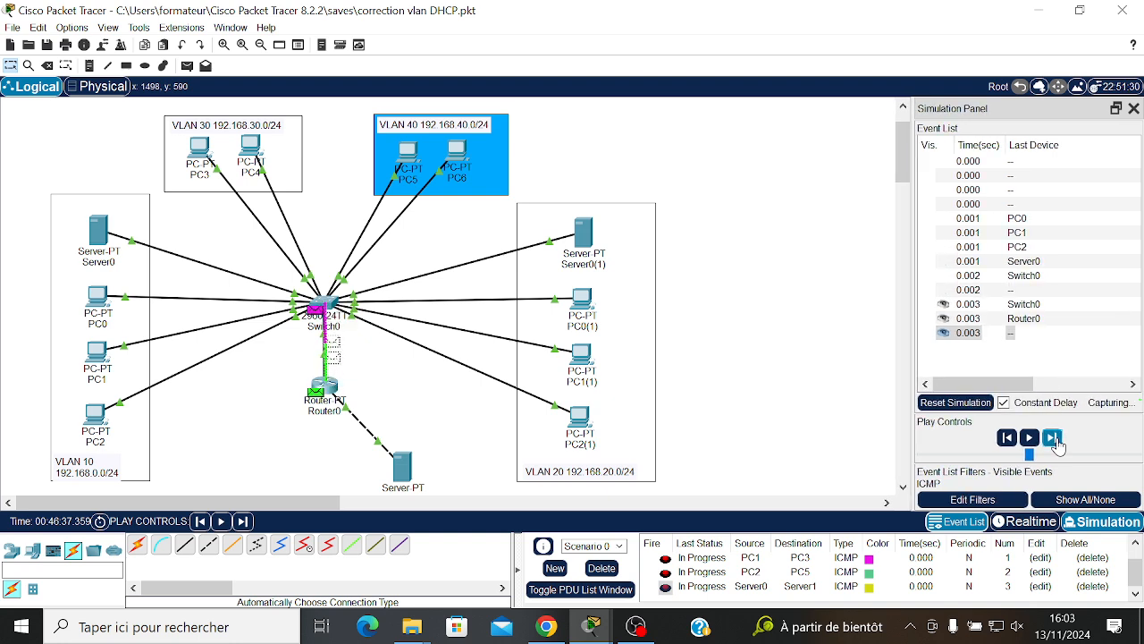
click(1056, 440)
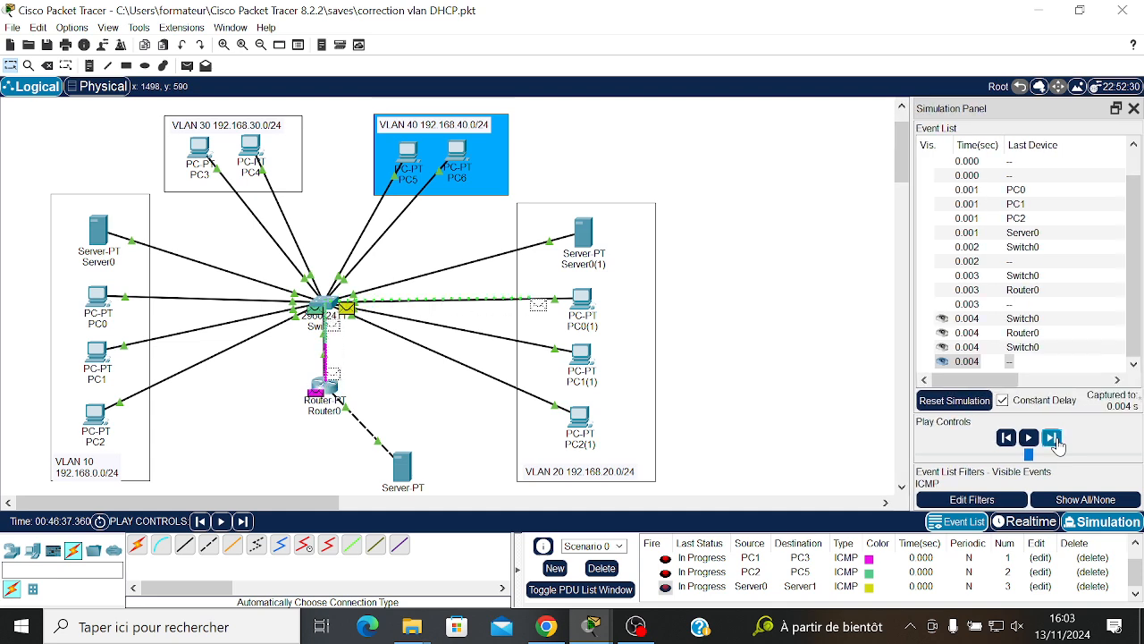
click(1055, 440)
click(1055, 439)
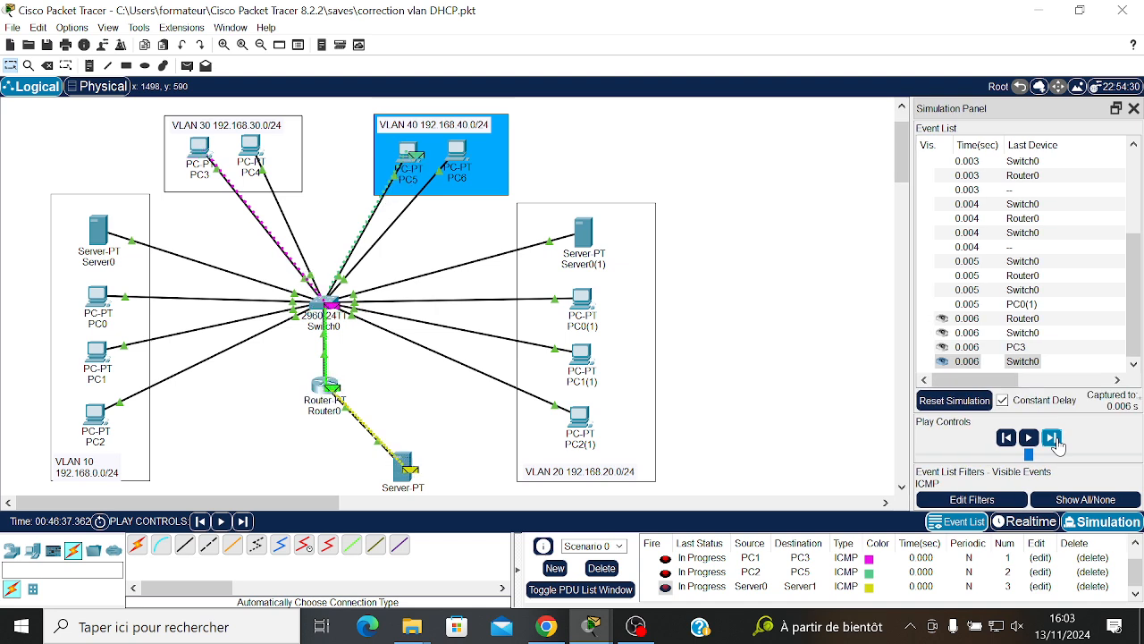
click(1056, 440)
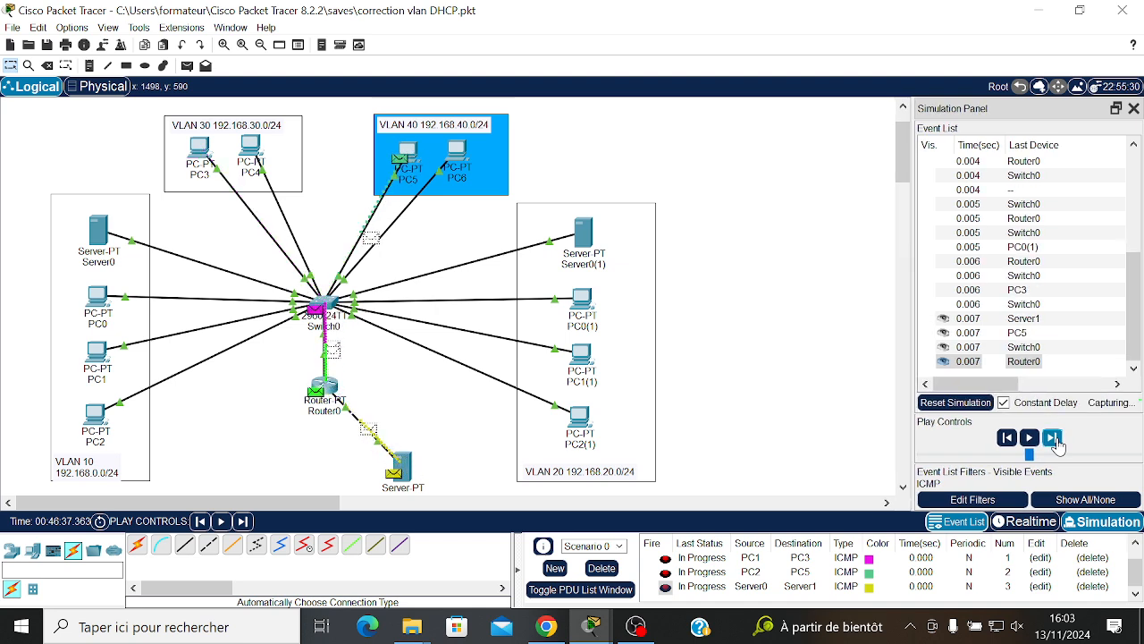
click(1056, 440)
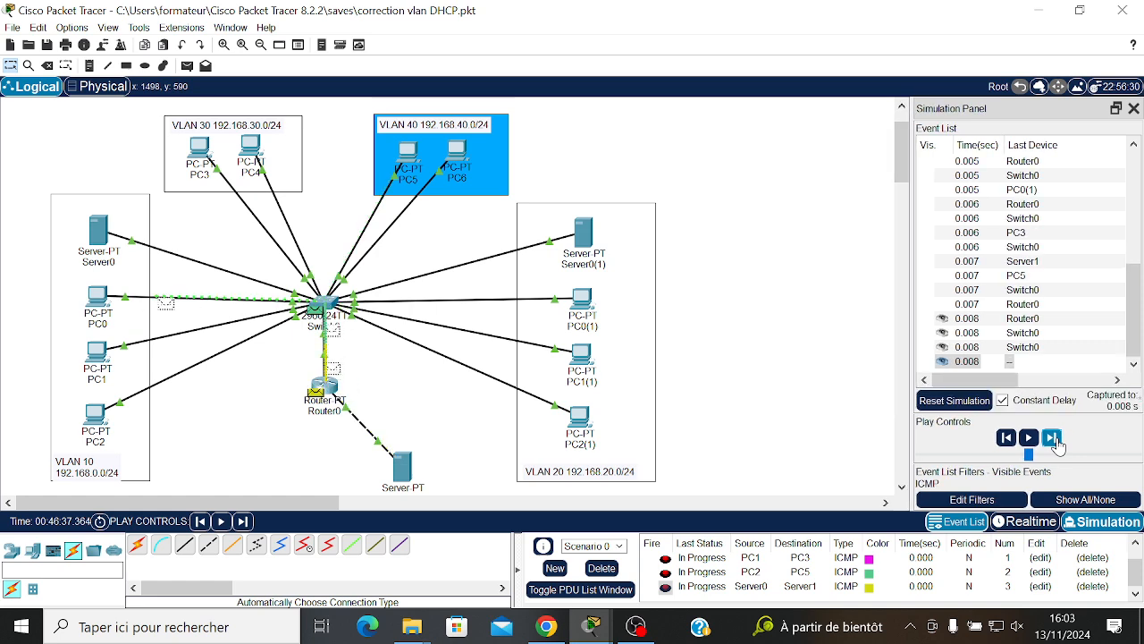
click(1055, 440)
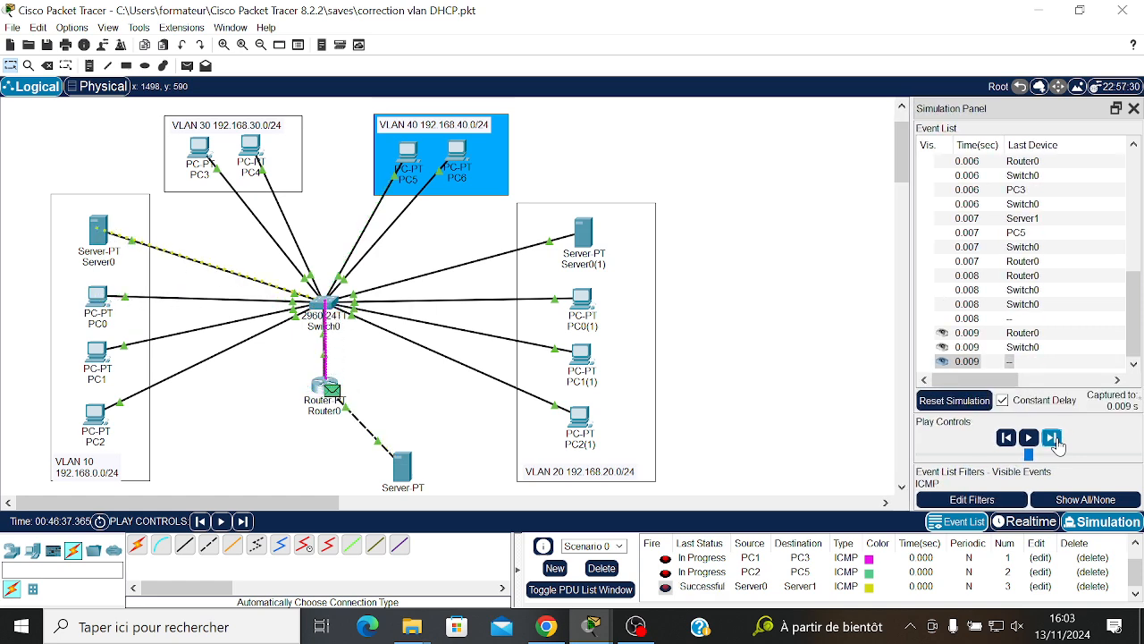
click(1055, 440)
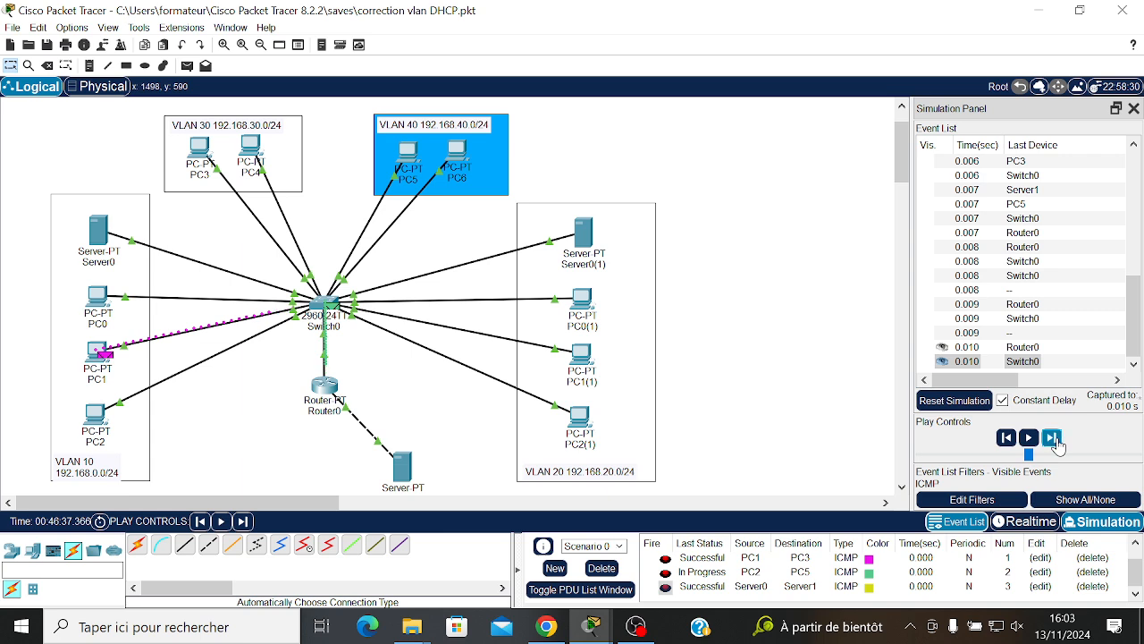
click(1056, 440)
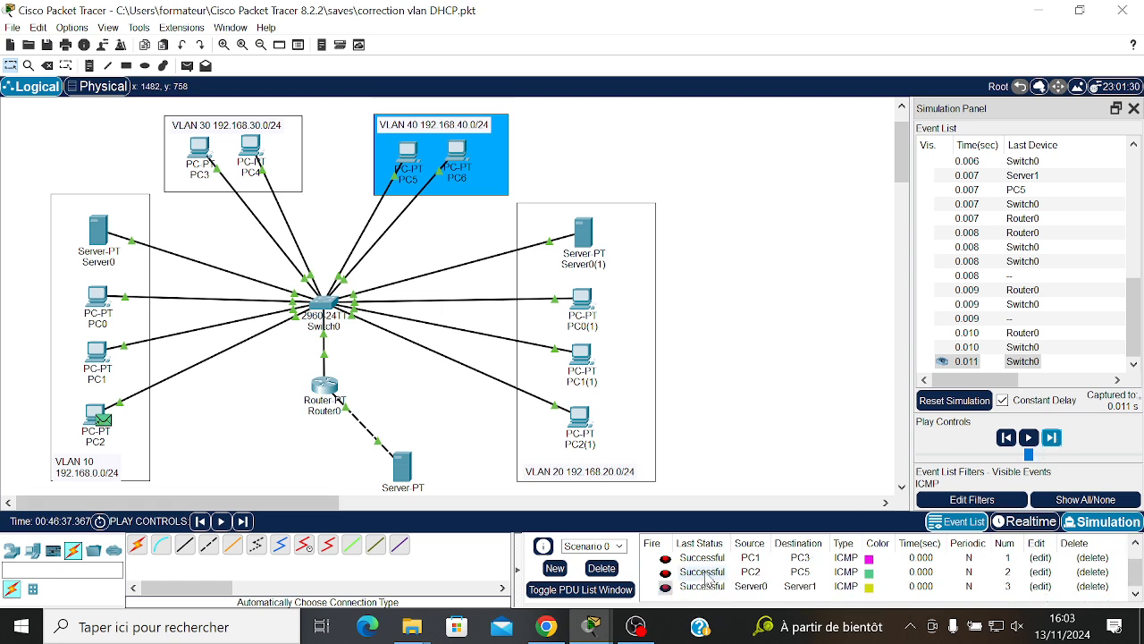
scroll(706, 576, up, 1)
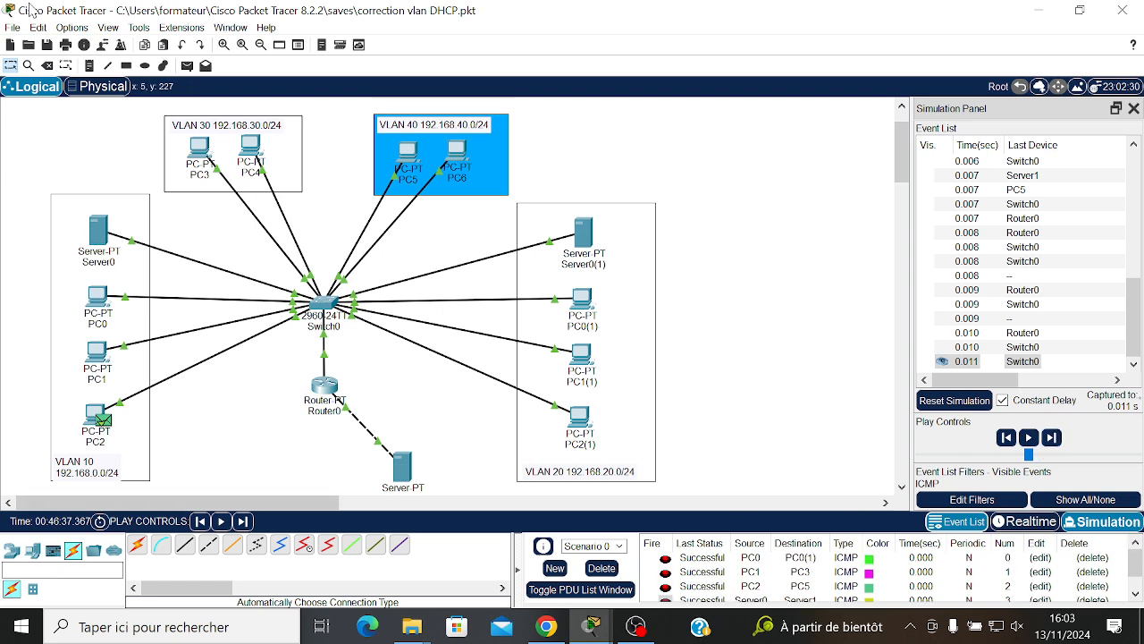
- Save the network file after the connectivity tests
click(48, 44)
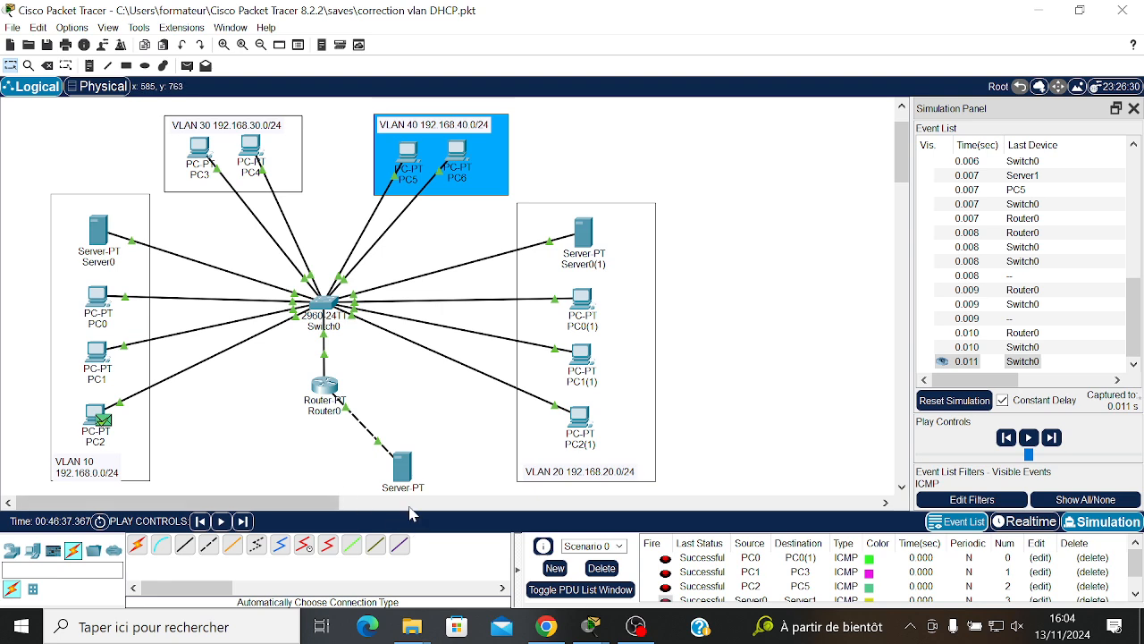
- Rename the server connected to Router0 as WEB+DNS
mouse_move(404, 474)
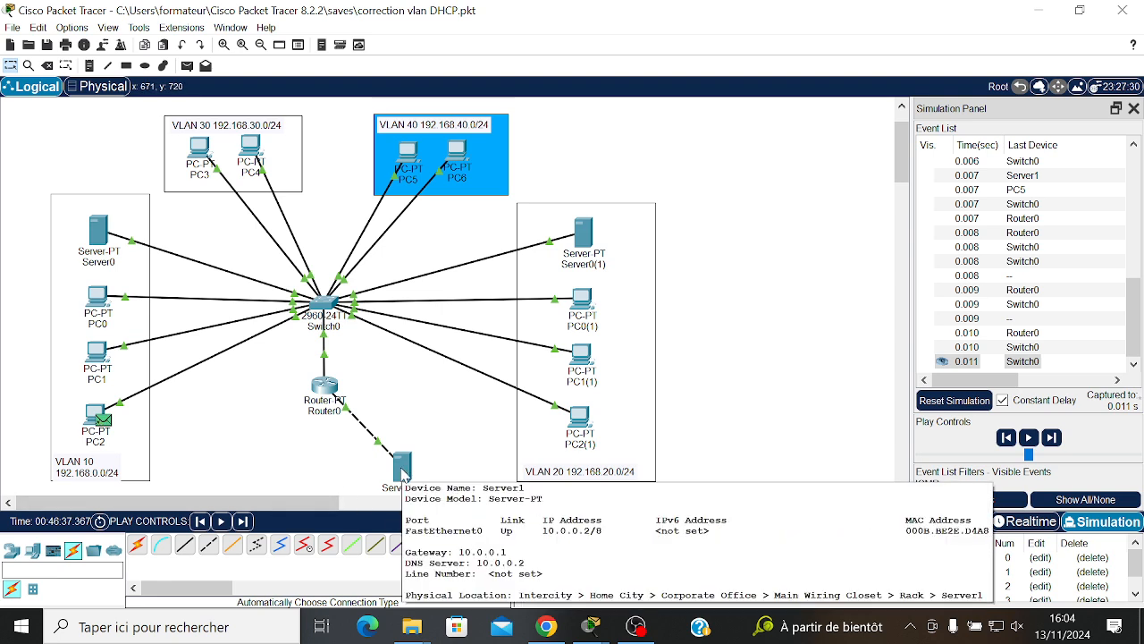
scroll(403, 465, down, 2)
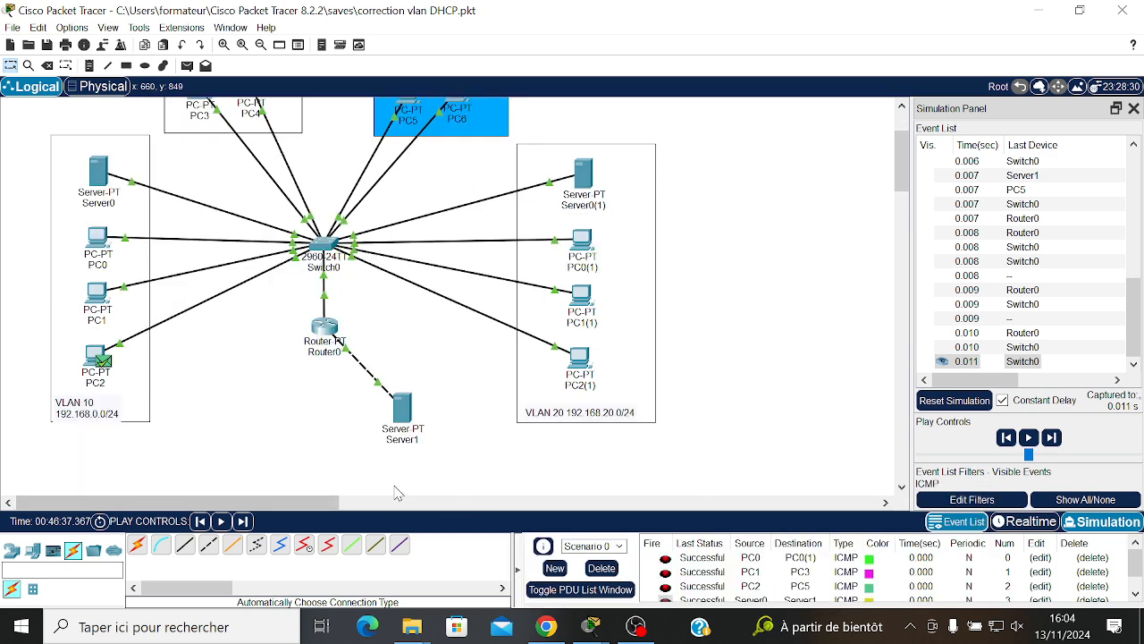
click(394, 440)
double_click(394, 439)
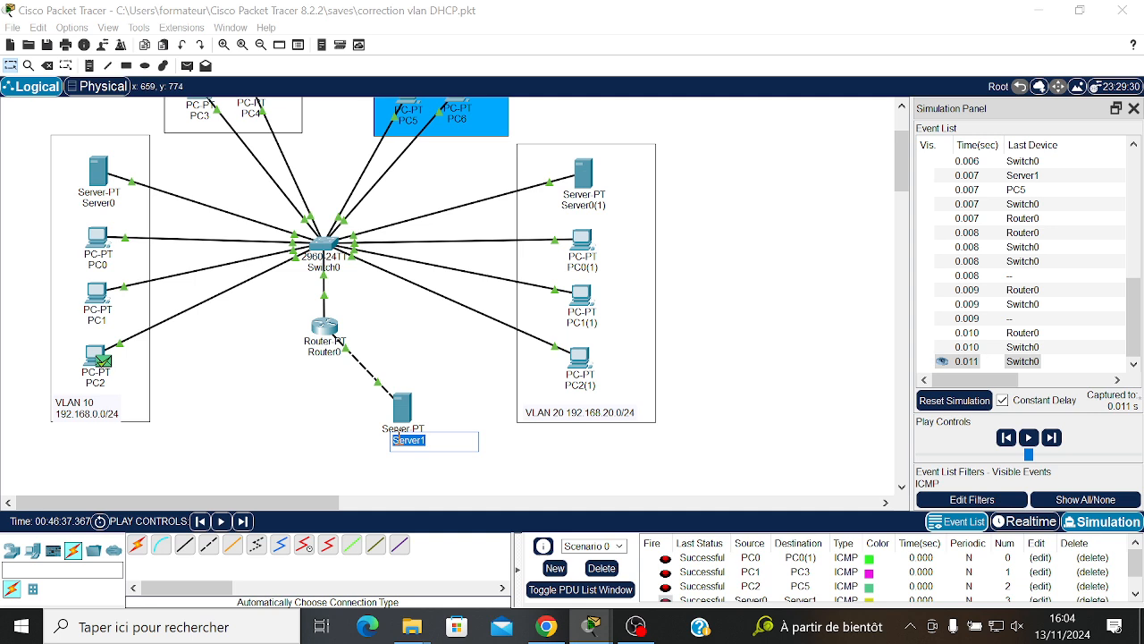
text(WEB+DNS)
key(Return)
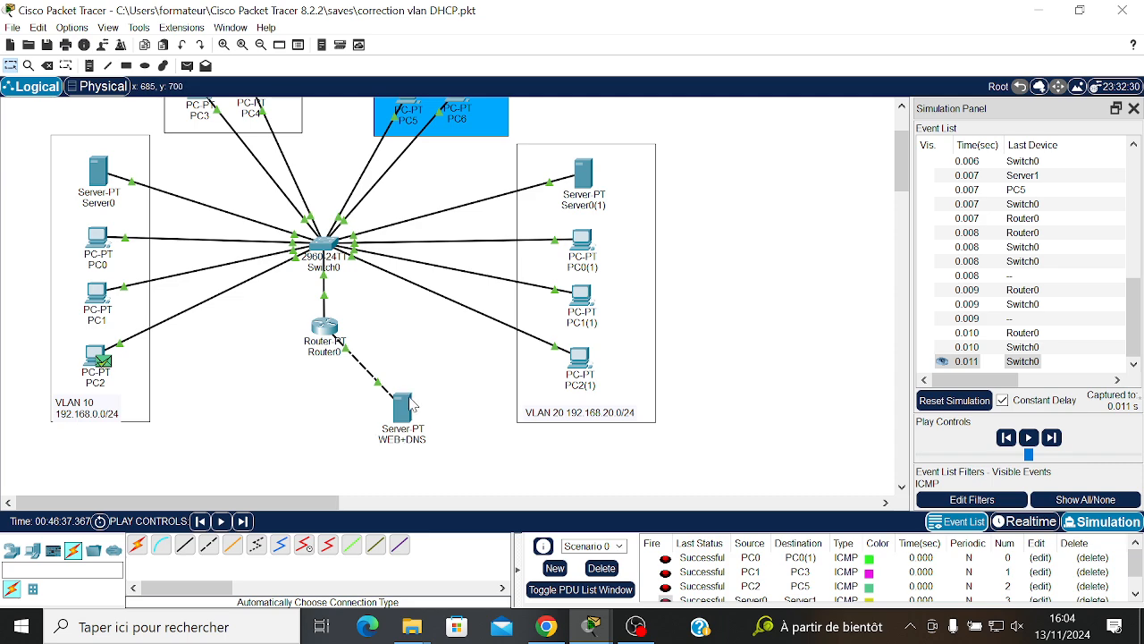
- Turn on the DNS service on the WEB+DNS server
click(402, 406)
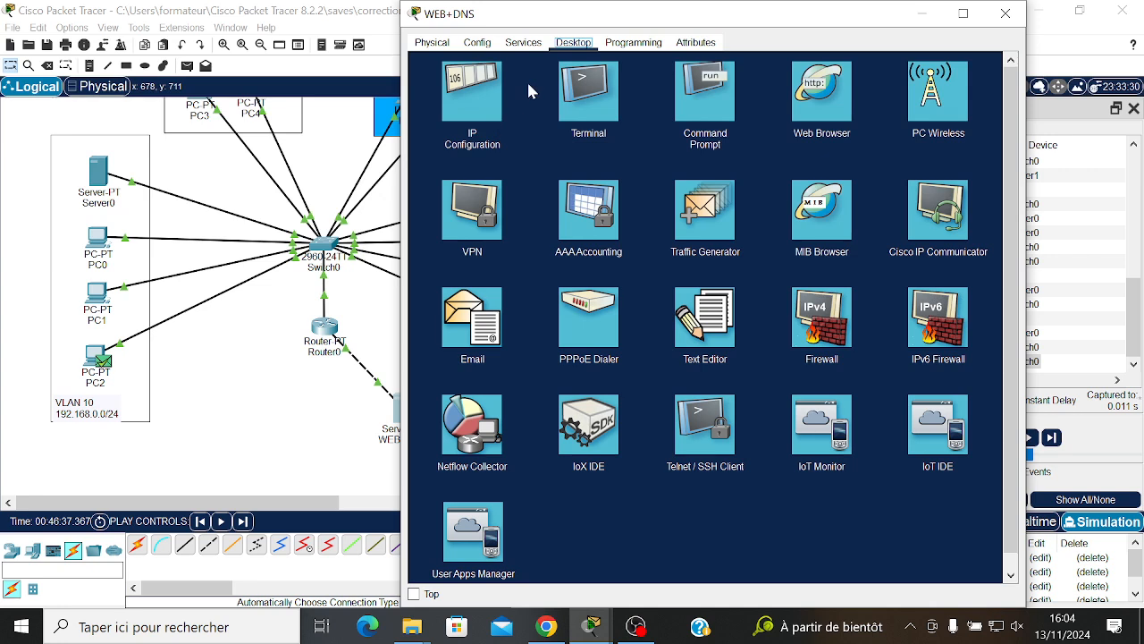
click(526, 45)
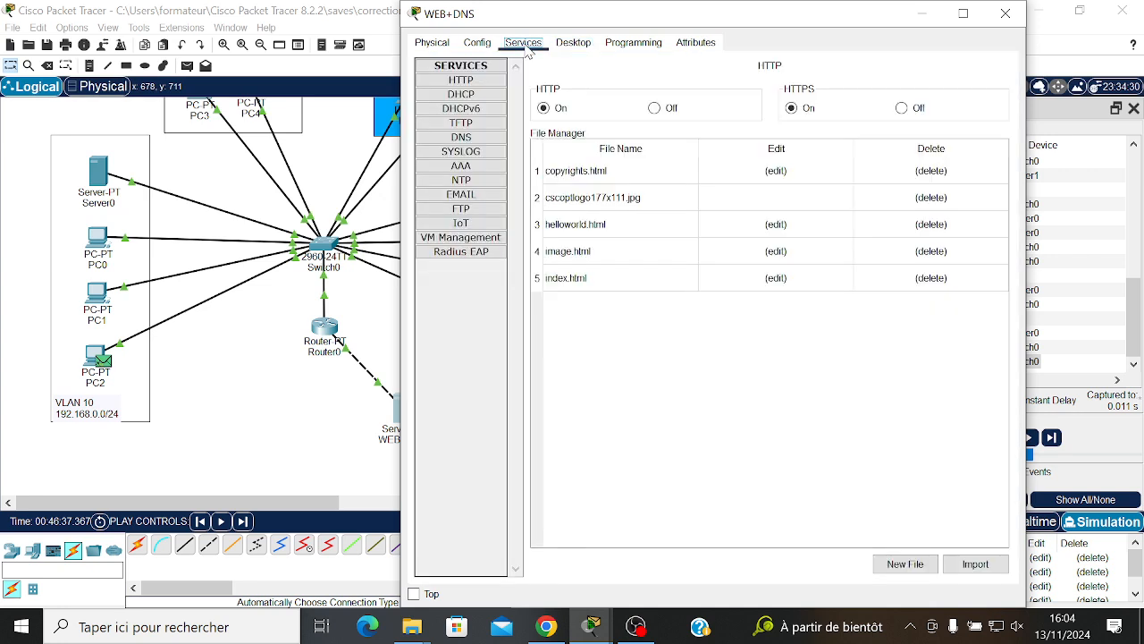
click(494, 141)
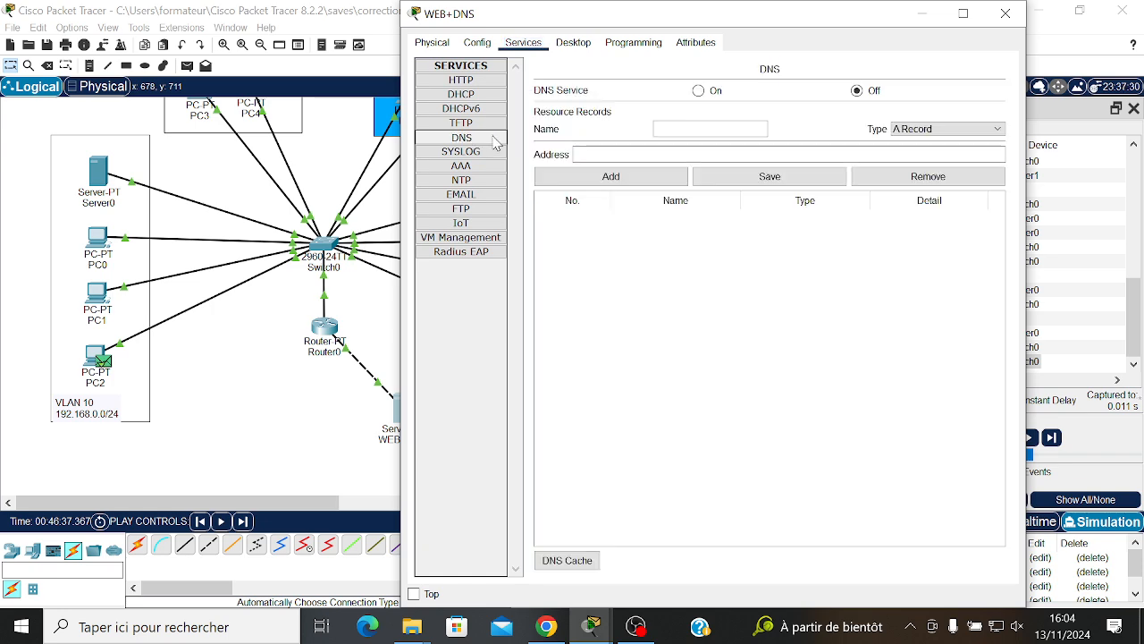
click(698, 93)
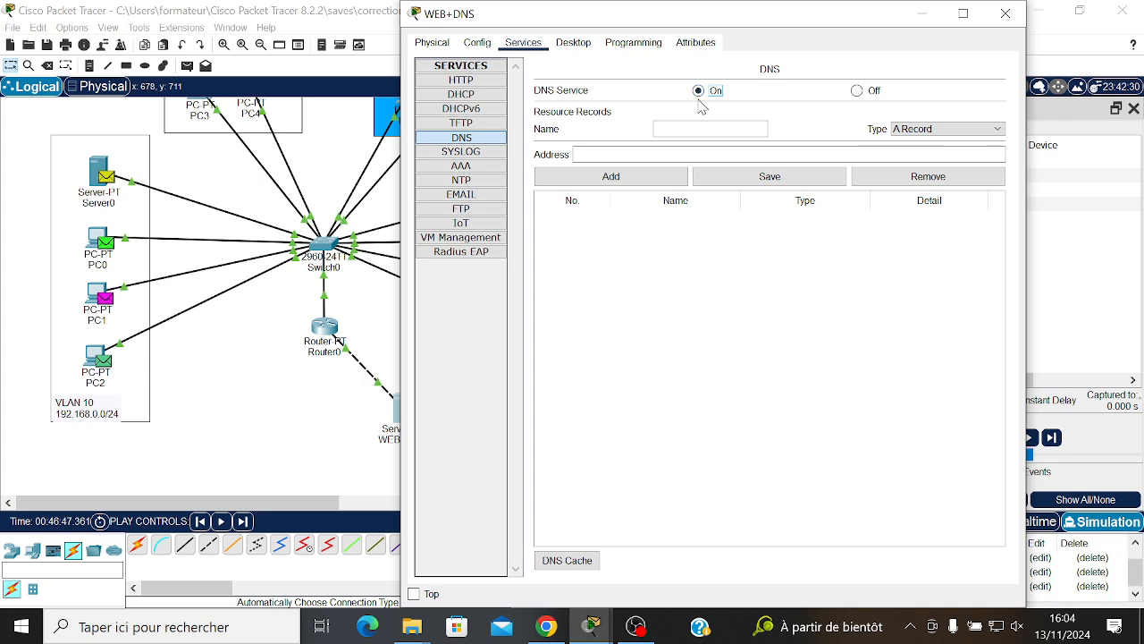
- Add a DNS A record on the WEB+DNS server mapping torcy.rf to 10.0.0.2
click(679, 126)
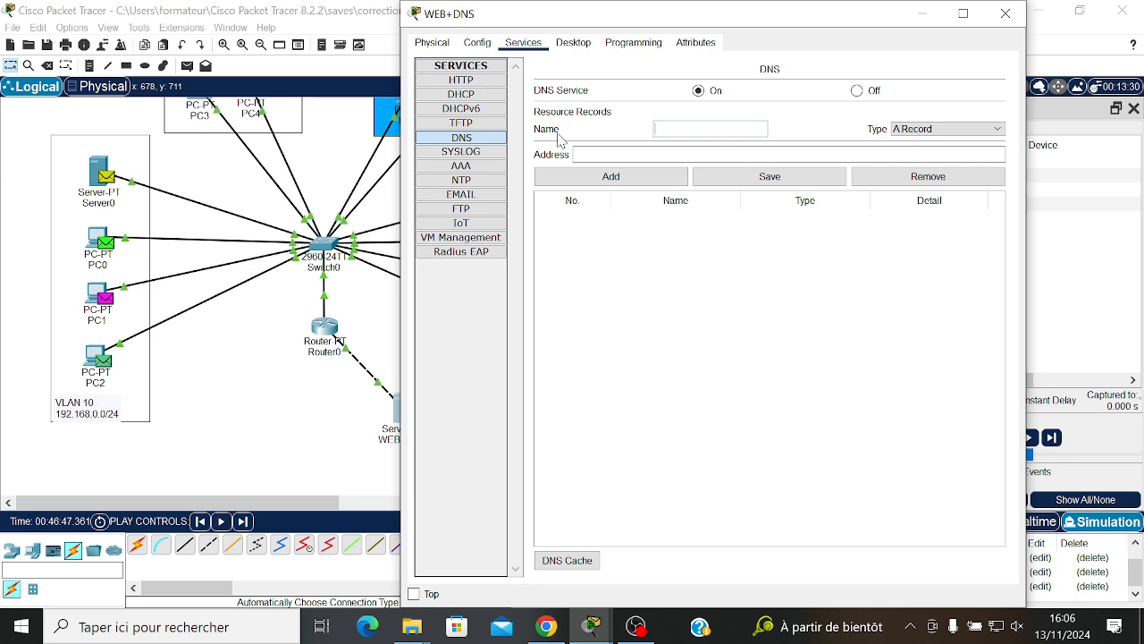
text(torcy.rf)
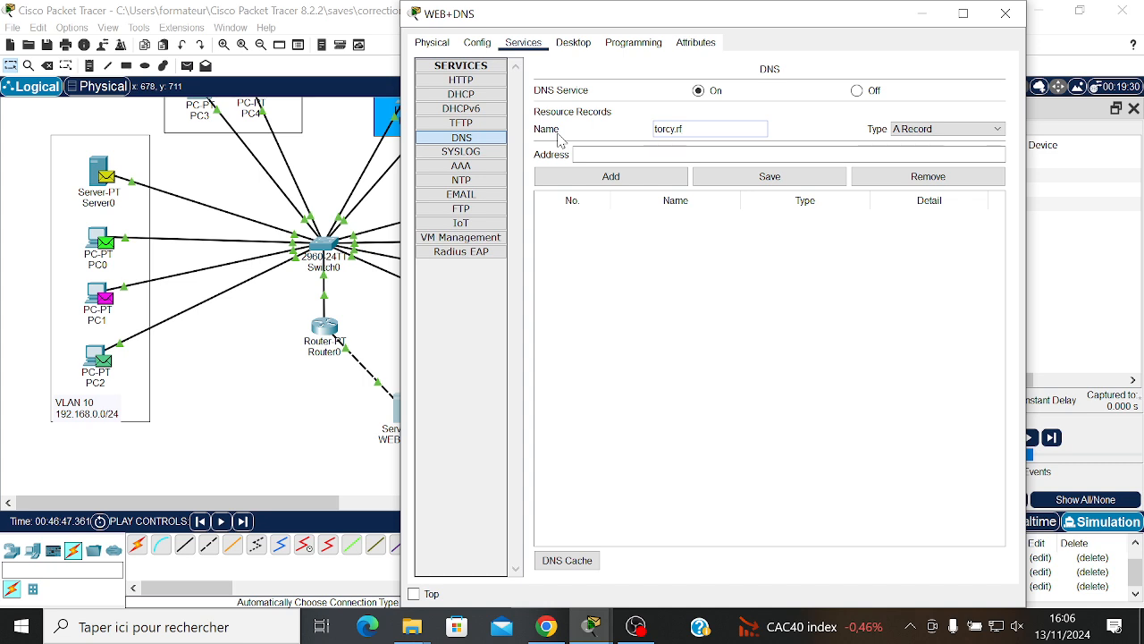
key(Tab)
click(904, 133)
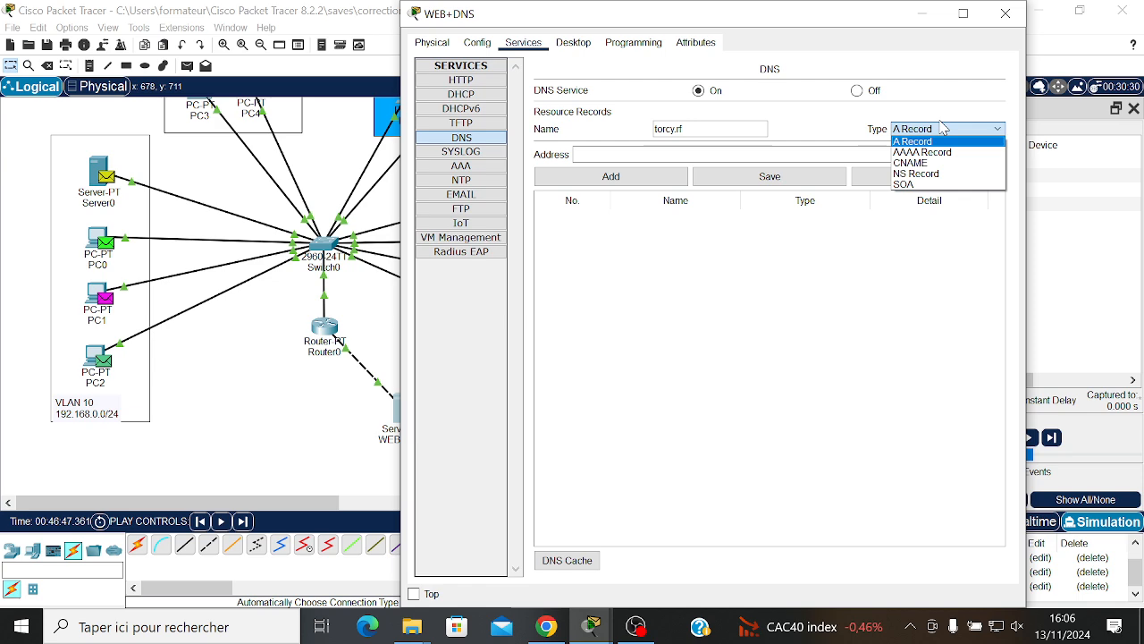
click(941, 128)
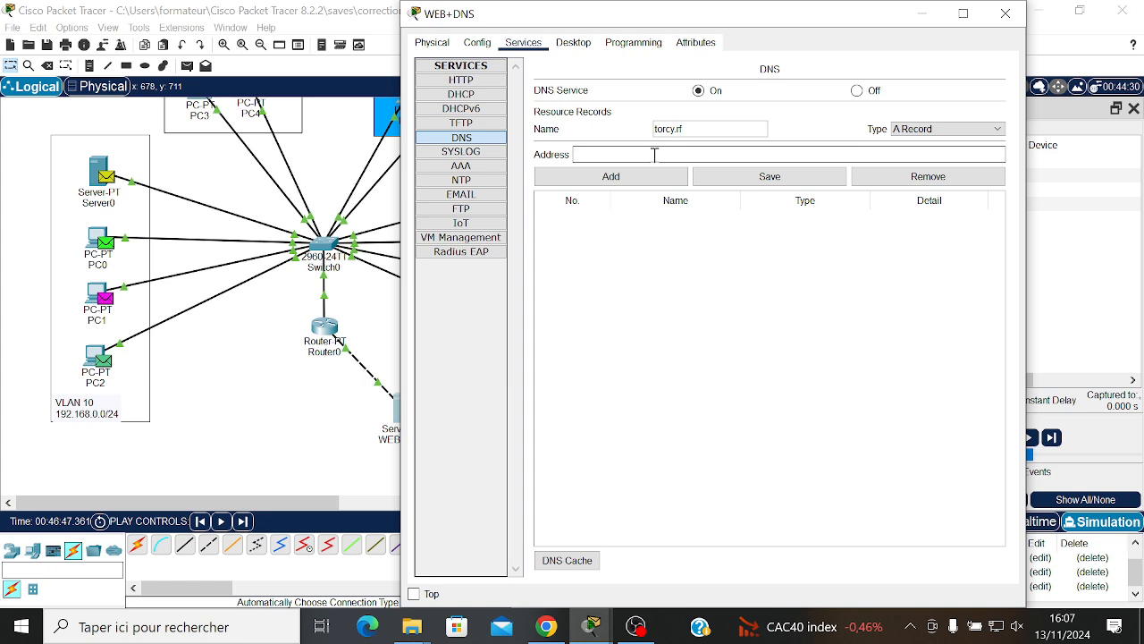
text(10.0.0.2)
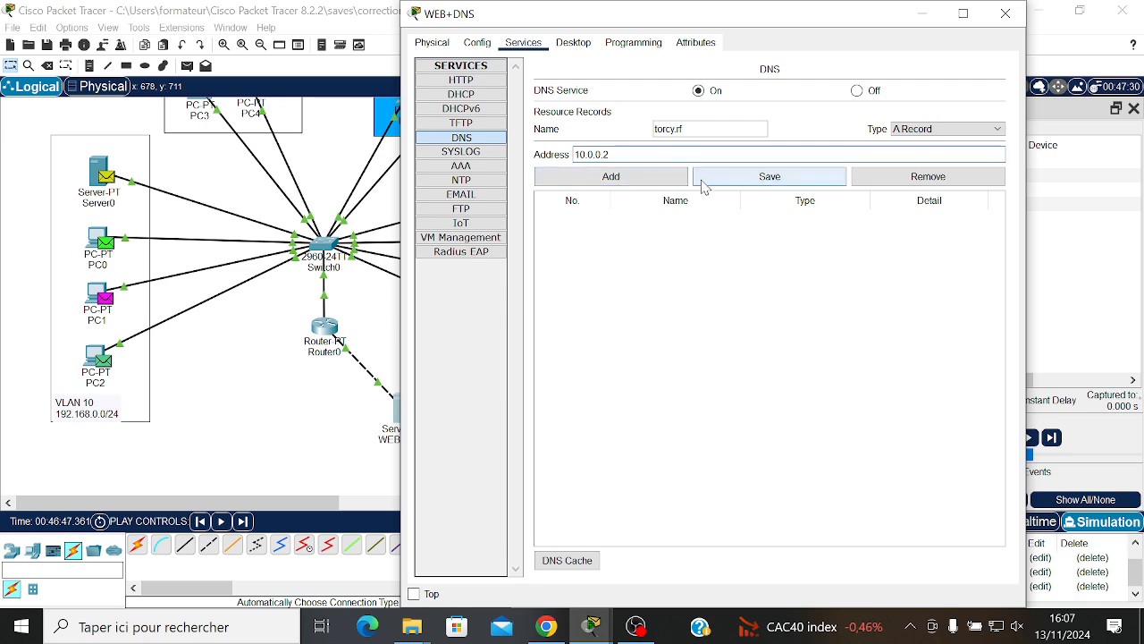
click(652, 179)
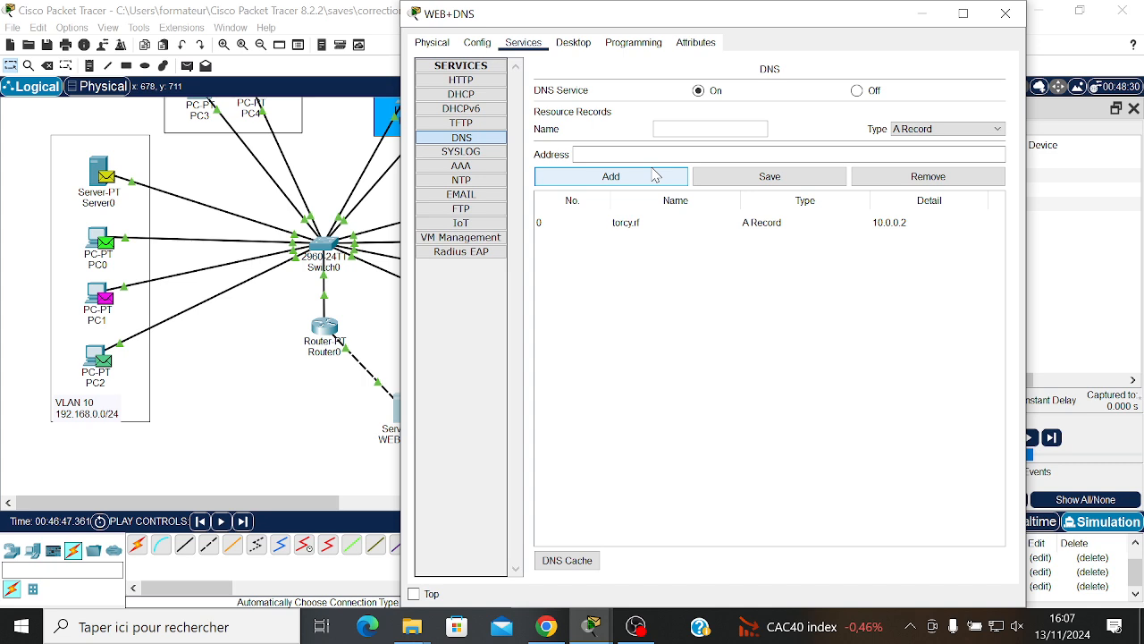
click(676, 127)
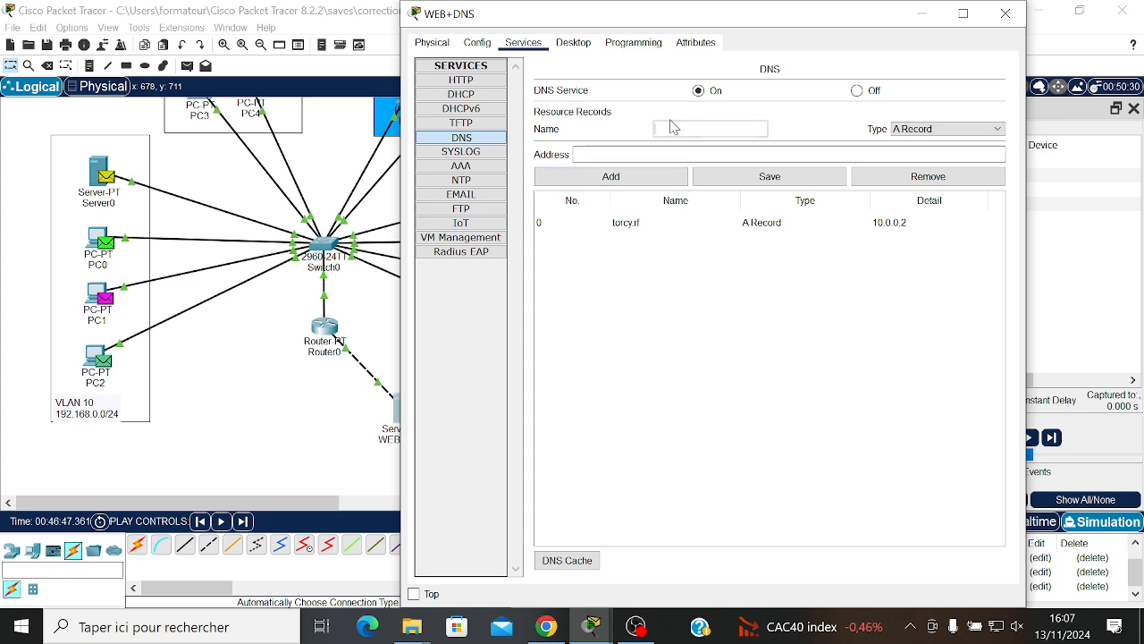
scroll(223, 241, up, 1)
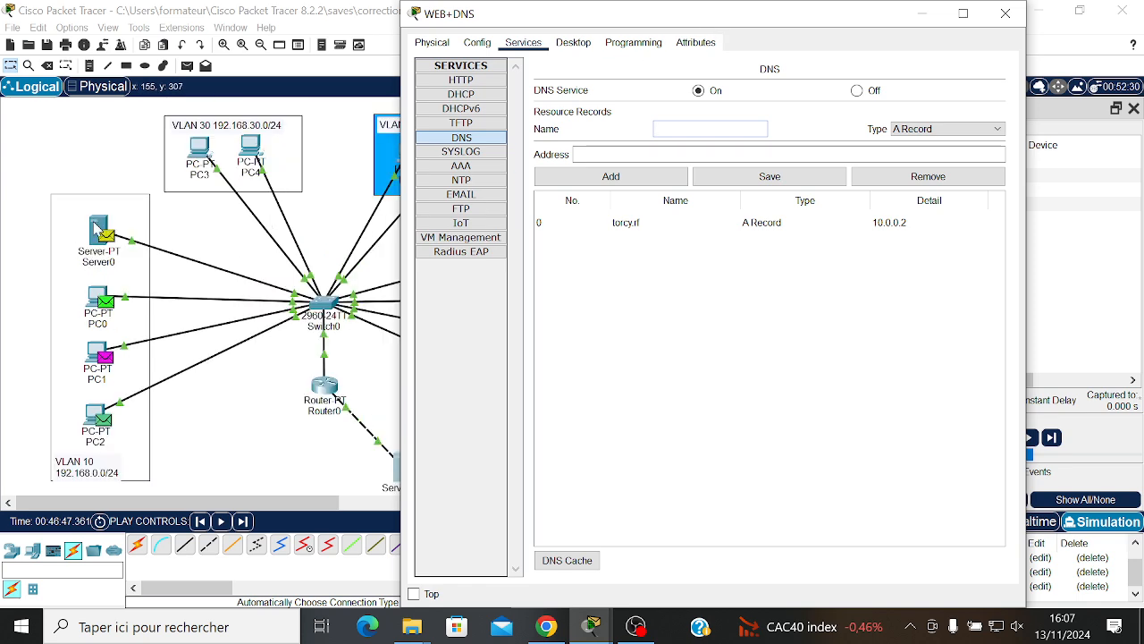
- Add a DNS A record on the WEB+DNS server mapping creteil.rf to 192.168.0.2
click(127, 277)
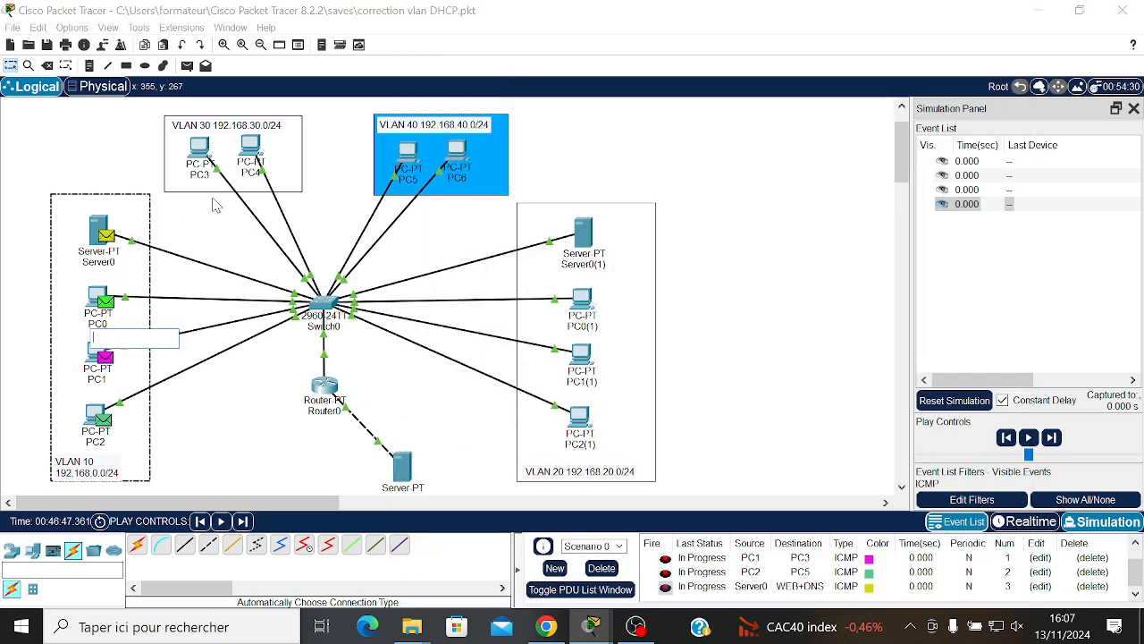
mouse_move(105, 230)
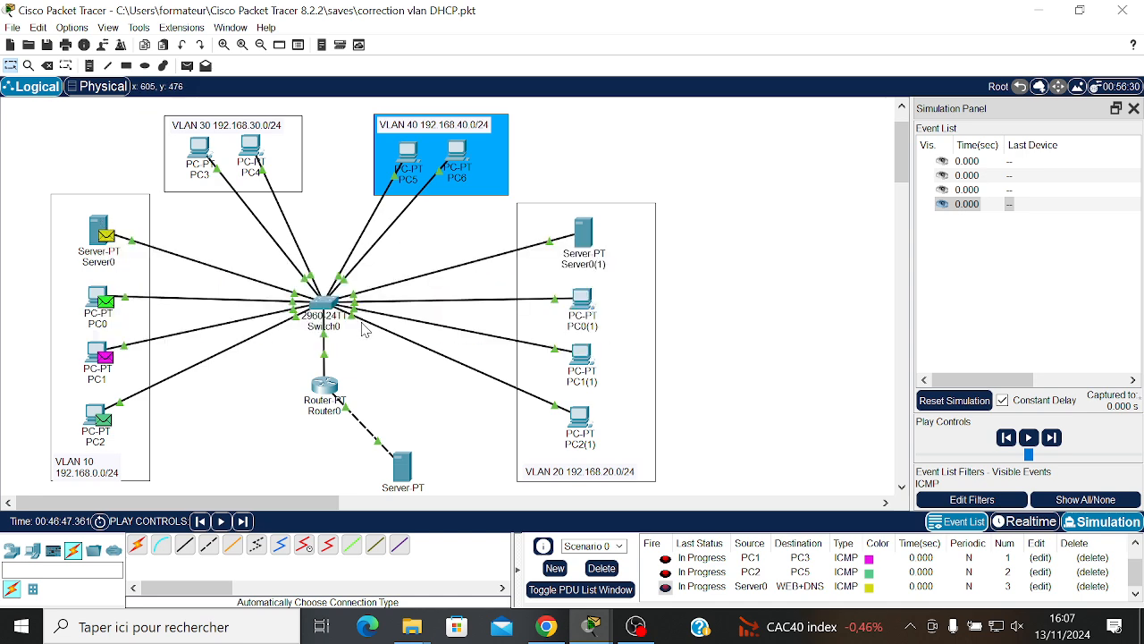
click(402, 465)
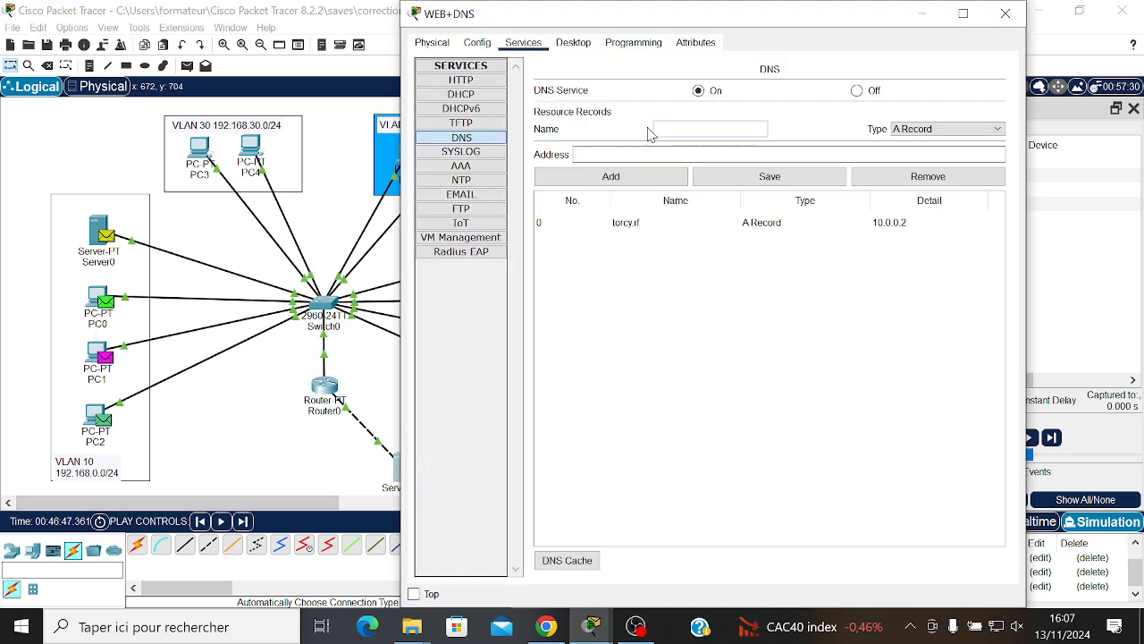
click(657, 126)
text(creteil.rf)
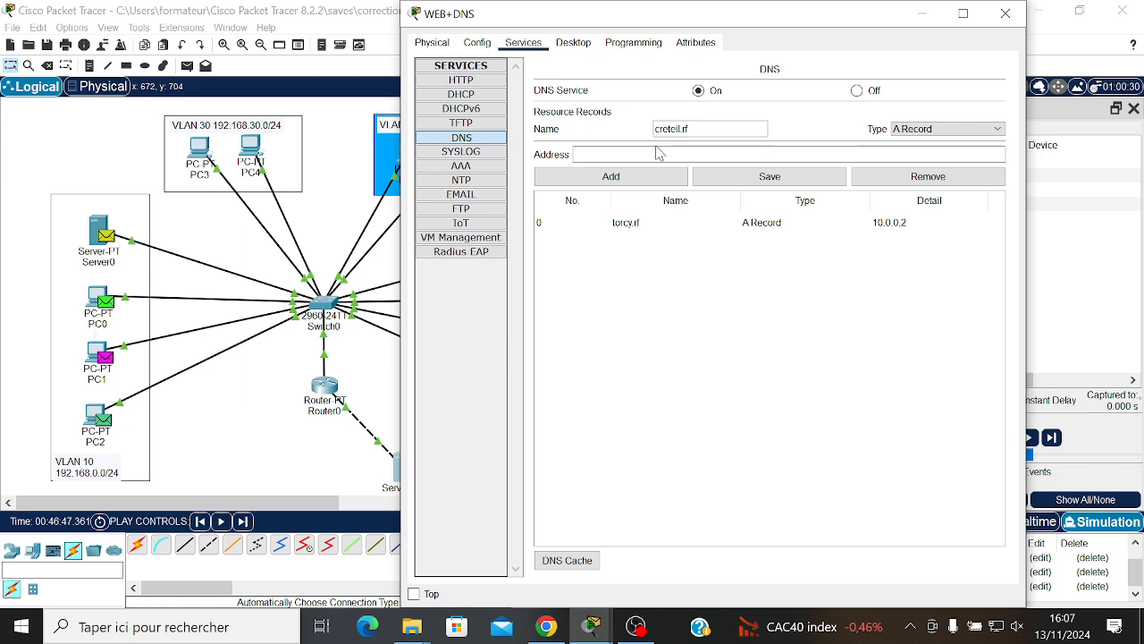
click(654, 154)
text(19)
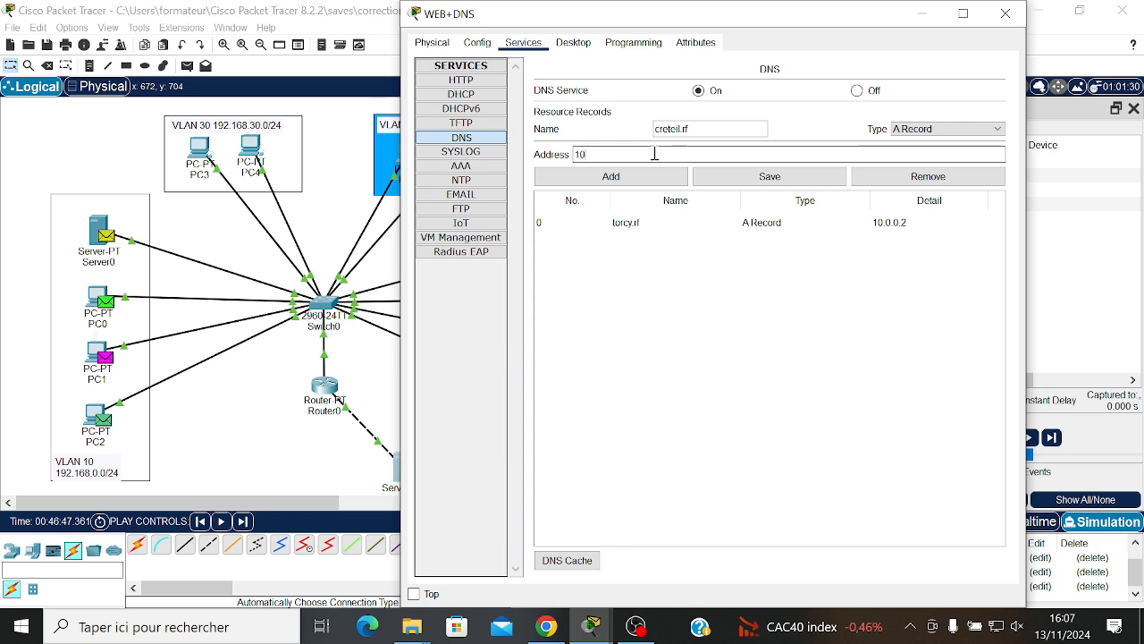
key(BackSpace)
text(92.168.0.2)
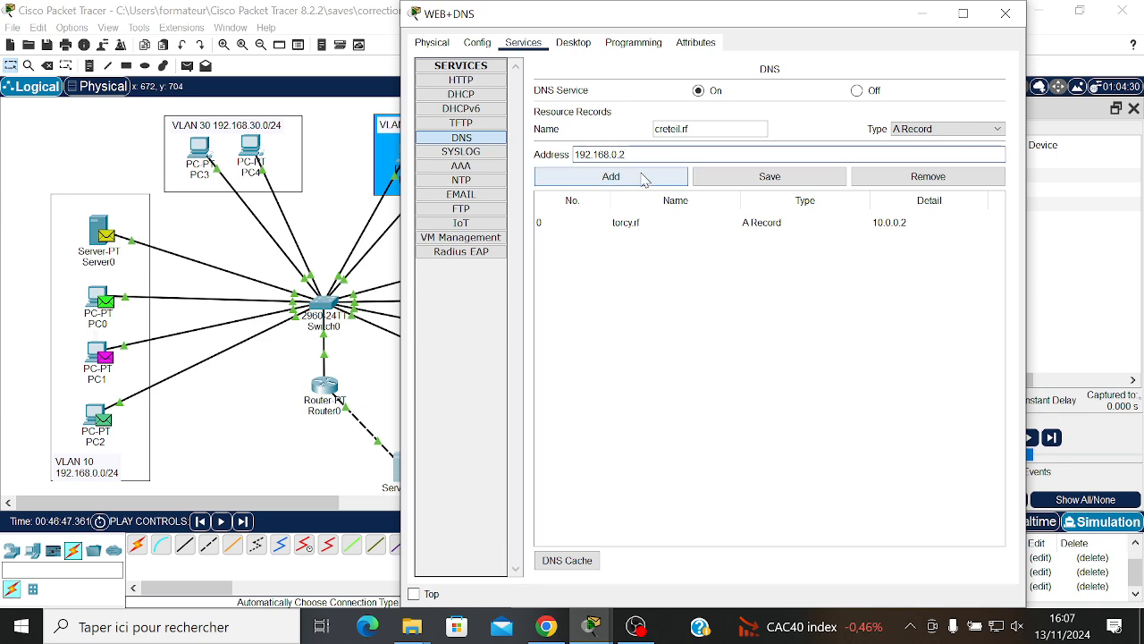
click(641, 178)
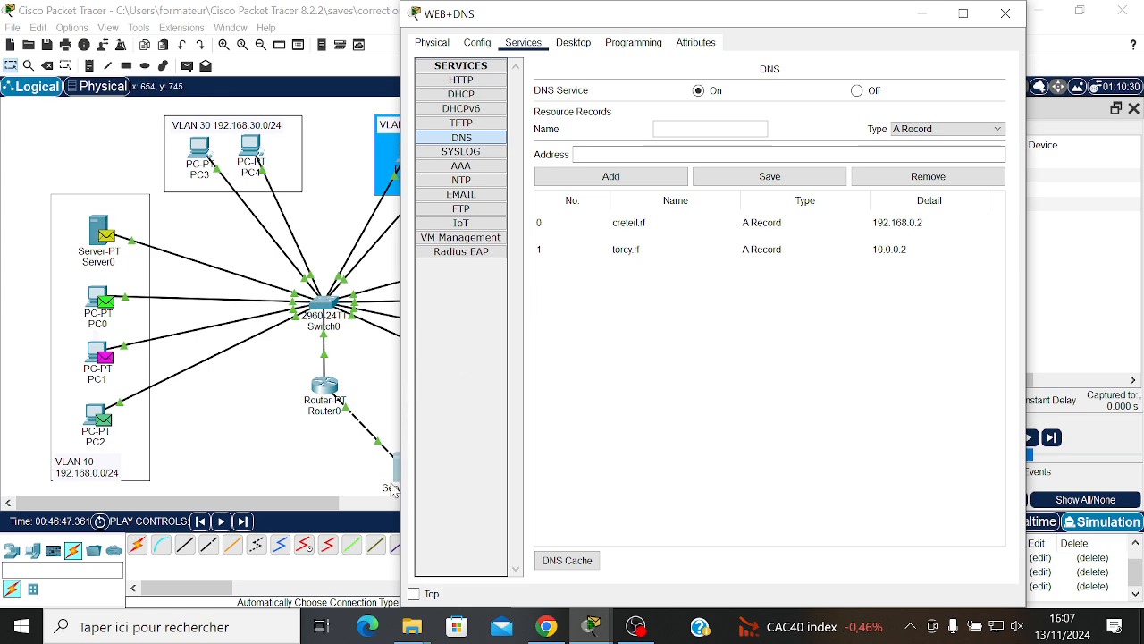
- Replace "Cisco Packet Tracer" with TORCY.RF in the welcome line of the WEB+DNS server's index.html page
drag(599, 13, 790, 36)
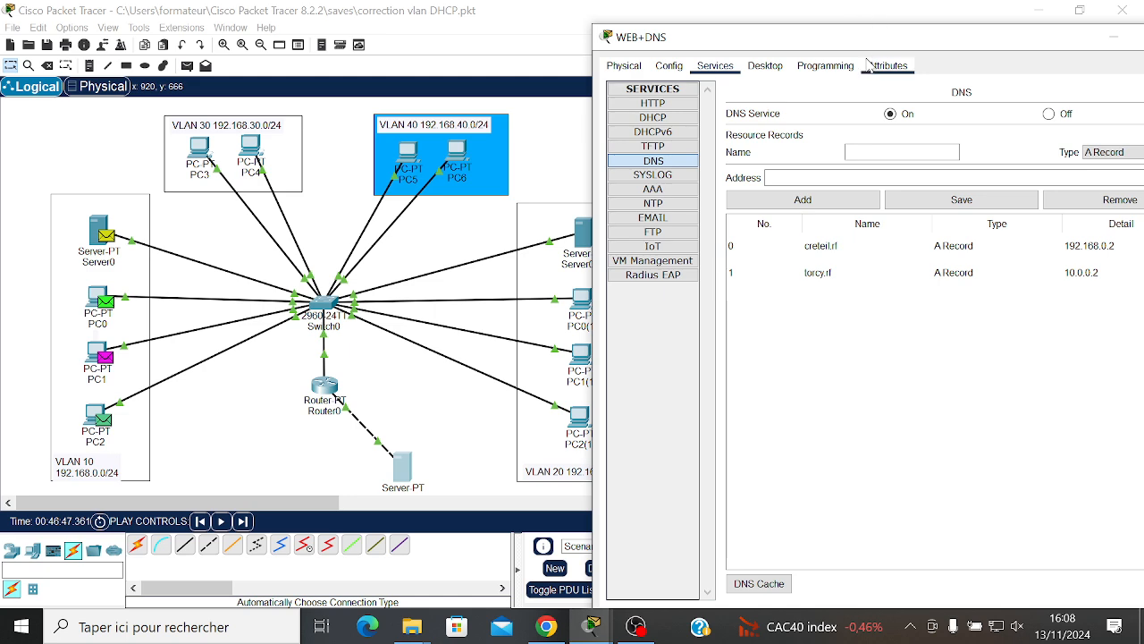
drag(871, 50, 640, 70)
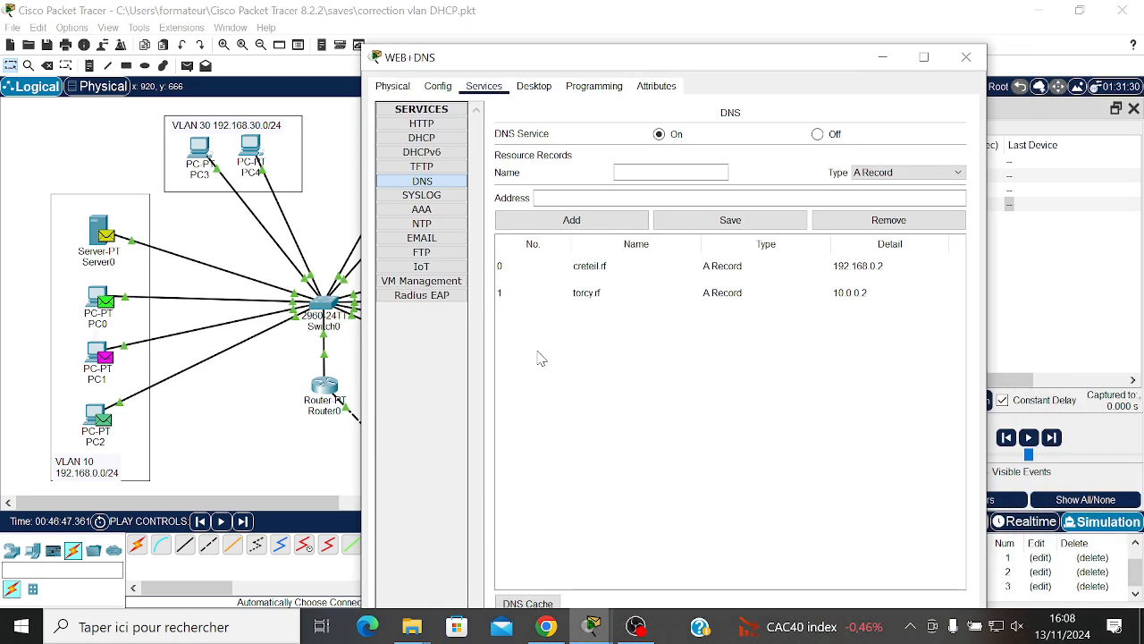
click(433, 124)
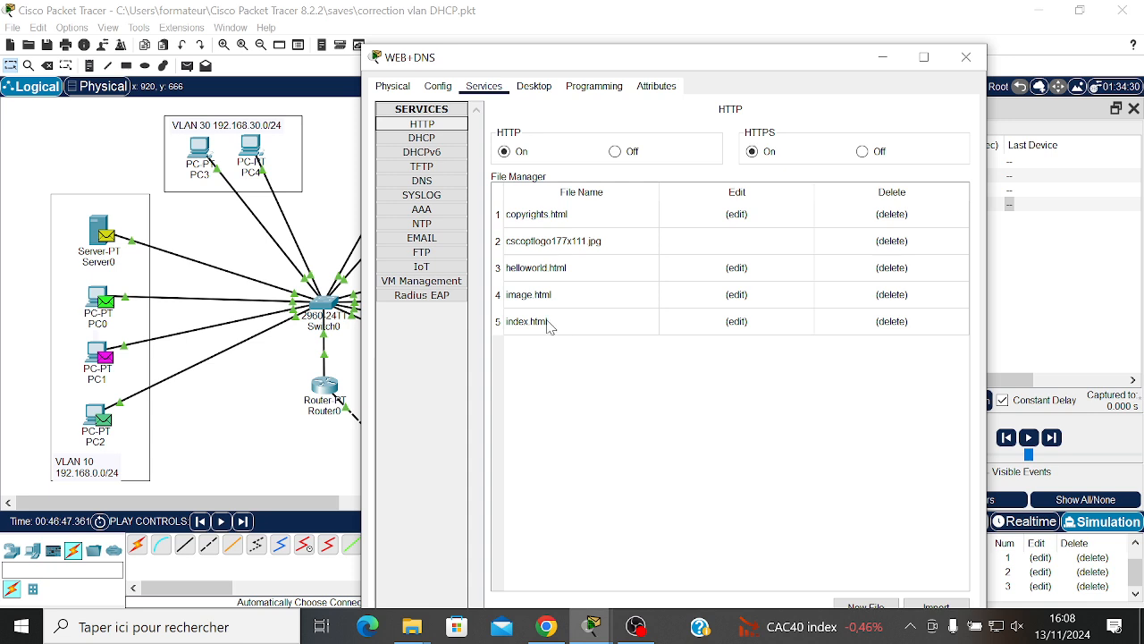
click(735, 324)
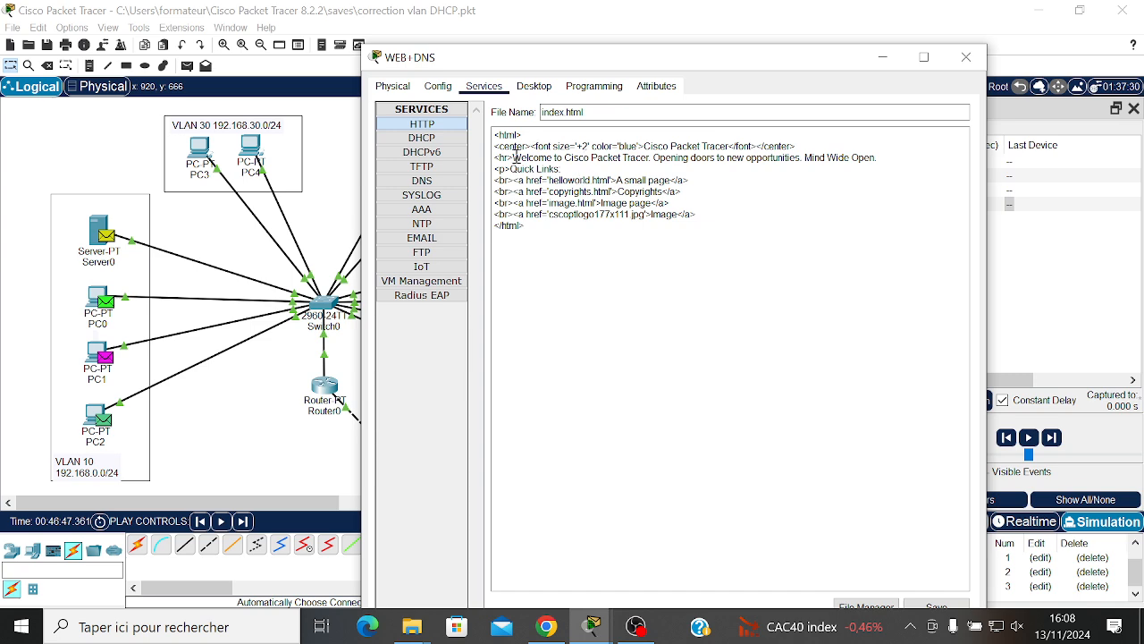
drag(566, 158, 649, 160)
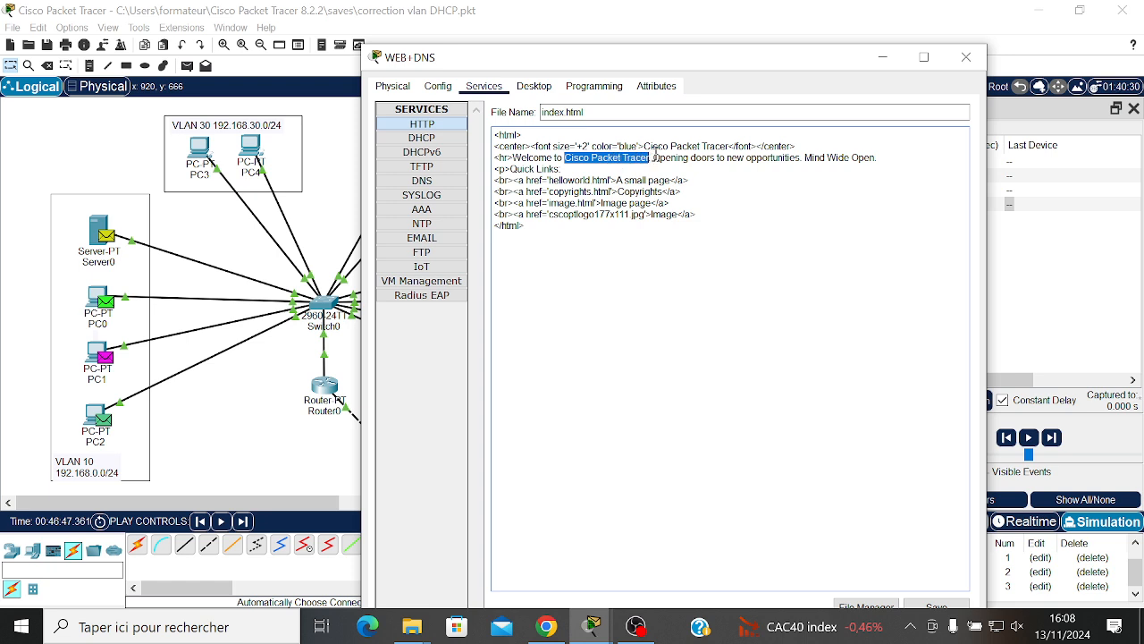
text(C)
key(BackSpace)
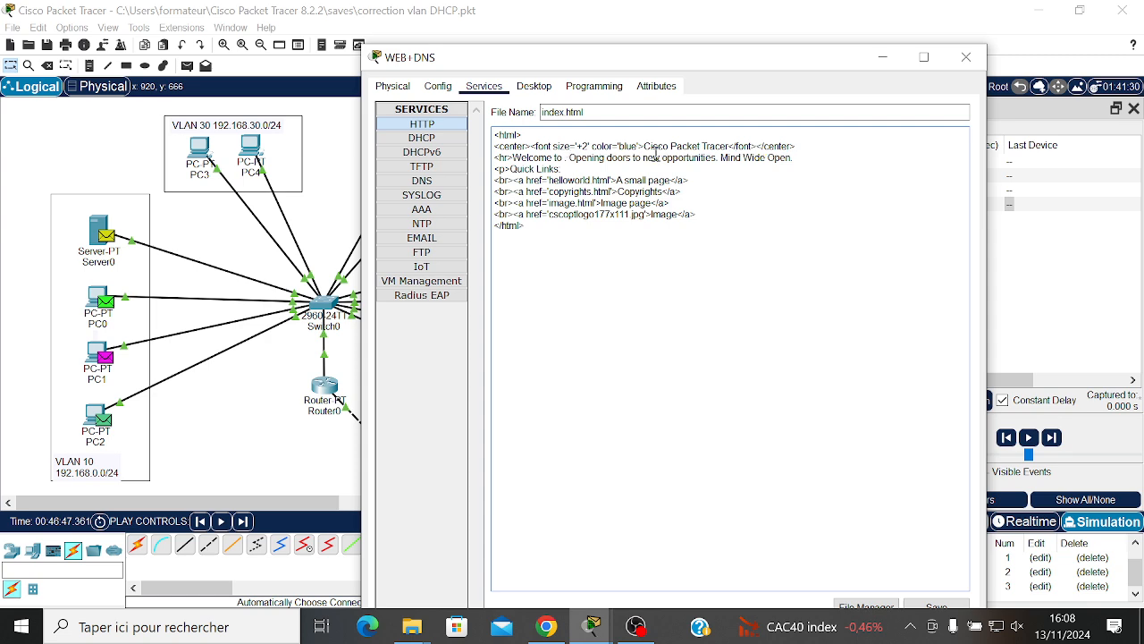
text(TC)
key(BackSpace)
text(O)
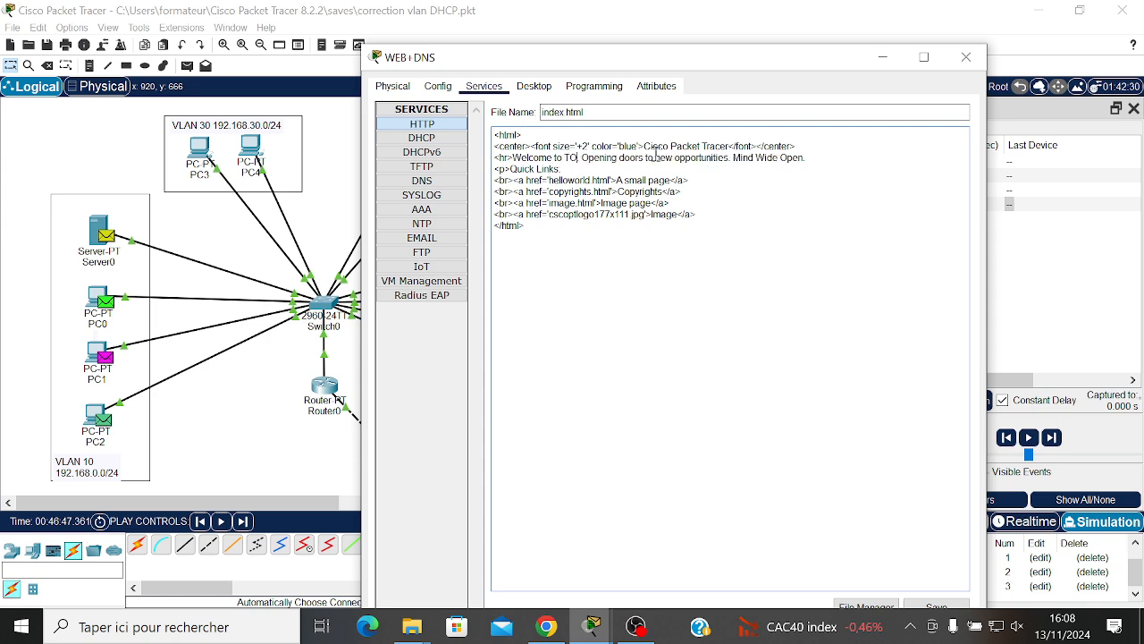
text(RCY.RF)
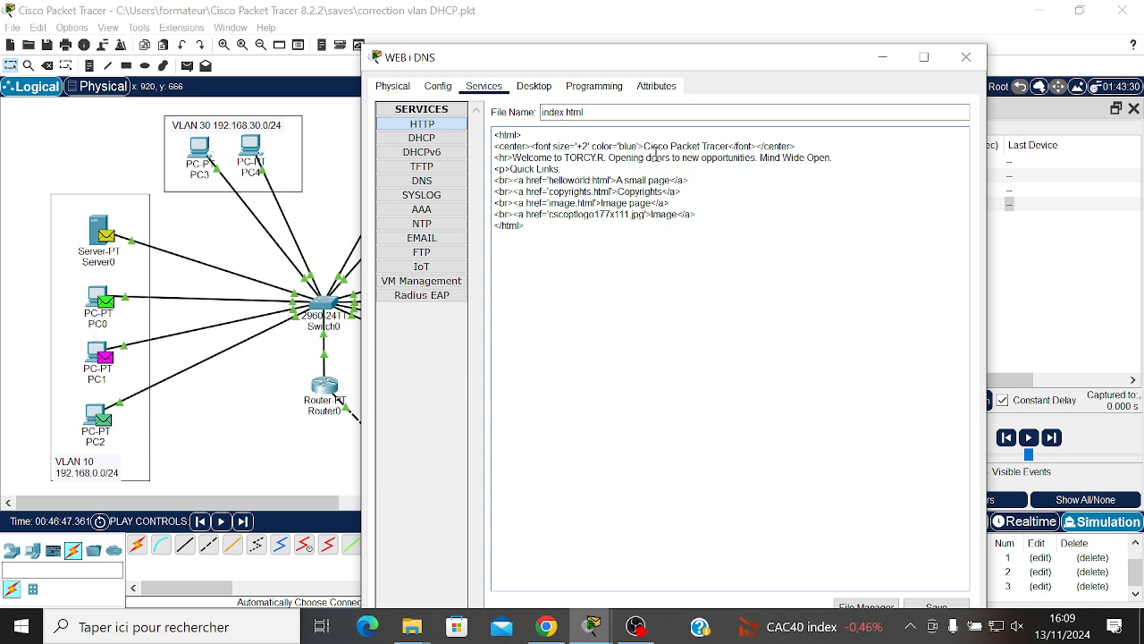
click(636, 311)
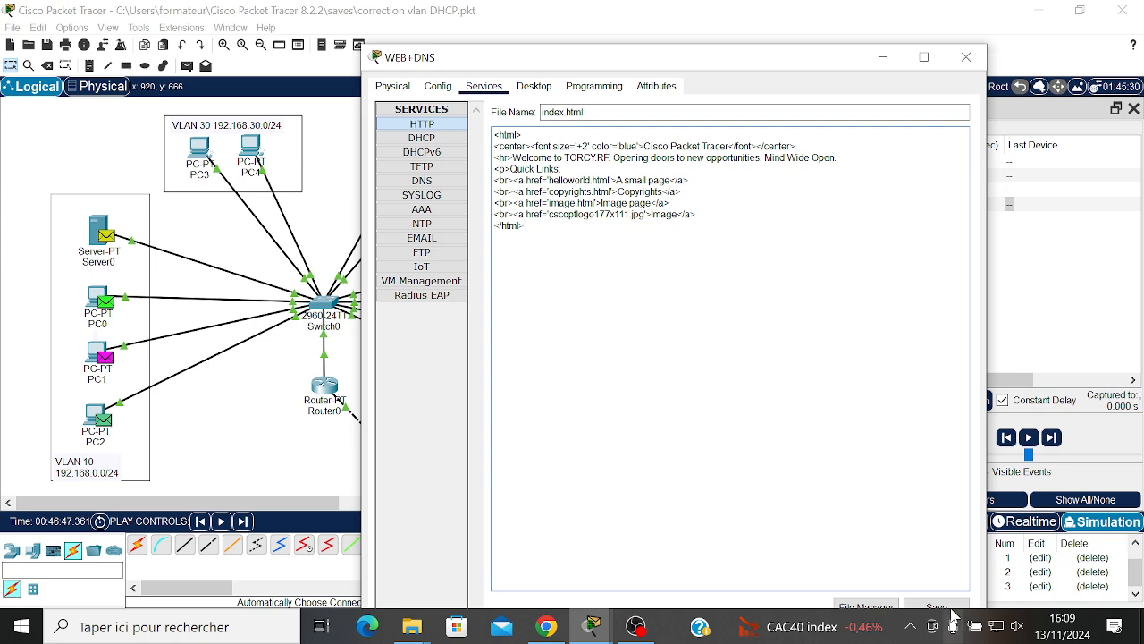
- Save index.html over the existing file and close the WEB+DNS server's window
click(936, 606)
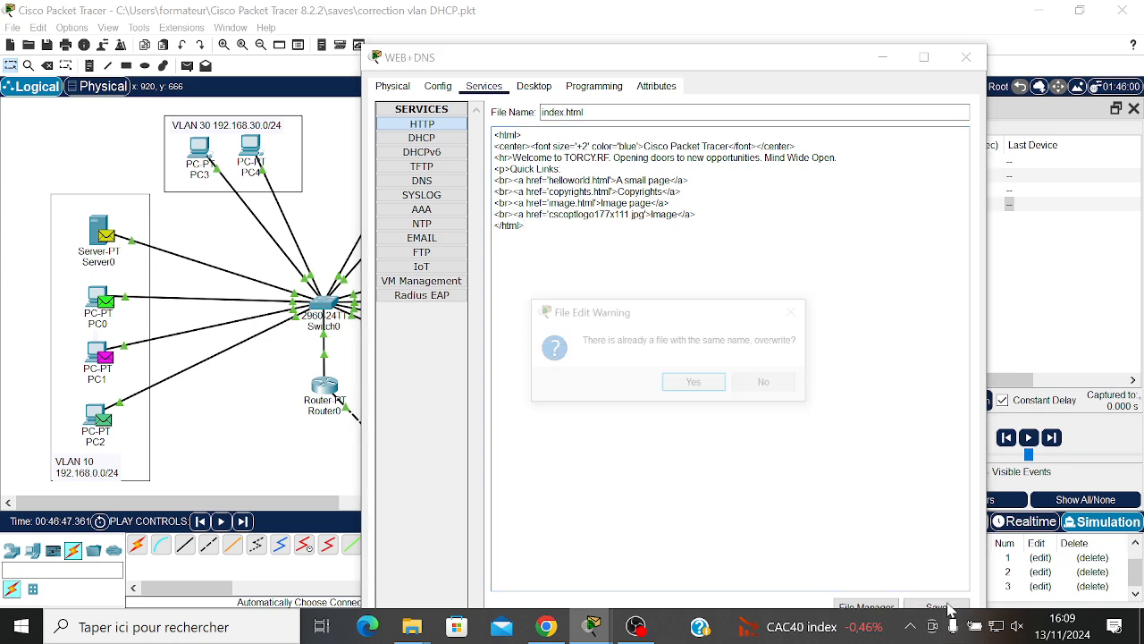
click(694, 389)
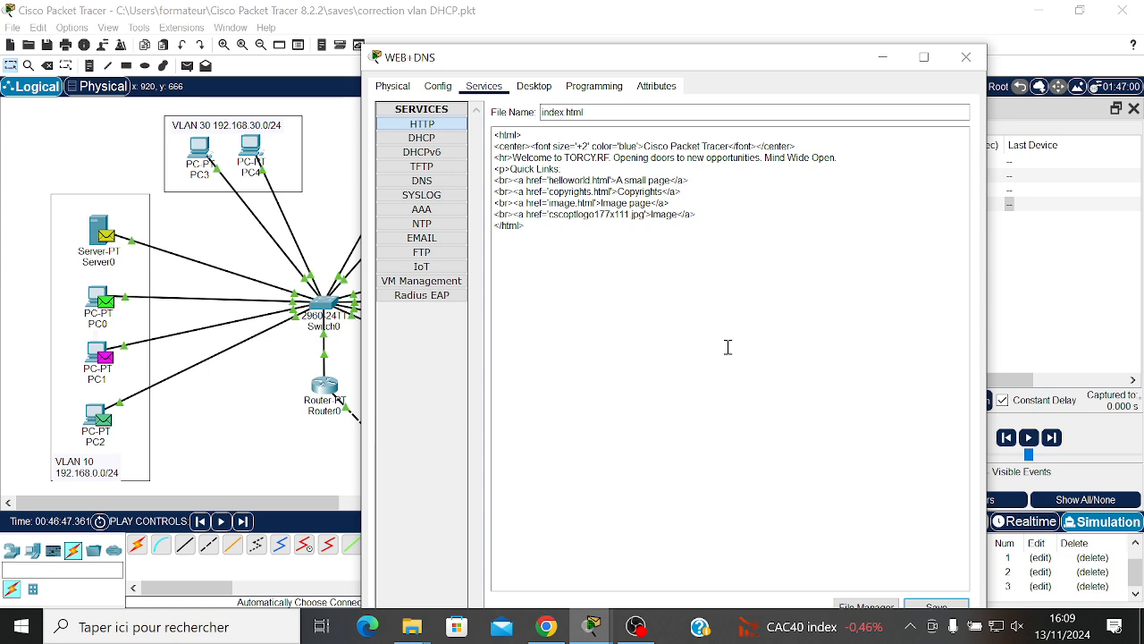
click(964, 59)
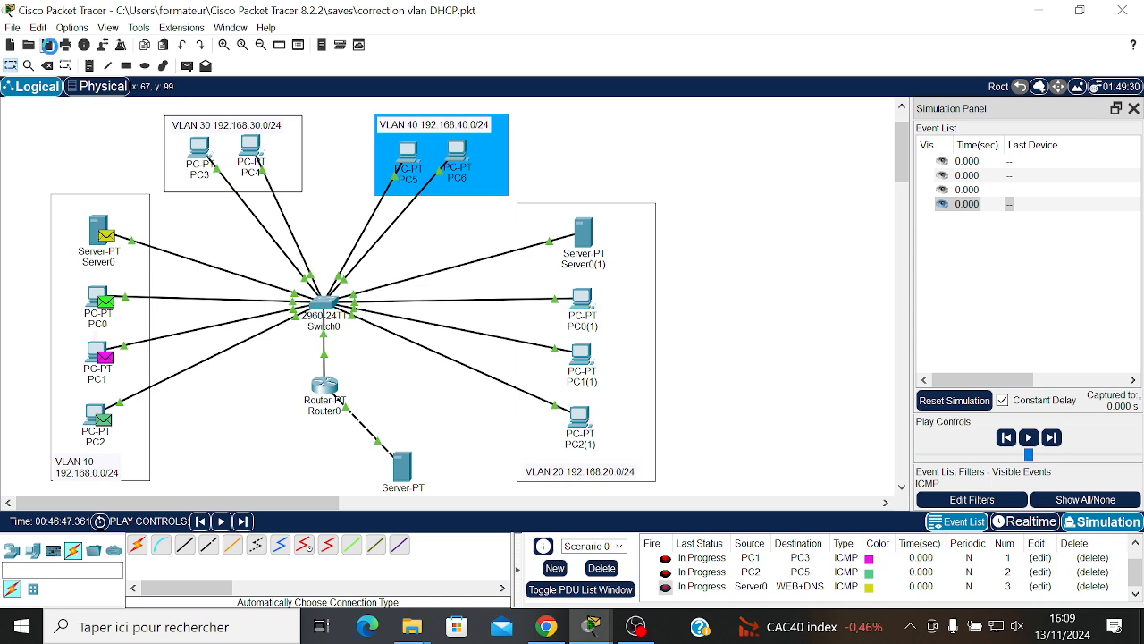
- Save the network file in Realtime mode and delete the test PDUs of Scenario 0
click(46, 45)
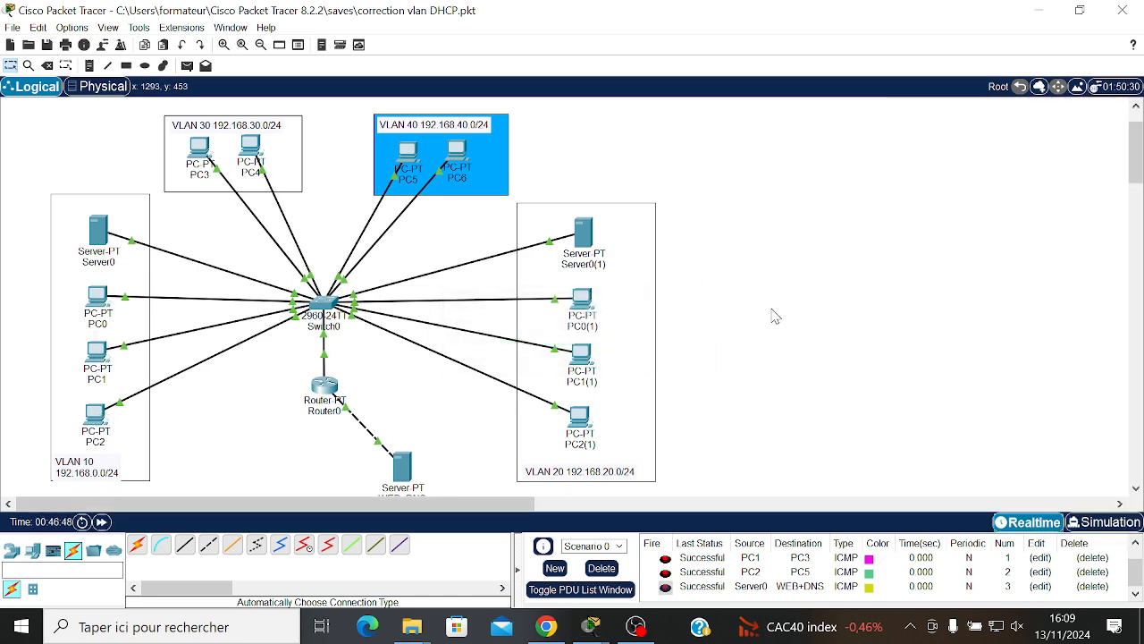
click(46, 45)
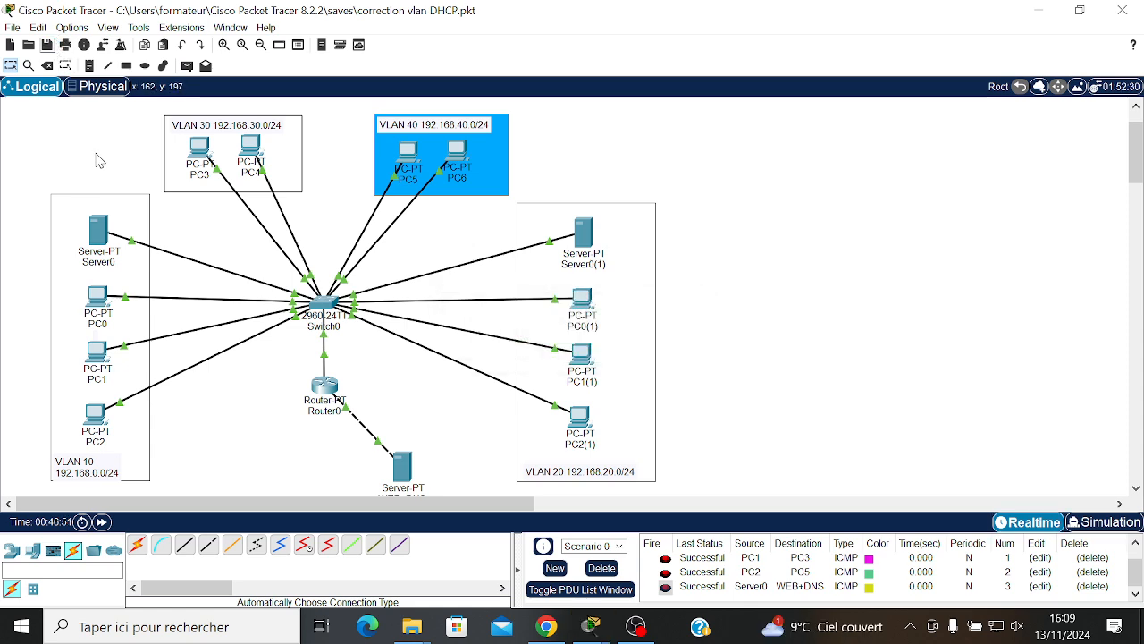
scroll(99, 160, down, 1)
scroll(99, 160, up, 1)
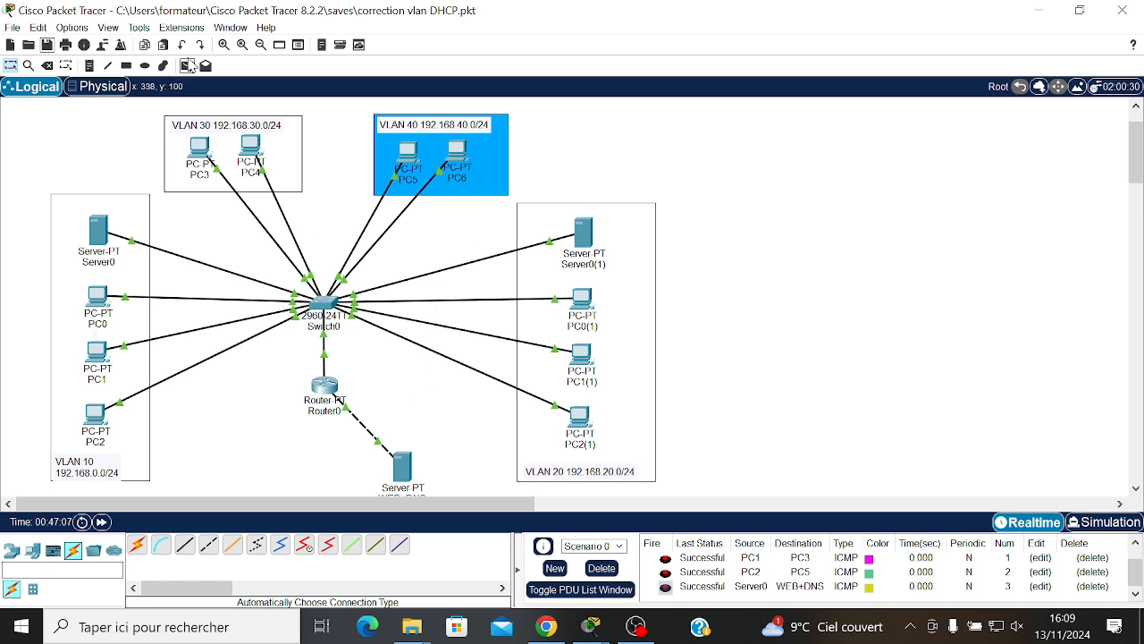
click(601, 569)
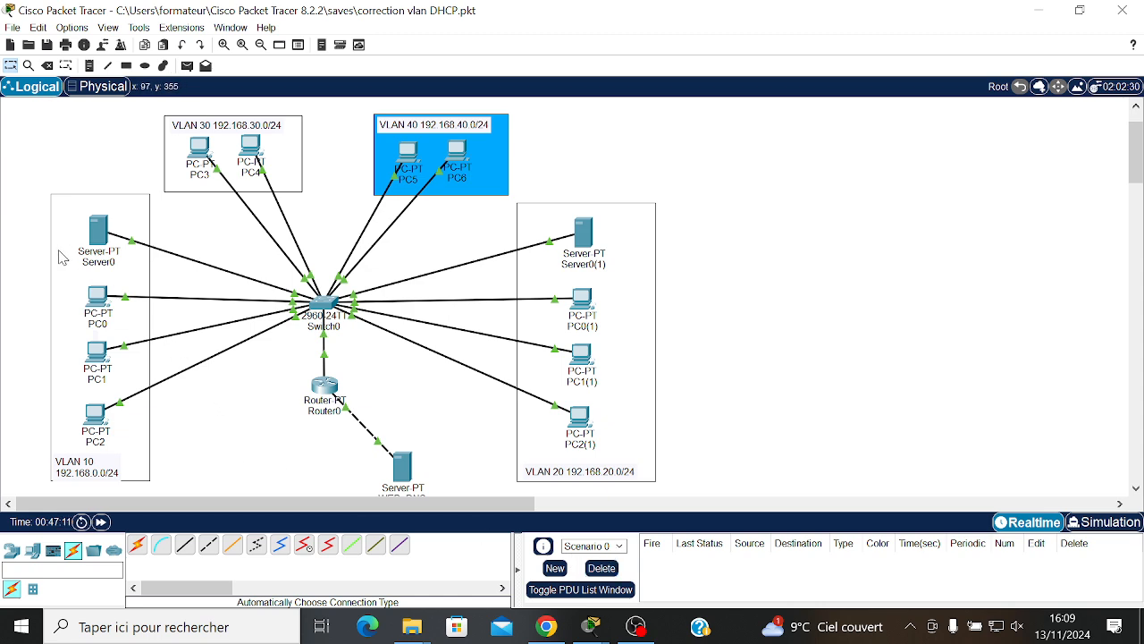
- Load the site torcy.rf in PC0's web browser
click(96, 301)
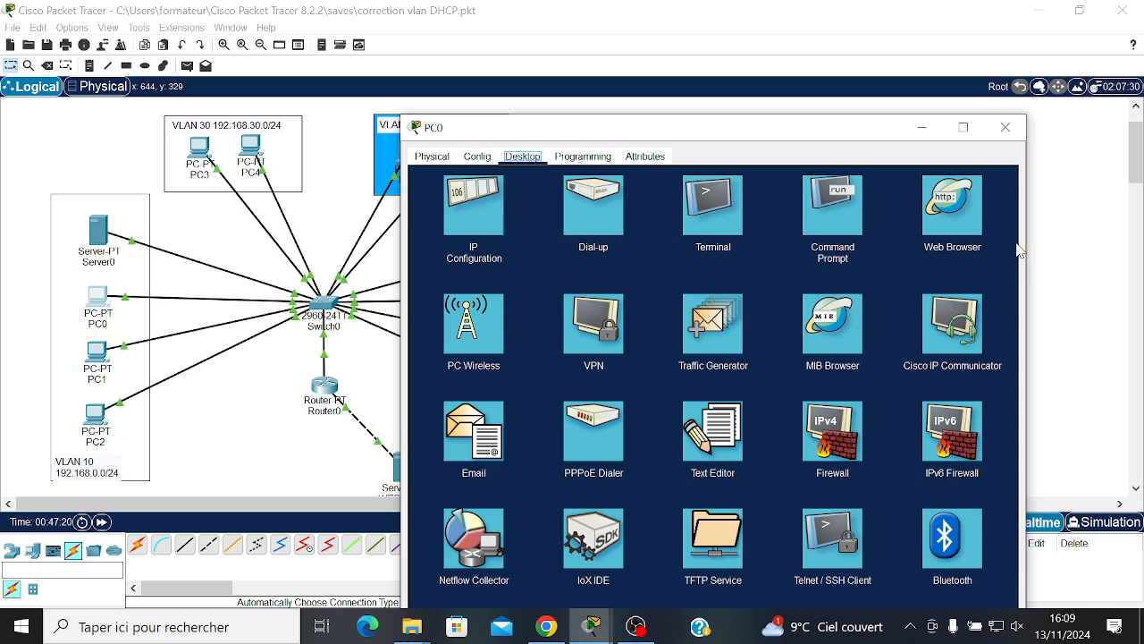
click(945, 230)
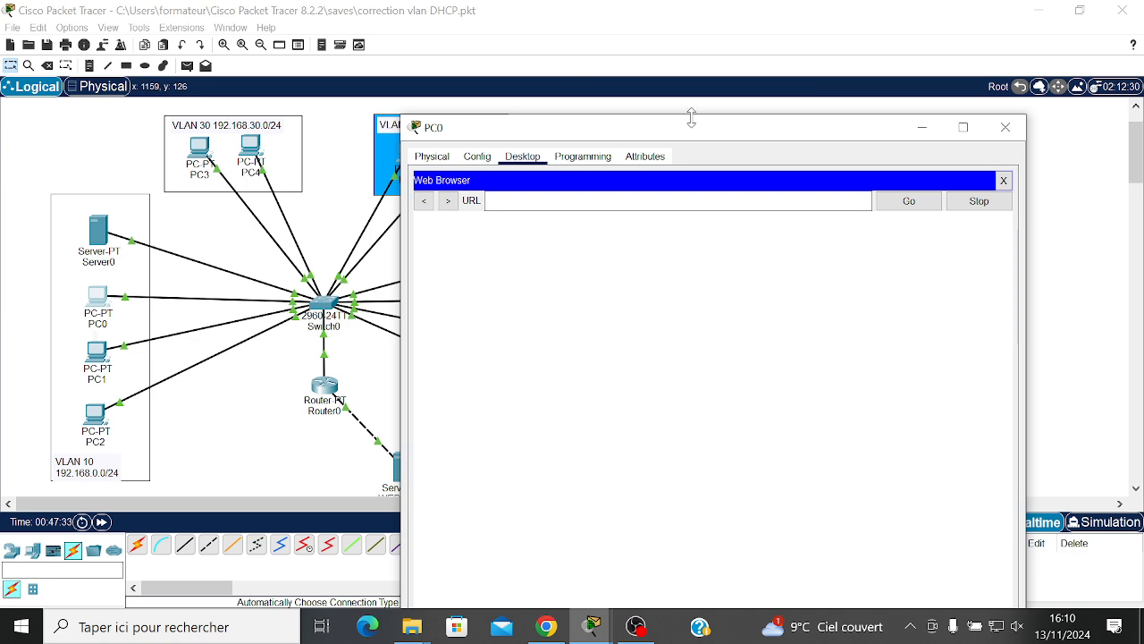
drag(691, 132, 569, 33)
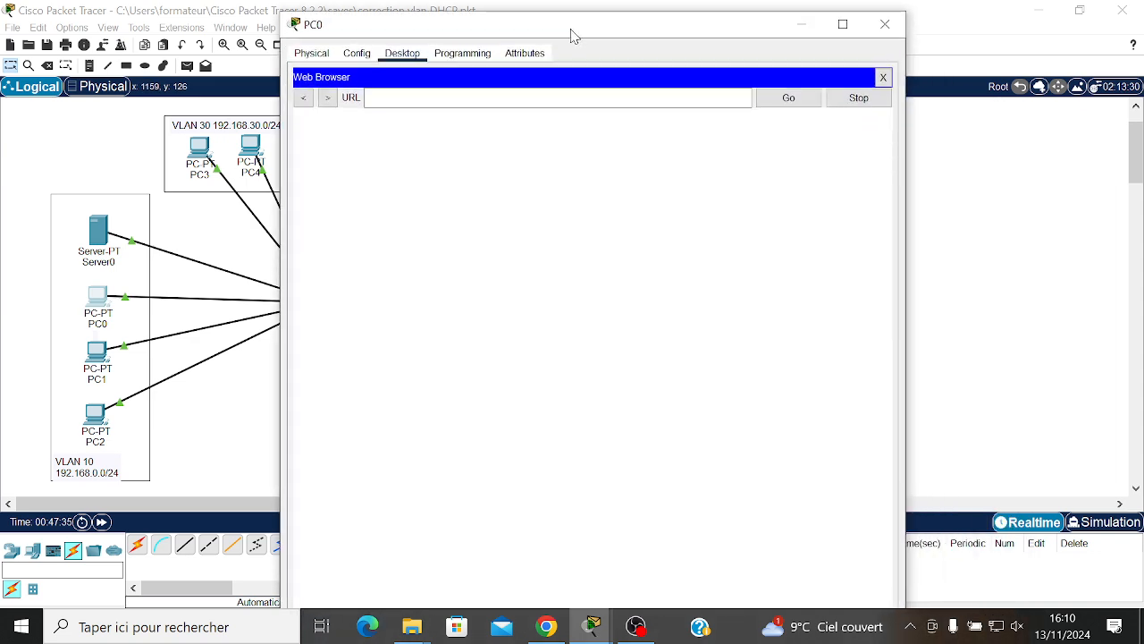
click(574, 98)
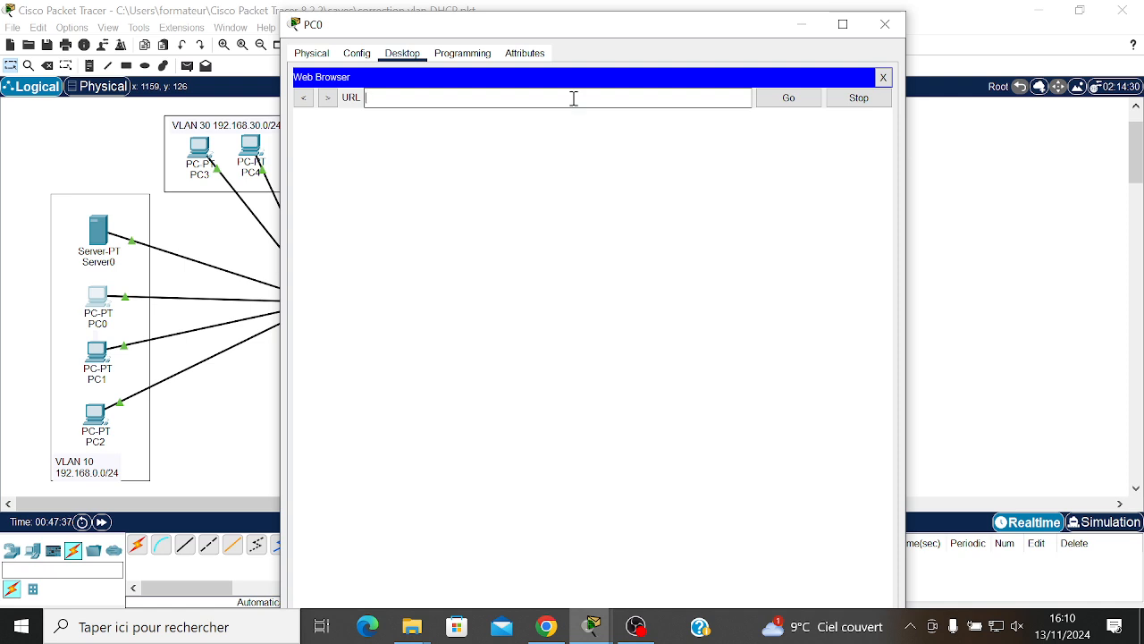
text(torcy)
text(.fr)
key(Return)
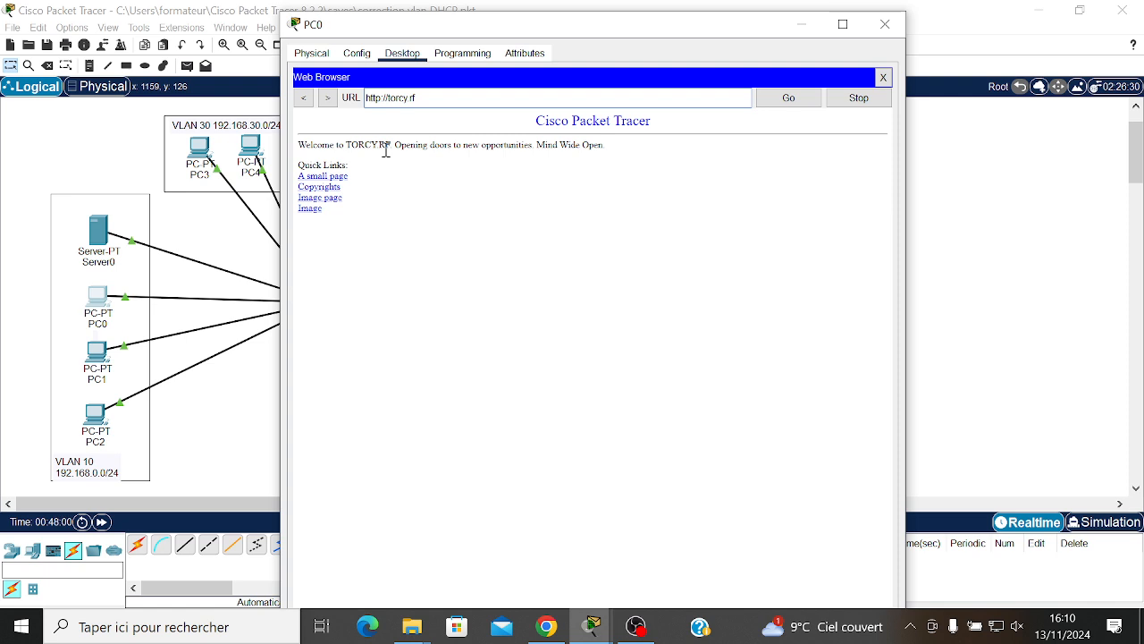
- Load creteil.rf in PC0's web browser, check the name in its welcome line, and close the PC0 window
key(BackSpace)
key(BackSpace)
key(BackSpace)
key(BackSpace)
key(BackSpace)
text(cretei)
key(Return)
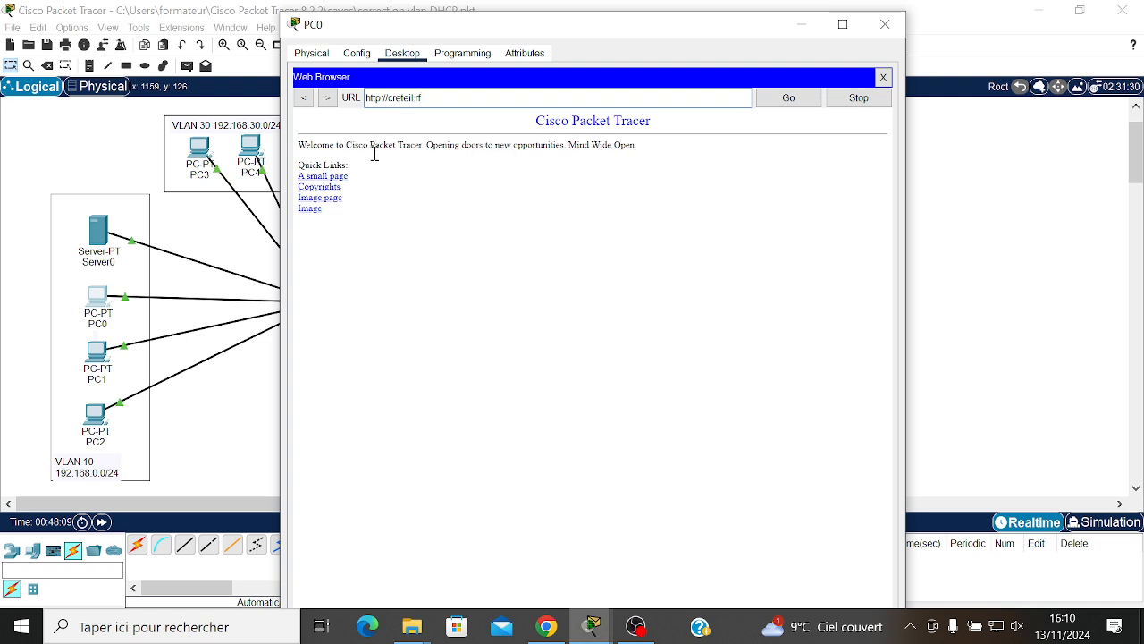
drag(345, 146, 422, 148)
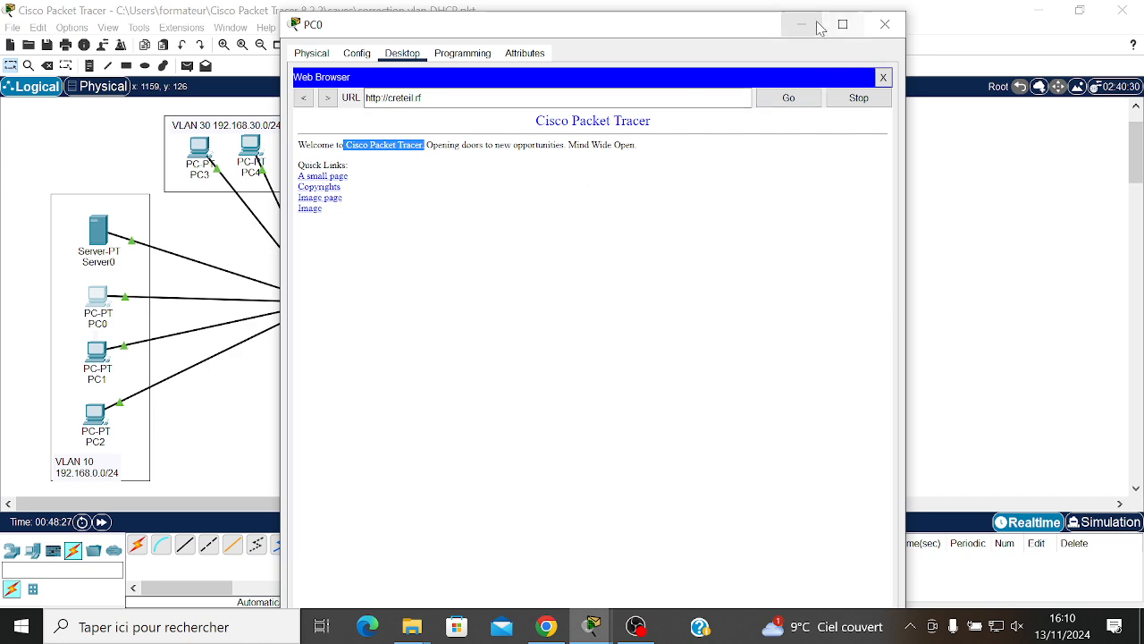
click(885, 24)
- Switch to Simulation mode and add HTTP and HTTPS to the visible event filters
click(1101, 522)
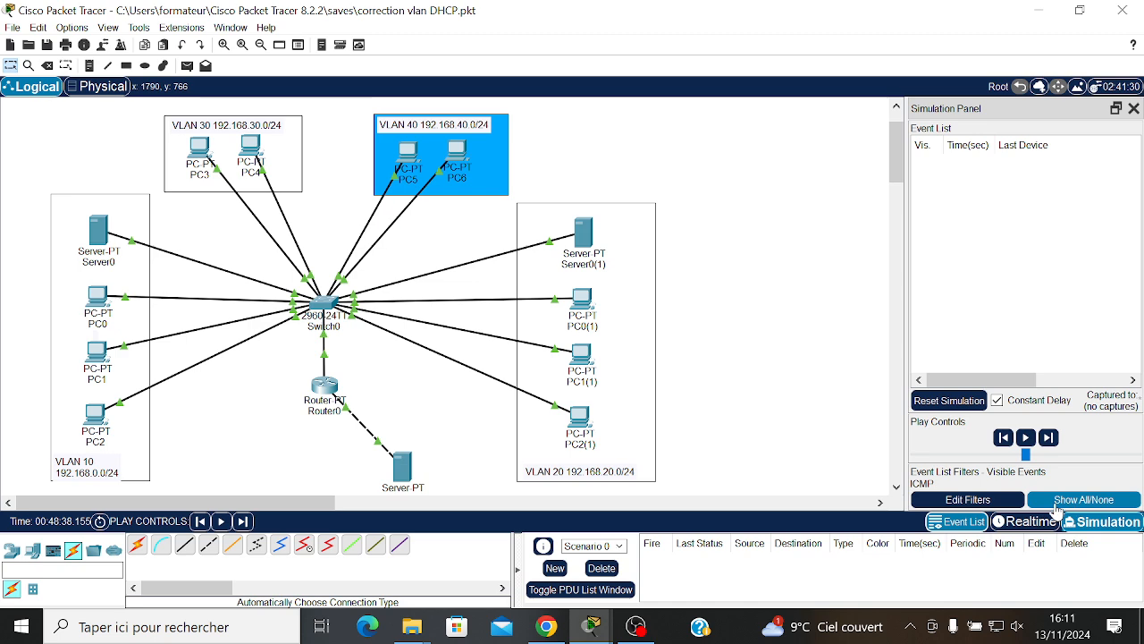
click(968, 500)
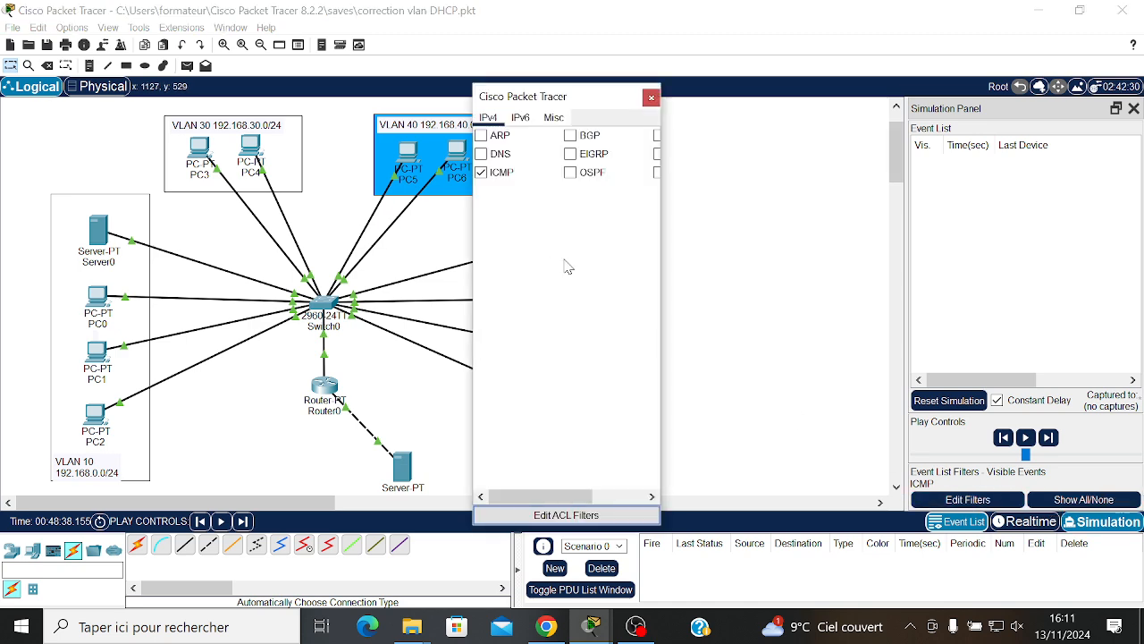
drag(660, 269, 767, 279)
click(554, 118)
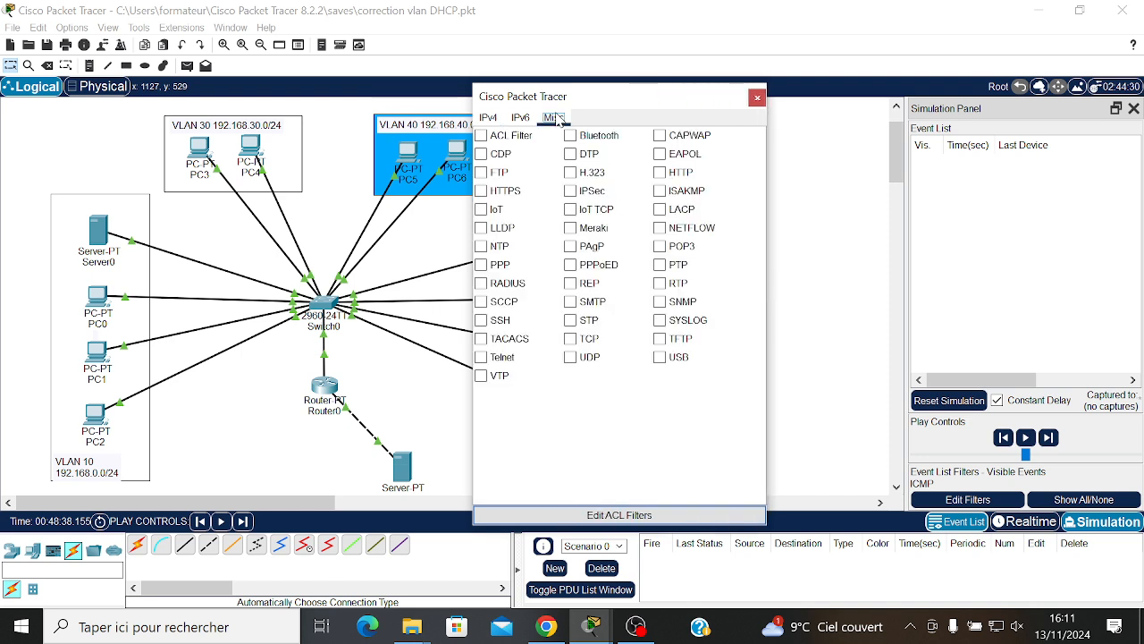
click(660, 173)
click(483, 192)
click(757, 97)
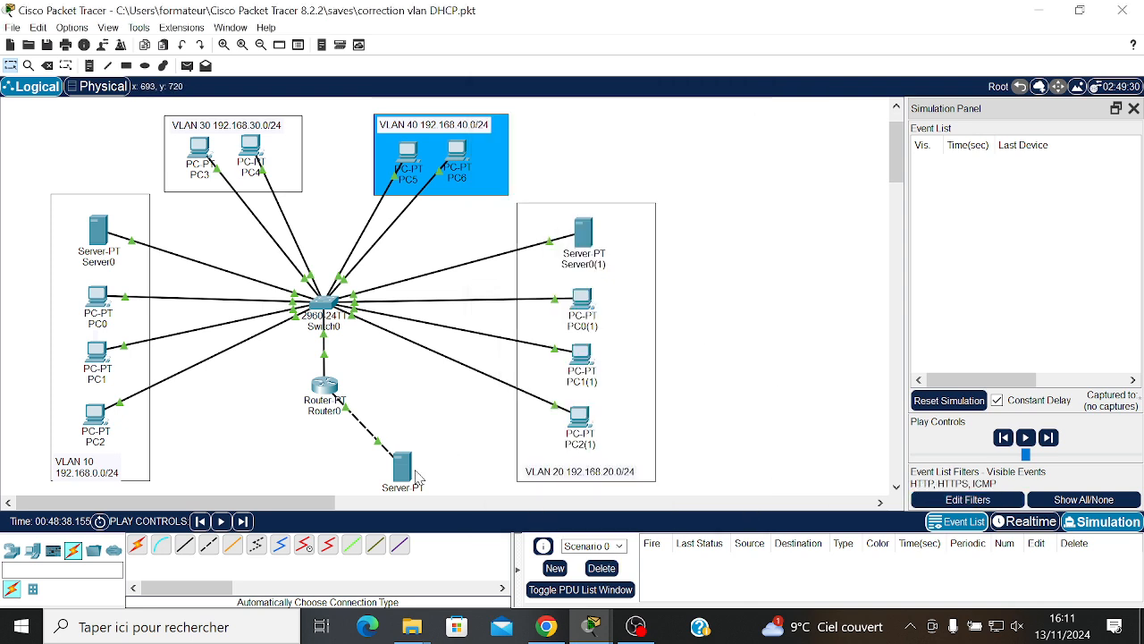
- Request torcy.rf in PC0's web browser and move the PC0 window down, clear of the simulation controls
click(101, 301)
click(478, 89)
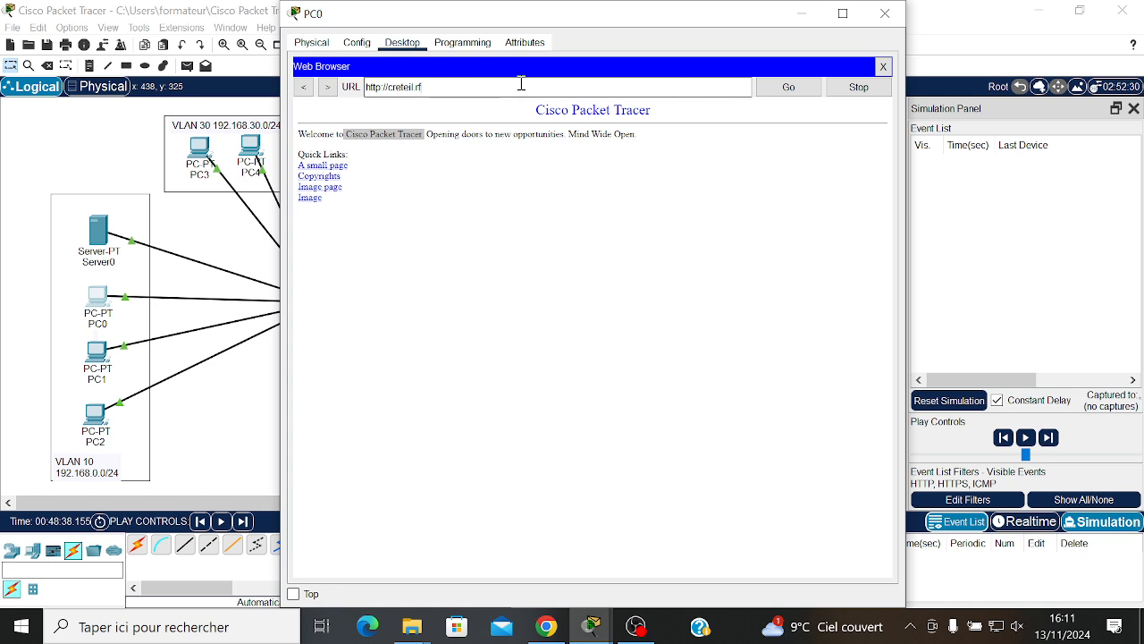
key(BackSpace)
key(BackSpace)
key(BackSpace)
key(BackSpace)
key(BackSpace)
key(BackSpace)
key(BackSpace)
text(torcy.r)
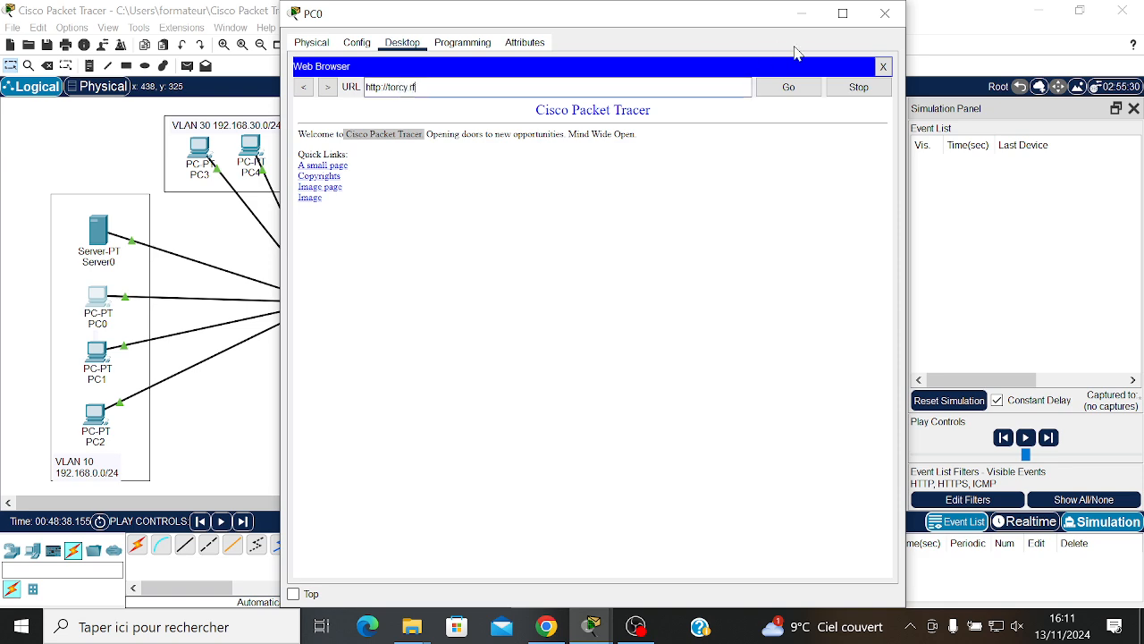
click(778, 86)
drag(659, 17, 438, 457)
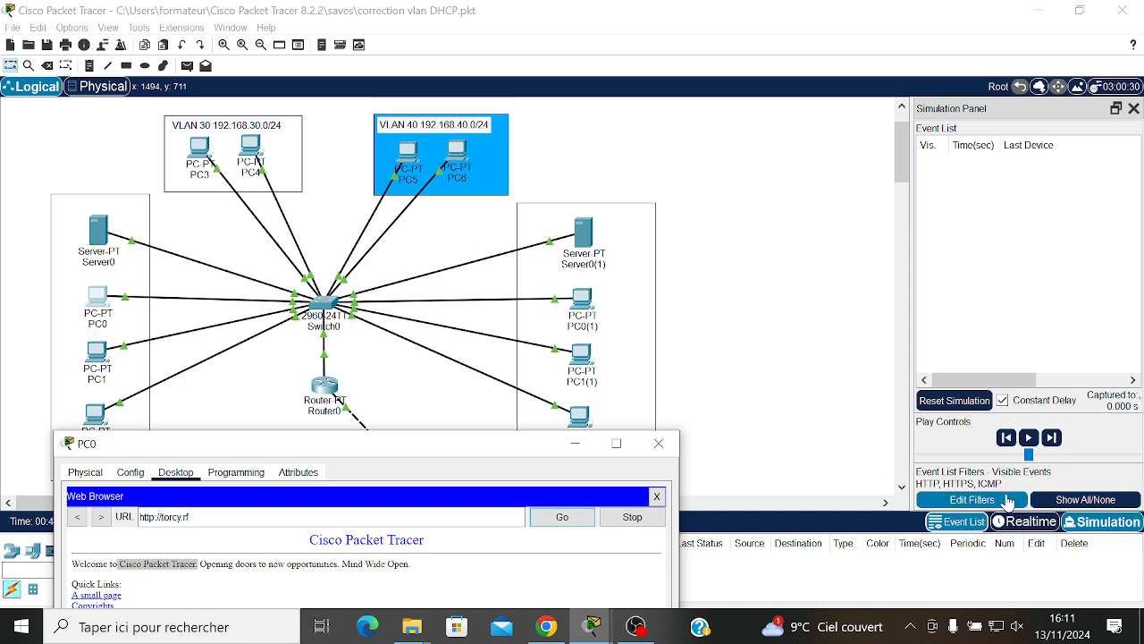
- Add DNS to the visible event filters of the simulation
click(972, 499)
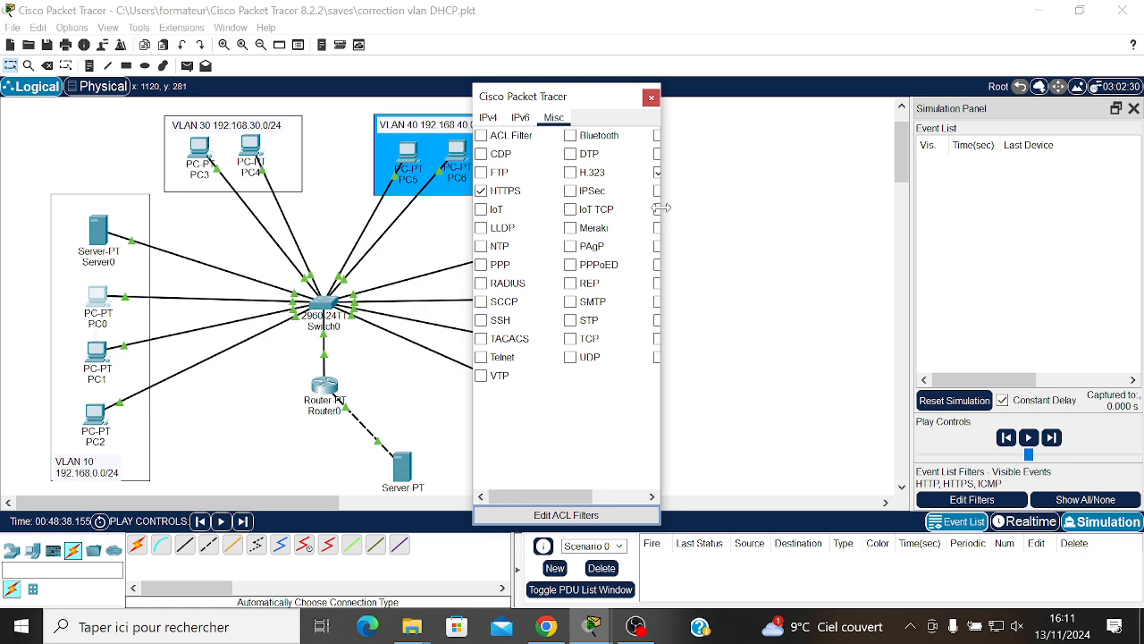
drag(662, 207, 808, 229)
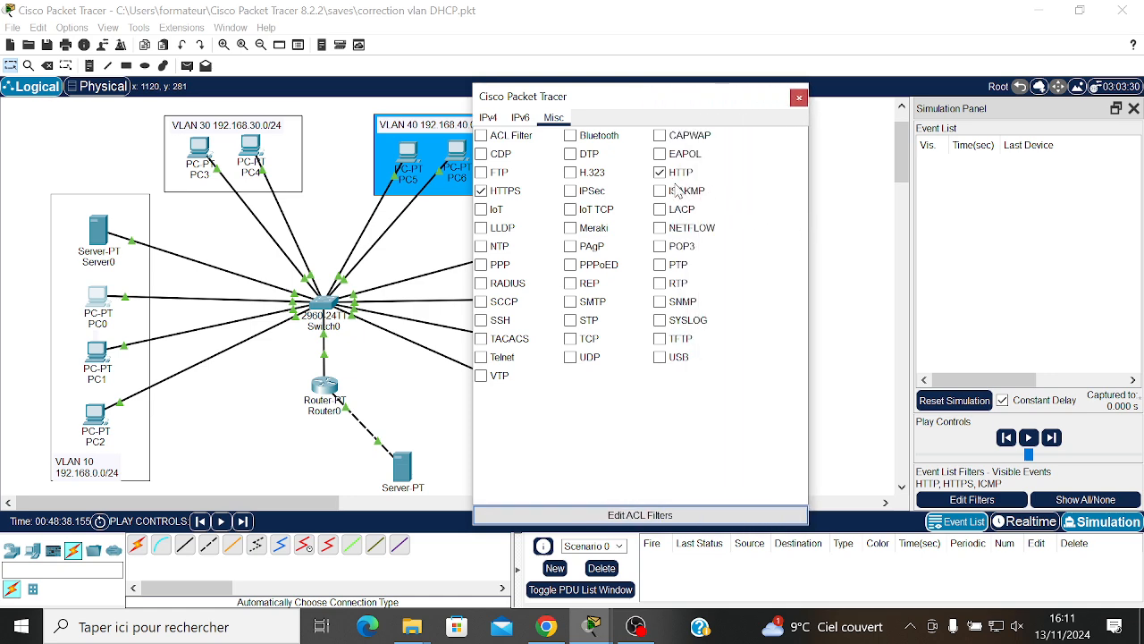
click(520, 118)
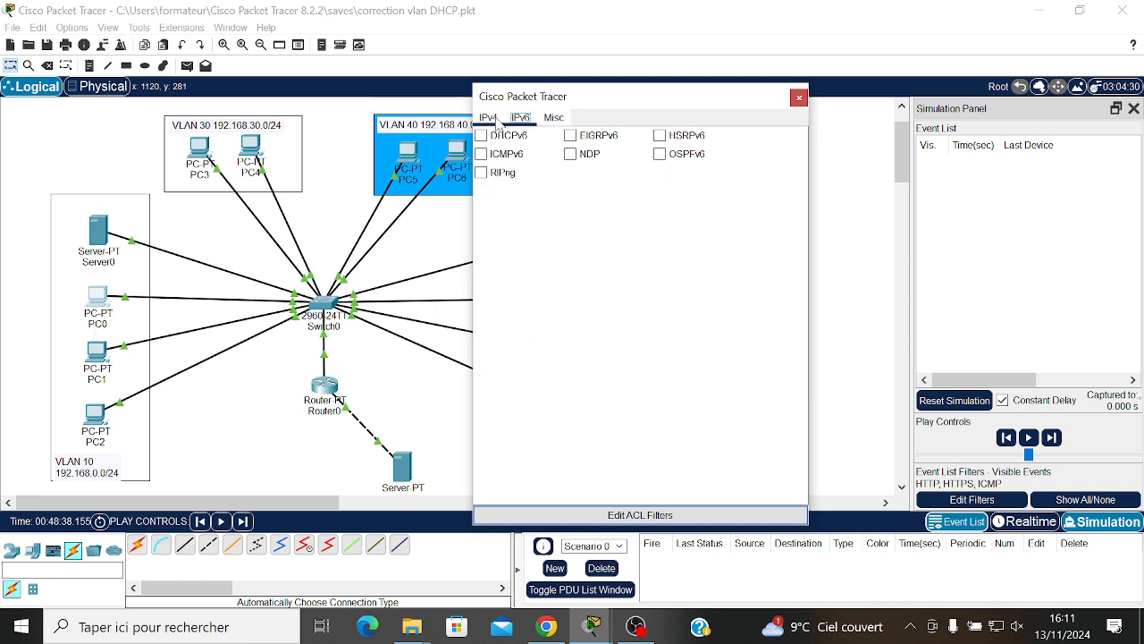
click(493, 120)
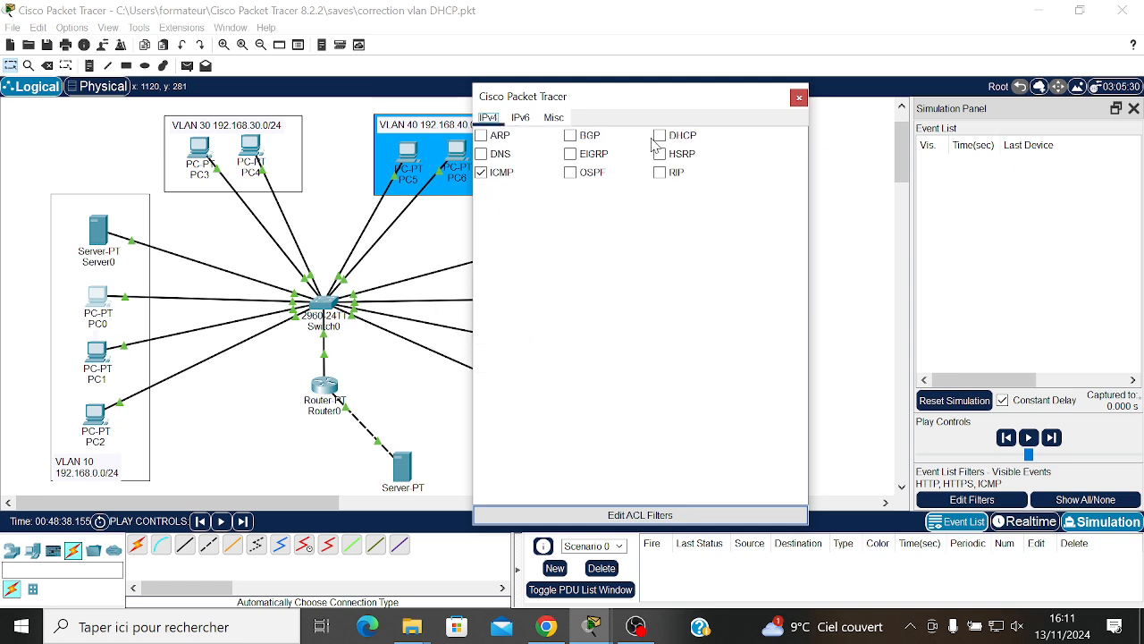
click(483, 154)
click(798, 99)
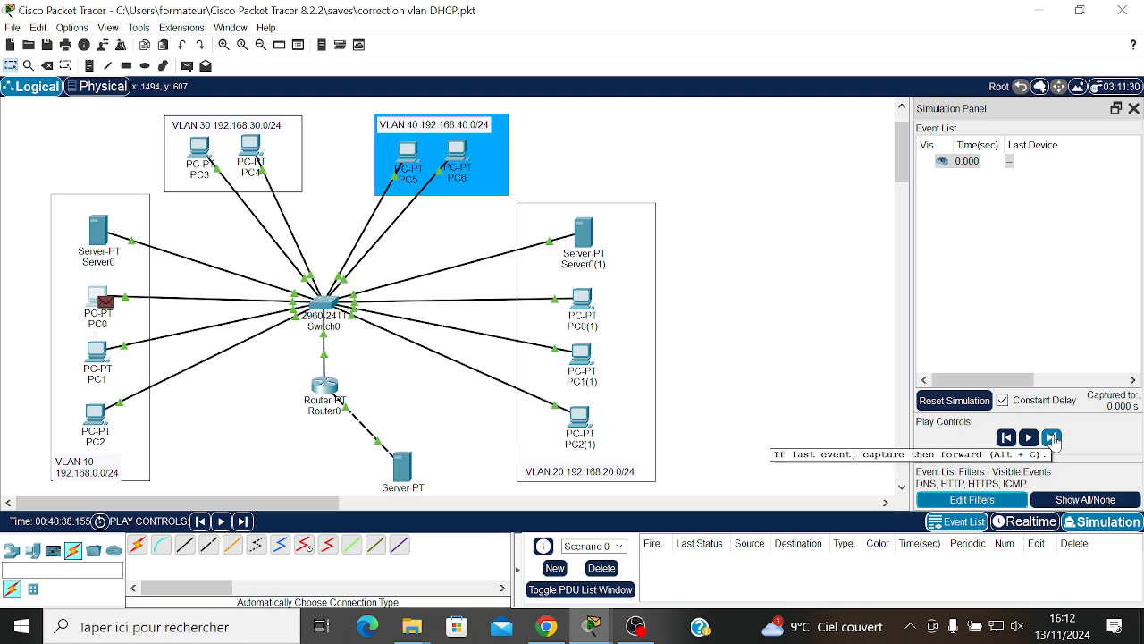
- Advance the simulation event by event to follow the torcy.rf DNS query to the WEB+DNS server and its reply back to PC0
click(1053, 439)
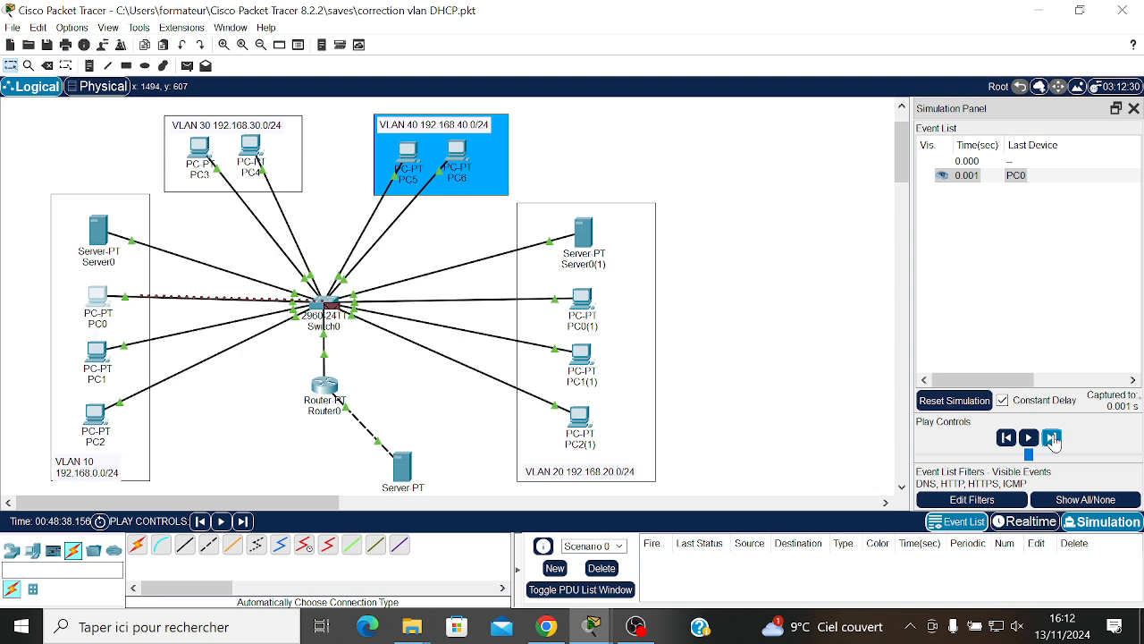
click(1053, 439)
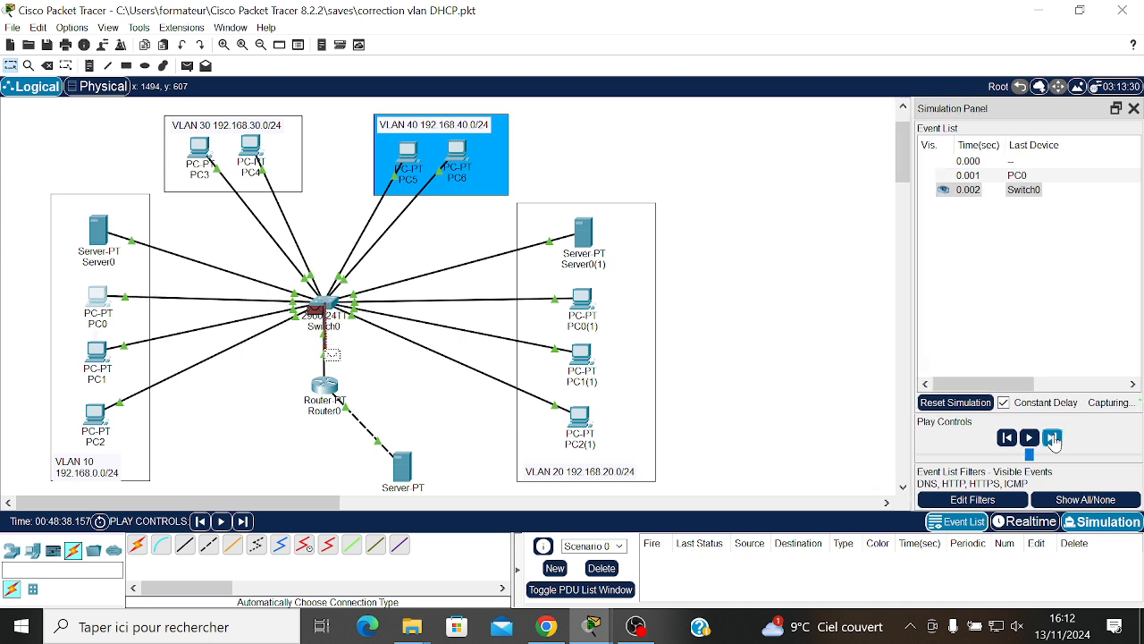
click(1053, 439)
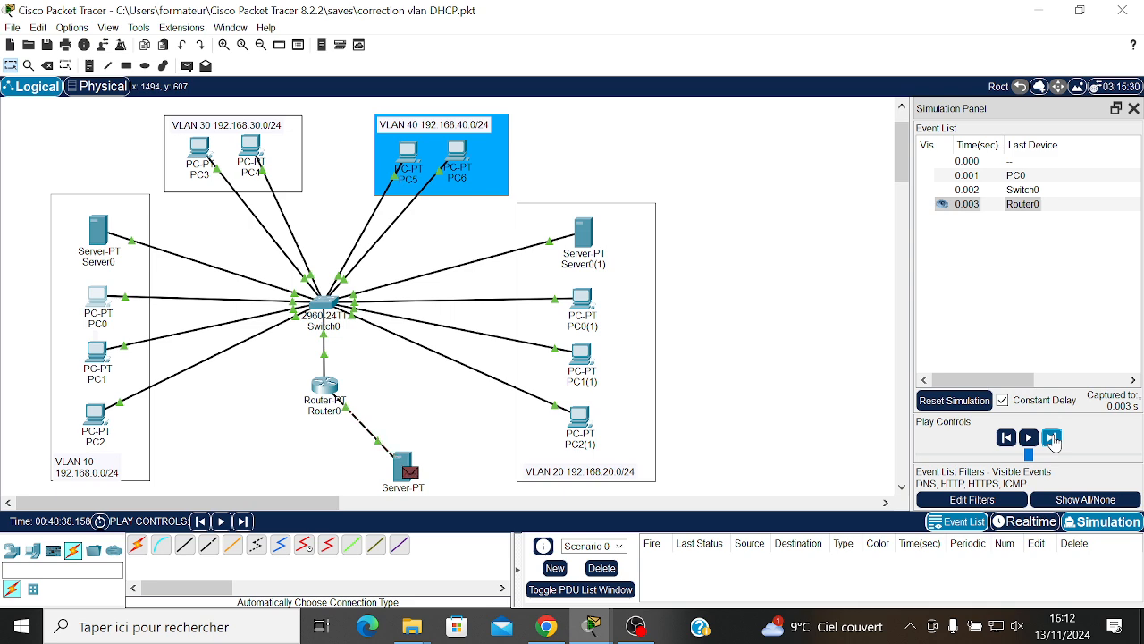
click(1053, 439)
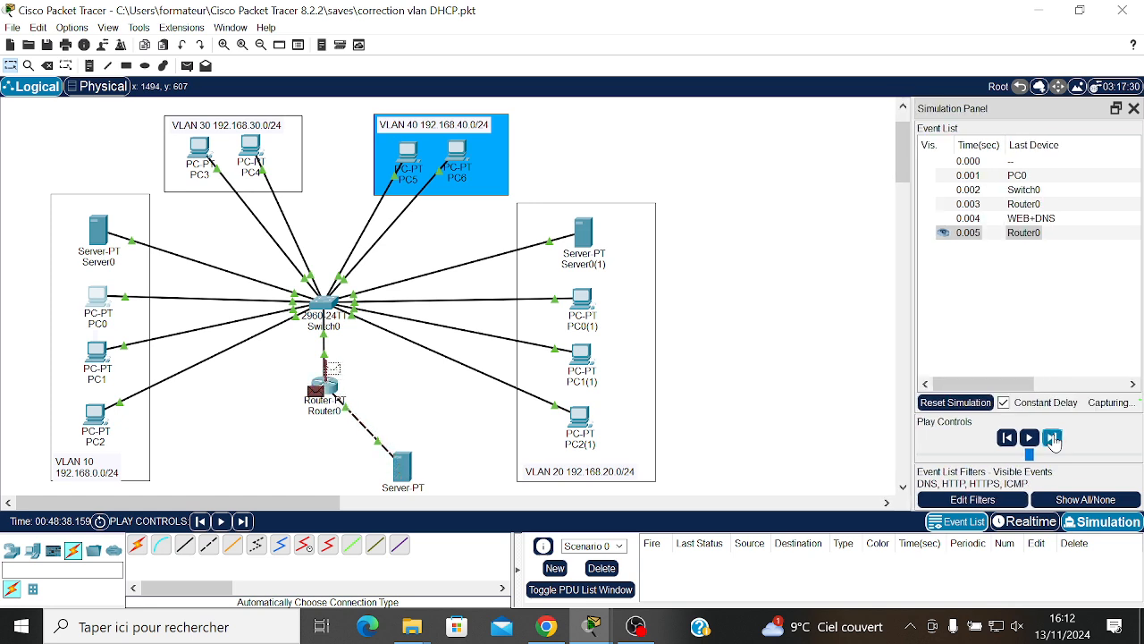
click(1053, 439)
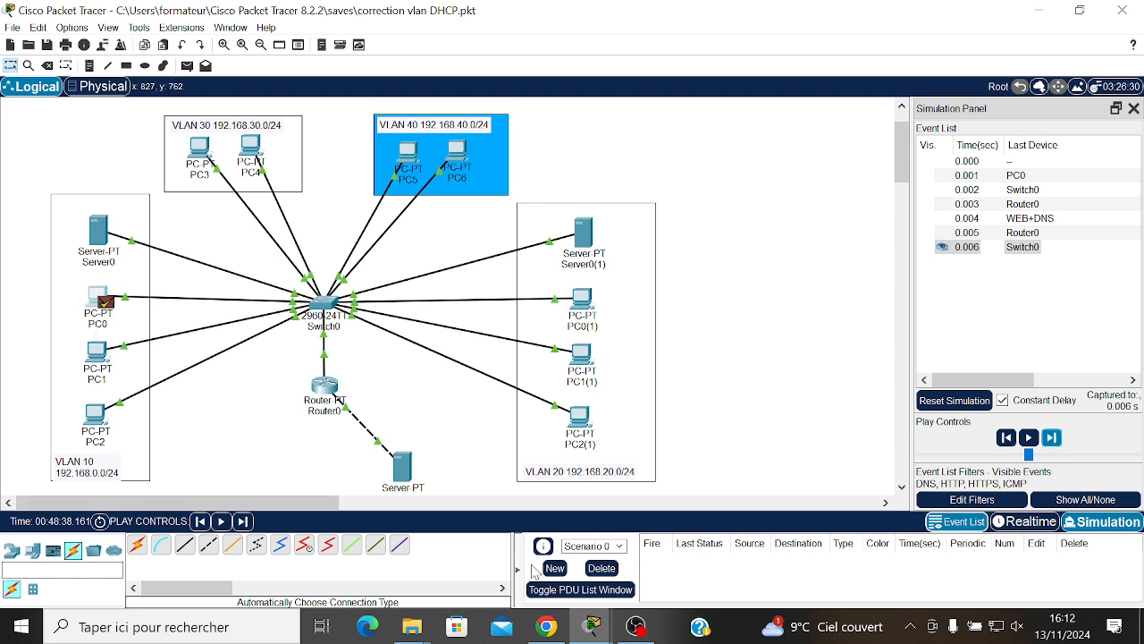
- Check PC0's browser window, then advance the simulation to send the torcy.rf HTTP request from PC0 through Switch0
click(593, 628)
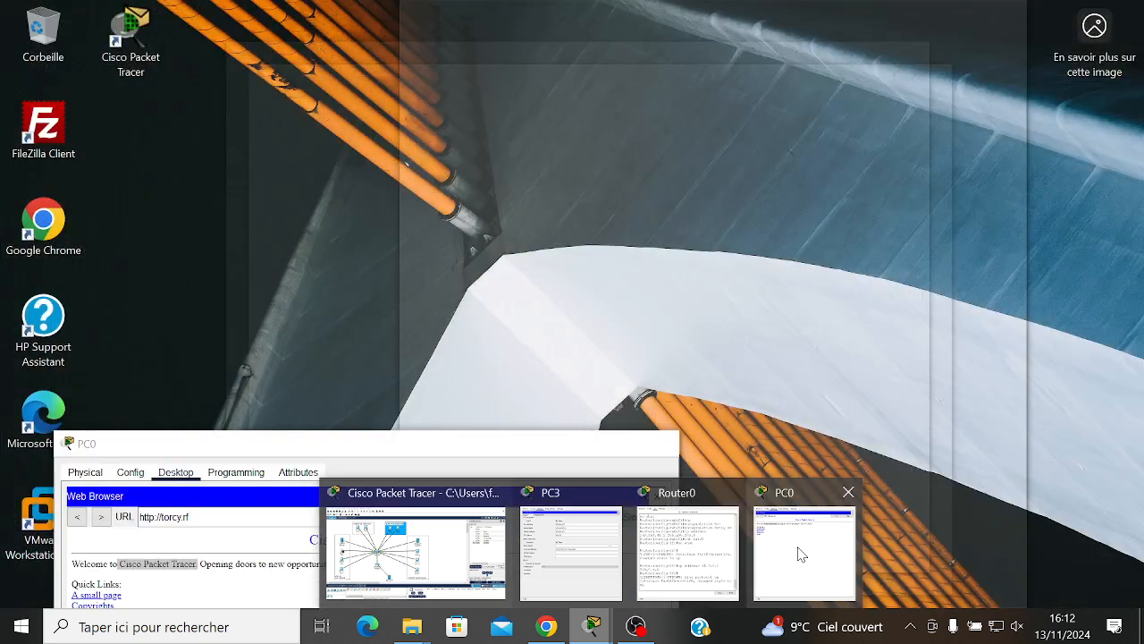
click(800, 552)
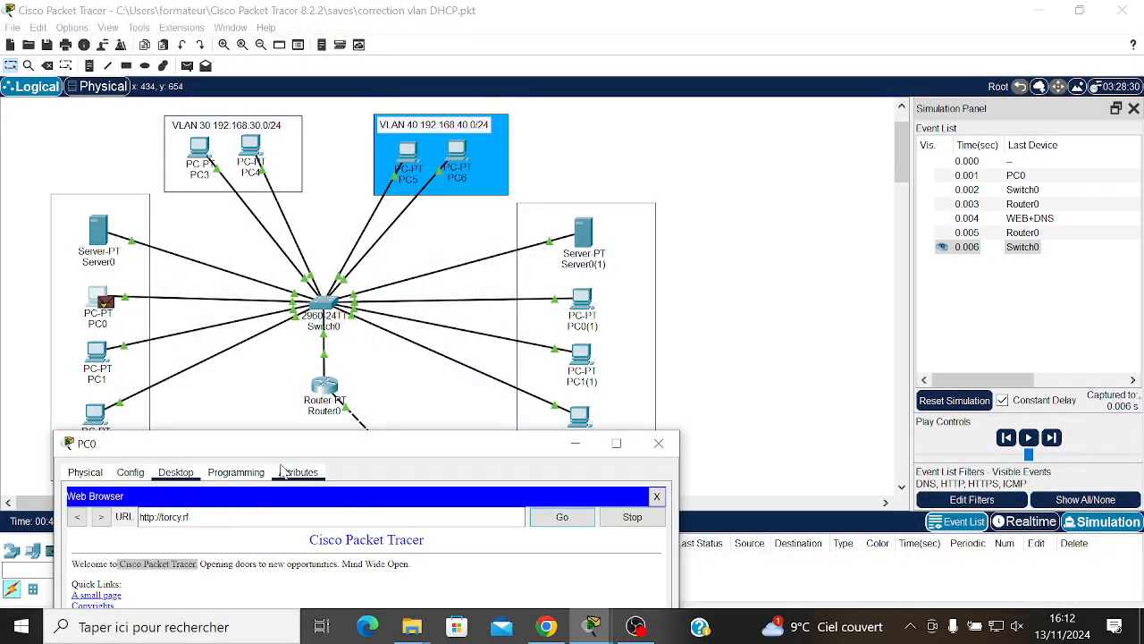
drag(298, 444, 349, 233)
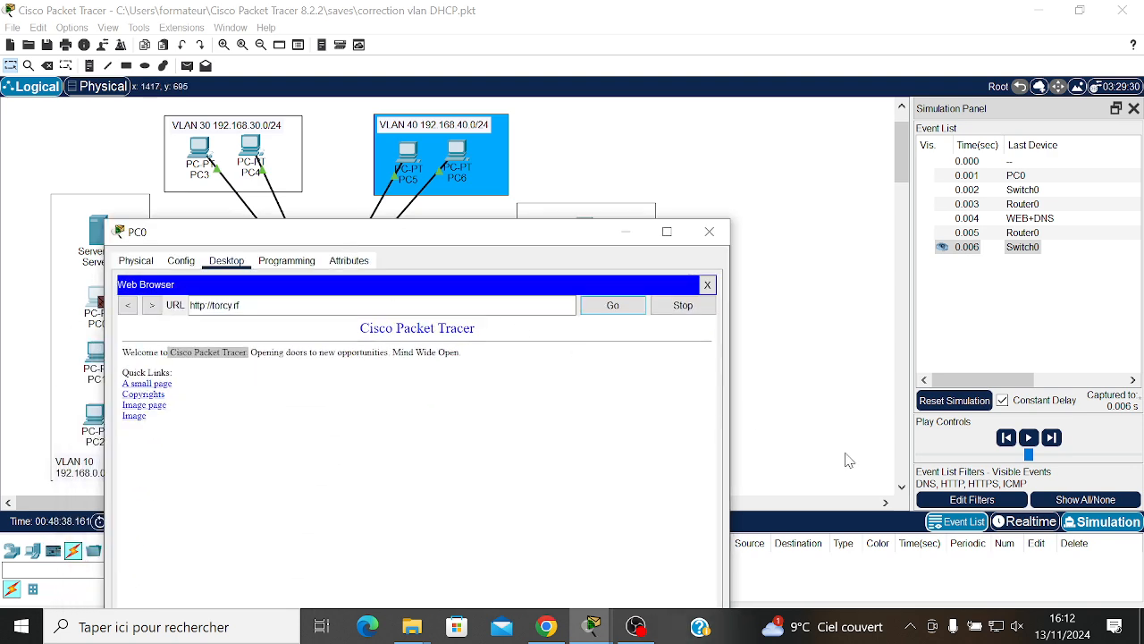
click(1050, 440)
click(1050, 441)
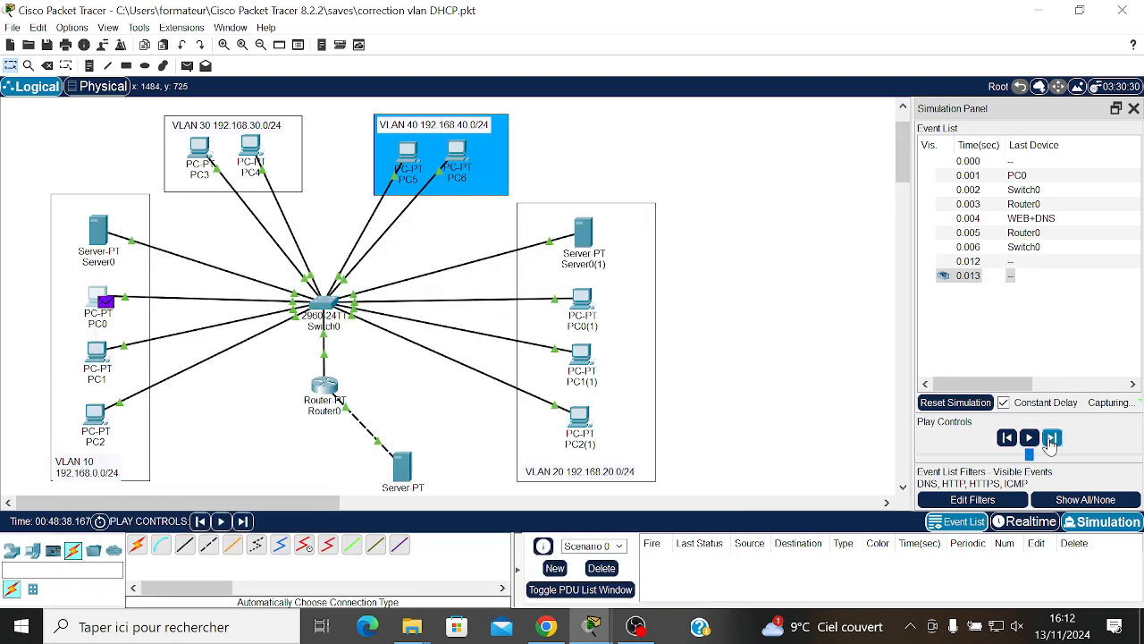
click(1050, 442)
click(1050, 442)
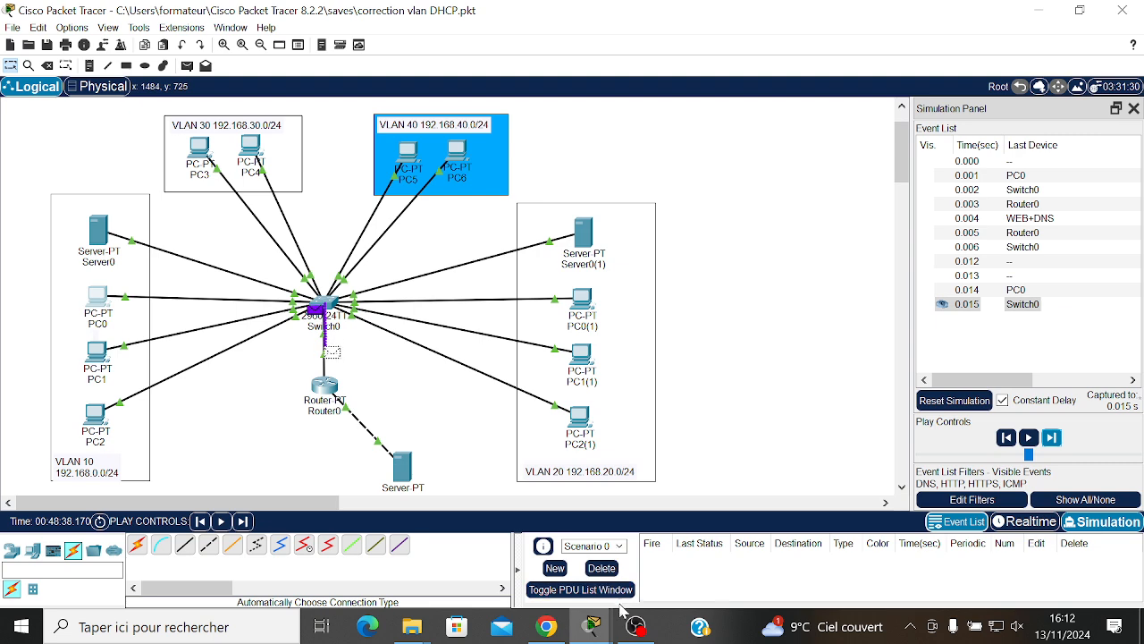
- Advance the simulation through the HTTP exchange between Router0, the WEB+DNS server and PC0, and check the torcy.rf page in PC0's browser
mouse_move(595, 626)
click(786, 570)
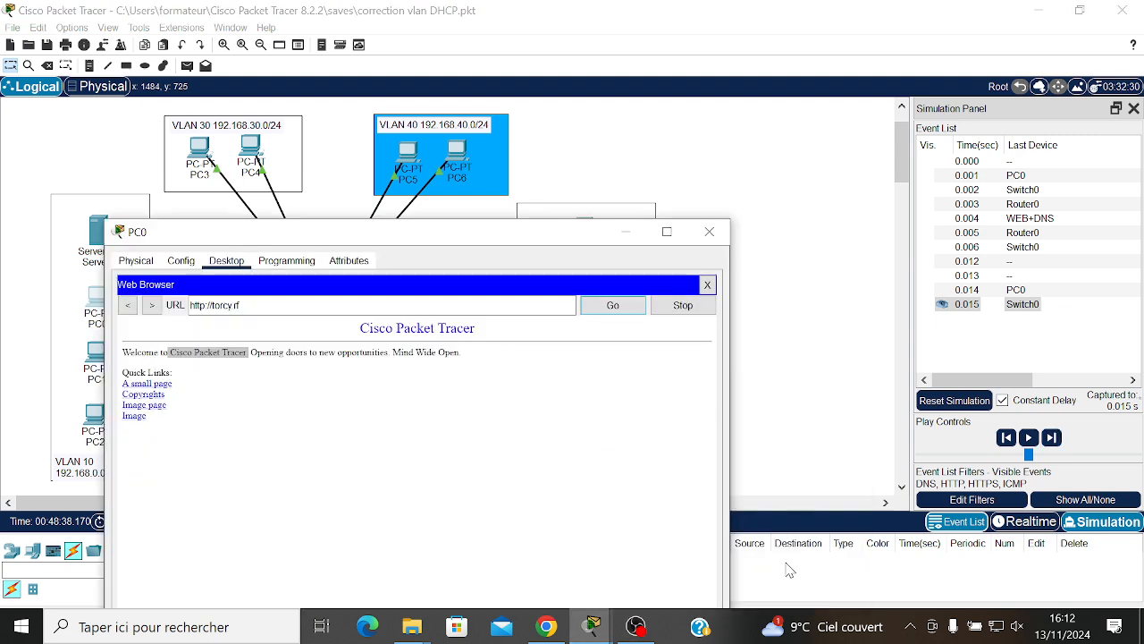
click(1092, 442)
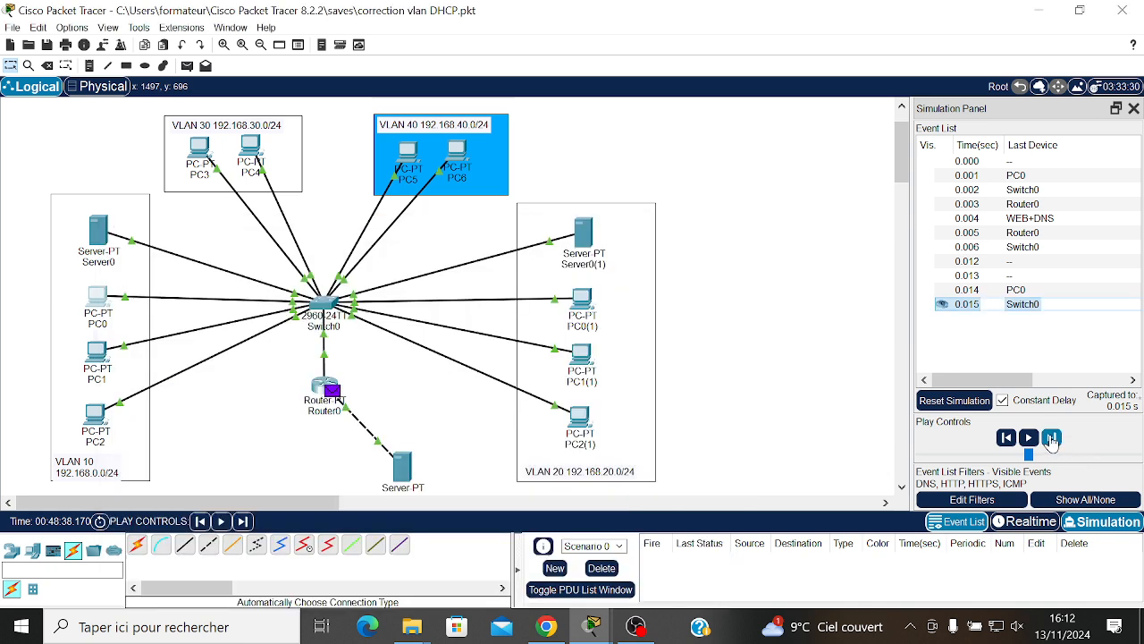
click(1052, 438)
click(1052, 440)
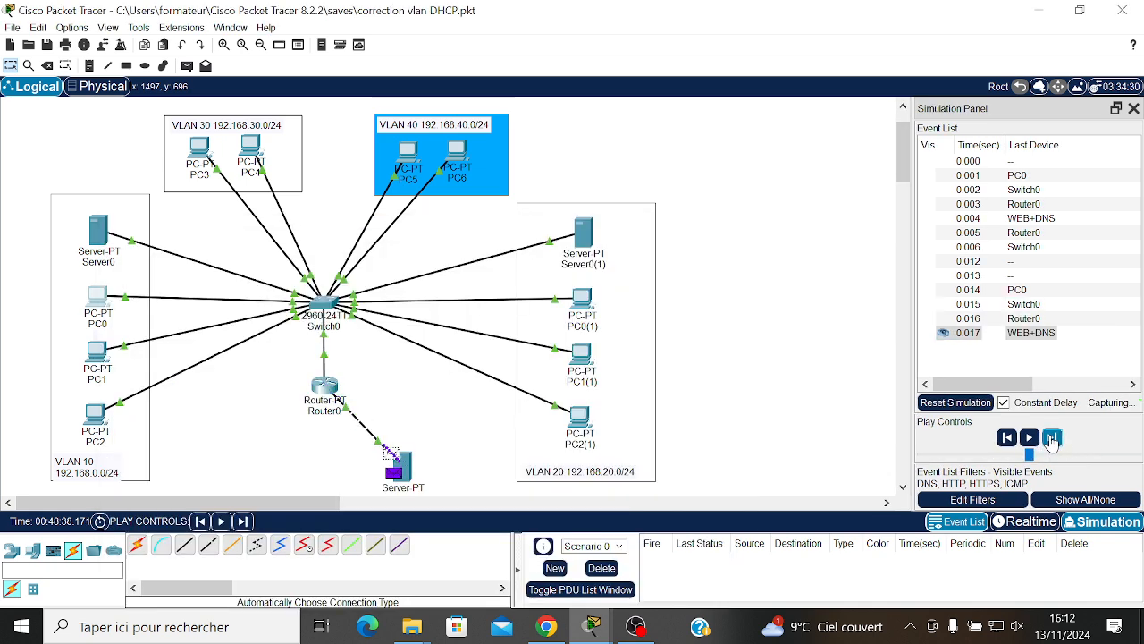
click(1052, 440)
click(1052, 440)
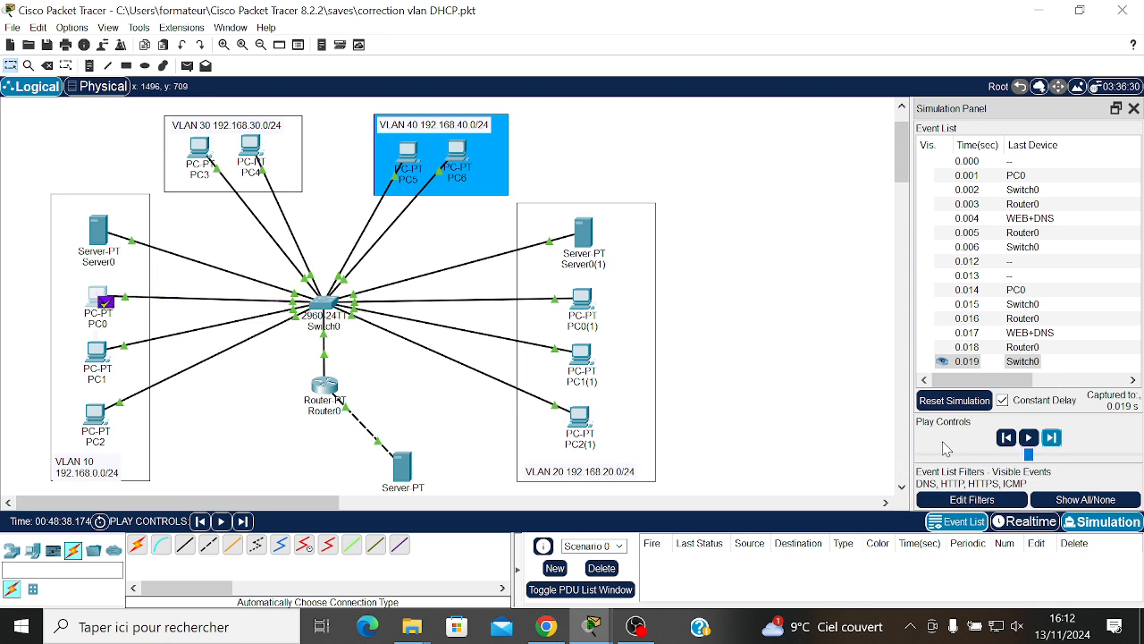
mouse_move(631, 615)
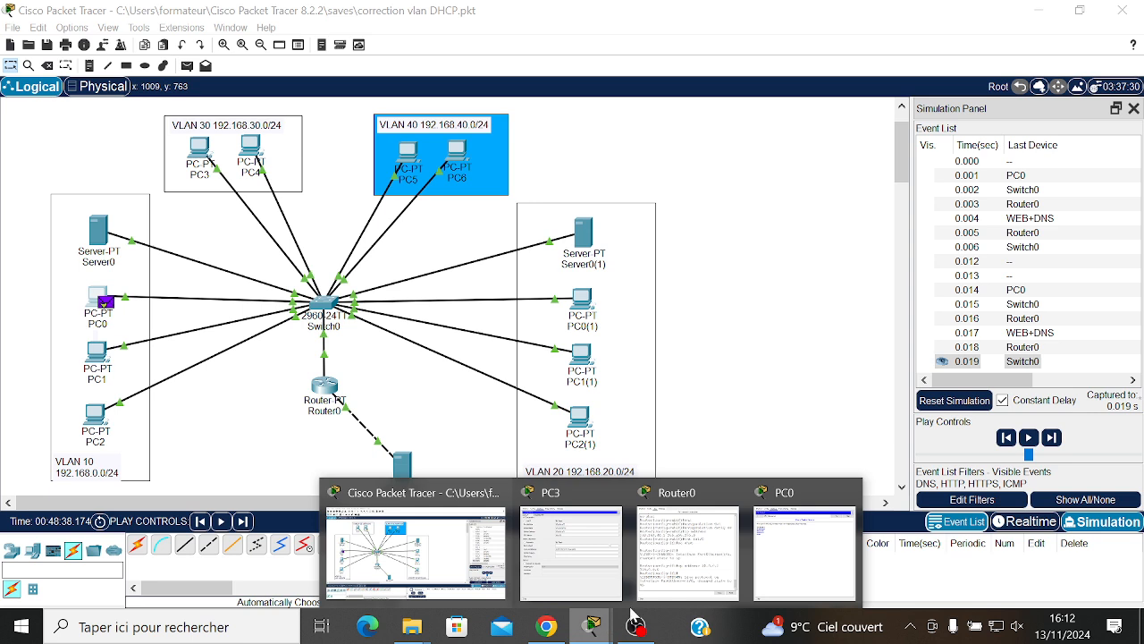
click(812, 552)
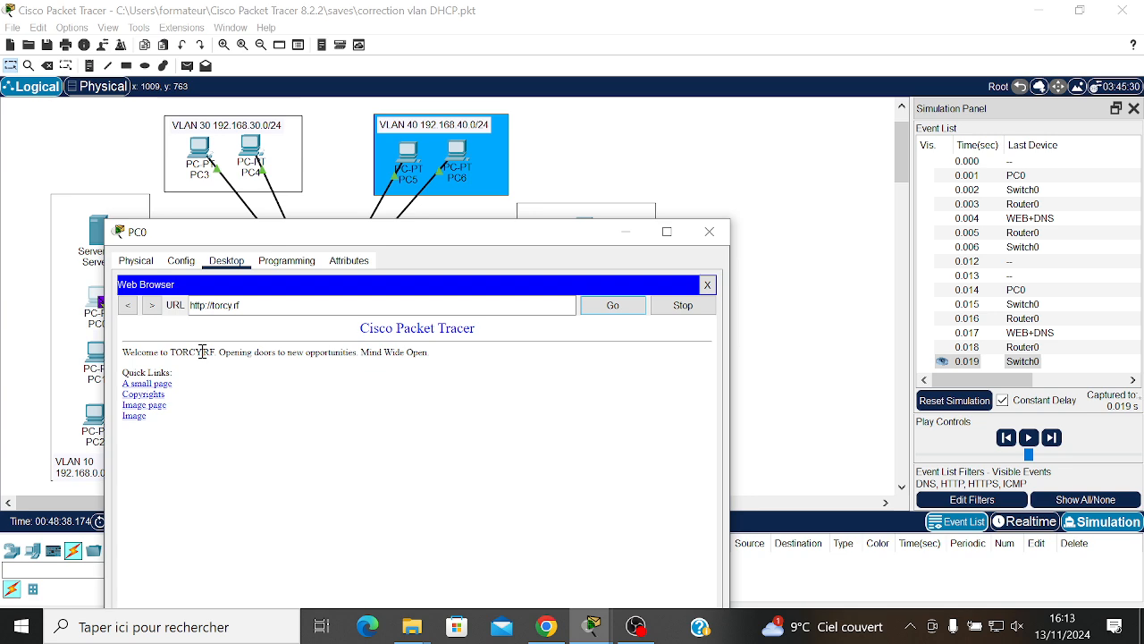
- Request creteil.rf in PC0's web browser and minimize the PC0 window
click(261, 305)
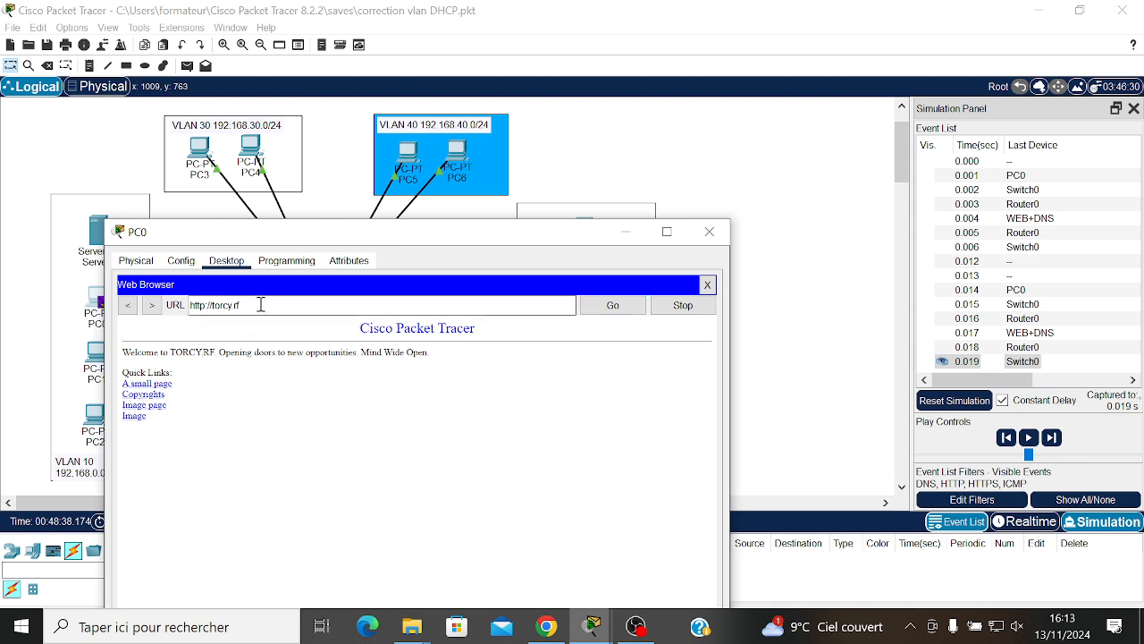
key(BackSpace)
key(BackSpace)
key(BackSpace)
key(BackSpace)
key(BackSpace)
key(BackSpace)
key(BackSpace)
key(BackSpace)
text(creteil.rf)
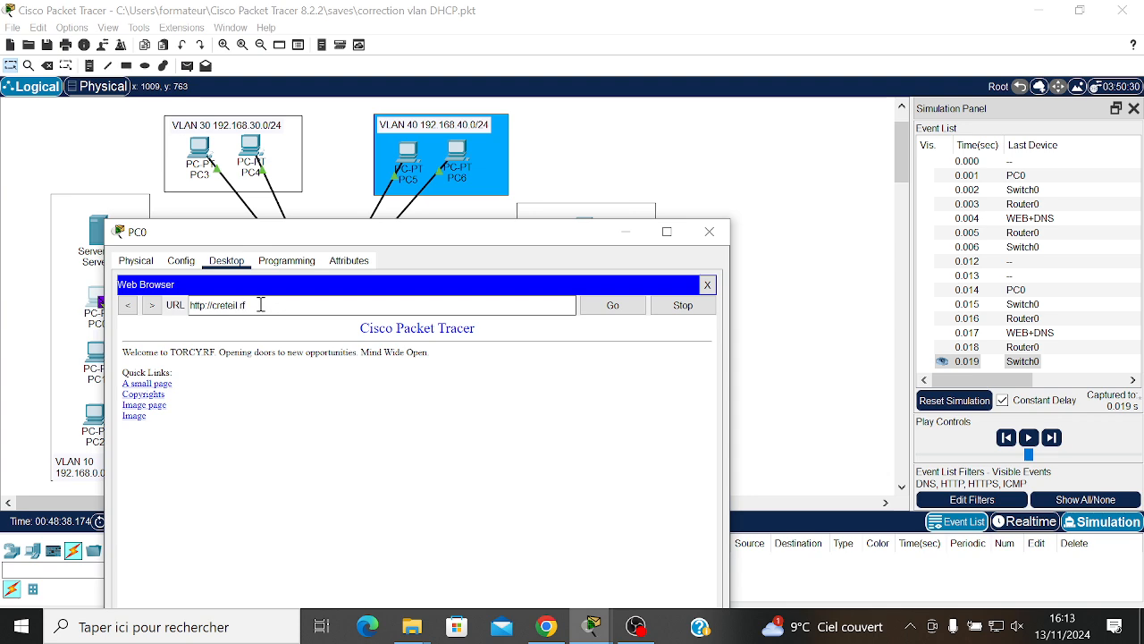
key(Return)
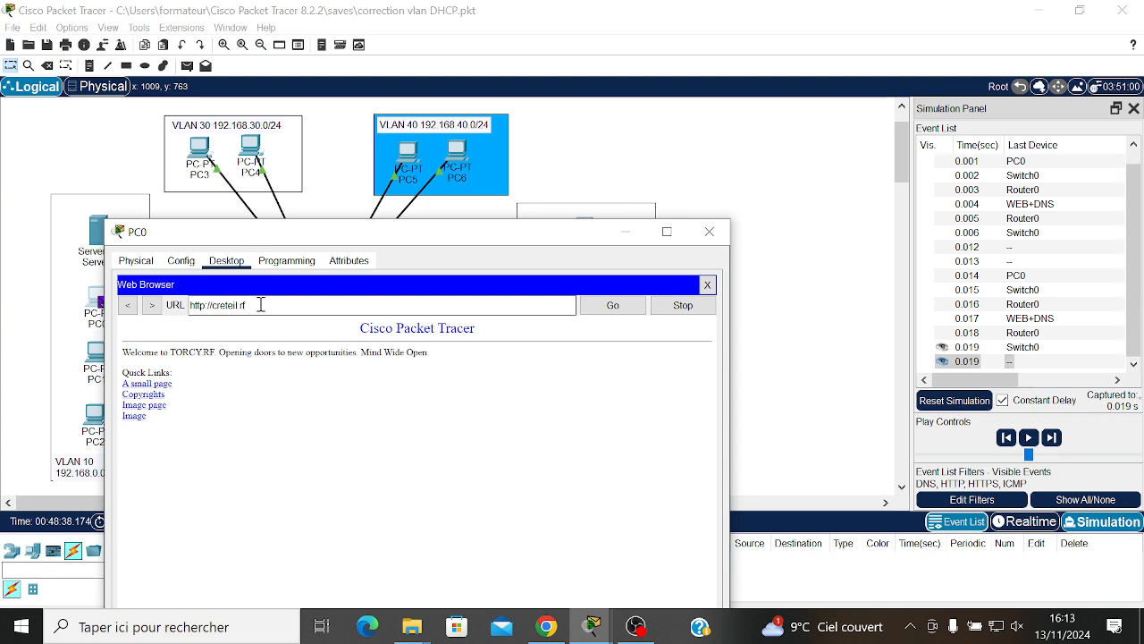
click(625, 231)
- Advance the simulation event by event to follow the creteil.rf DNS query to the WEB+DNS server and back to PC0
click(1052, 438)
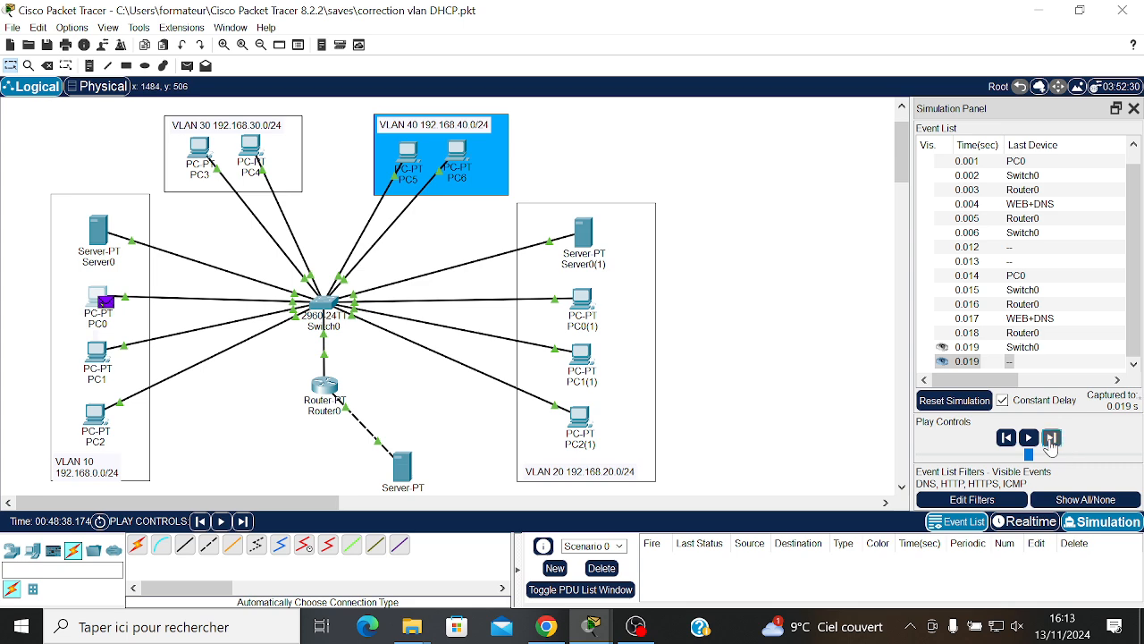
click(1052, 437)
click(1052, 437)
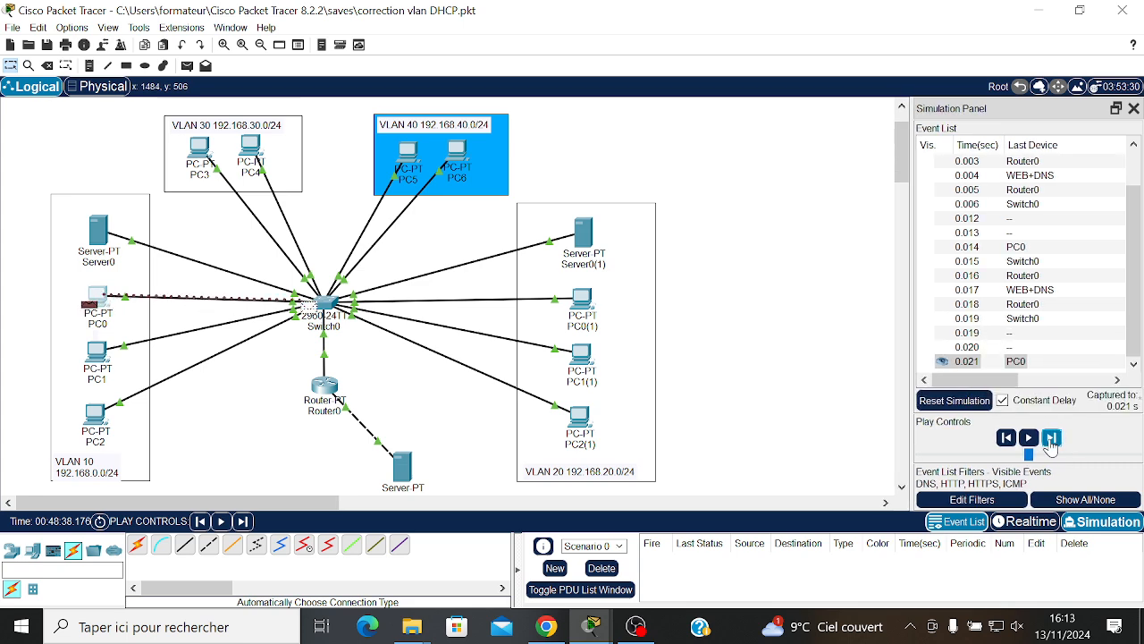
click(1053, 437)
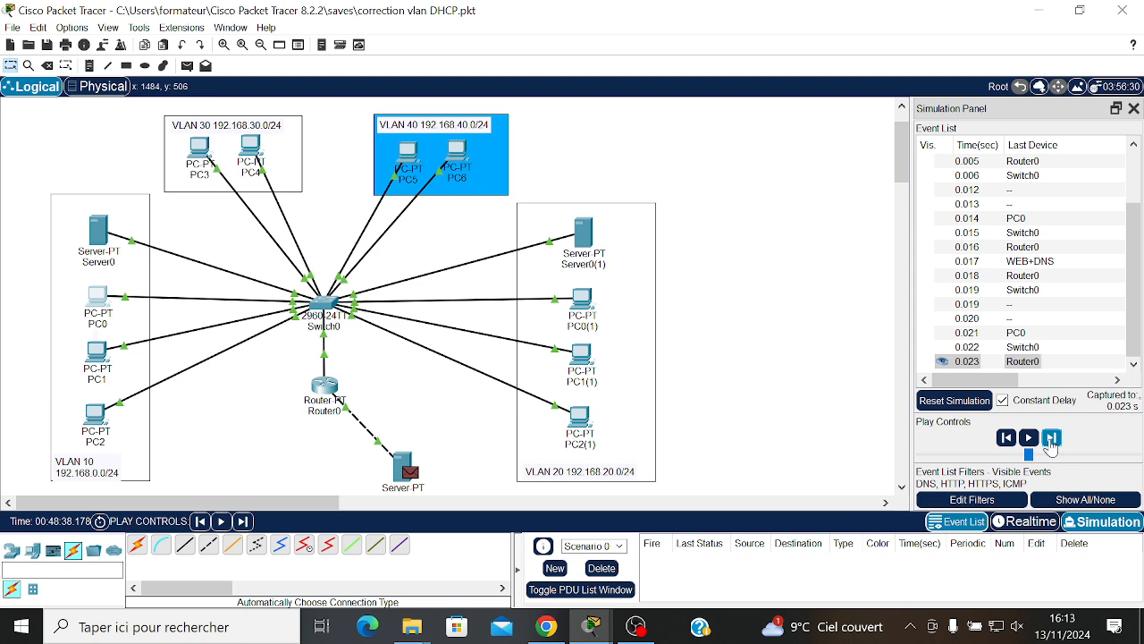
click(1052, 437)
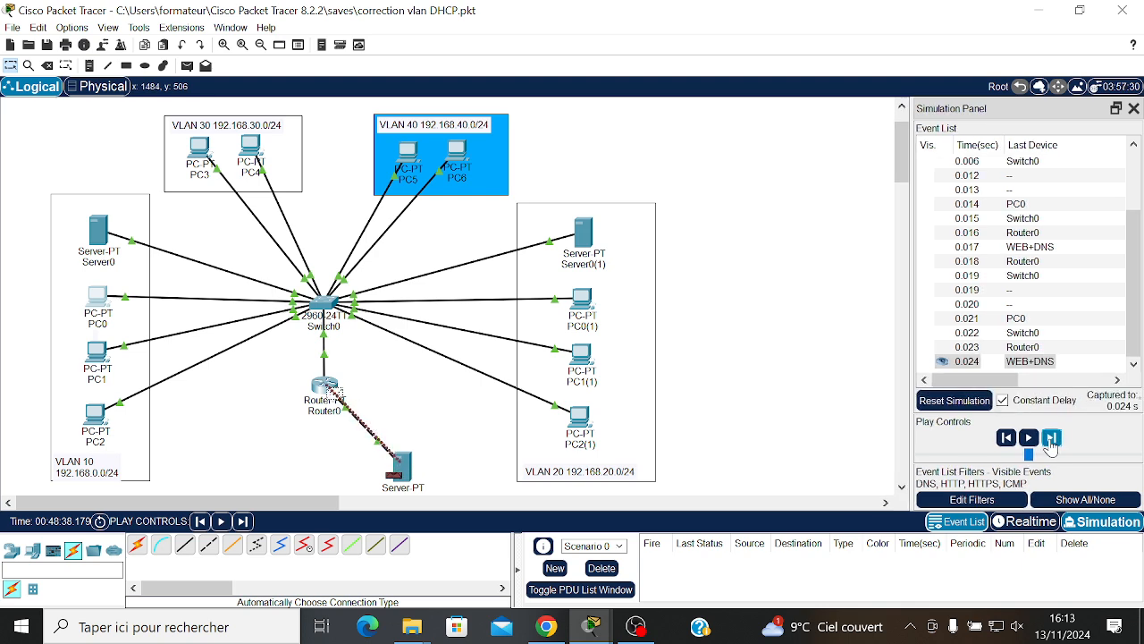
click(1052, 437)
click(1052, 437)
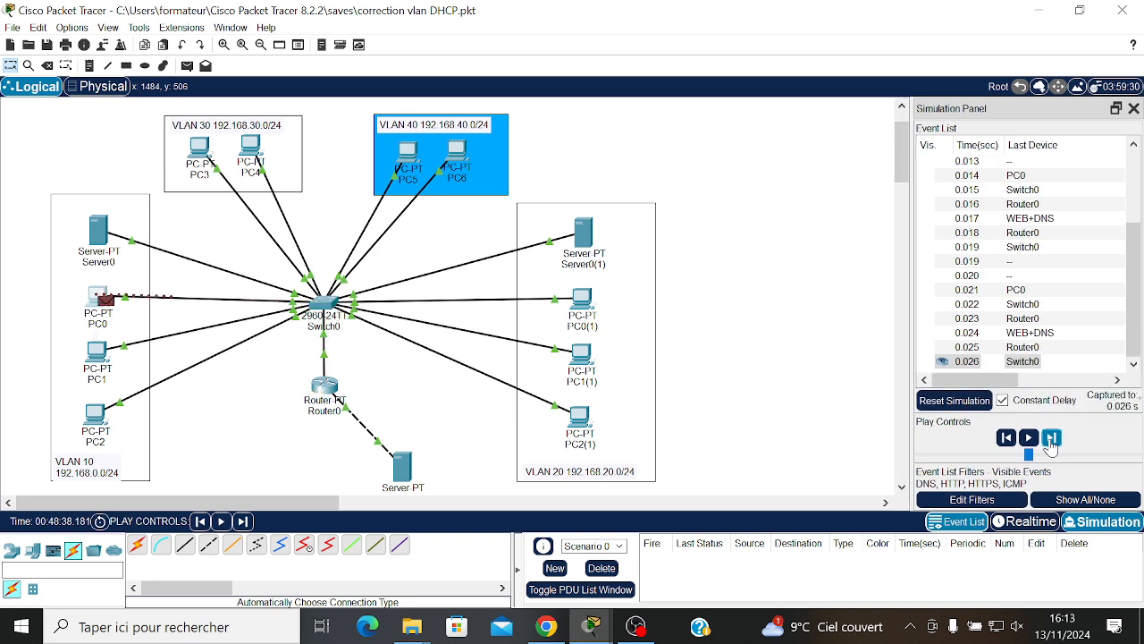
- Advance the simulation to carry the creteil.rf HTTP request from PC0 through Switch0 to Server0
click(1052, 437)
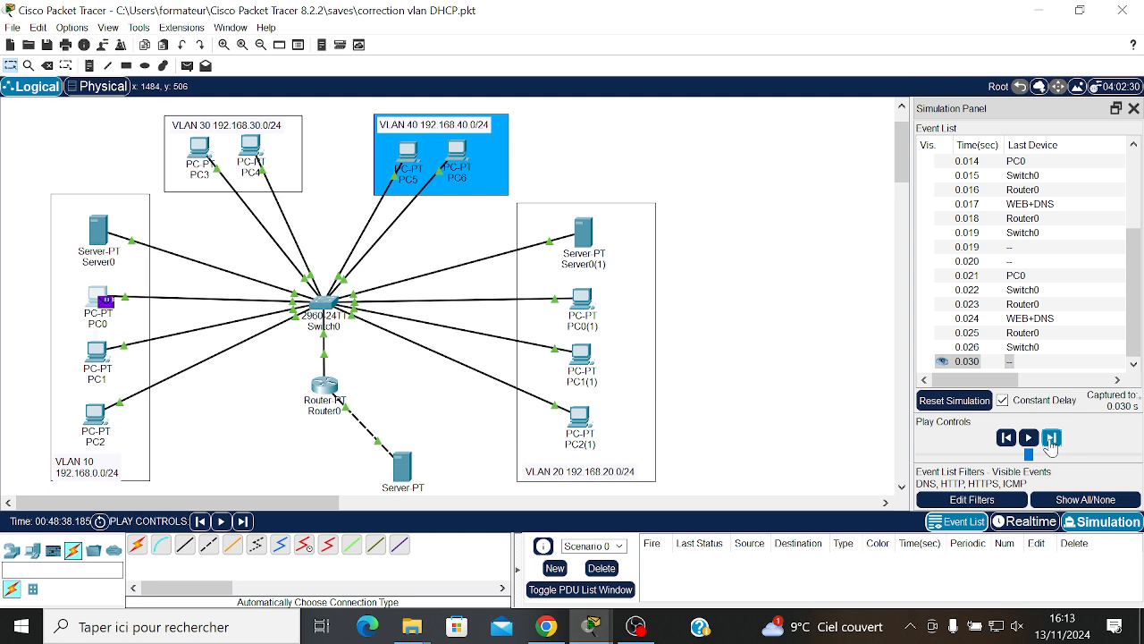
click(1052, 437)
click(1052, 437)
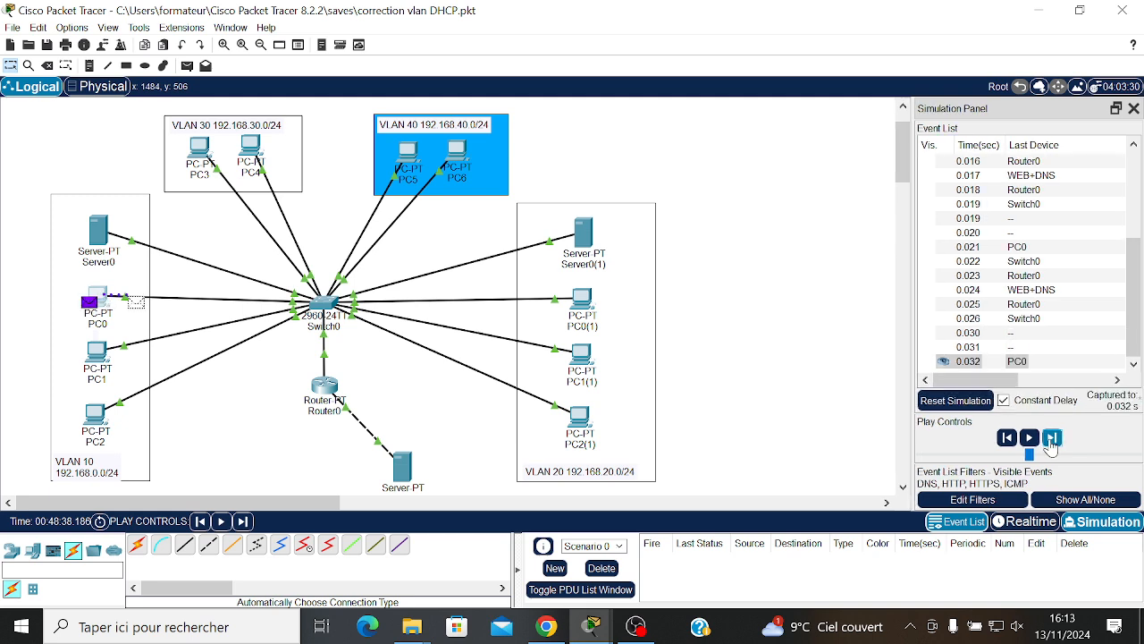
click(1052, 437)
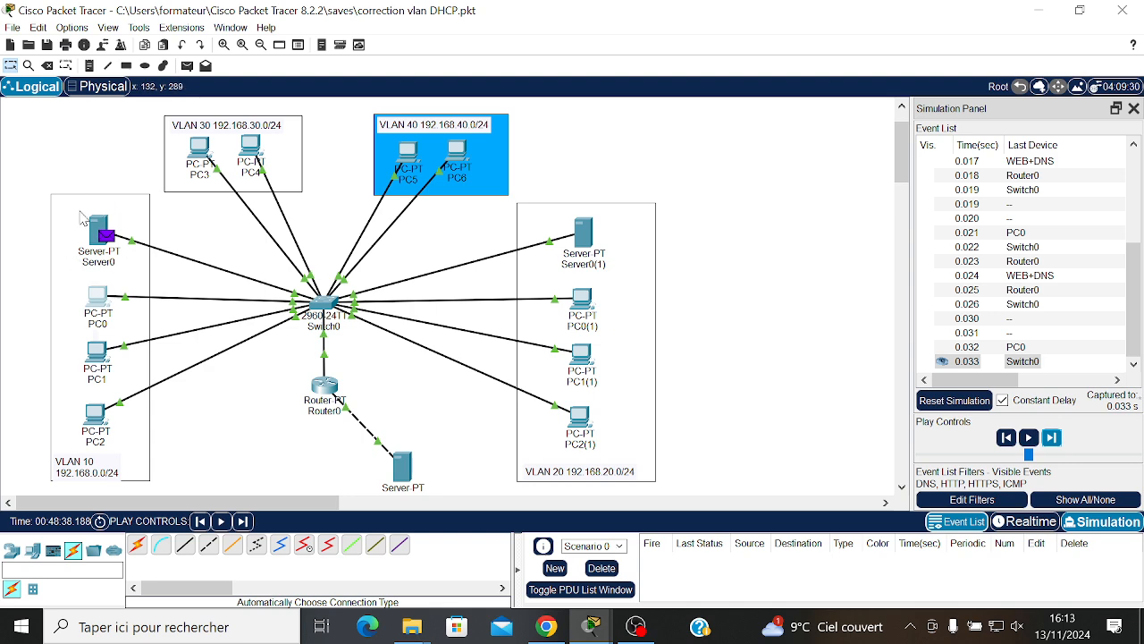
- Advance the simulation to return Server0's HTTP reply to PC0, then check the creteil.rf page in PC0's browser and close its window, keeping previous events
click(1052, 438)
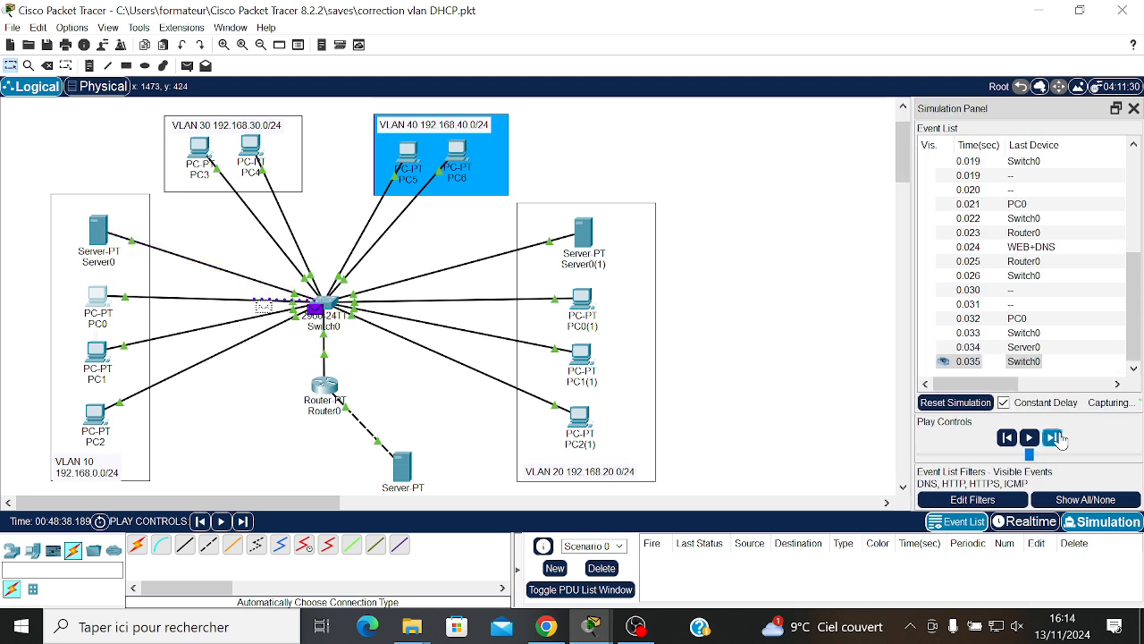
click(1053, 438)
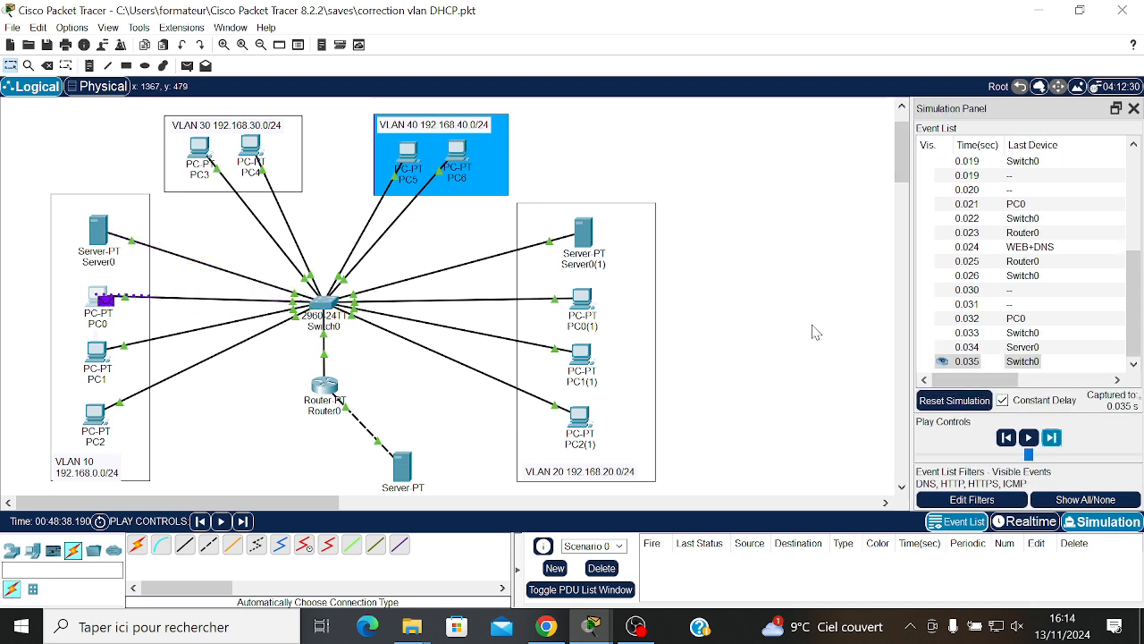
mouse_move(590, 619)
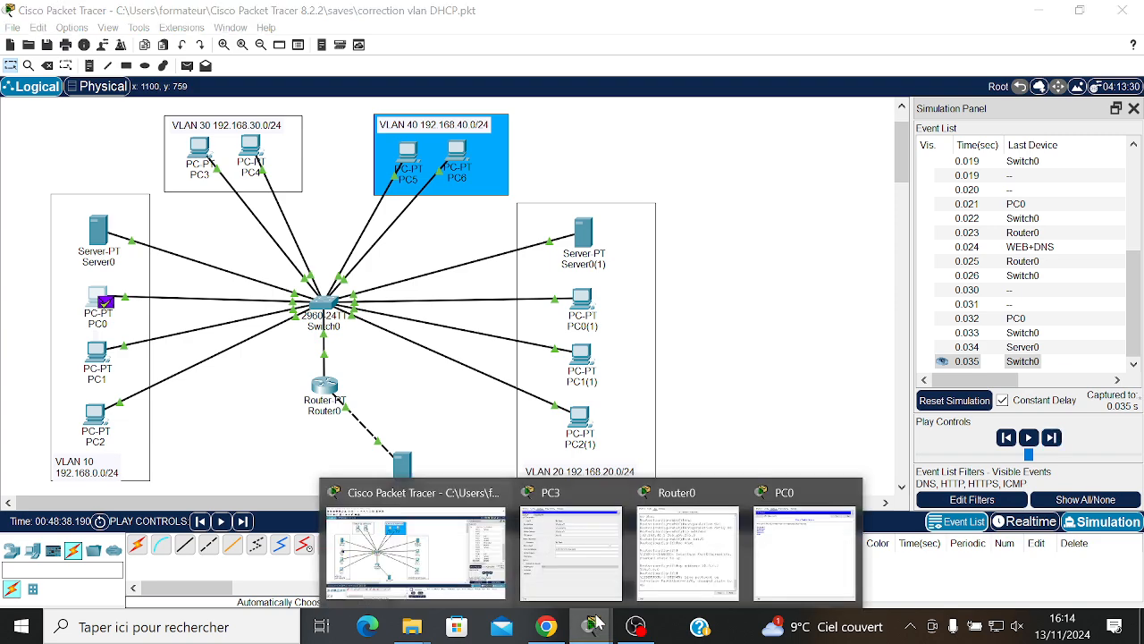
click(809, 572)
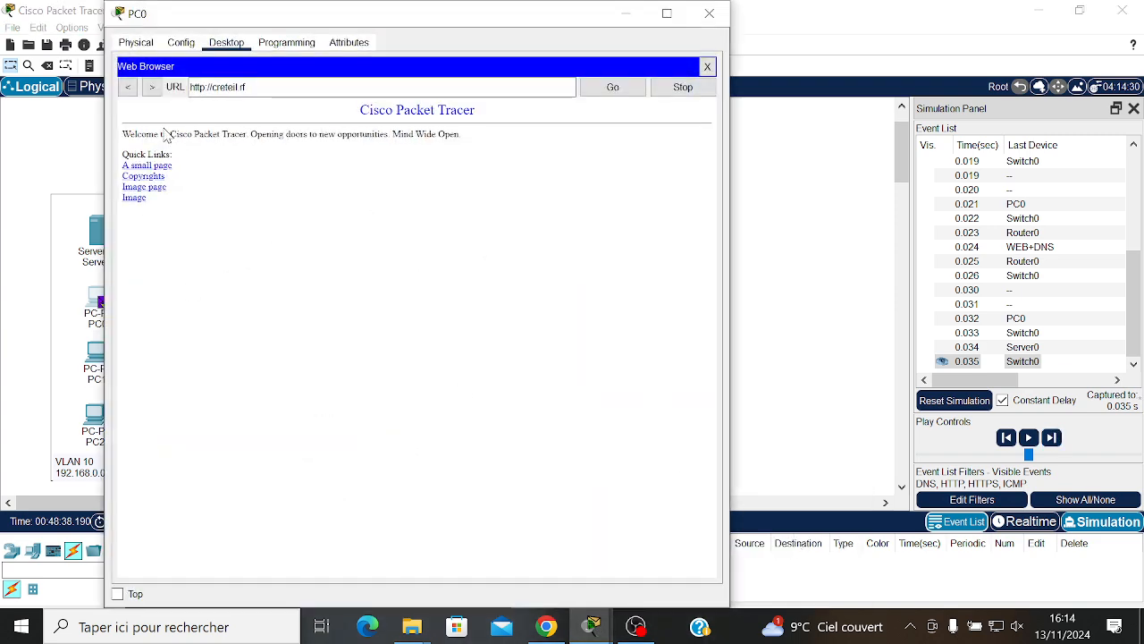
drag(168, 134, 251, 148)
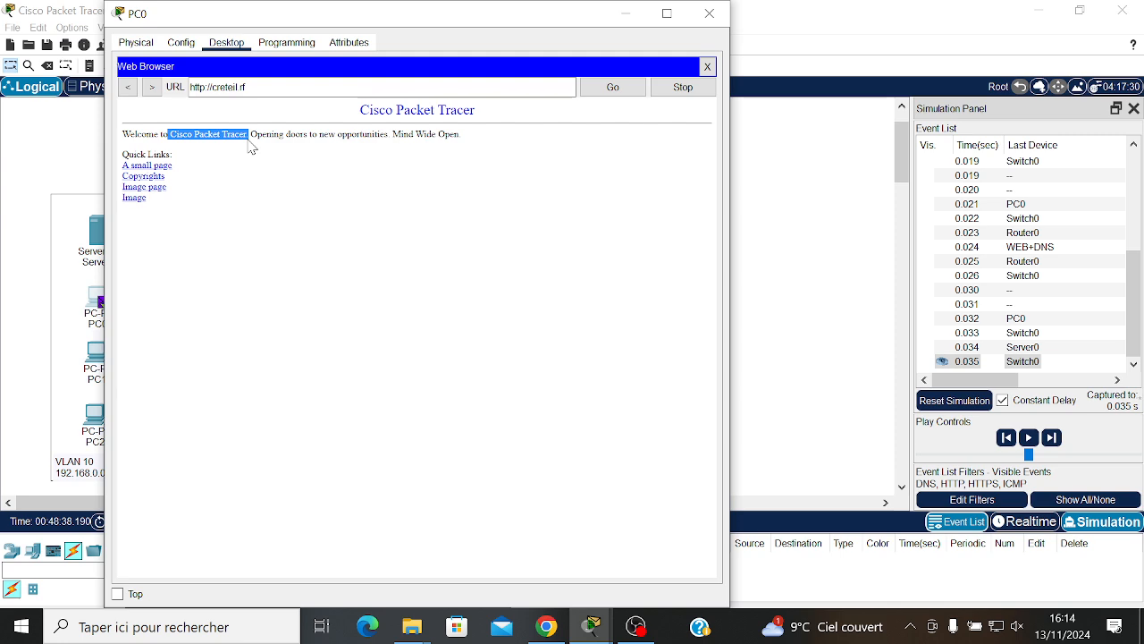
click(709, 16)
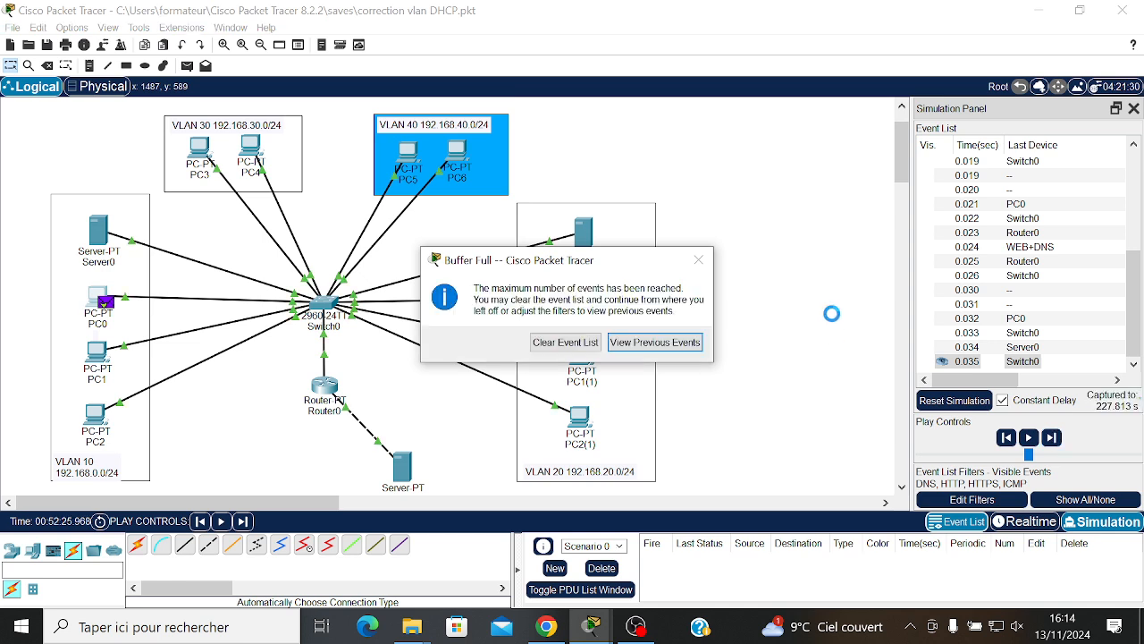
click(672, 345)
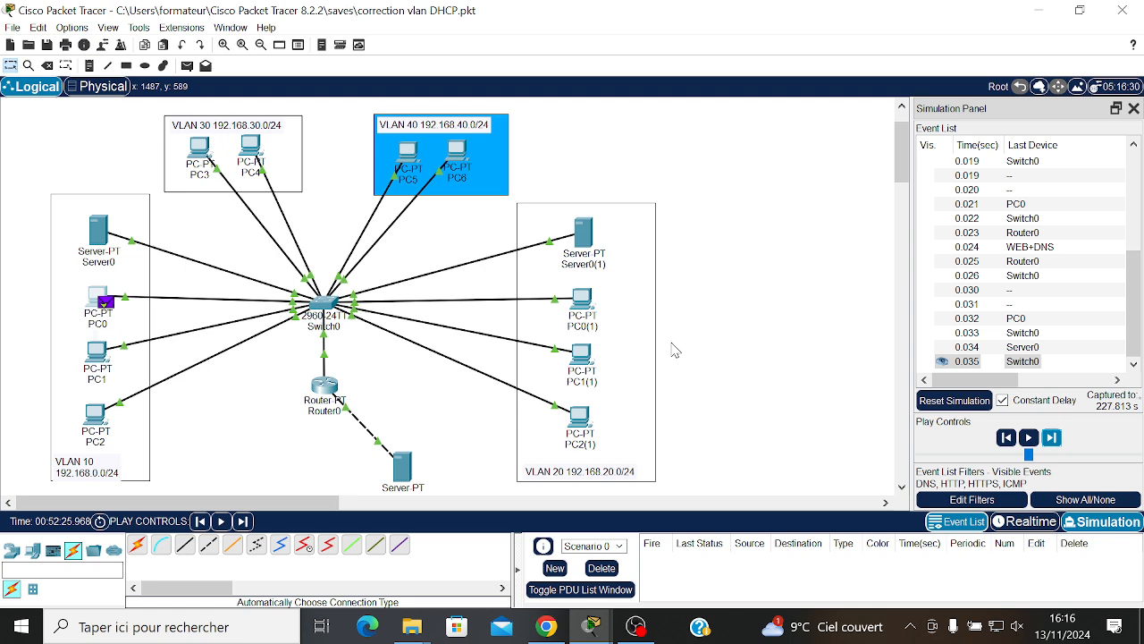
- Add the note 10.0.0.0/8 above the server linked to Router0 and save the file
click(91, 67)
click(397, 436)
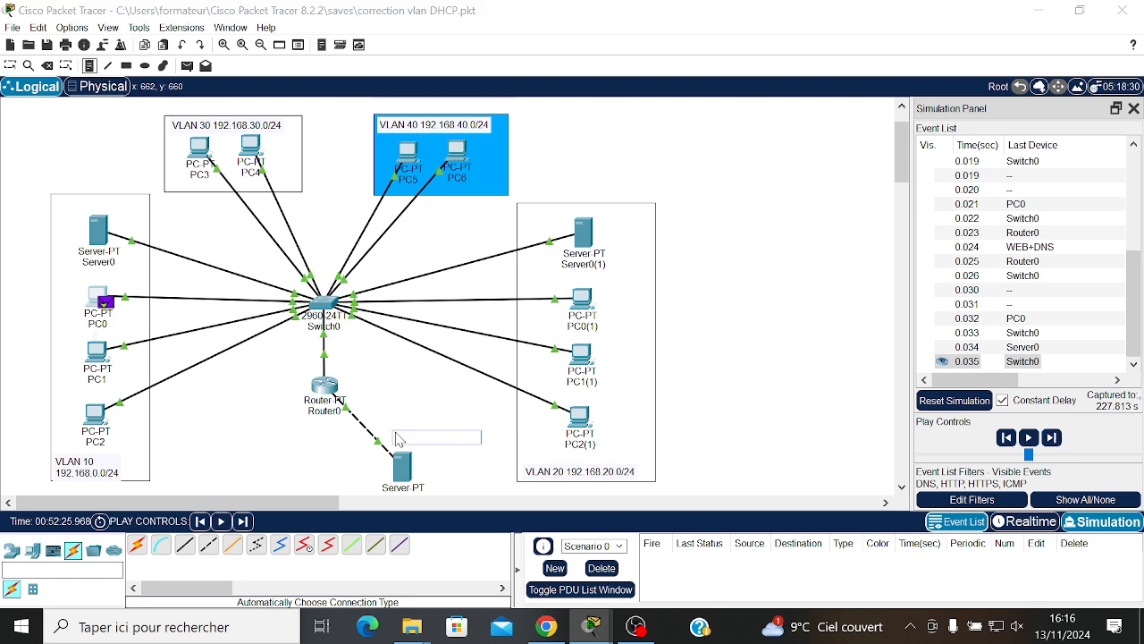
text(192.16)
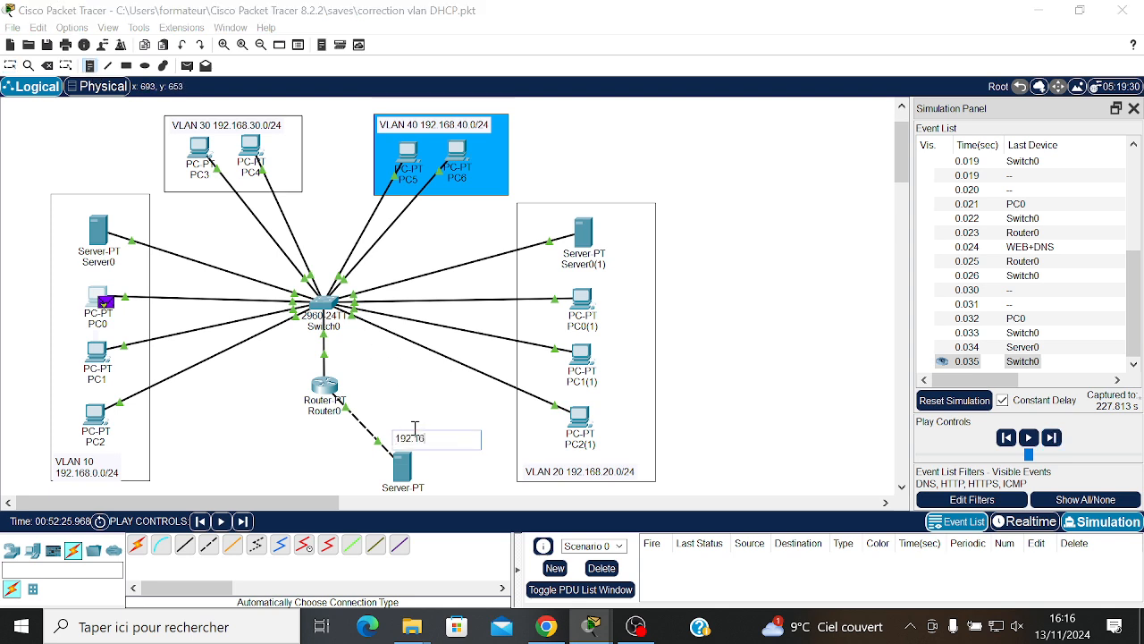
text(8.0.)
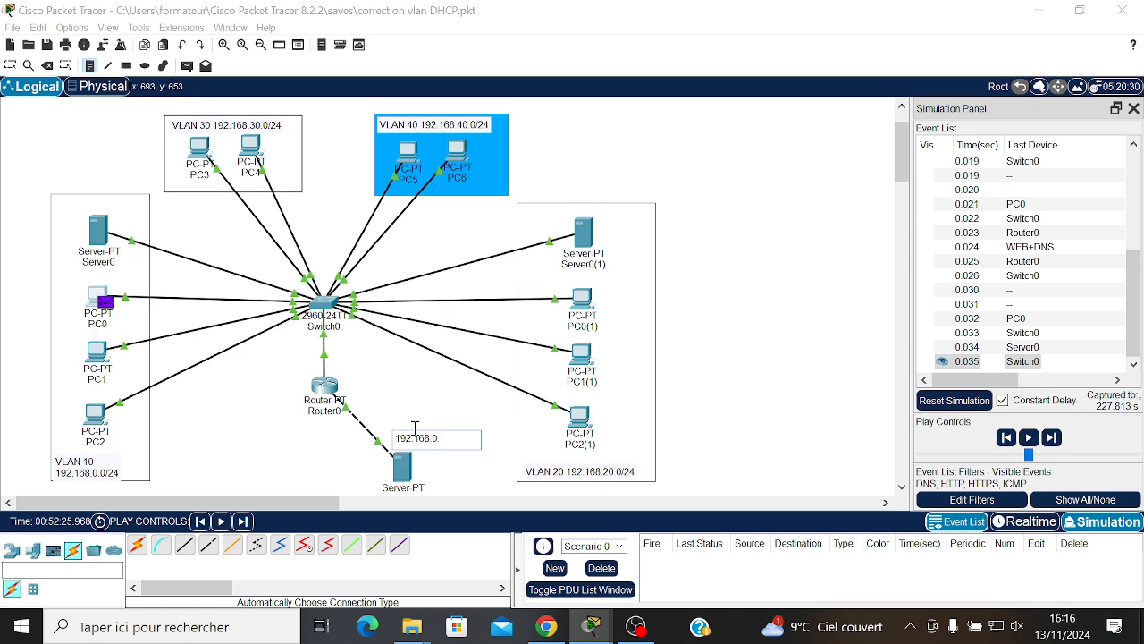
key(BackSpace)
key(BackSpace)
key(BackSpace)
key(BackSpace)
key(BackSpace)
key(BackSpace)
key(BackSpace)
key(BackSpace)
key(BackSpace)
text(0.0.0.)
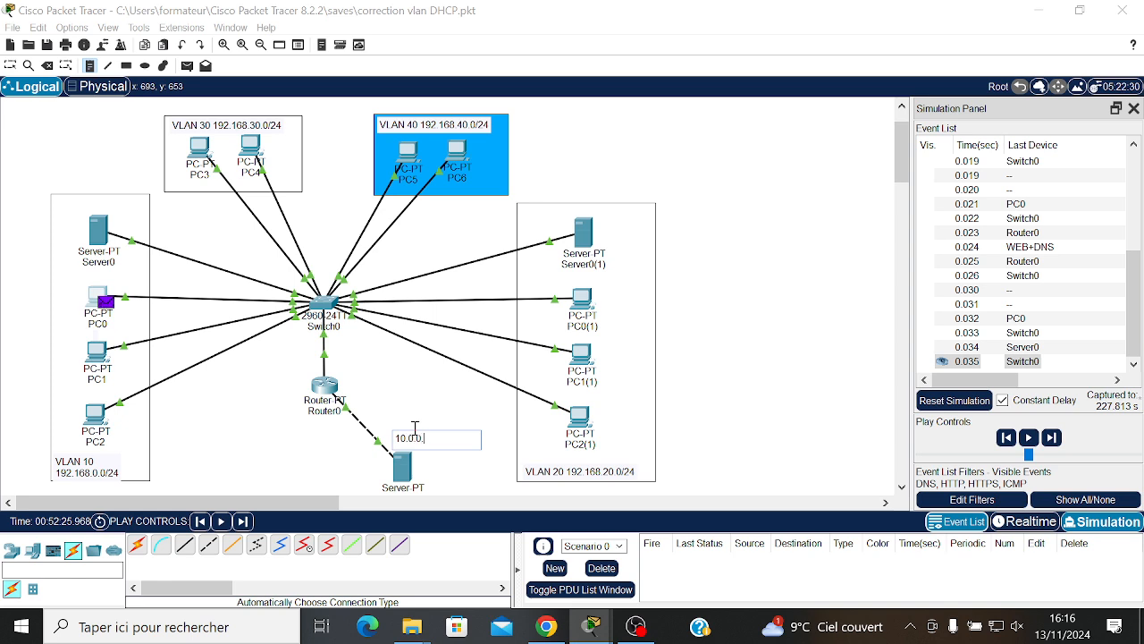
text(0/8)
click(277, 449)
key(Escape)
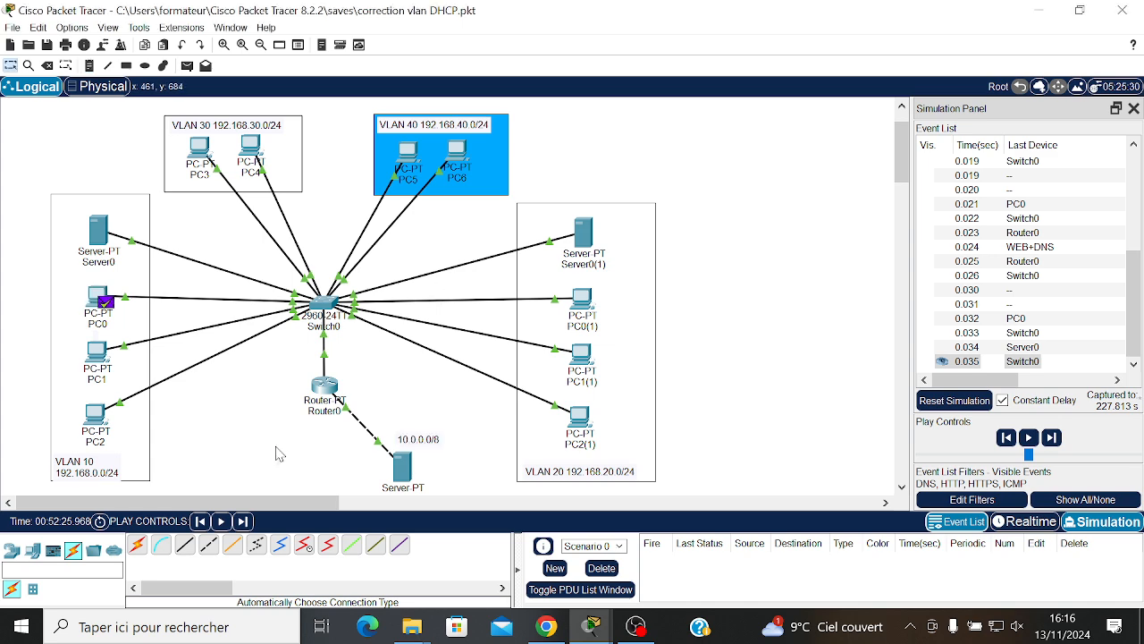
key(ctrl+s)
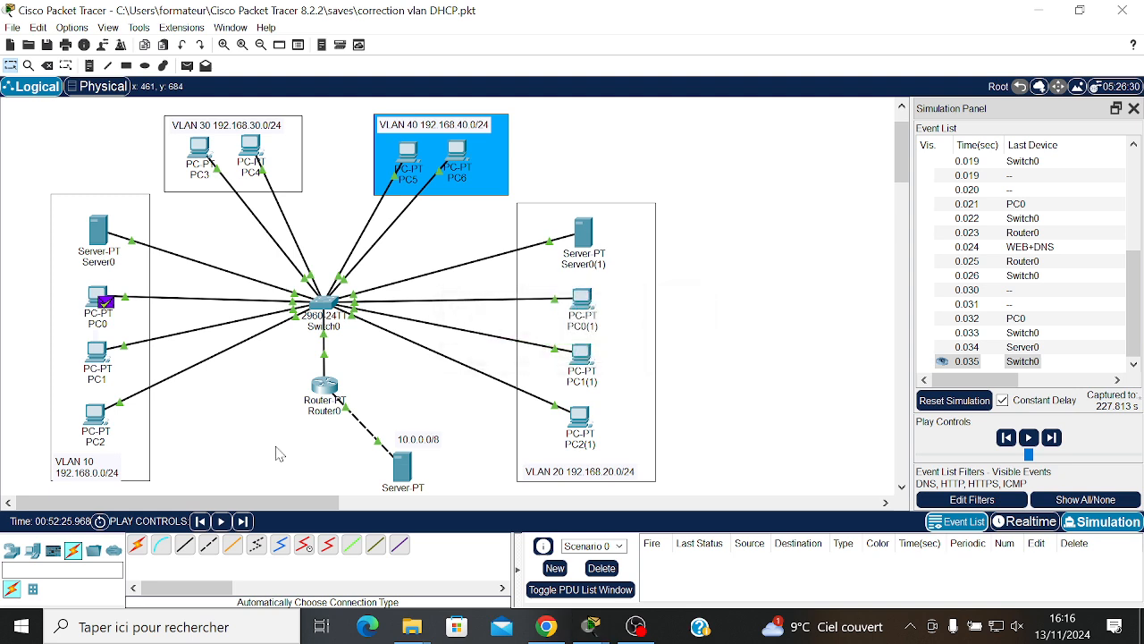